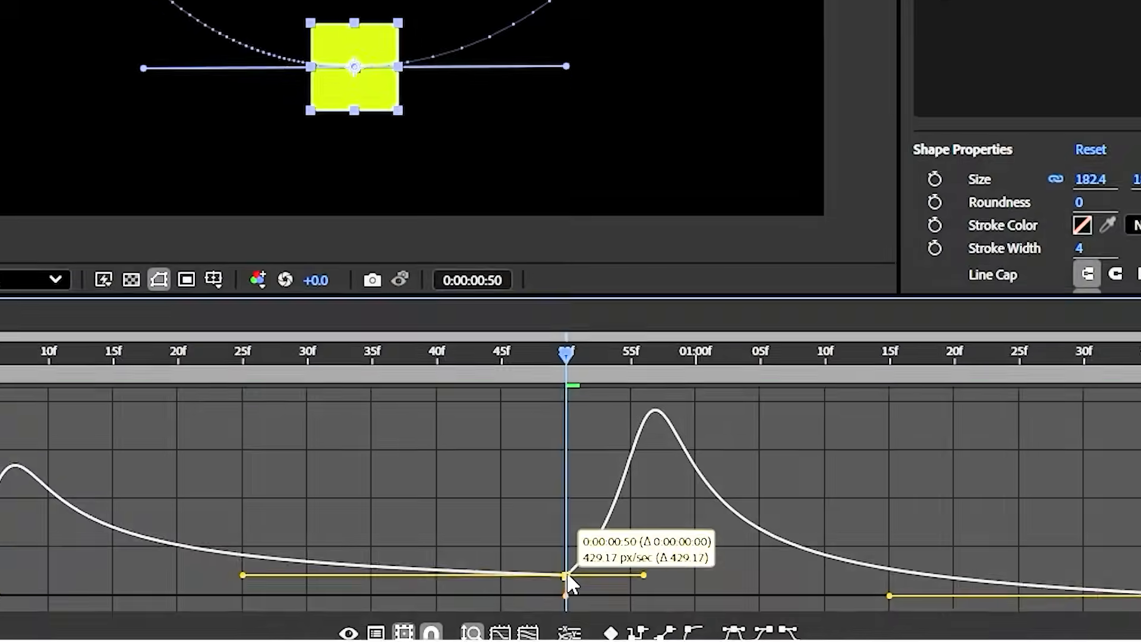
{"action": "left_click_drag", "start_coordinate": [568, 581], "coordinate": [571, 474]}
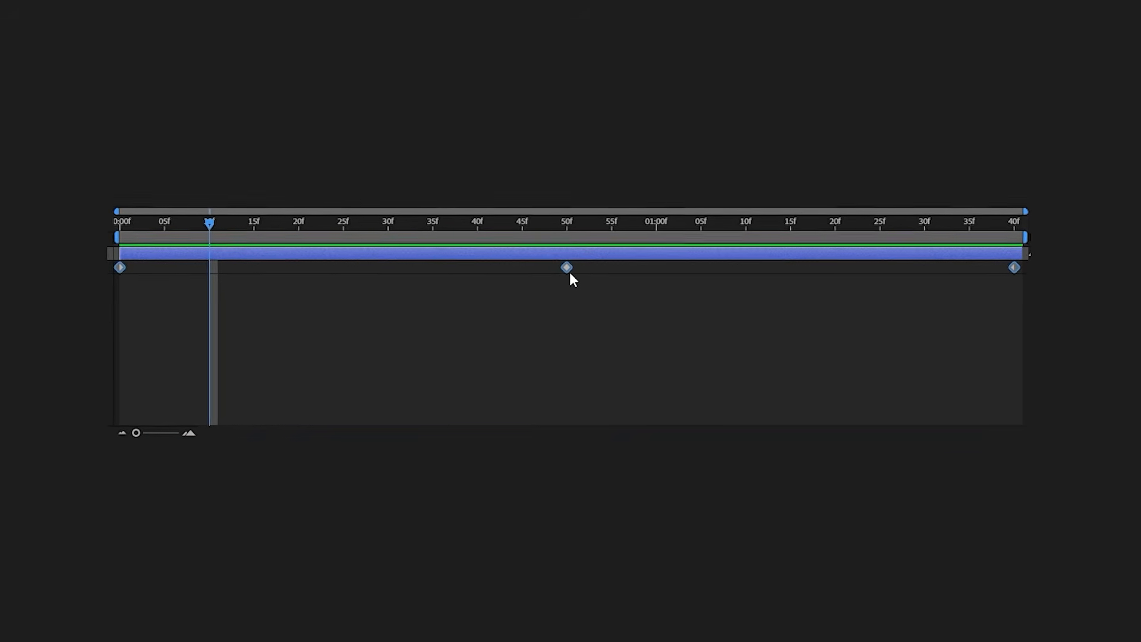
Apply Easy Ease to all three Position keyframes of the square in the Countinues composition and open their graph
{"action": "key", "text": "F9"}
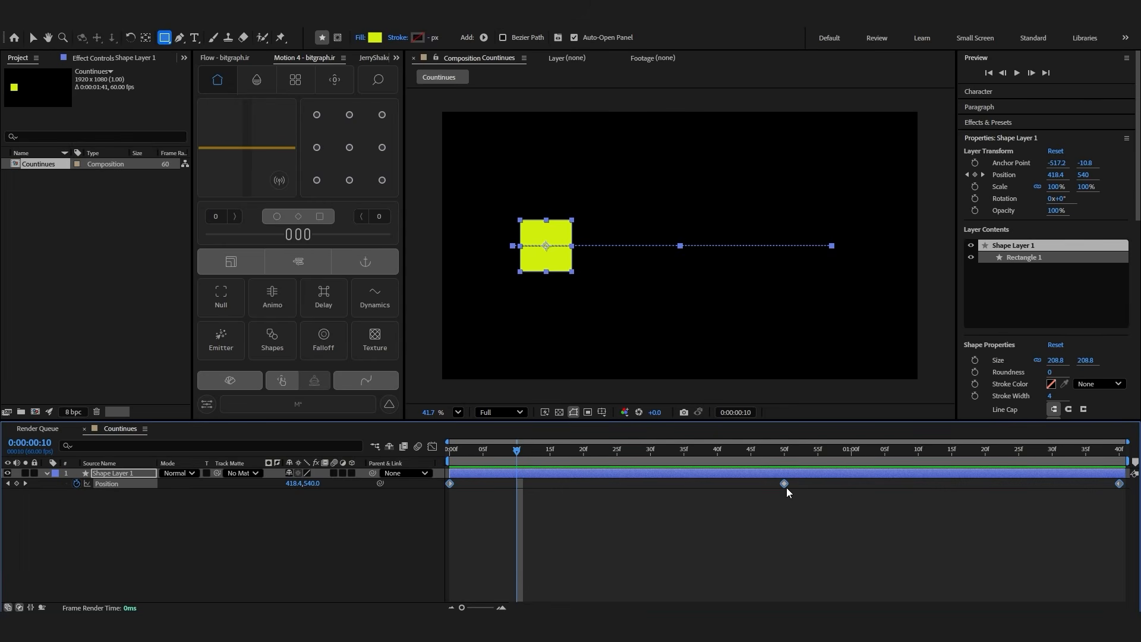
{"action": "right_click", "coordinate": [784, 484]}
{"action": "mouse_move", "coordinate": [801, 482]}
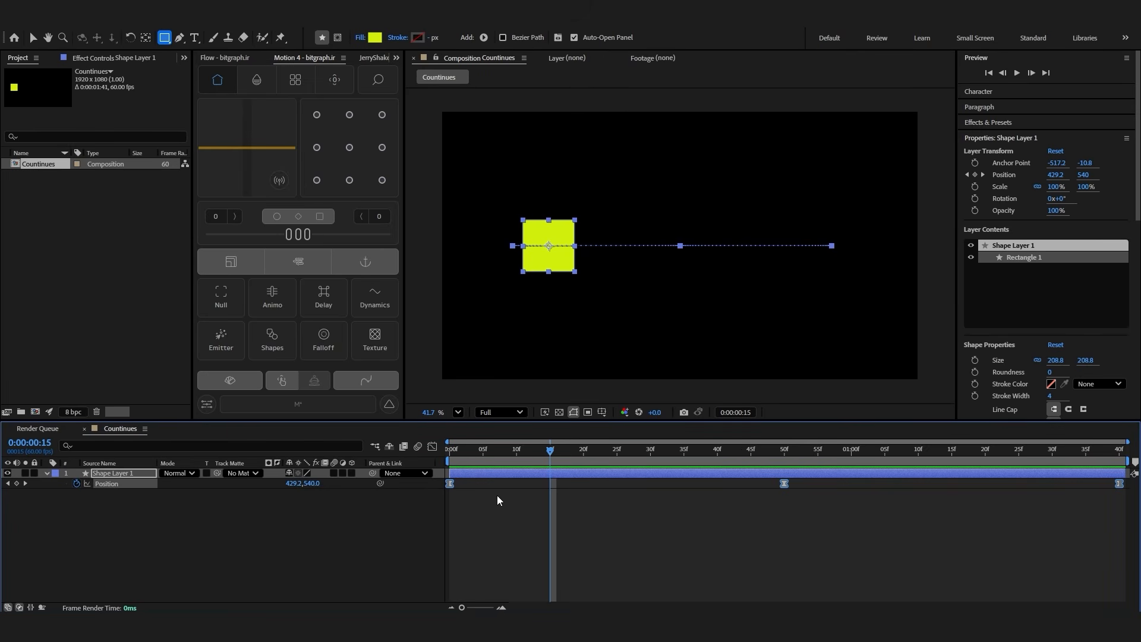
{"action": "left_click", "coordinate": [432, 446]}
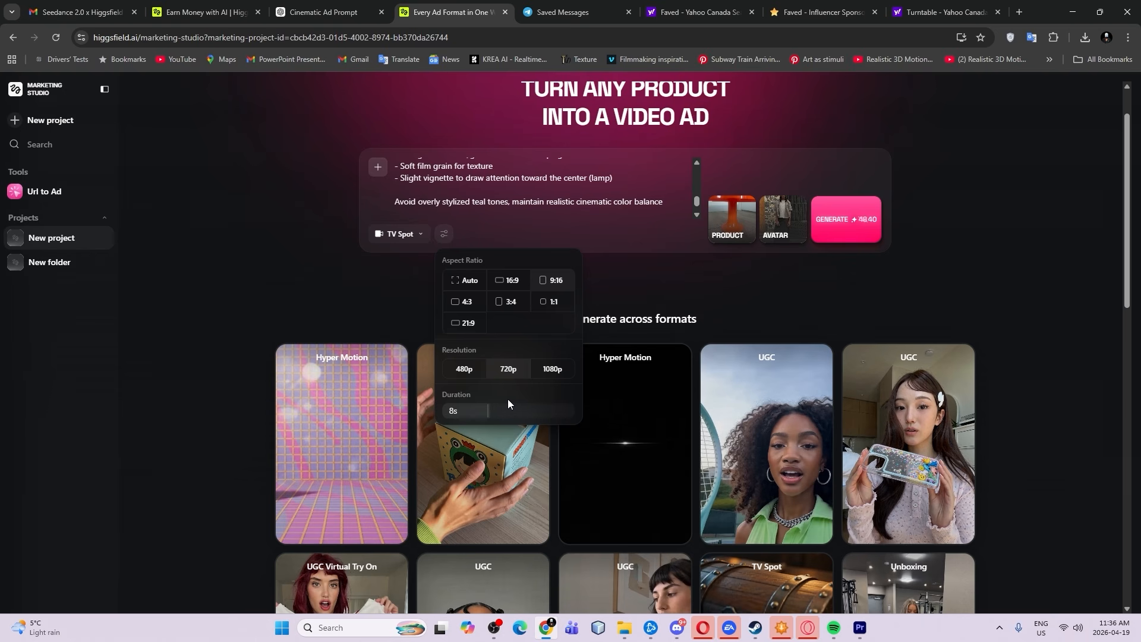
{"action": "left_click_drag", "start_coordinate": [749, 621], "coordinate": [749, 548]}
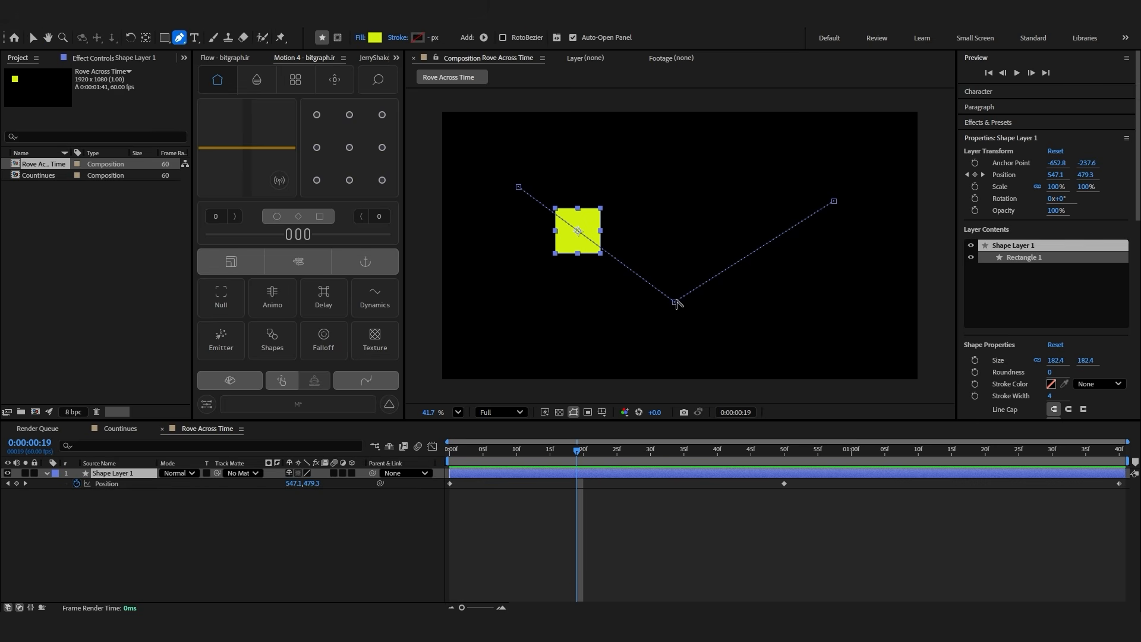
Curve the square's V-shaped motion path by pulling smooth handles from its middle point, and preview the motion
{"action": "left_click_drag", "start_coordinate": [678, 303], "coordinate": [749, 302]}
{"action": "left_click", "coordinate": [629, 550]}
{"action": "key", "text": "space"}
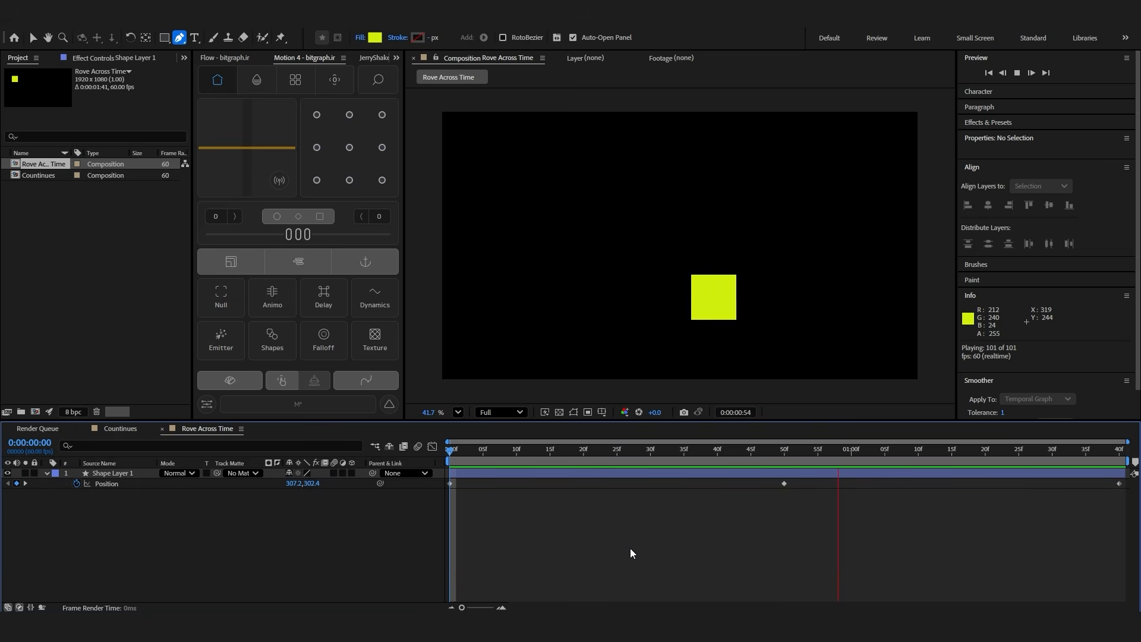
Apply Easy Ease to all the Position keyframes in the Rove Across Time composition and preview the animation
{"action": "left_click_drag", "start_coordinate": [624, 479], "coordinate": [1129, 520]}
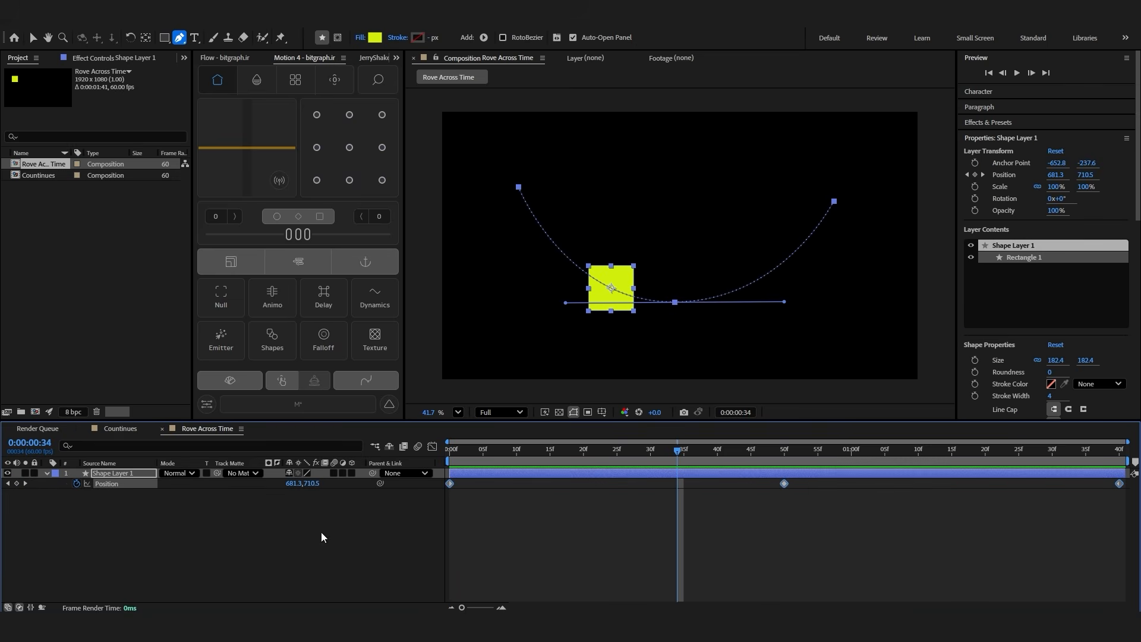
{"action": "key", "text": "F9"}
{"action": "left_click", "coordinate": [572, 551]}
{"action": "key", "text": "space"}
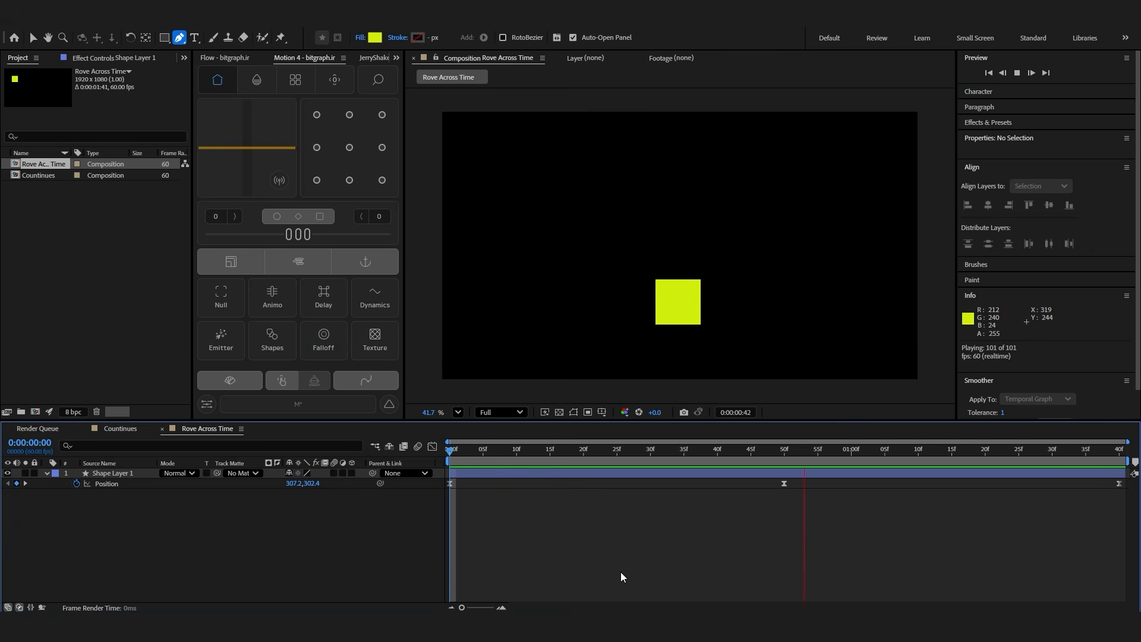
{"action": "key", "text": "space"}
Make the 50f Position keyframe's velocity continuous, raise its speed to about 1500 px/sec in the graph, and preview the motion
{"action": "left_click_drag", "start_coordinate": [819, 480], "coordinate": [771, 494]}
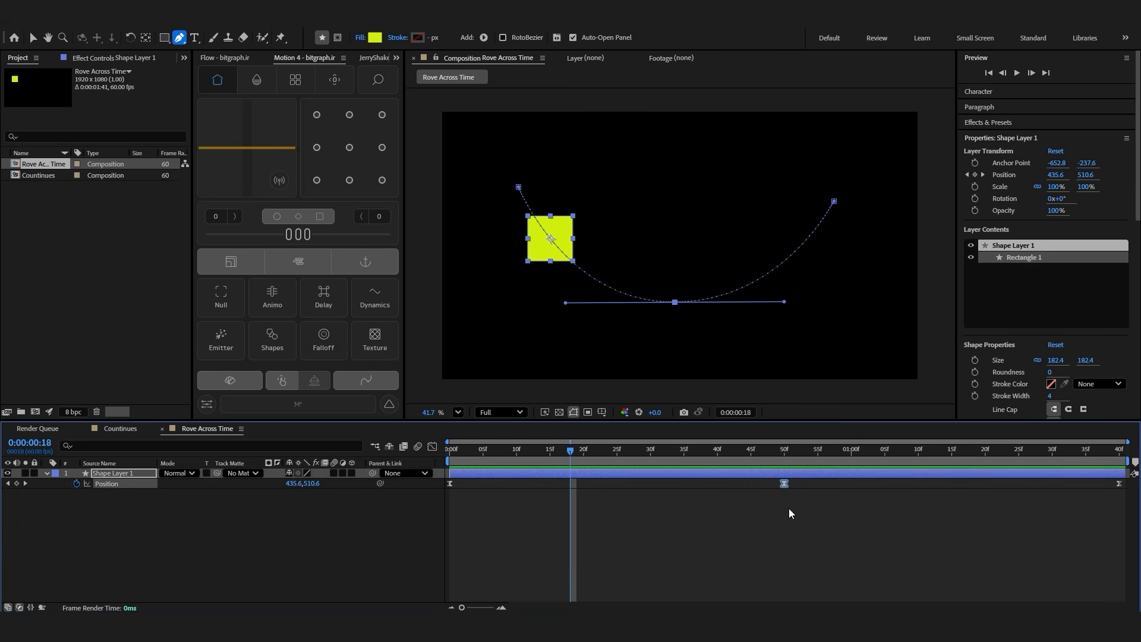
{"action": "left_click", "coordinate": [432, 445]}
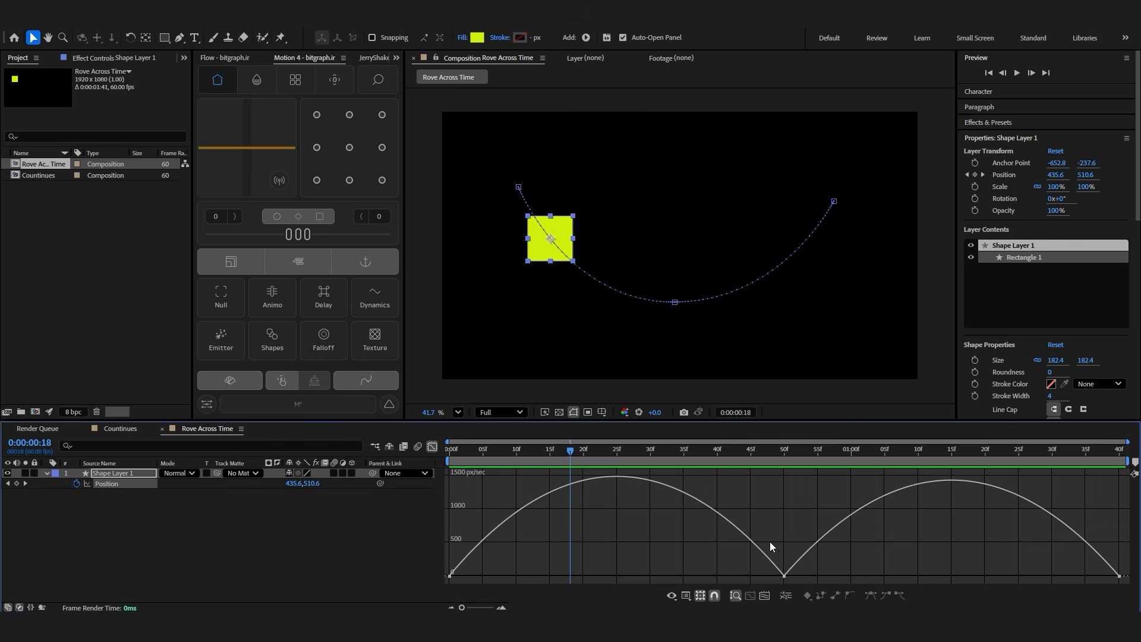
{"action": "double_click", "coordinate": [784, 576]}
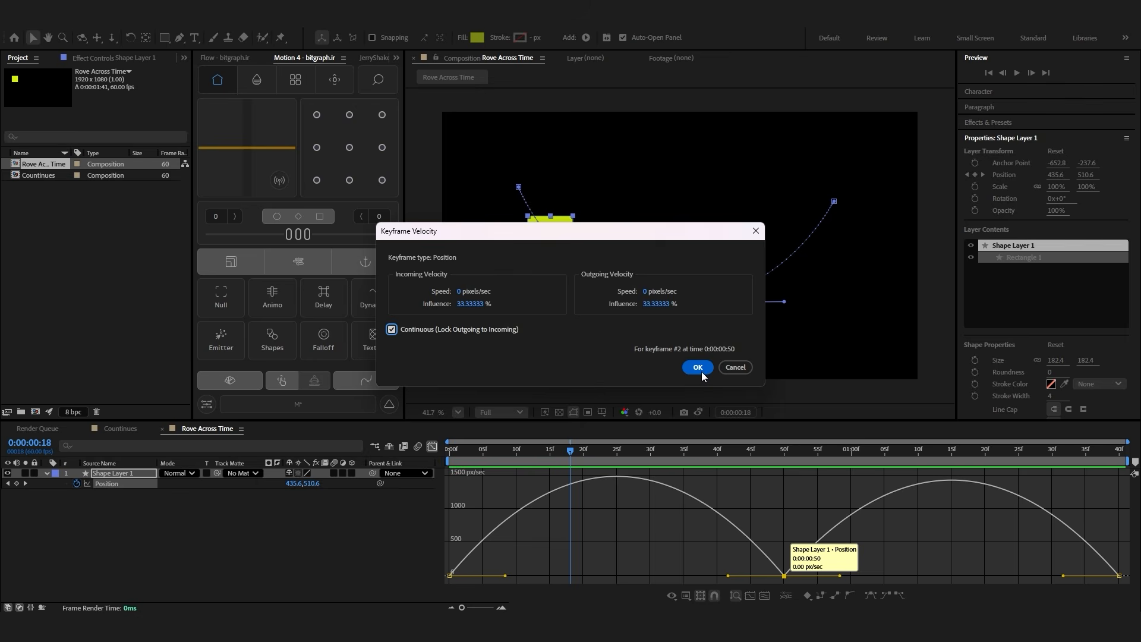
{"action": "left_click", "coordinate": [698, 368]}
{"action": "left_click_drag", "start_coordinate": [784, 576], "coordinate": [790, 482]}
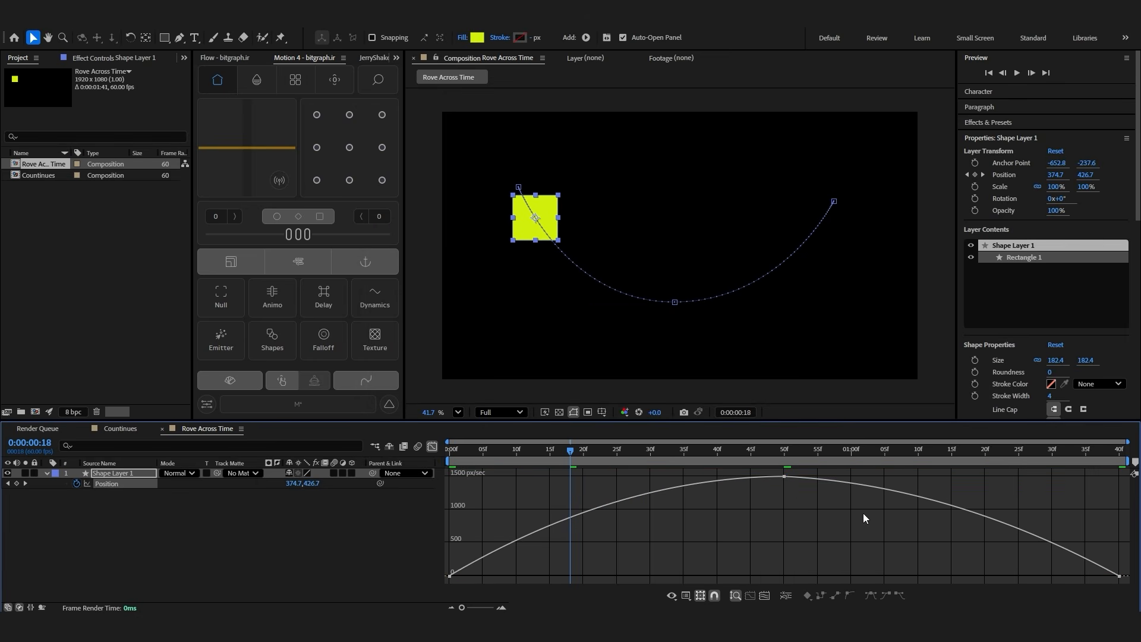
{"action": "key", "text": "space"}
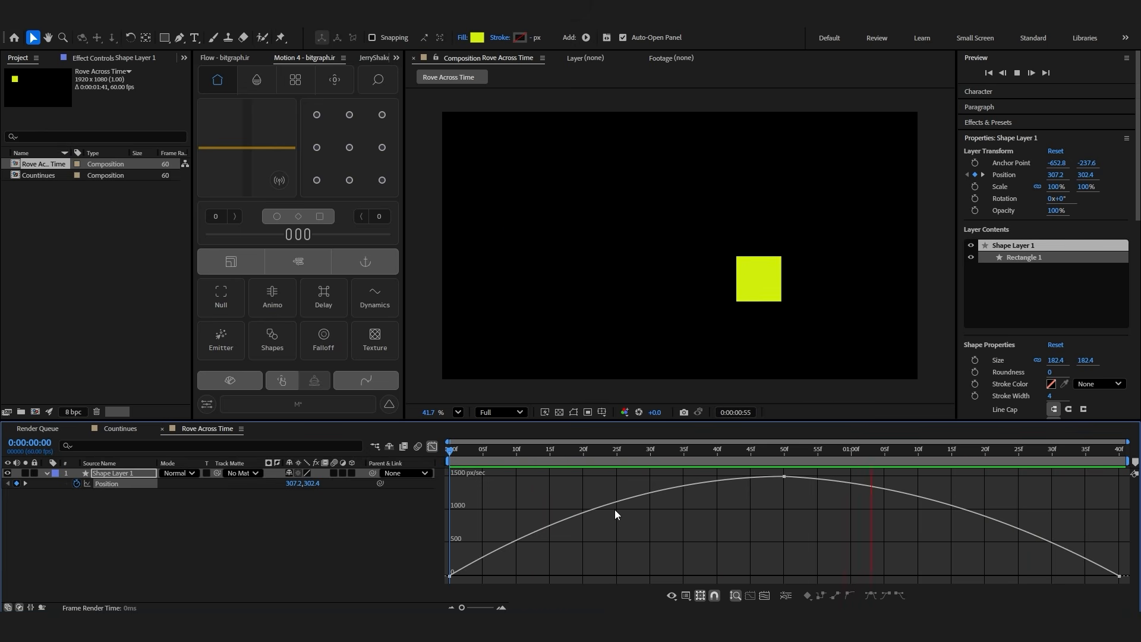
{"action": "key", "text": "space"}
Set the Position keyframes' Motion 4 easing to 24 and 100, and preview the motion with its speed graph shown
{"action": "key", "text": "shift+F3"}
{"action": "left_click_drag", "start_coordinate": [278, 243], "coordinate": [262, 241]}
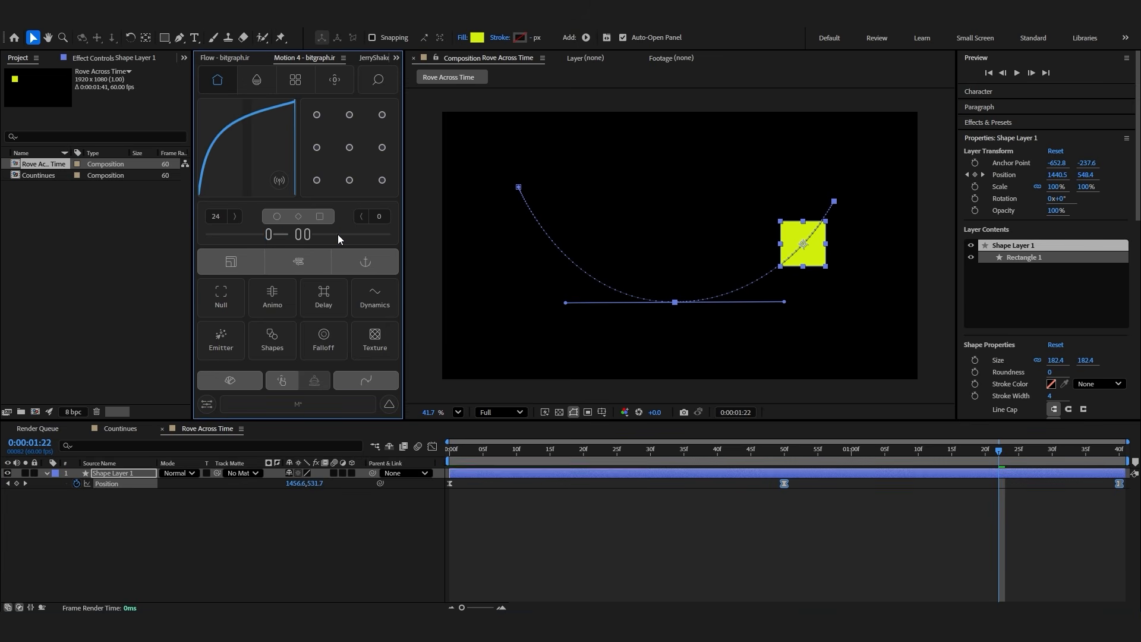
{"action": "left_click_drag", "start_coordinate": [359, 243], "coordinate": [559, 327]}
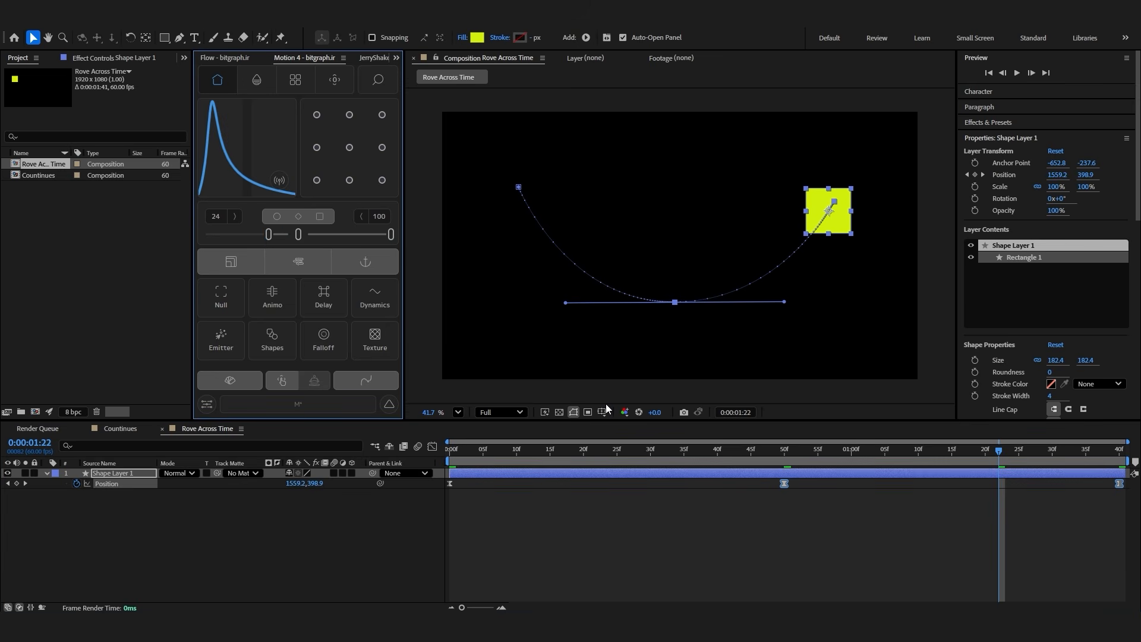
{"action": "key", "text": "shift+F3"}
{"action": "key", "text": "space"}
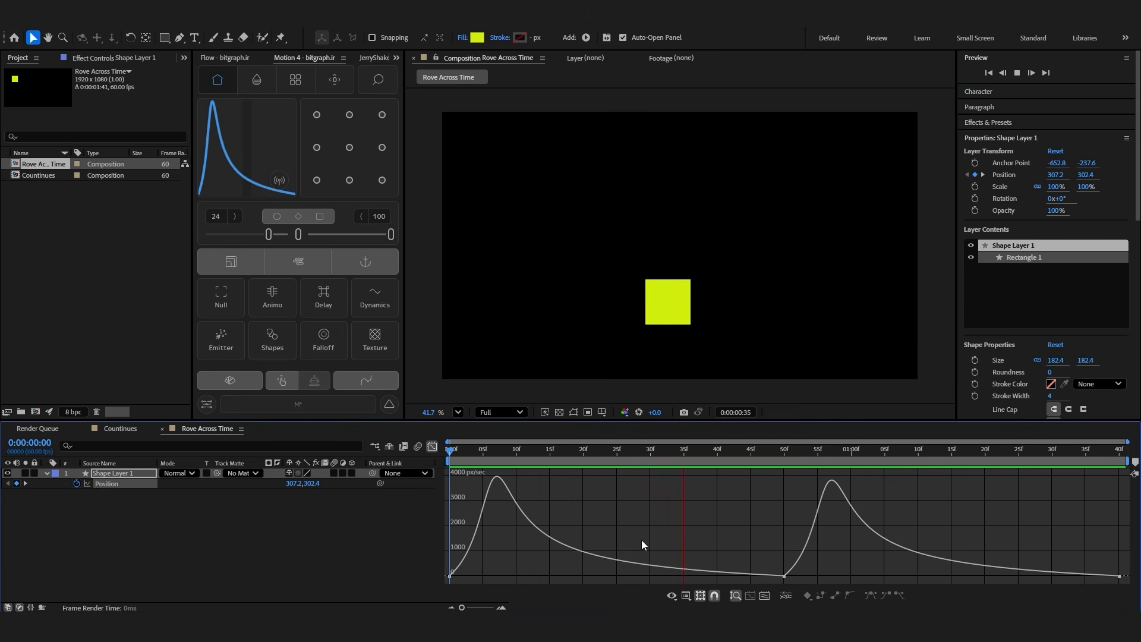
Lock the 50f keyframe's outgoing velocity to its incoming velocity, raise its speed to about 2500 px/sec, and preview the motion
{"action": "left_click", "coordinate": [784, 575]}
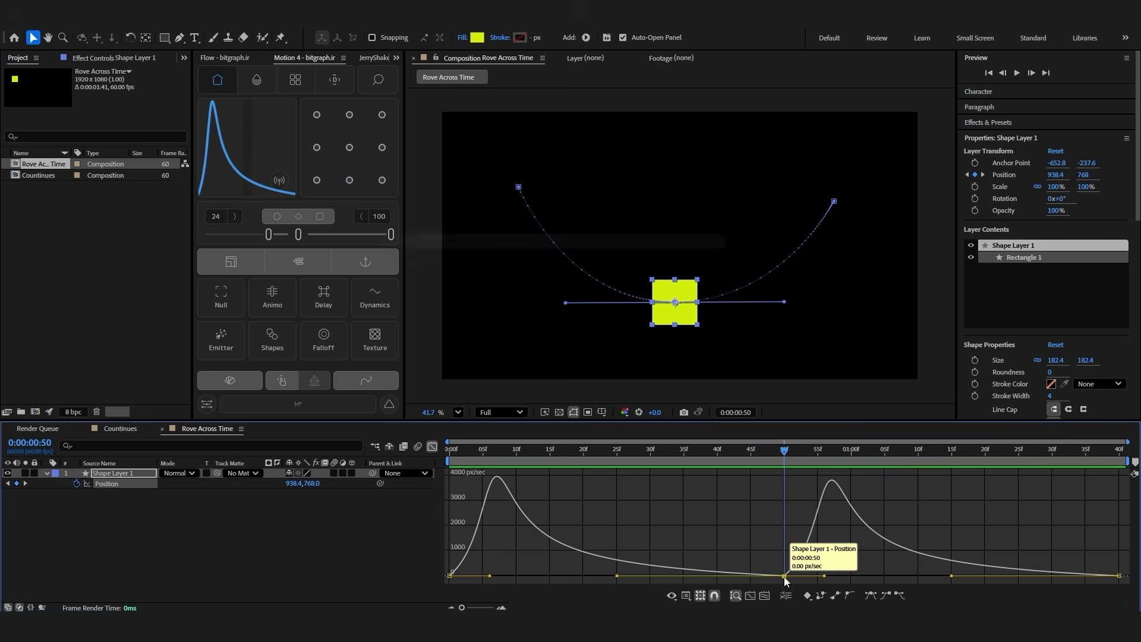
{"action": "key", "text": "ctrl+shift+k"}
{"action": "left_click", "coordinate": [694, 365]}
{"action": "left_click_drag", "start_coordinate": [784, 575], "coordinate": [784, 502]}
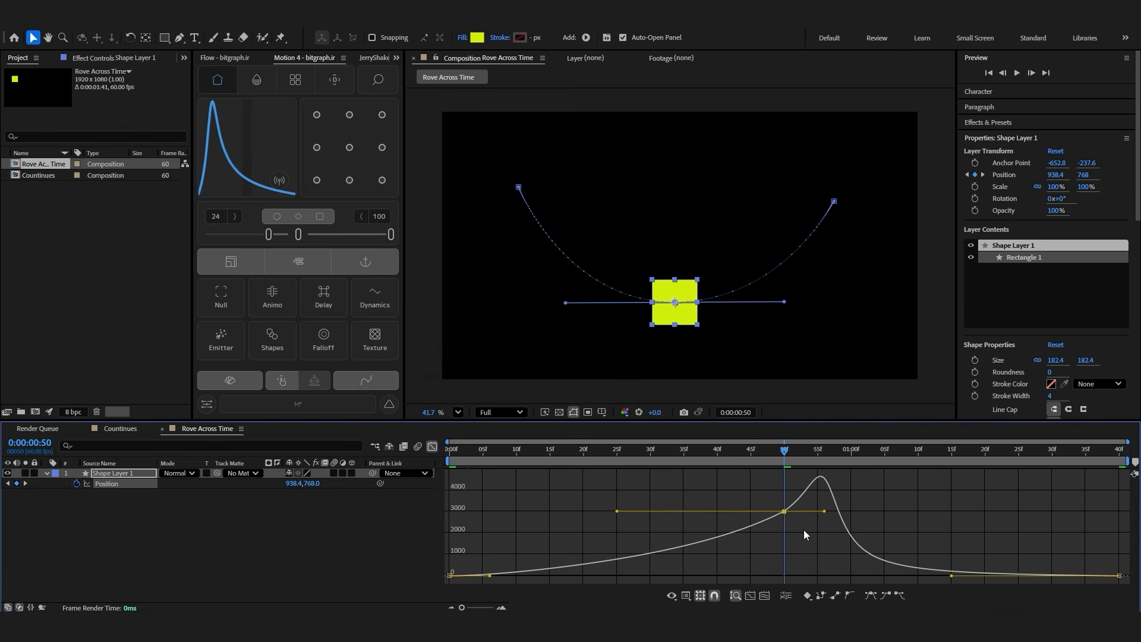
{"action": "key", "text": "space"}
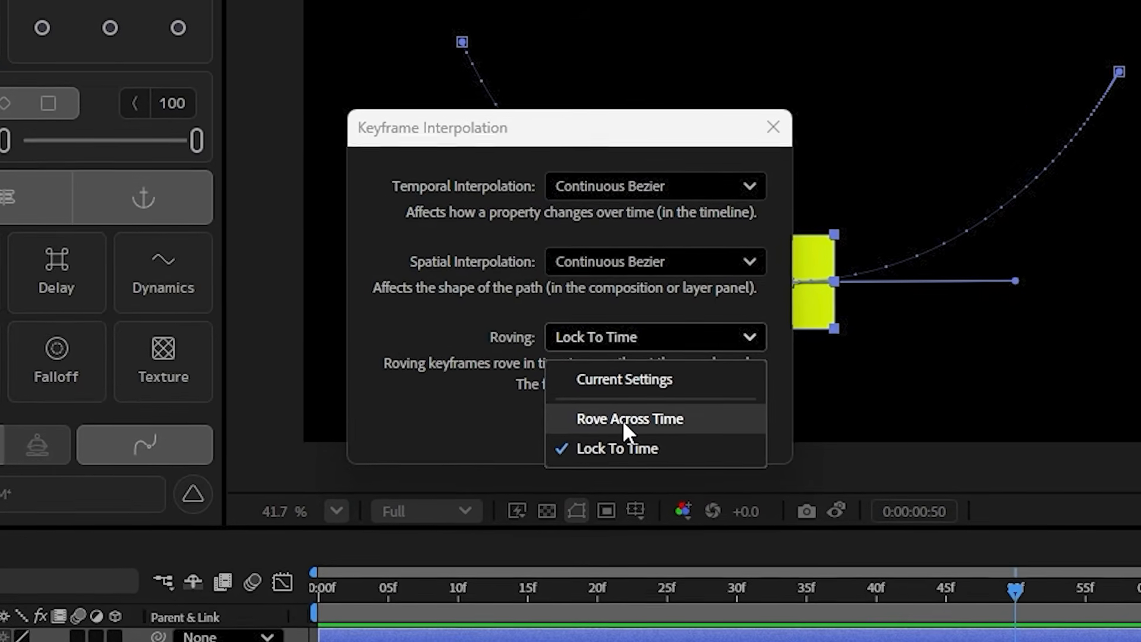
Set the roving of the middle Position keyframe at 50f to Rove Across Time in its keyframe interpolation settings
{"action": "left_click", "coordinate": [622, 422]}
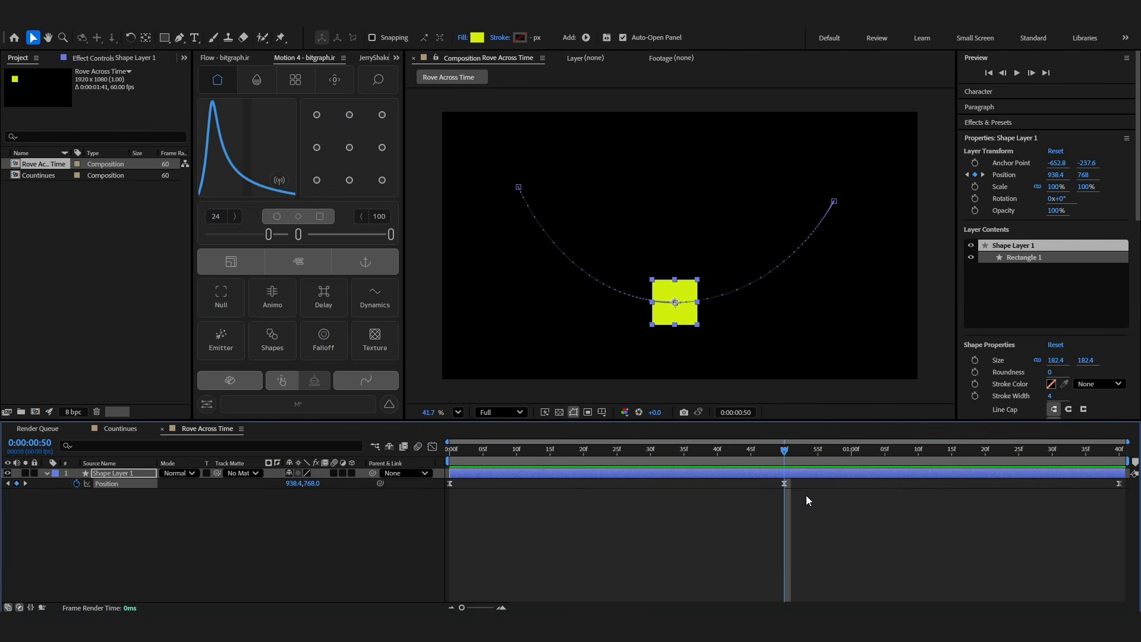
{"action": "left_click", "coordinate": [778, 490]}
{"action": "left_click", "coordinate": [782, 484]}
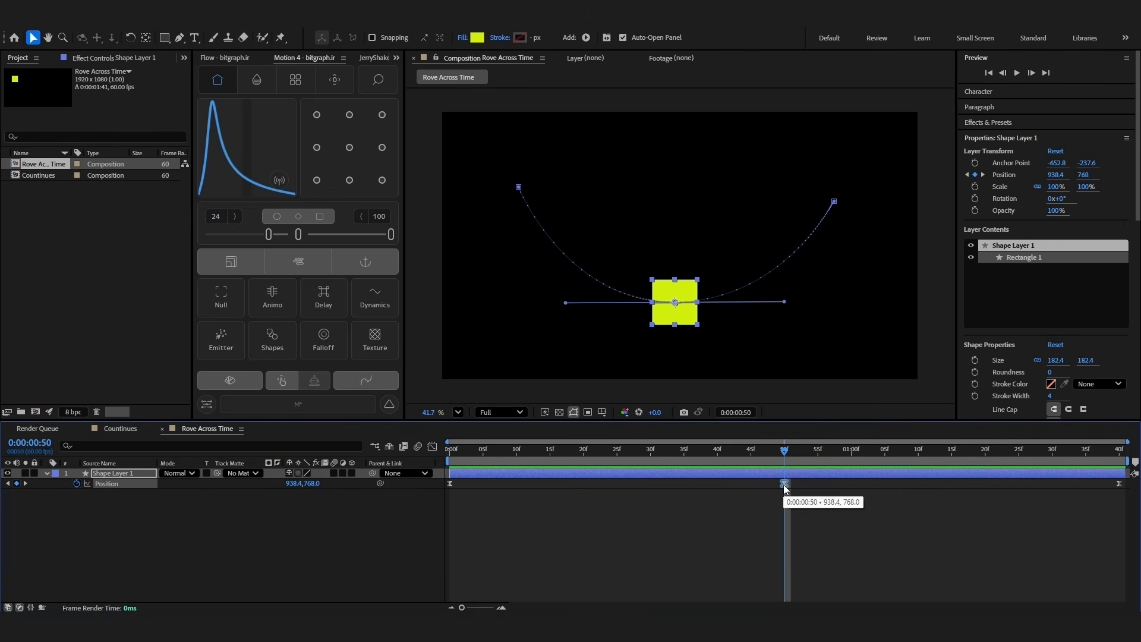
{"action": "right_click", "coordinate": [784, 485]}
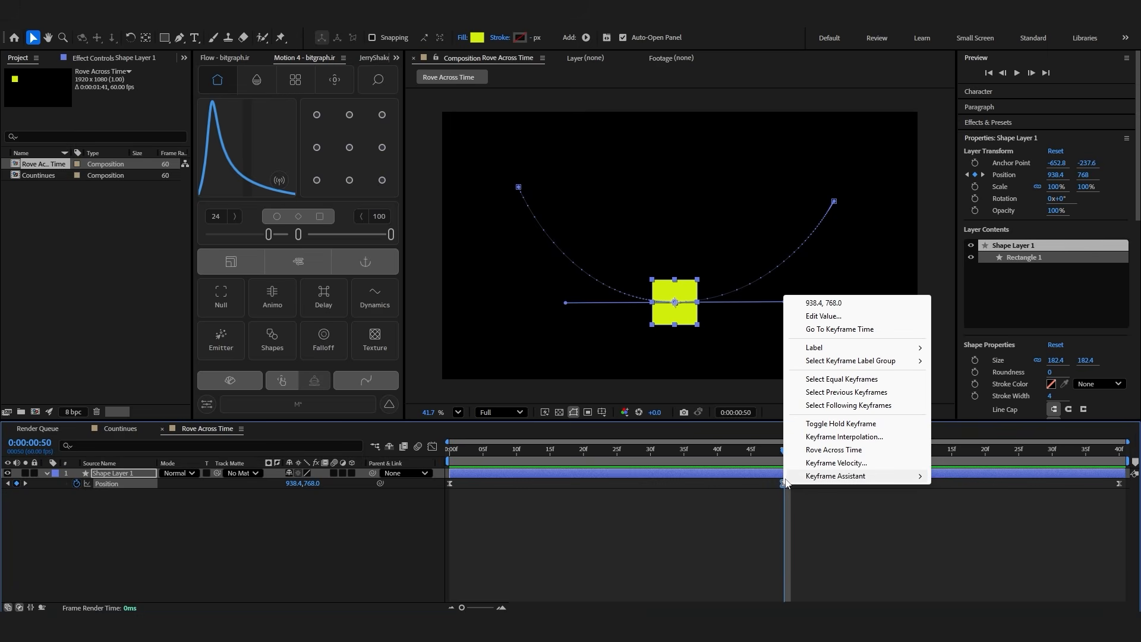
{"action": "left_click", "coordinate": [810, 440]}
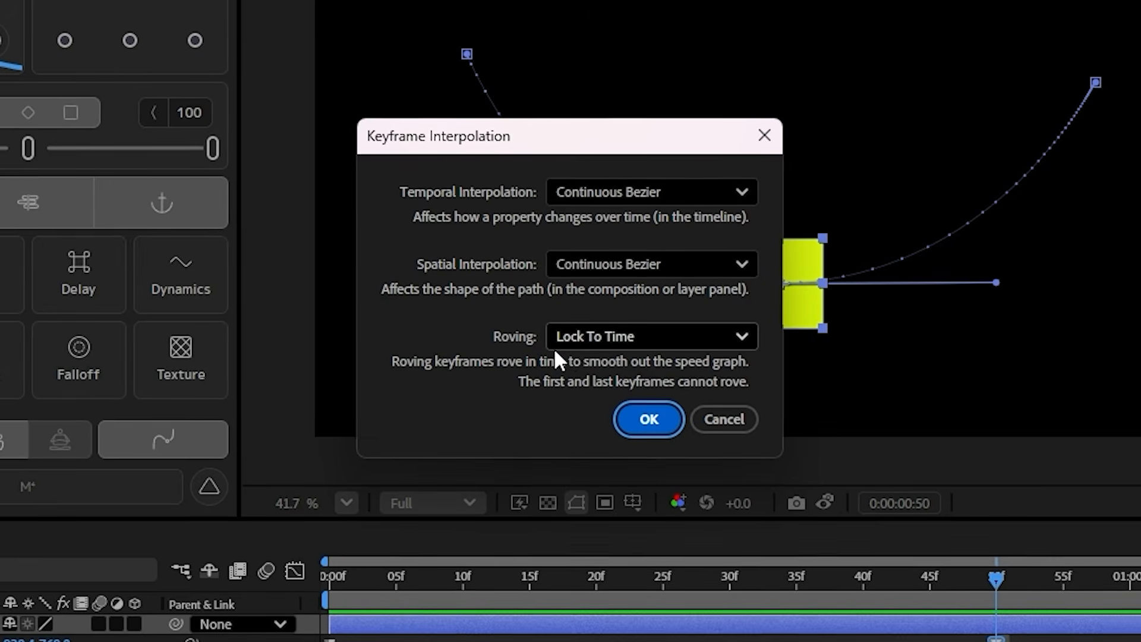
{"action": "left_click", "coordinate": [599, 339]}
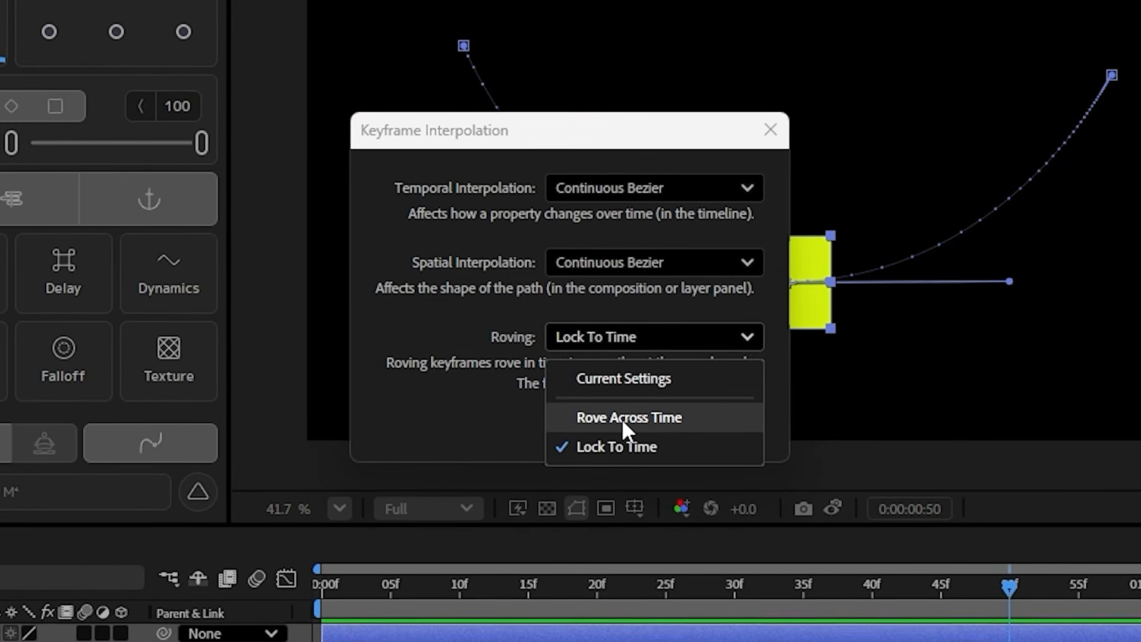
{"action": "left_click", "coordinate": [621, 418]}
{"action": "left_click", "coordinate": [624, 422]}
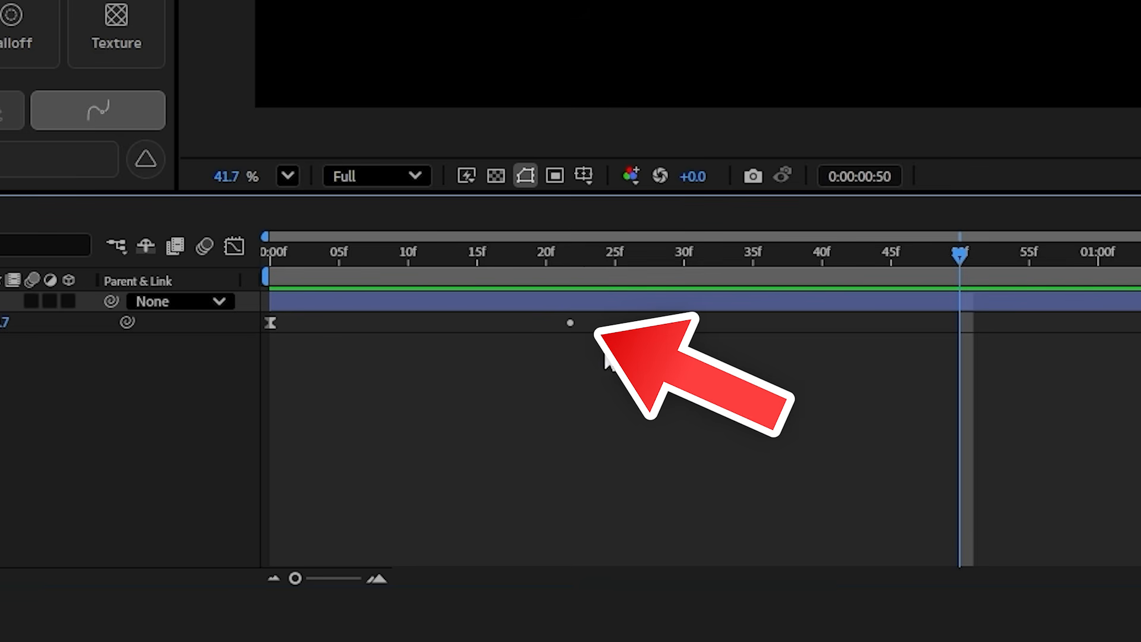
Shorten the handles at the motion path's middle point, set the first Motion 4 easing value to 25, and preview the motion
{"action": "left_click", "coordinate": [570, 323]}
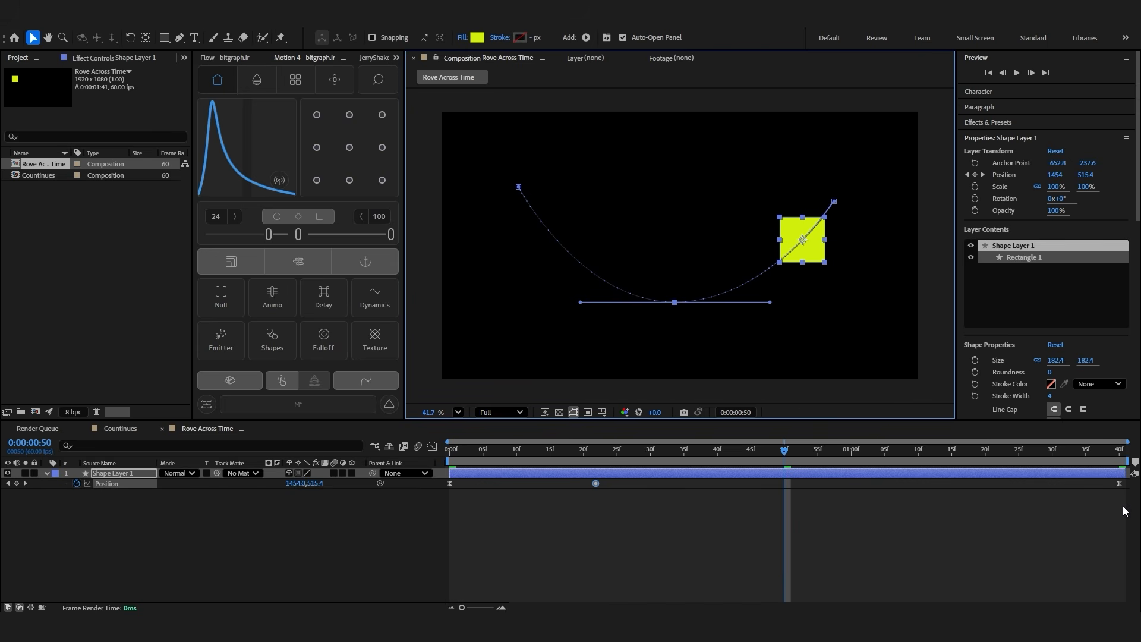
{"action": "left_click_drag", "start_coordinate": [1123, 507], "coordinate": [447, 479]}
{"action": "left_click_drag", "start_coordinate": [268, 235], "coordinate": [269, 237]}
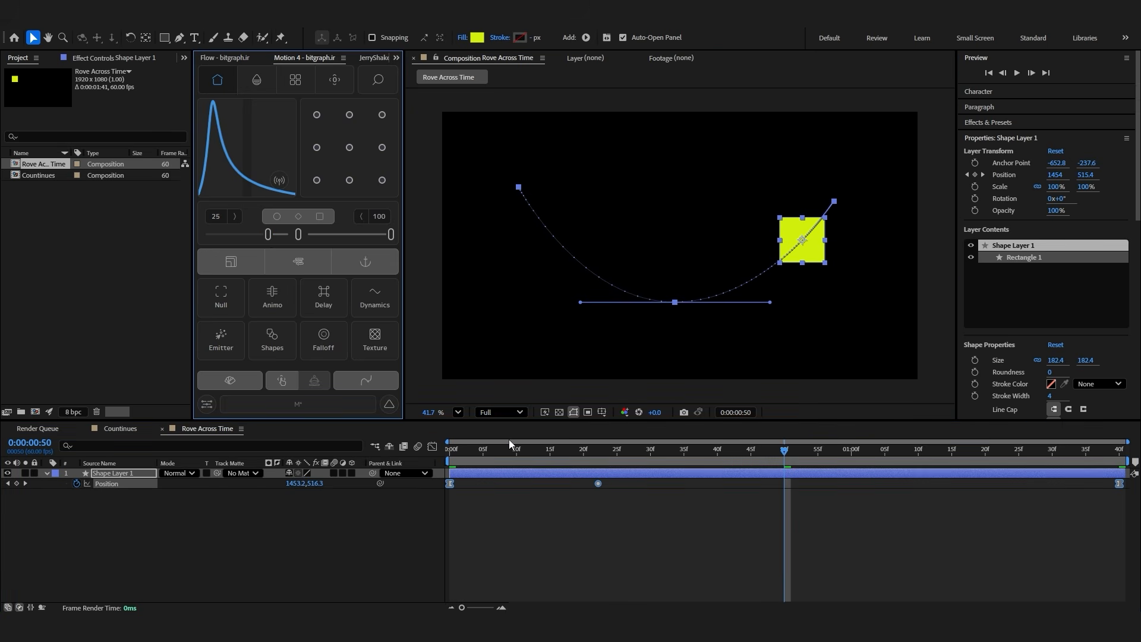
{"action": "key", "text": "Home"}
{"action": "key", "text": "space"}
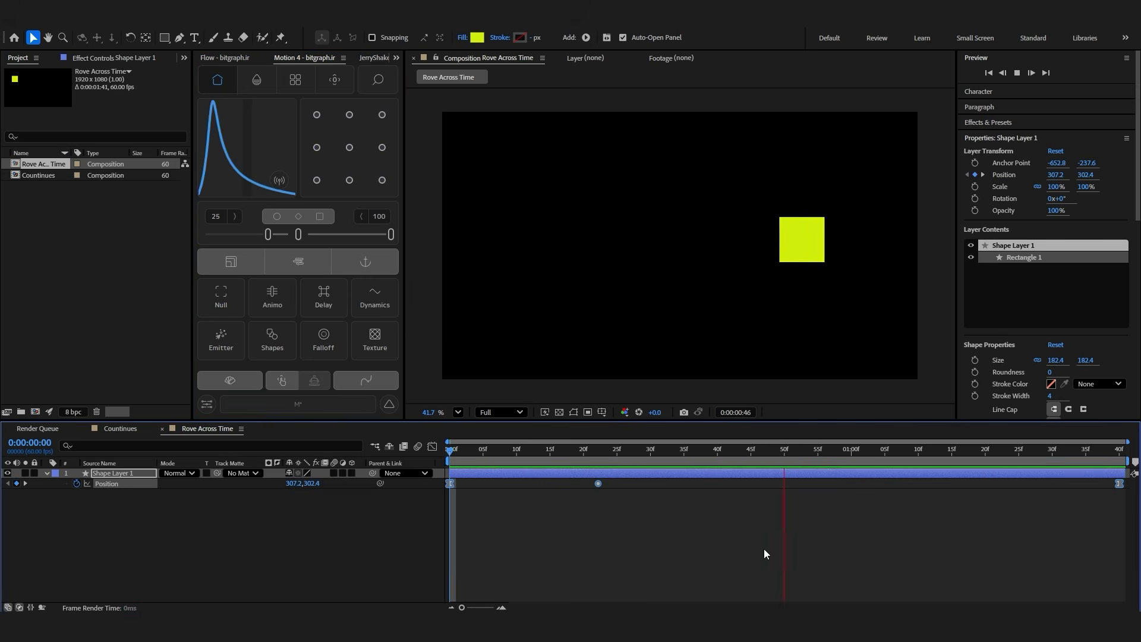
{"action": "key", "text": "space"}
Try Motion 4 easing of 100 and 83 on the Position keyframes, and bring the first value down to about 30
{"action": "left_click", "coordinate": [597, 484]}
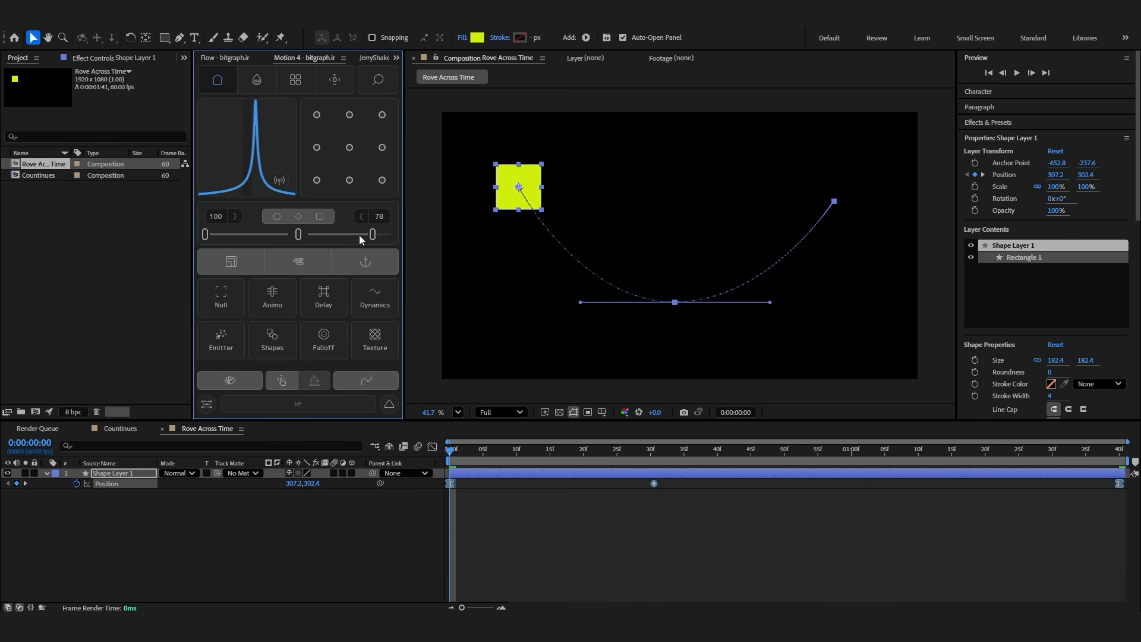
{"action": "left_click_drag", "start_coordinate": [359, 234], "coordinate": [329, 253]}
{"action": "left_click", "coordinate": [329, 253]}
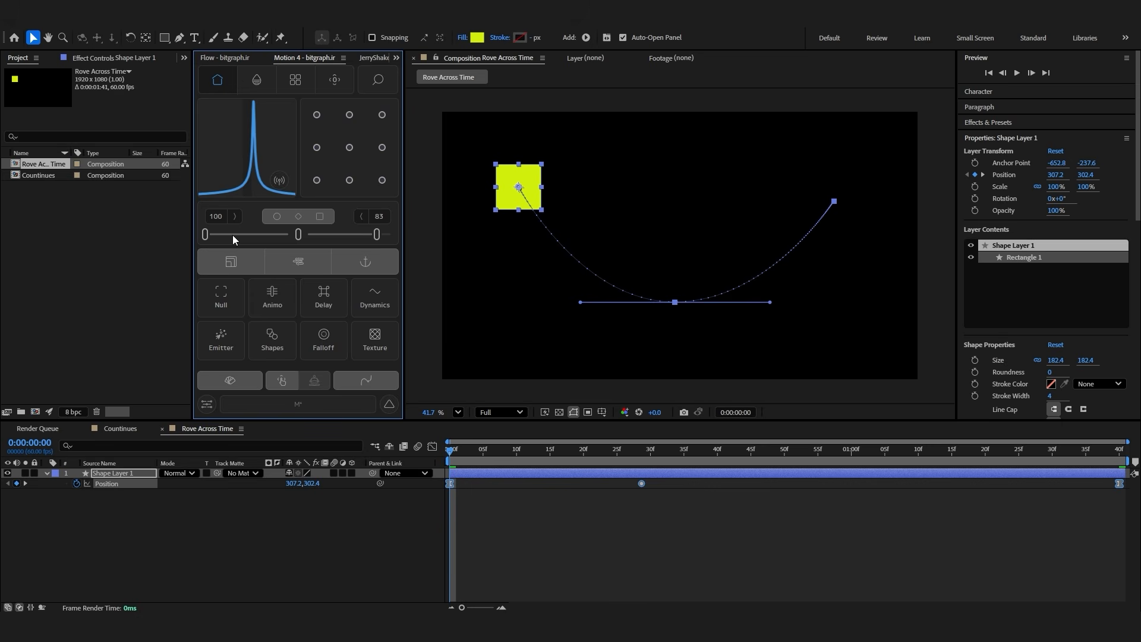
{"action": "left_click_drag", "start_coordinate": [233, 234], "coordinate": [263, 239]}
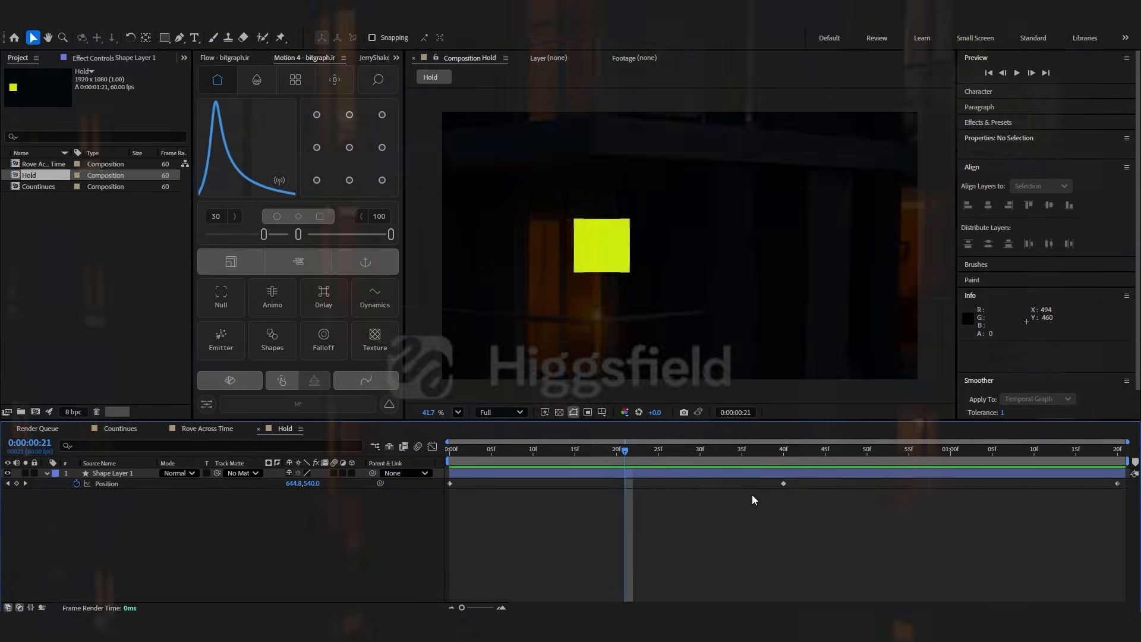
Preview the square's animation in the Hold composition from the first frame
{"action": "left_click_drag", "start_coordinate": [837, 500], "coordinate": [399, 484]}
{"action": "left_click_drag", "start_coordinate": [1032, 504], "coordinate": [1120, 482]}
{"action": "left_click_drag", "start_coordinate": [618, 453], "coordinate": [446, 458]}
{"action": "key", "text": "space"}
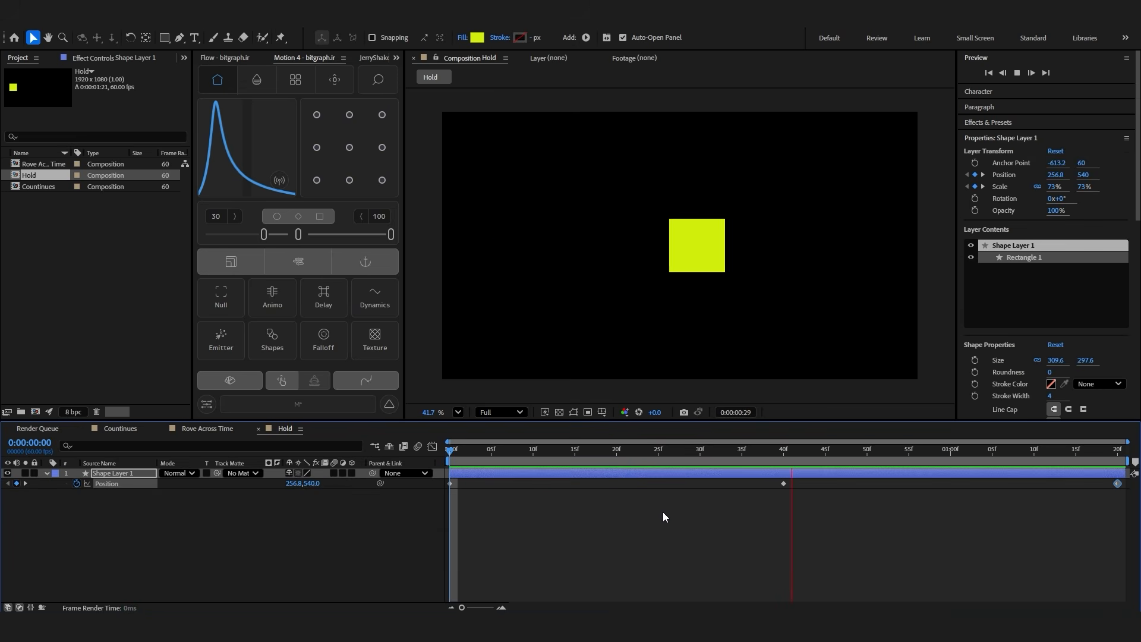
Set the temporal interpolation of all three Position keyframes to Hold and scrub through the animation
{"action": "left_click", "coordinate": [1125, 510]}
{"action": "left_click_drag", "start_coordinate": [1122, 508], "coordinate": [440, 480]}
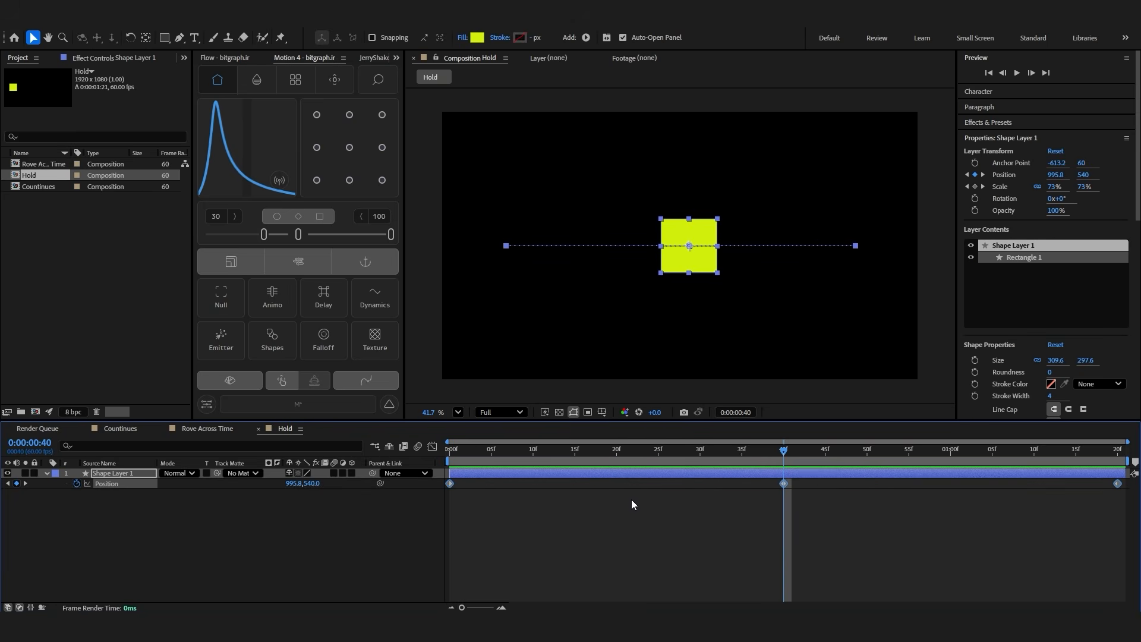
{"action": "right_click", "coordinate": [783, 484]}
{"action": "left_click", "coordinate": [811, 440]}
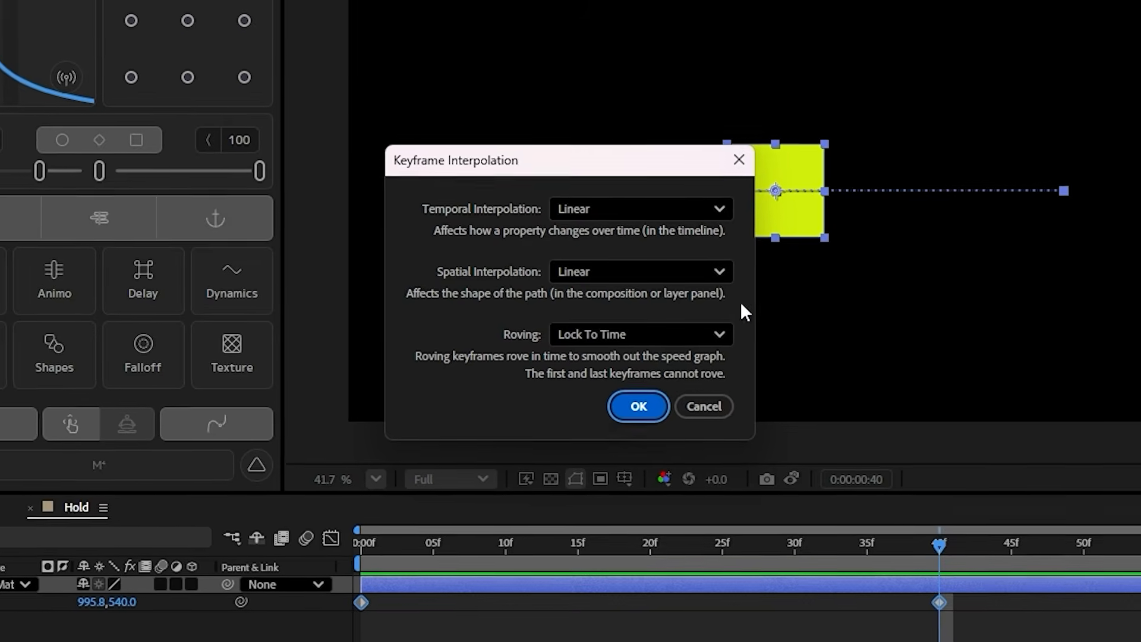
{"action": "left_click", "coordinate": [612, 209]}
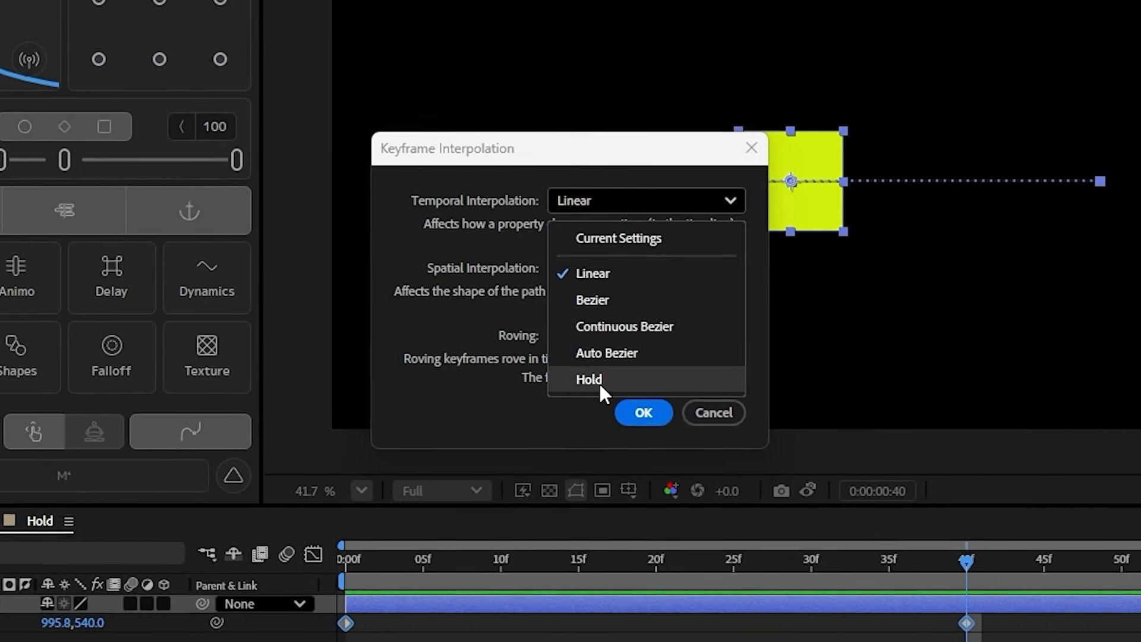
{"action": "left_click", "coordinate": [596, 377]}
{"action": "left_click", "coordinate": [636, 414]}
{"action": "left_click_drag", "start_coordinate": [782, 550], "coordinate": [465, 449]}
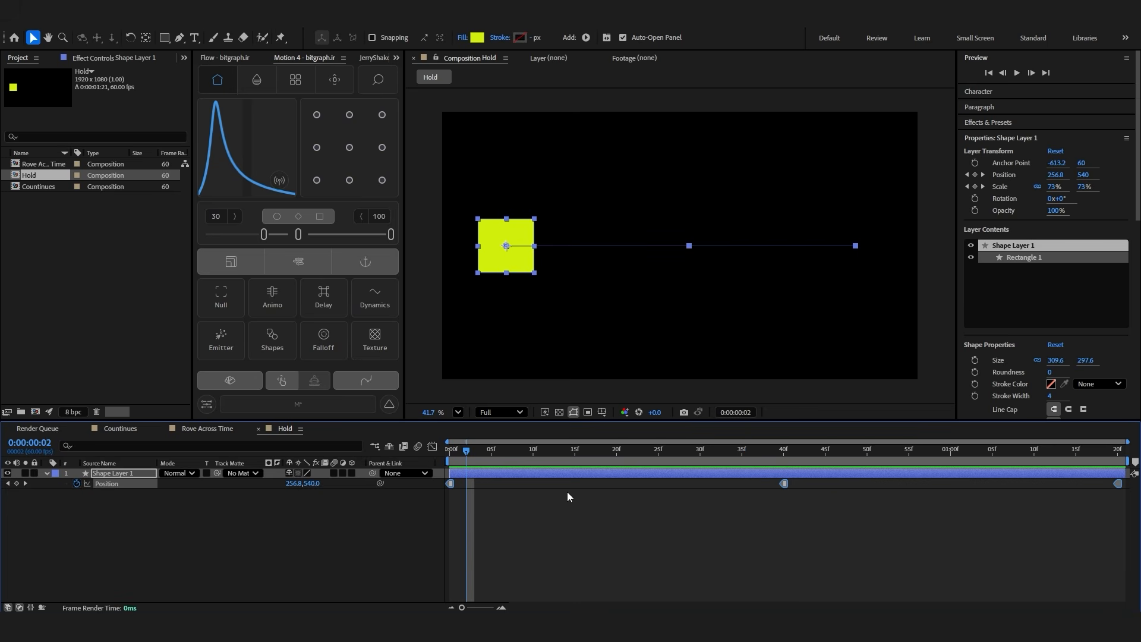
{"action": "left_click_drag", "start_coordinate": [737, 458], "coordinate": [775, 460]}
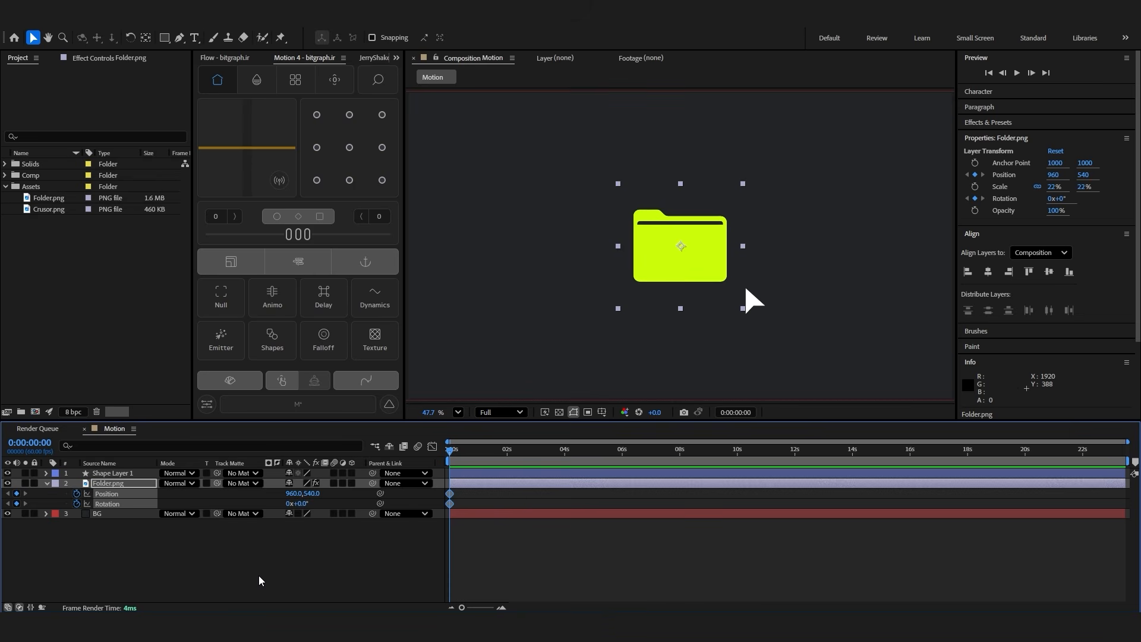
Add Position and Rotation keyframes to the Folder.png layer ten frames in, and return to the first frame
{"action": "key", "text": "shift+Page_Down"}
{"action": "left_click", "coordinate": [17, 494]}
{"action": "left_click", "coordinate": [17, 503]}
{"action": "key", "text": "shift+Page_Up"}
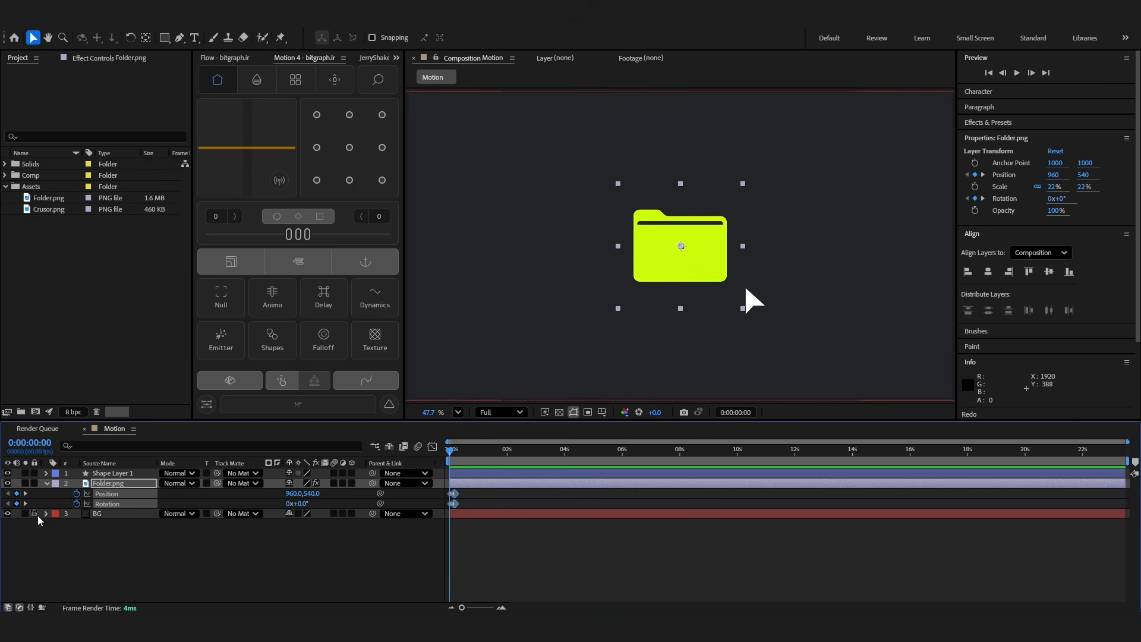
Set the folder's first Position keyframe to 960, 682 and Rotation to 4°, and add the expression with amp = .04 and freq = 1.8 to both
{"action": "mouse_move", "coordinate": [313, 493]}
{"action": "left_mouse_down"}
{"action": "mouse_move", "coordinate": [389, 495]}
{"action": "mouse_move", "coordinate": [304, 507]}
{"action": "left_mouse_up"}
{"action": "left_click", "coordinate": [326, 533]}
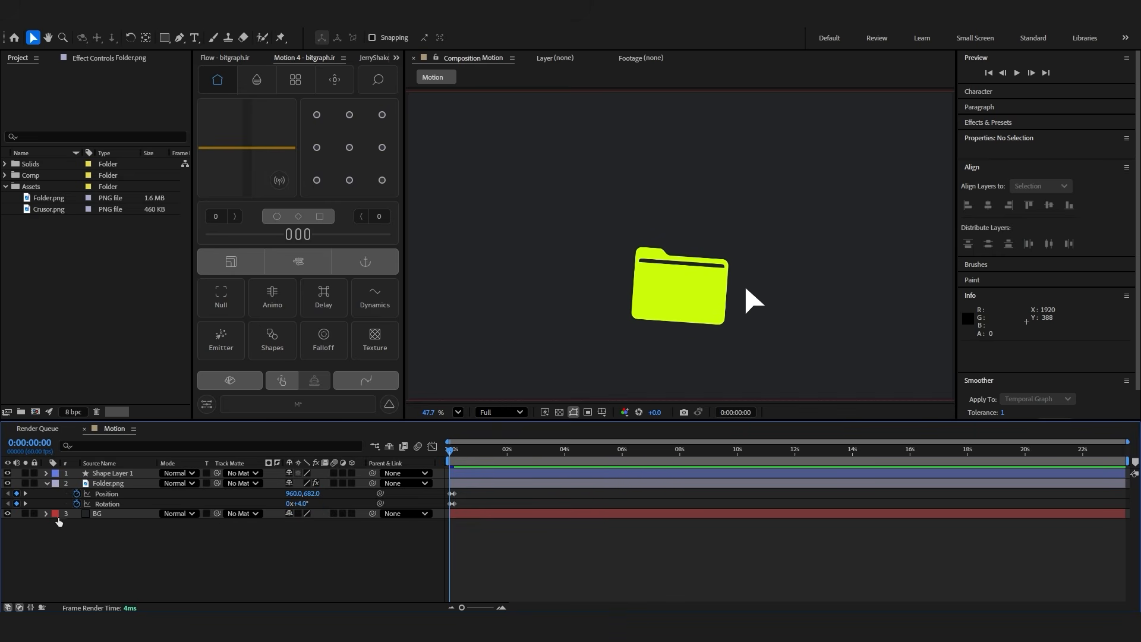
{"action": "left_click", "coordinate": [76, 494], "text": "alt"}
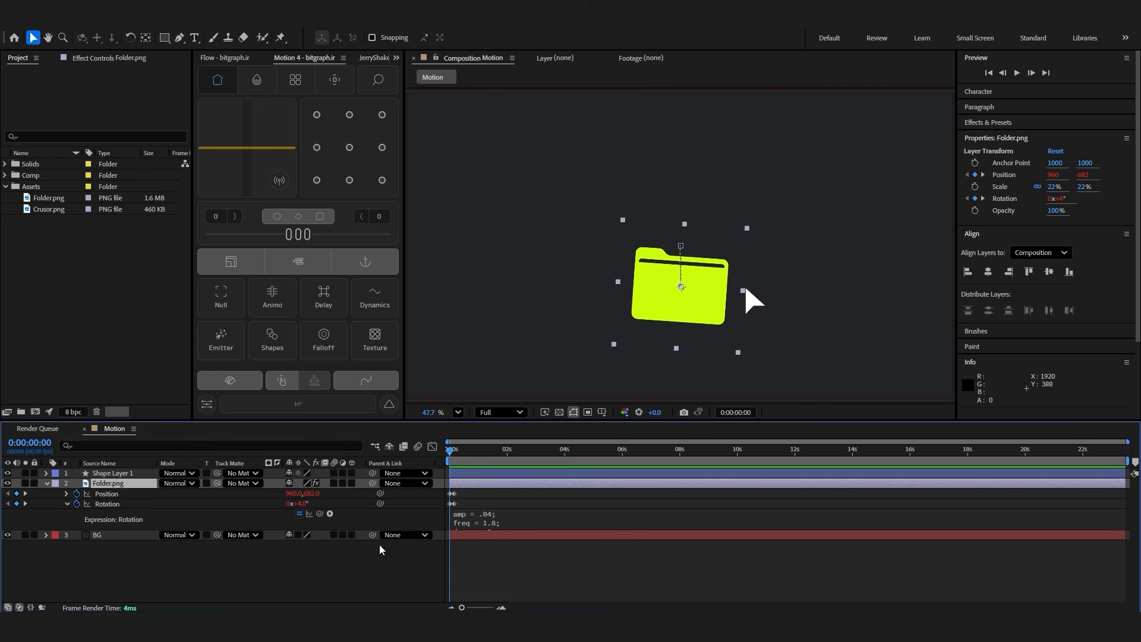
Animate the folder's Opacity from 0% at the first frame to 100% at 0:00:00:05, and preview the animation
{"action": "key", "text": "alt+shift+t"}
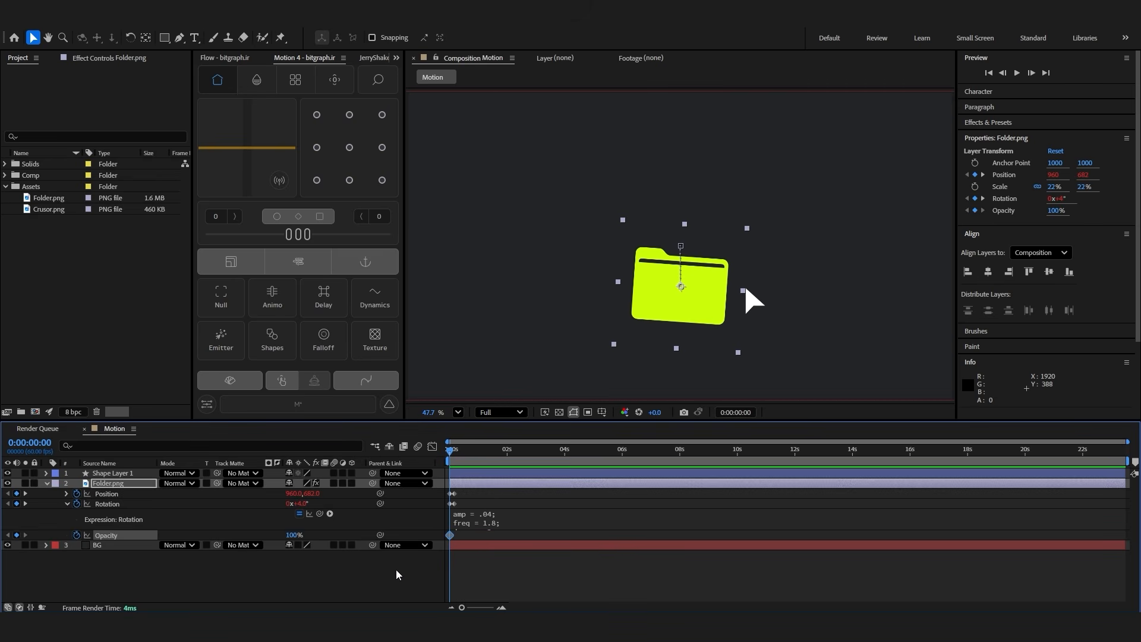
{"action": "scroll", "coordinate": [478, 543], "scroll_direction": "up", "scroll_amount": 1}
{"action": "left_click_drag", "start_coordinate": [547, 607], "coordinate": [467, 595]}
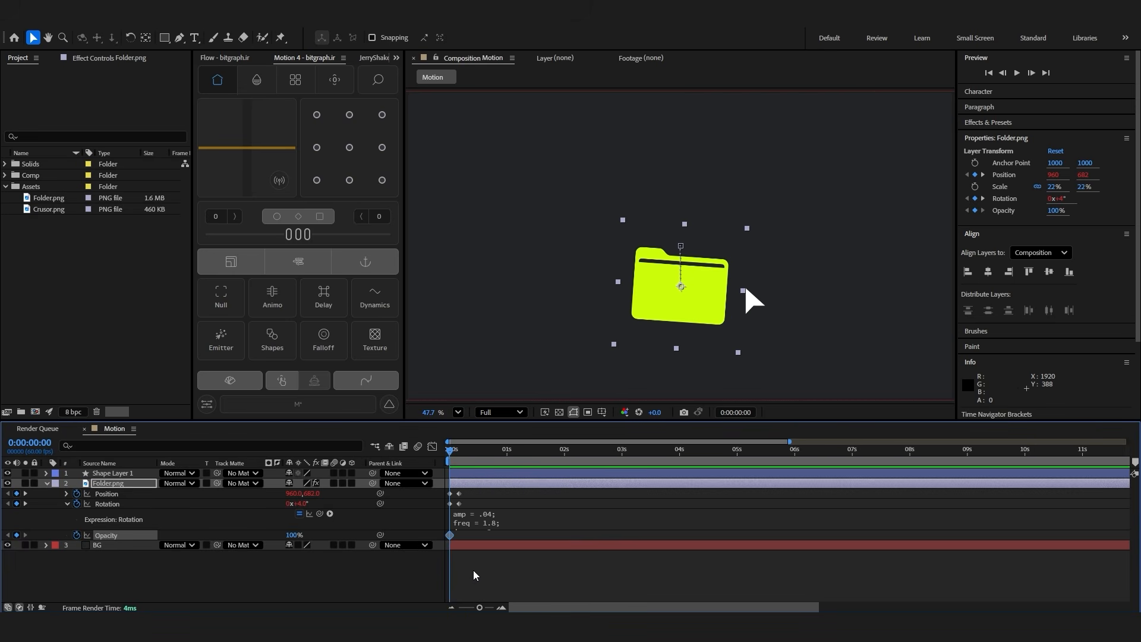
{"action": "key", "text": "Page_Down"}
{"action": "key", "text": "Page_Down"}
{"action": "key", "text": "Page_Down"}
{"action": "key", "text": "Page_Down"}
{"action": "key", "text": "Page_Down"}
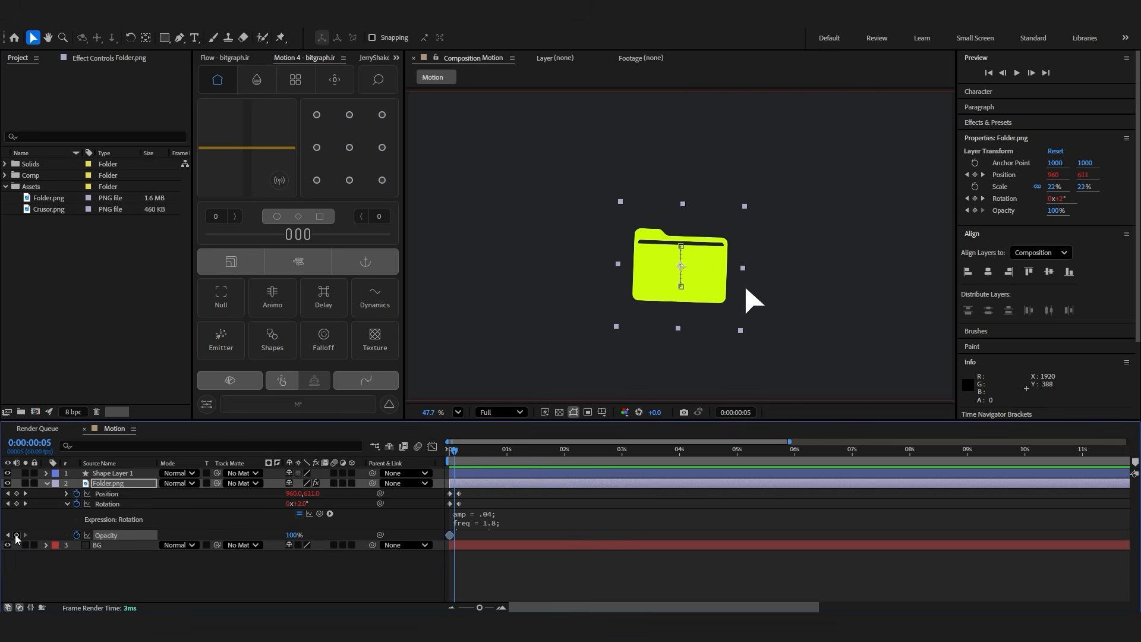
{"action": "key", "text": "Home"}
{"action": "left_click_drag", "start_coordinate": [291, 536], "coordinate": [226, 538]}
{"action": "left_click", "coordinate": [299, 587]}
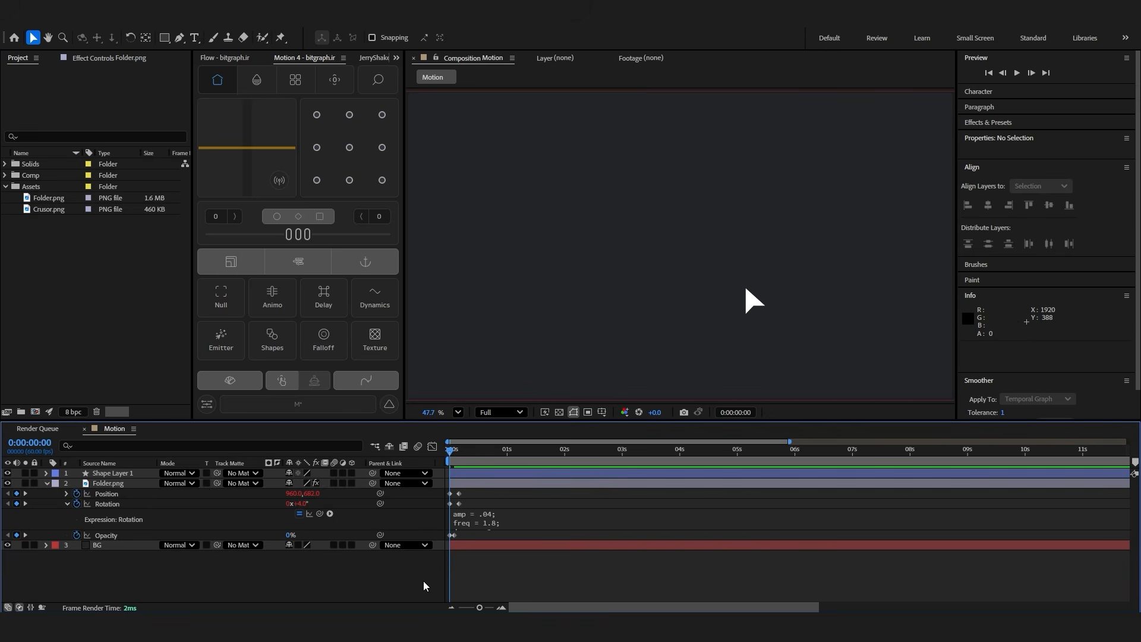
{"action": "key", "text": "space"}
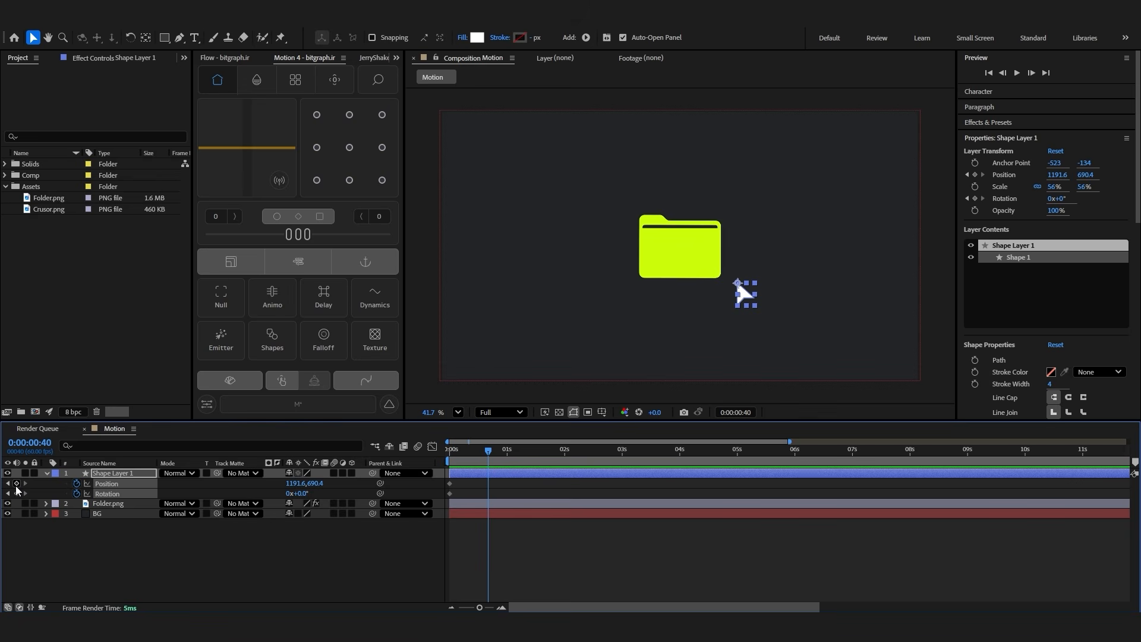
Keyframe the cursor's Position and Rotation at 0:00:00:40, and move it outside the composition to about 1687.6, 1148.1 at the first frame
{"action": "left_click", "coordinate": [17, 484]}
{"action": "left_click", "coordinate": [16, 493]}
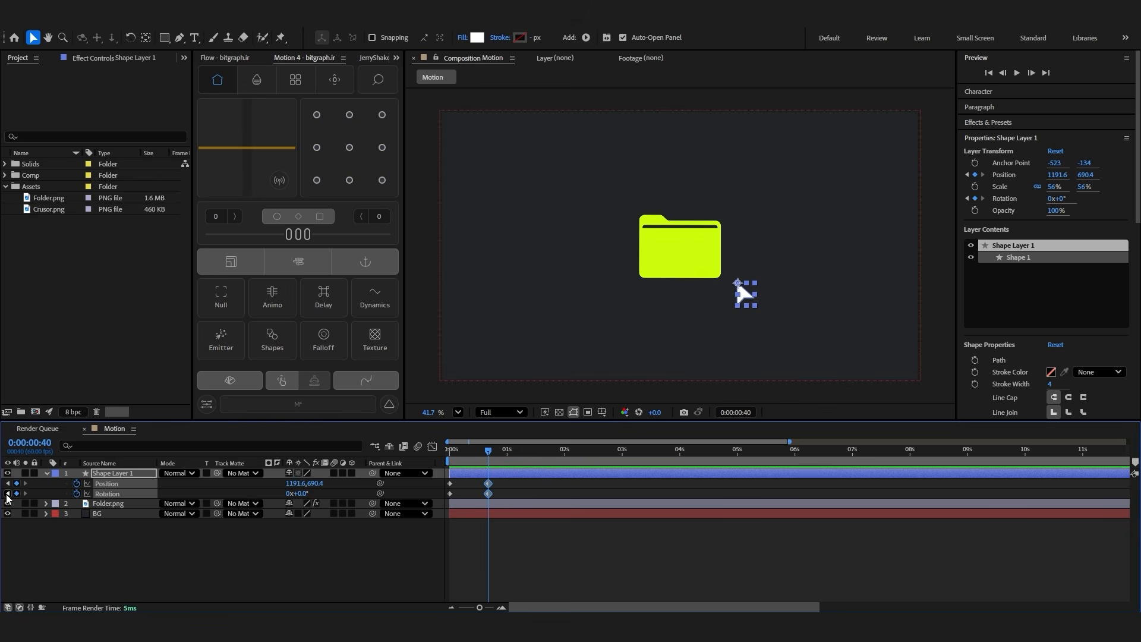
{"action": "left_click", "coordinate": [8, 493]}
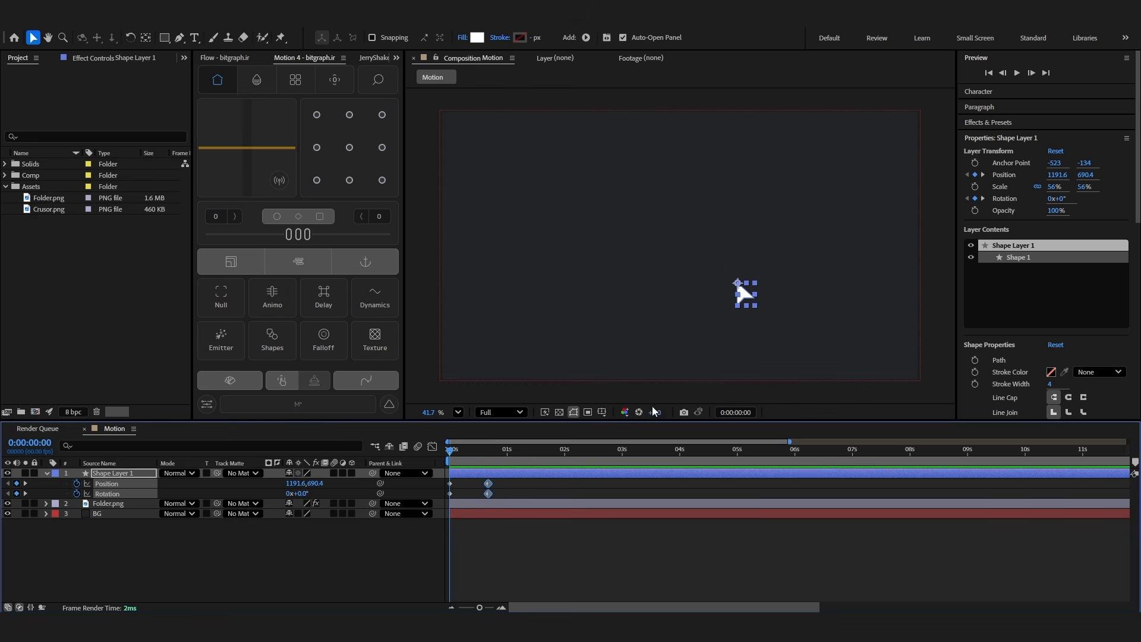
{"action": "left_click_drag", "start_coordinate": [743, 291], "coordinate": [803, 355]}
{"action": "key", "text": "ctrl+z"}
{"action": "scroll", "coordinate": [735, 296], "scroll_direction": "down", "scroll_amount": 1}
{"action": "left_click_drag", "start_coordinate": [737, 290], "coordinate": [844, 389]}
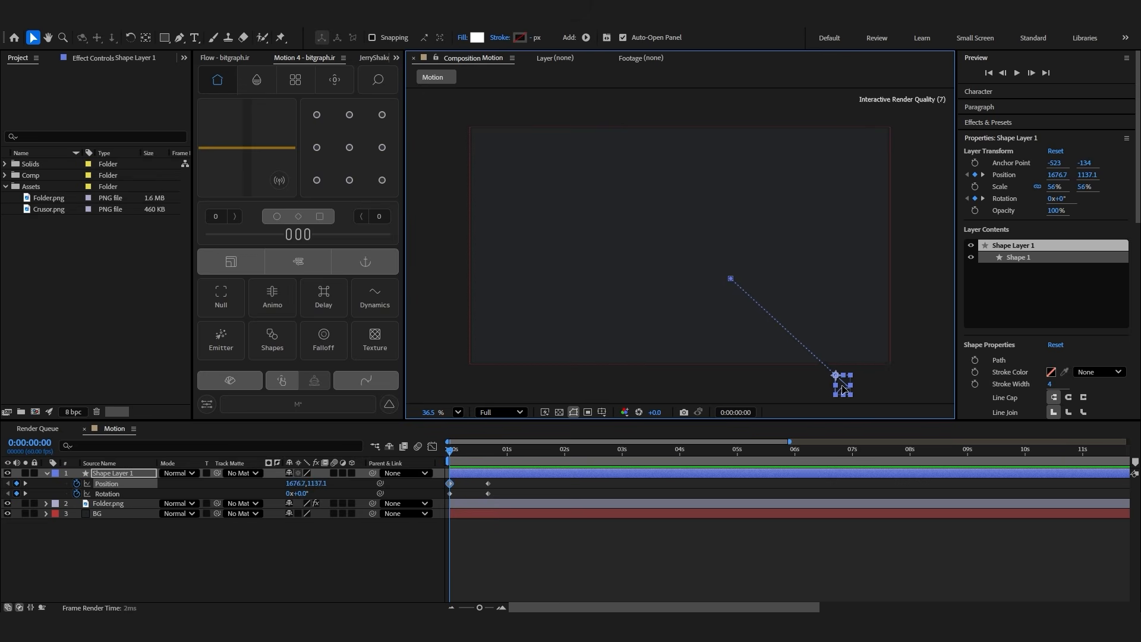
At 0:00:00:40, move the cursor beside the folder to about 1287.5, 528.7 and set its Rotation to -67°
{"action": "left_click", "coordinate": [485, 455]}
{"action": "left_click_drag", "start_coordinate": [733, 287], "coordinate": [755, 251]}
{"action": "left_click_drag", "start_coordinate": [298, 493], "coordinate": [268, 502]}
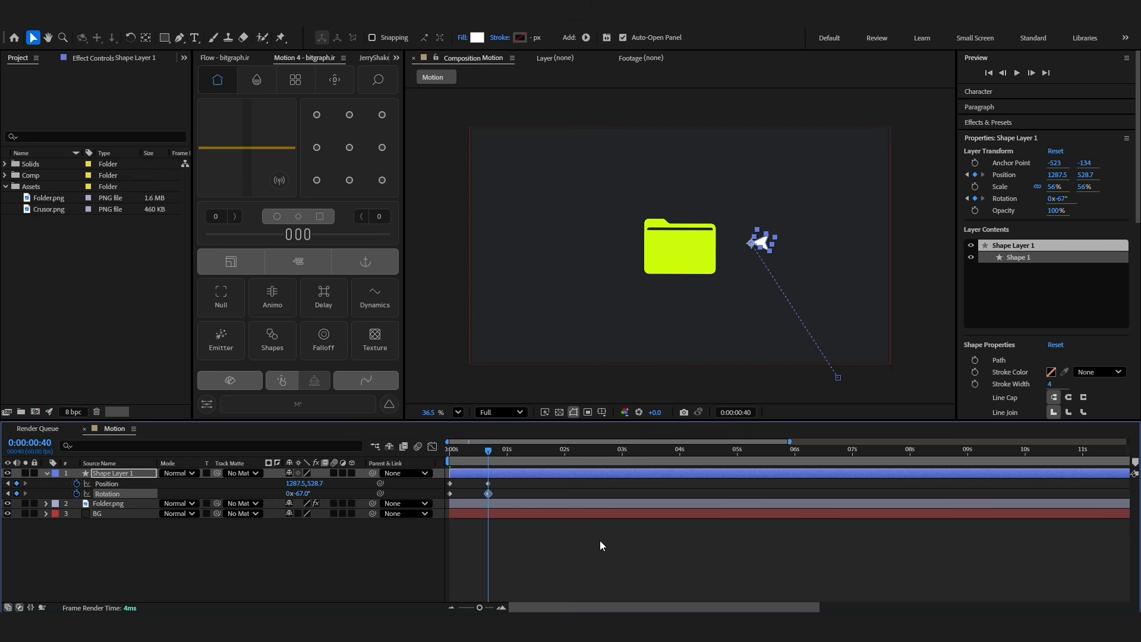
{"action": "left_click", "coordinate": [595, 545]}
Bend the cursor's motion path into an outward curve by pulling a handle from its end point with the Pen tool
{"action": "left_click", "coordinate": [756, 245]}
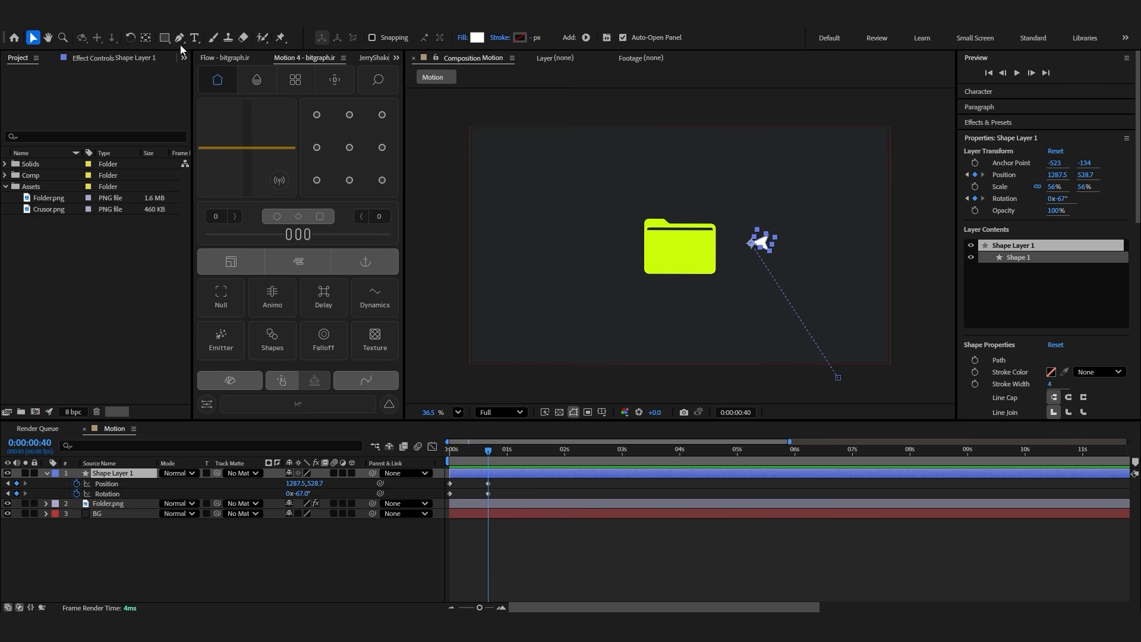
{"action": "left_click", "coordinate": [471, 455]}
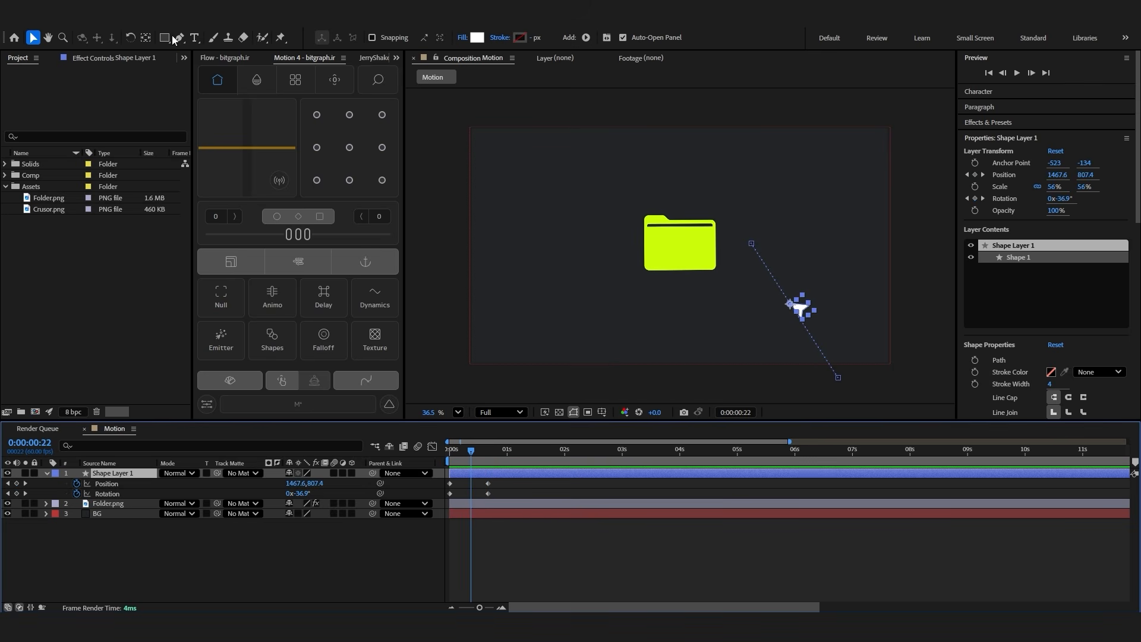
{"action": "left_click", "coordinate": [179, 38]}
{"action": "left_click_drag", "start_coordinate": [751, 243], "coordinate": [857, 281]}
Increase the cursor's Rotation at the first frame and scrub to 0:00:00:40 to check how it follows the curve
{"action": "left_click", "coordinate": [450, 451]}
{"action": "left_click_drag", "start_coordinate": [301, 494], "coordinate": [324, 495]}
{"action": "left_click_drag", "start_coordinate": [449, 452], "coordinate": [488, 462]}
Apply Motion 4 easing of 25 and 100 to the cursor's Position and Rotation keyframes, and preview the motion
{"action": "left_click", "coordinate": [513, 490]}
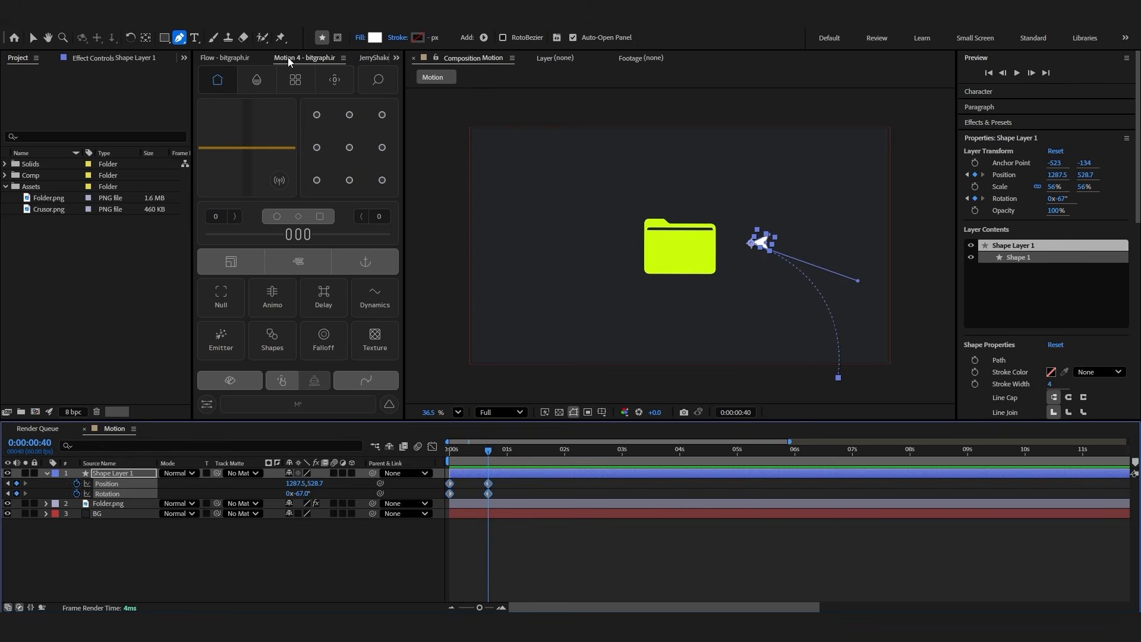
{"action": "left_click", "coordinate": [288, 237]}
{"action": "left_click_drag", "start_coordinate": [287, 237], "coordinate": [265, 248]}
{"action": "left_click_drag", "start_coordinate": [338, 240], "coordinate": [400, 250]}
{"action": "left_click", "coordinate": [552, 555]}
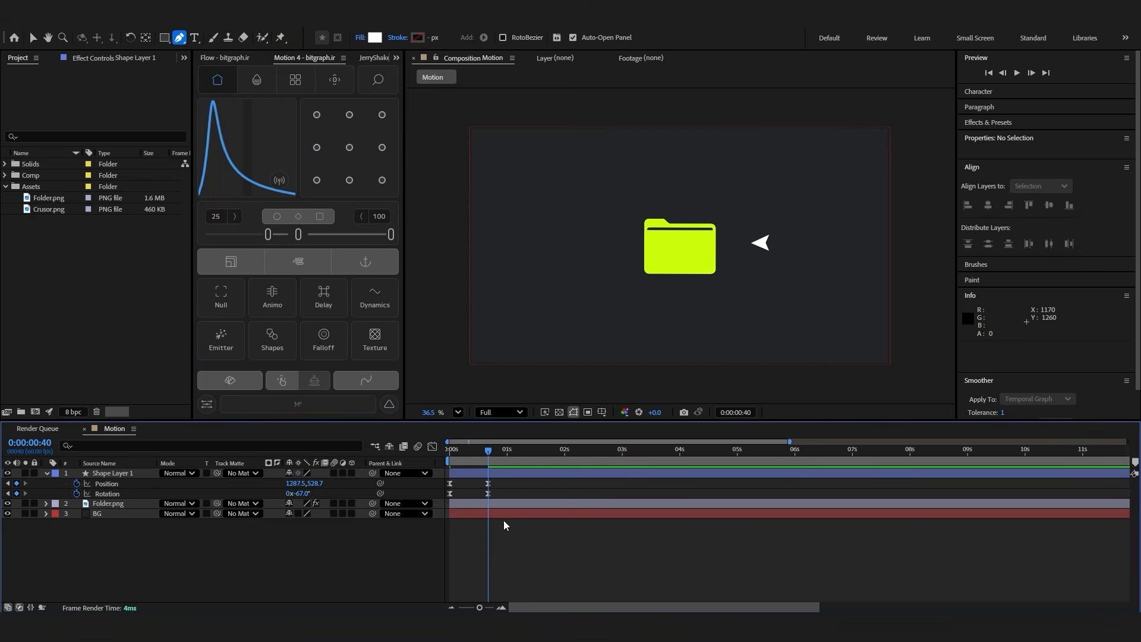
{"action": "key", "text": "space"}
{"action": "key", "text": "space"}
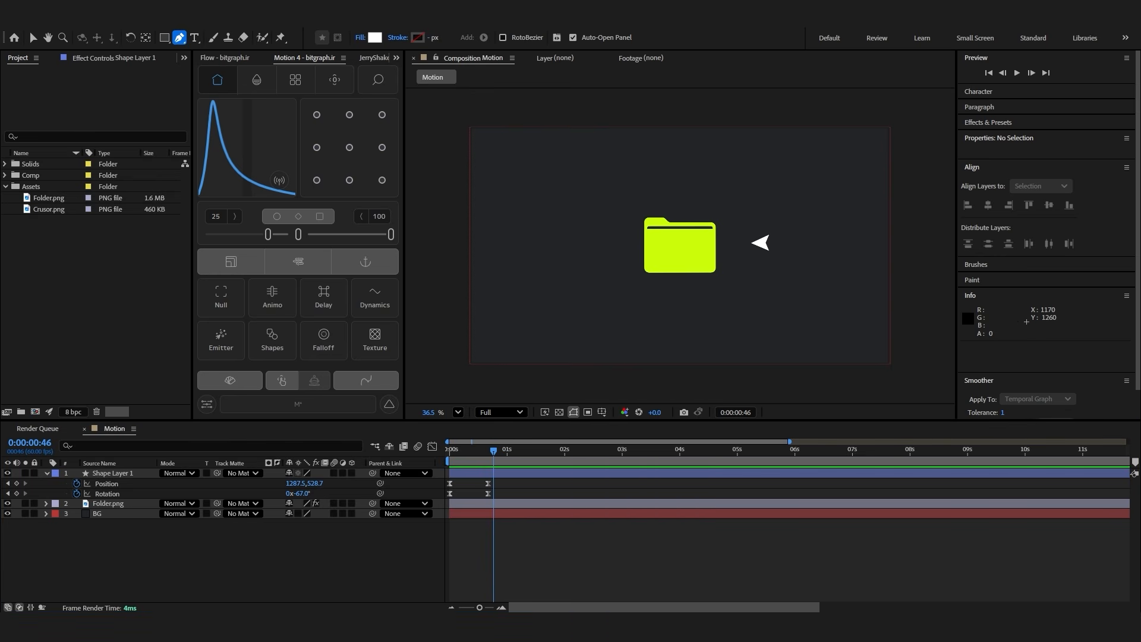
Create a Motion 4 null as the parent of the cursor's shape layer, and shift the shape layer about four frames earlier
{"action": "left_click", "coordinate": [915, 558]}
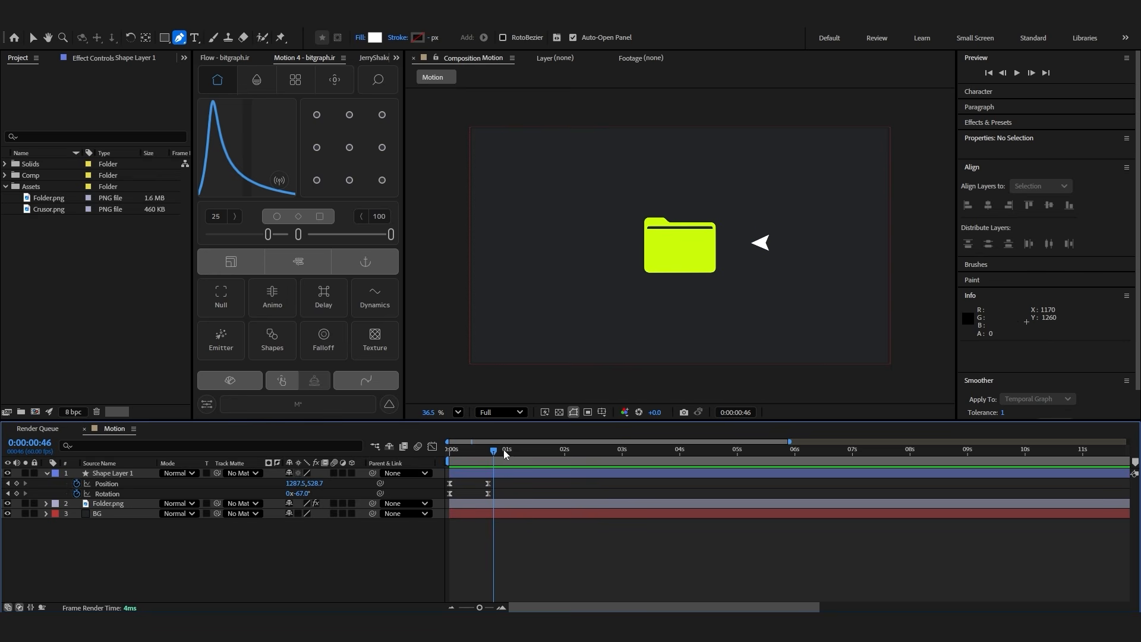
{"action": "left_click", "coordinate": [507, 473]}
{"action": "left_click_drag", "start_coordinate": [507, 483], "coordinate": [446, 511]}
{"action": "left_click", "coordinate": [507, 498]}
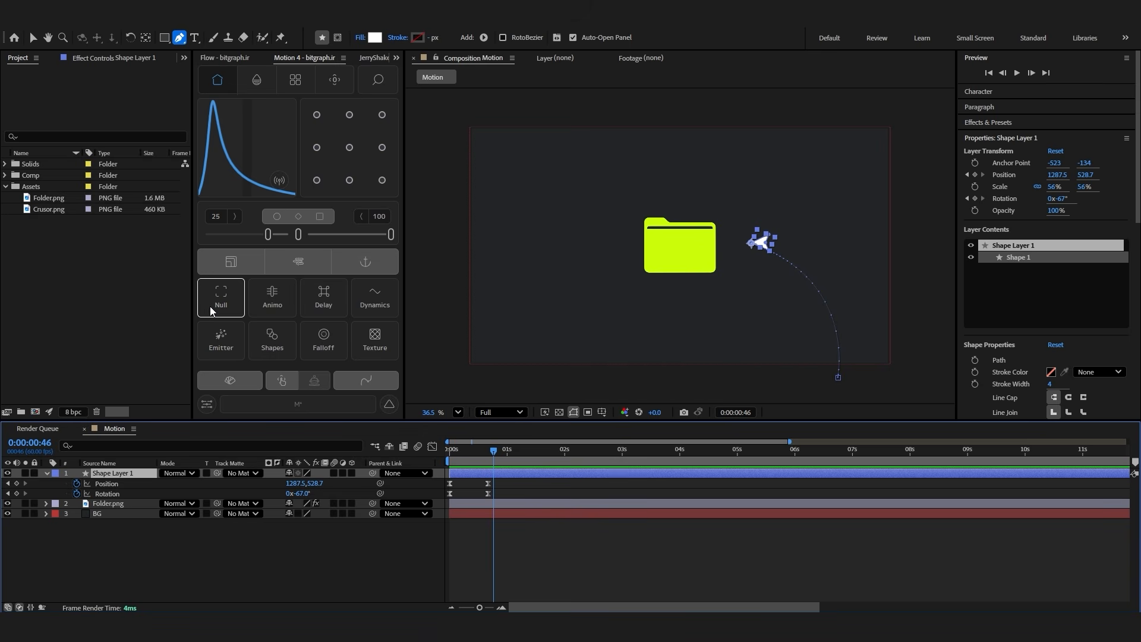
{"action": "left_click", "coordinate": [221, 297]}
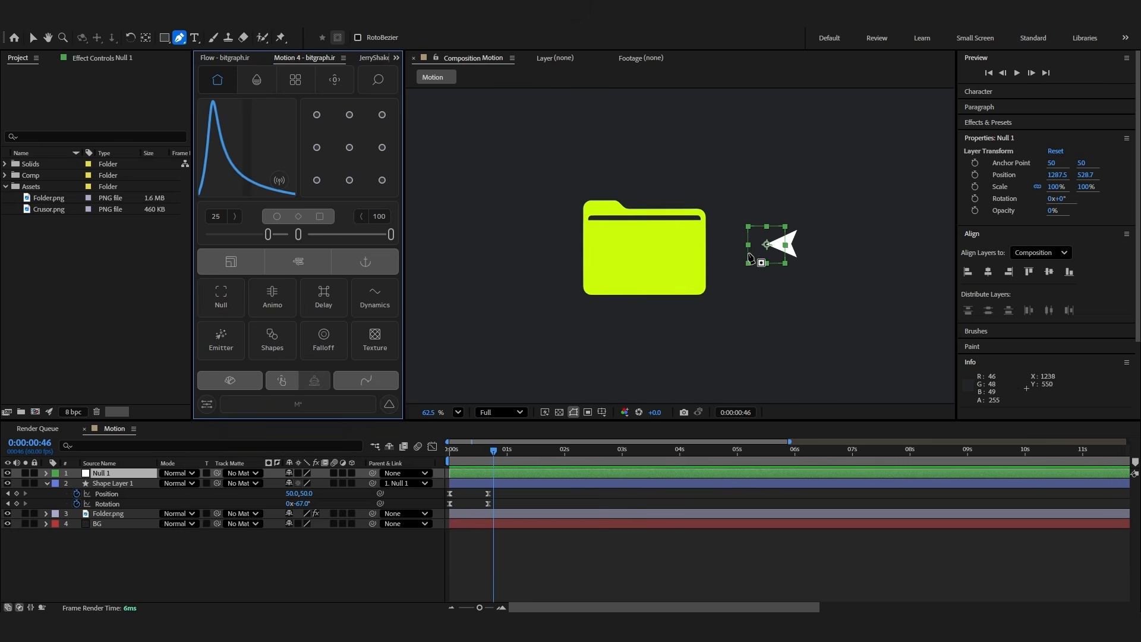
{"action": "left_click", "coordinate": [600, 486]}
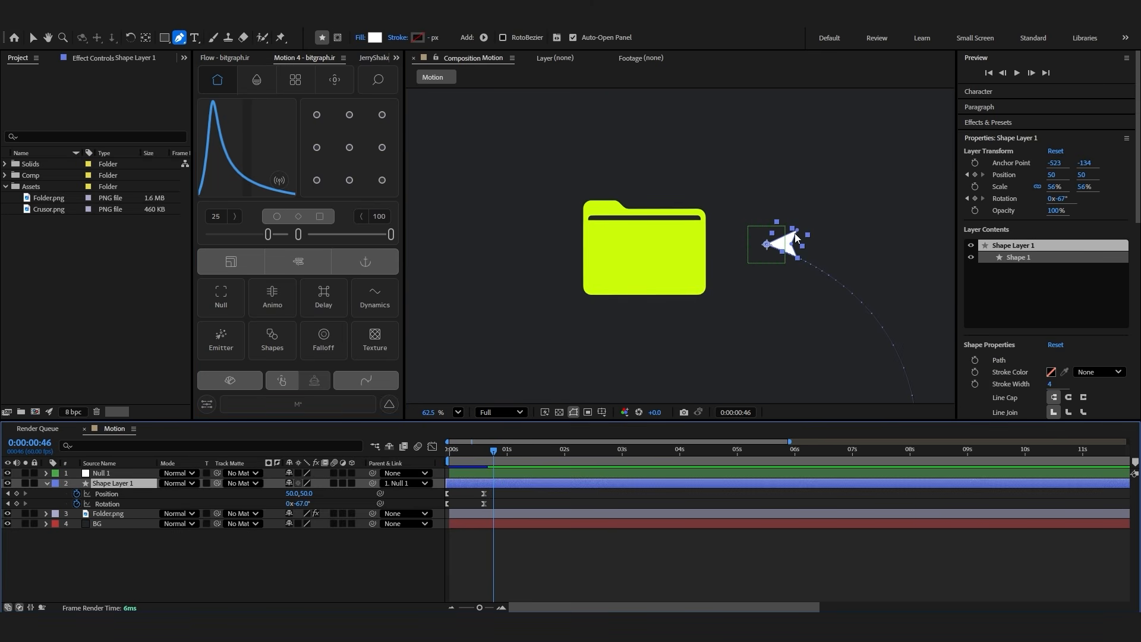
Keyframe the null's Position and Scale at 0:00:00:26, 0:00:00:36 and 0:00:00:46
{"action": "left_click", "coordinate": [556, 474]}
{"action": "left_click", "coordinate": [558, 475]}
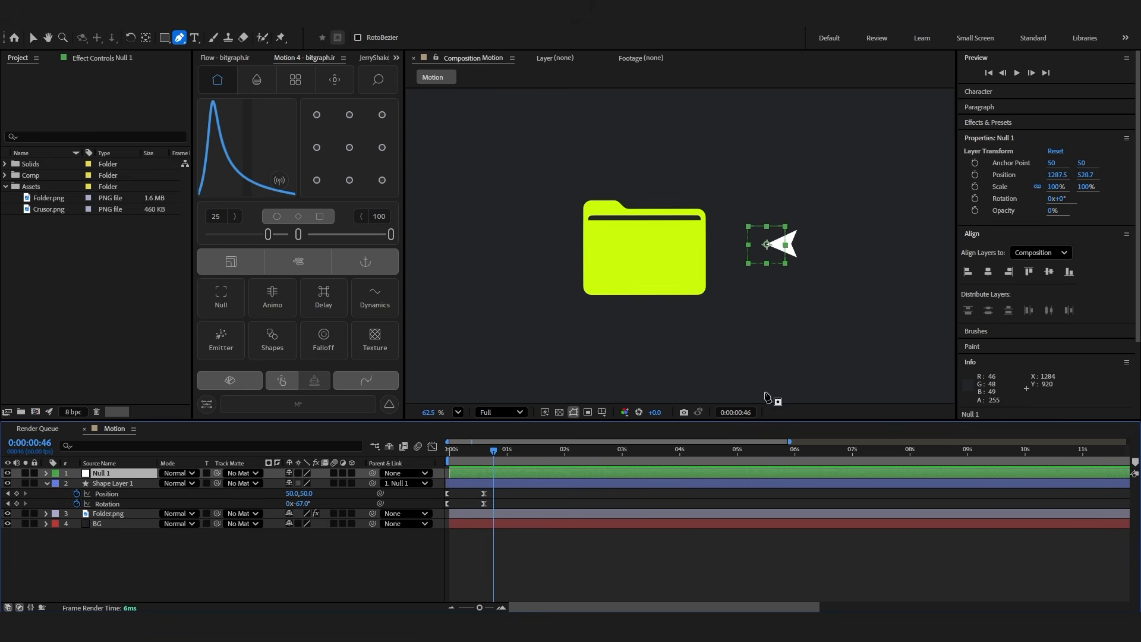
{"action": "left_click", "coordinate": [686, 484]}
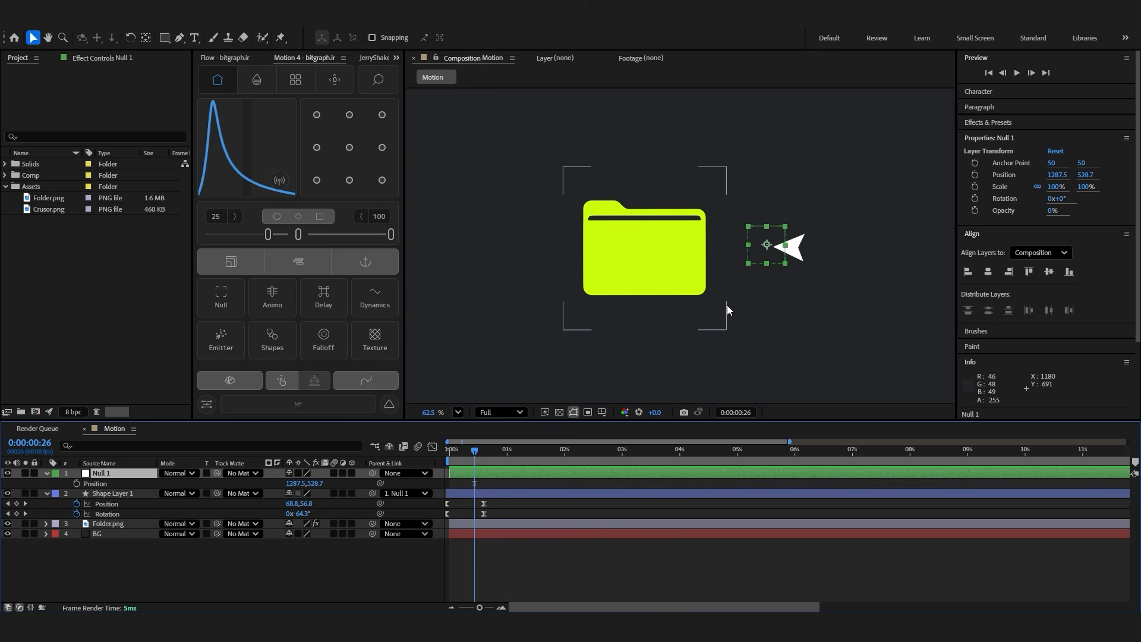
{"action": "left_click", "coordinate": [76, 483]}
{"action": "key", "text": "alt+shift+s"}
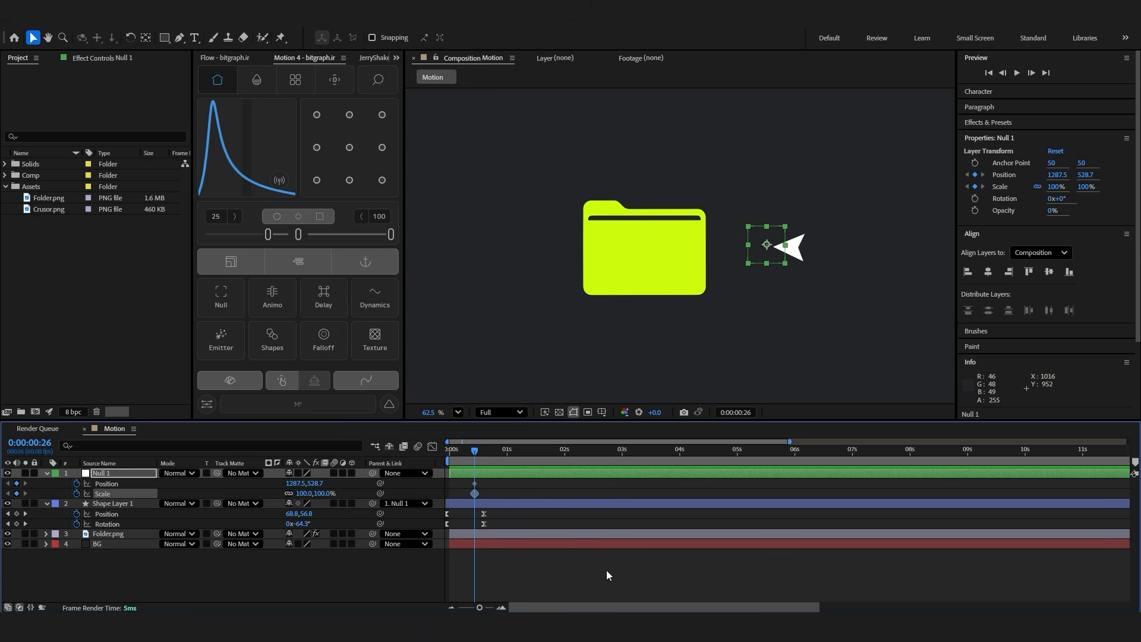
{"action": "key", "text": "shift+Page_Down"}
{"action": "left_click", "coordinate": [17, 483]}
{"action": "left_click", "coordinate": [17, 493]}
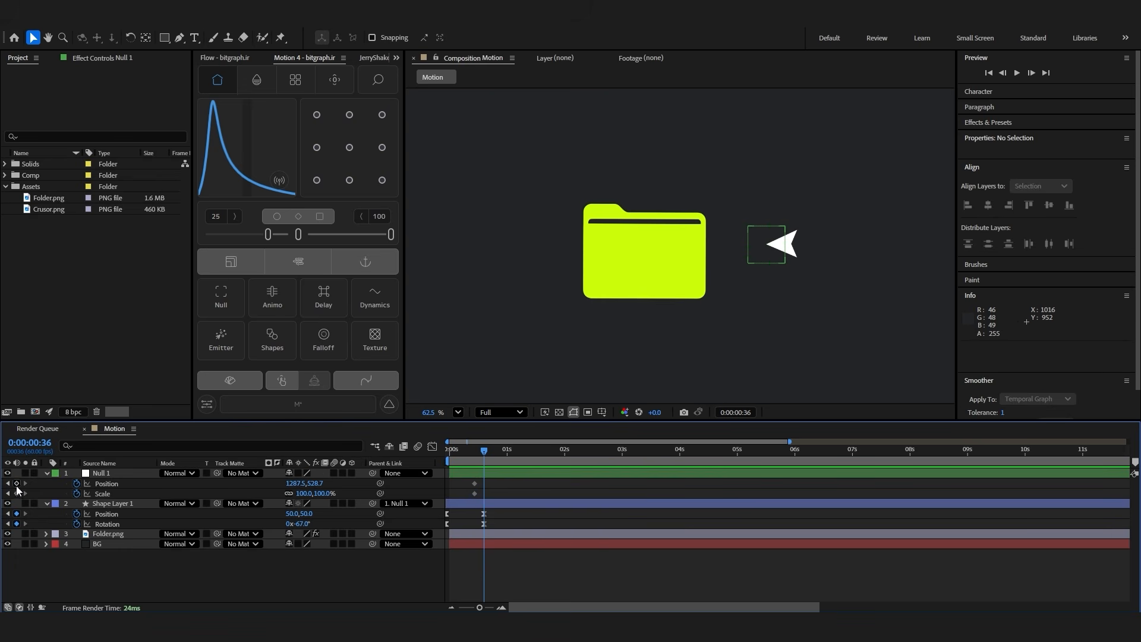
{"action": "key", "text": "shift+Page_Down"}
Add Rotation keyframes alongside the null's others, and at 0:00:00:36 set its Position to about 1127.5, 563.7 and Rotation to -24°
{"action": "left_click", "coordinate": [505, 478]}
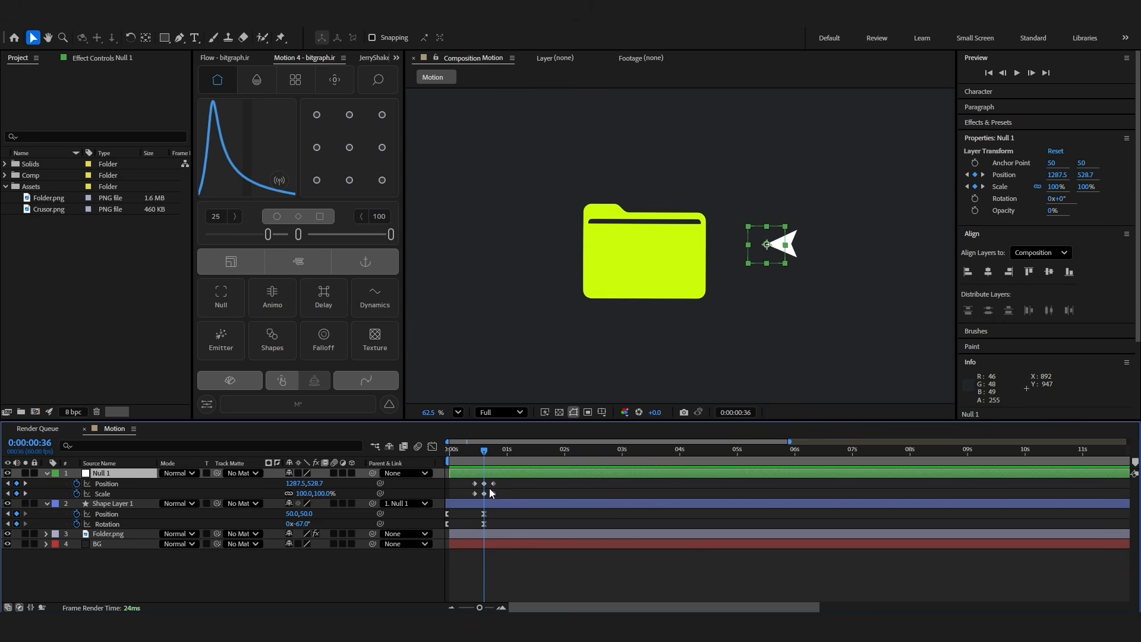
{"action": "left_click_drag", "start_coordinate": [291, 483], "coordinate": [317, 482]}
{"action": "left_click_drag", "start_coordinate": [504, 499], "coordinate": [464, 509]}
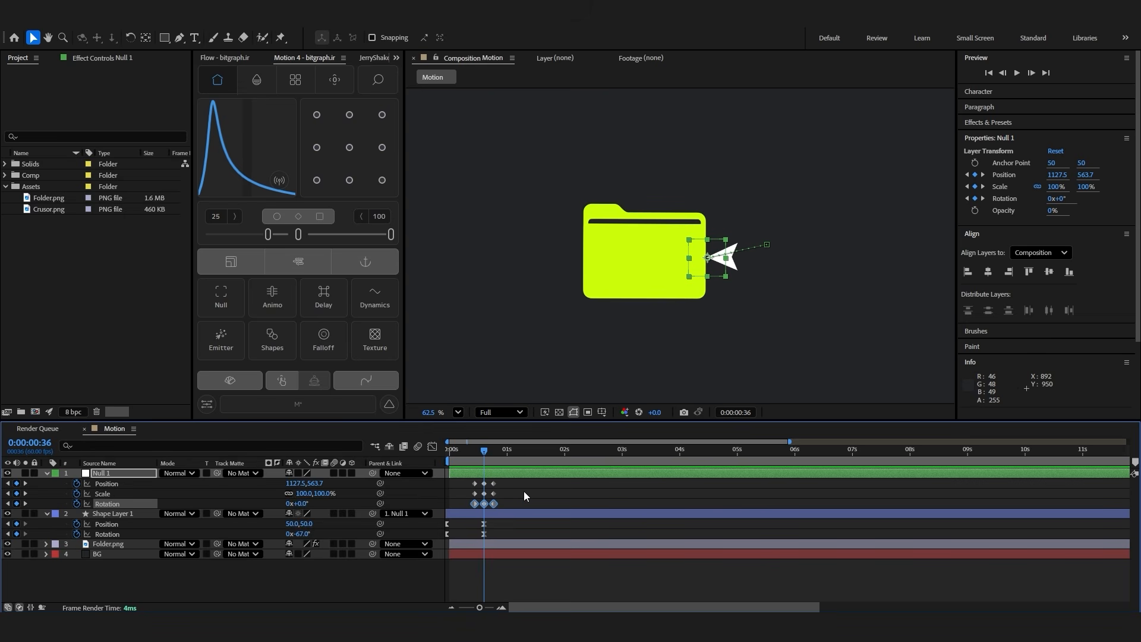
{"action": "left_click", "coordinate": [523, 491]}
{"action": "left_click_drag", "start_coordinate": [293, 503], "coordinate": [279, 503]}
{"action": "left_click", "coordinate": [498, 473]}
{"action": "left_click", "coordinate": [806, 572]}
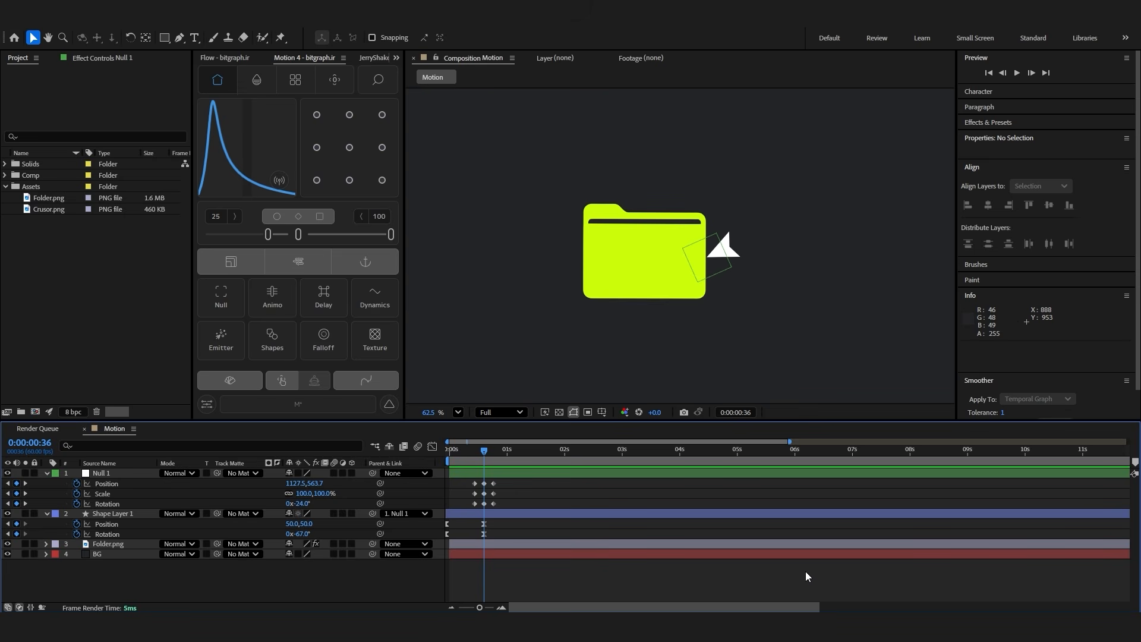
Apply Easy Ease to all of the null's keyframes and show their curves fitted in the Graph Editor
{"action": "left_click_drag", "start_coordinate": [502, 479], "coordinate": [466, 511]}
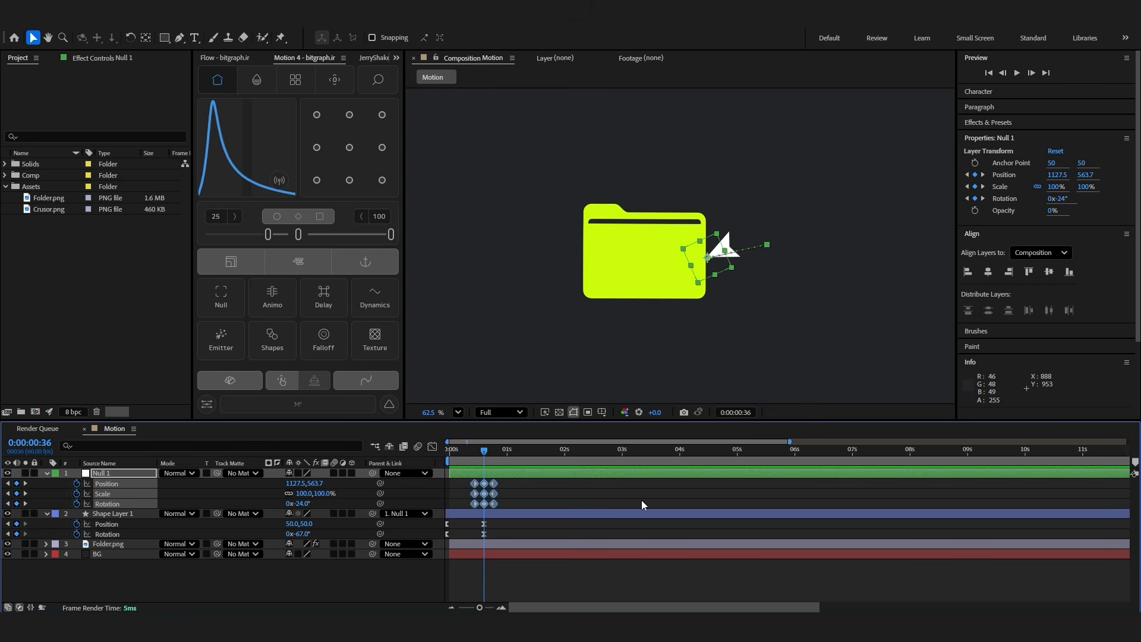
{"action": "key", "text": "F9"}
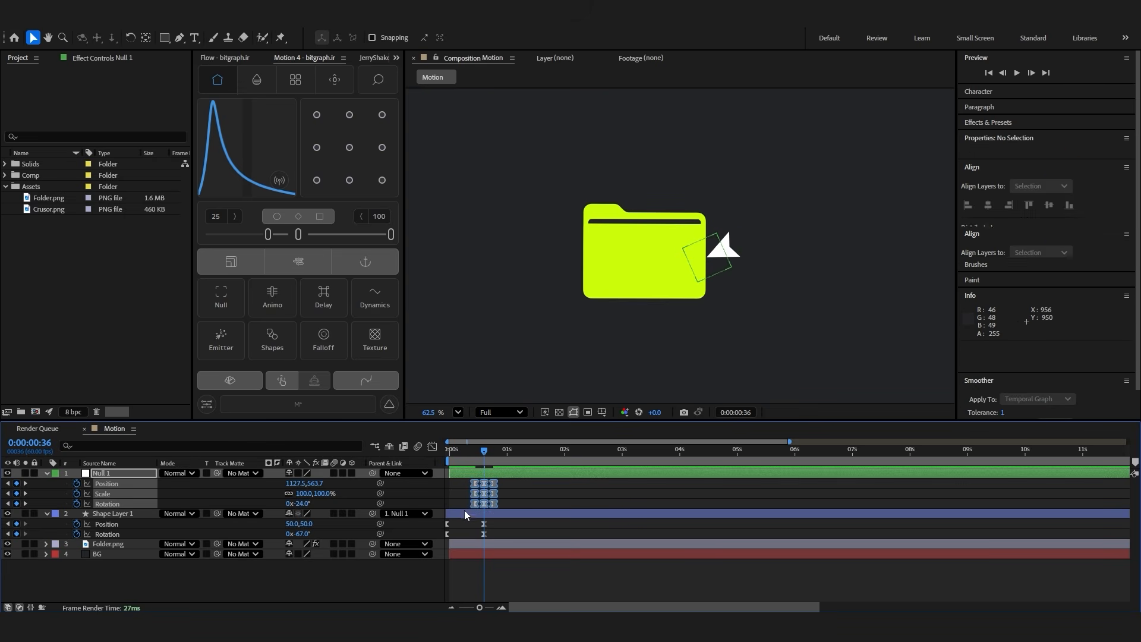
{"action": "left_click", "coordinate": [432, 447]}
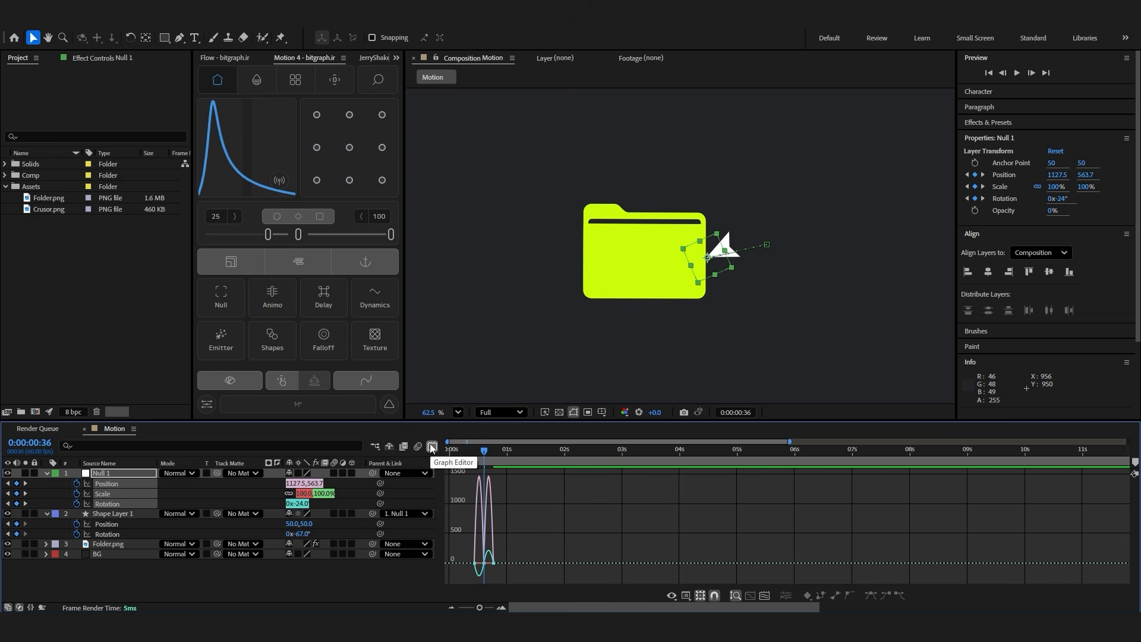
{"action": "left_click", "coordinate": [765, 594]}
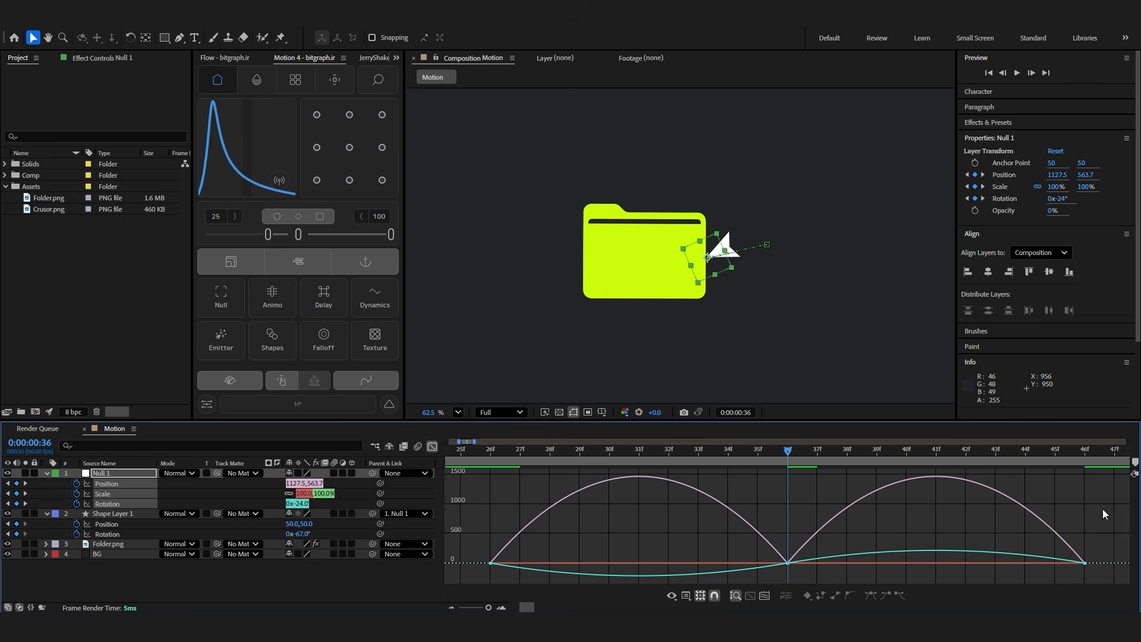
Remove the null's Scale animation and show its Position and Rotation curves together in the Graph Editor
{"action": "left_click", "coordinate": [460, 547]}
{"action": "left_click", "coordinate": [78, 494]}
{"action": "left_click", "coordinate": [112, 485]}
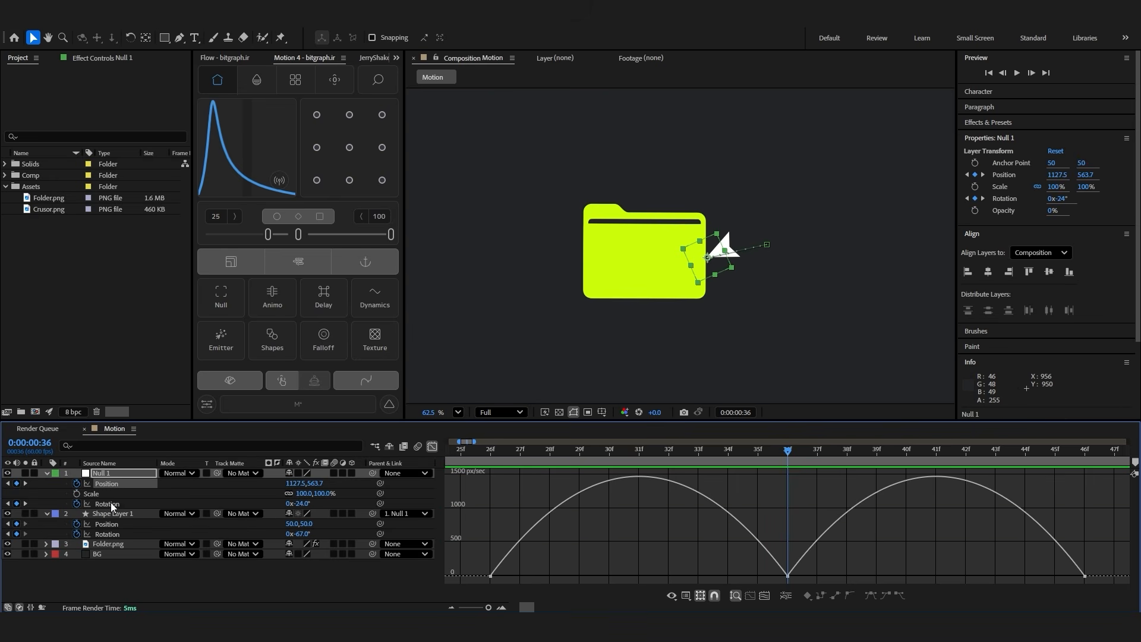
{"action": "left_click", "coordinate": [113, 504], "text": "shift"}
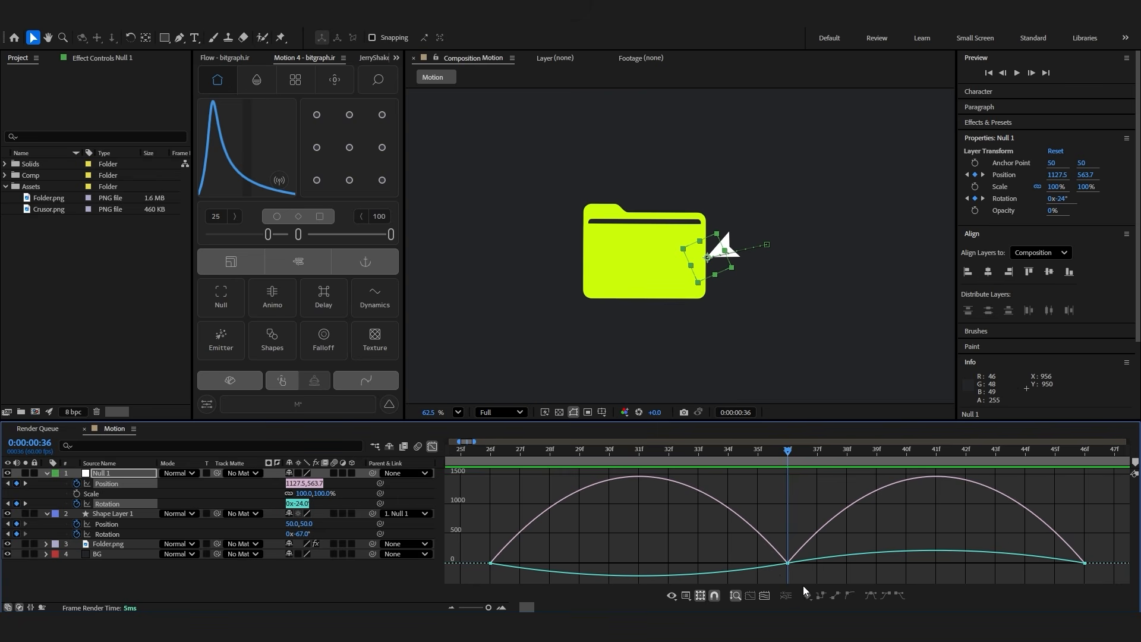
Select the null's Position and Rotation graph keyframes and shorten the easing handles on both sides of 0:00:00:36
{"action": "left_click_drag", "start_coordinate": [836, 497], "coordinate": [754, 578]}
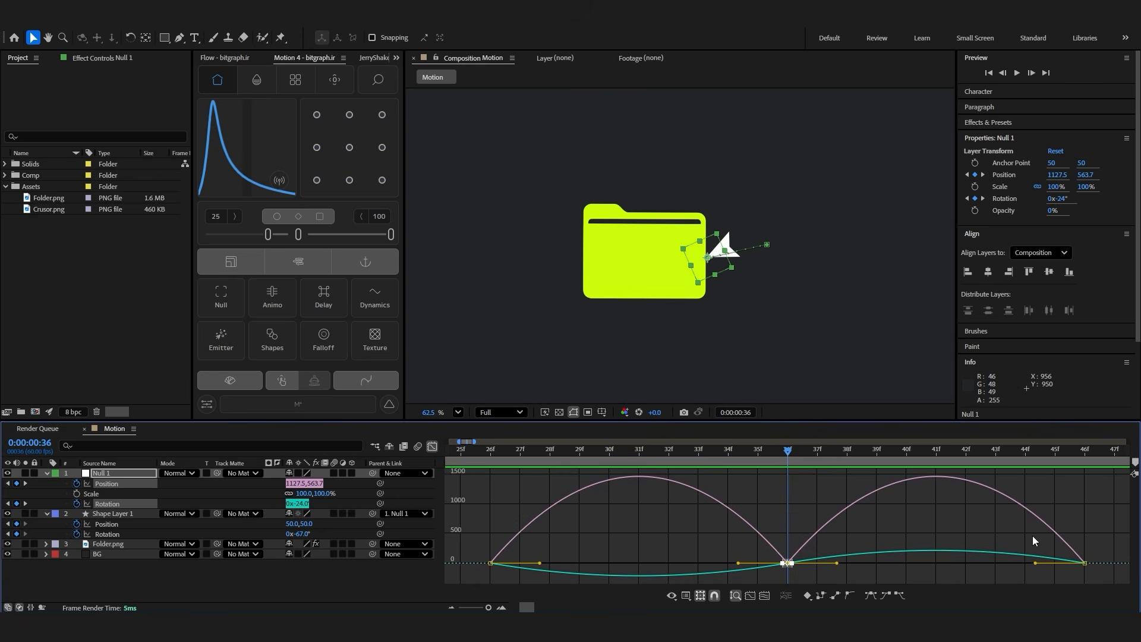
{"action": "left_click_drag", "start_coordinate": [1105, 527], "coordinate": [1075, 573]}
{"action": "left_click_drag", "start_coordinate": [517, 511], "coordinate": [487, 583]}
{"action": "left_click_drag", "start_coordinate": [738, 562], "coordinate": [765, 564]}
{"action": "left_click_drag", "start_coordinate": [836, 564], "coordinate": [815, 564]}
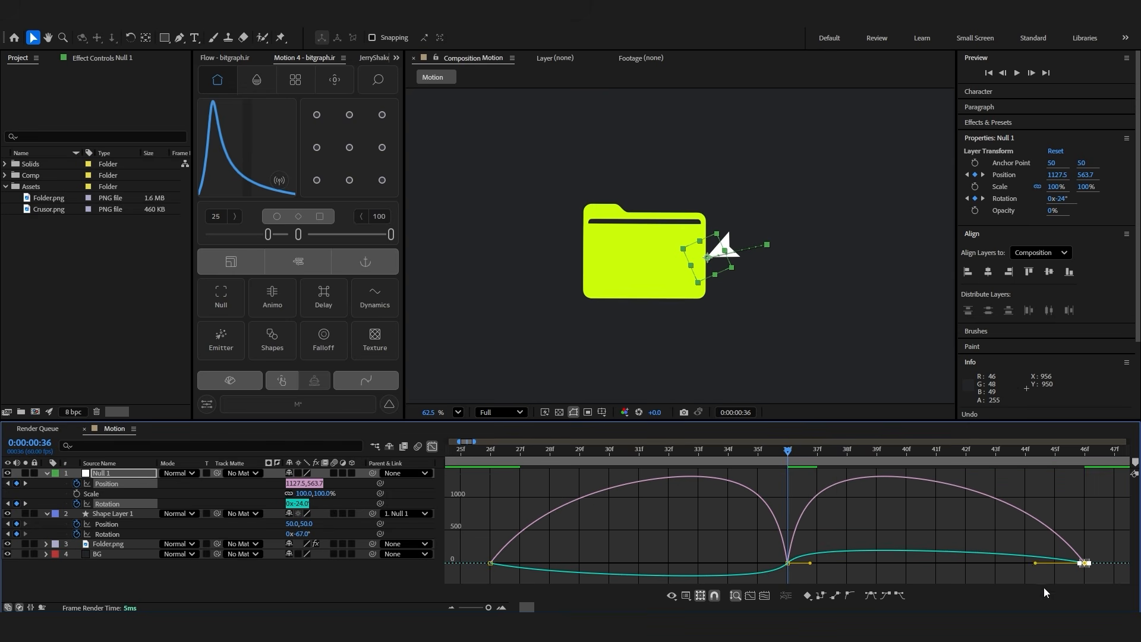
Lengthen the first and last keyframes' easing handles toward the middle so the speed peaks around 0:00:00:36, and preview the motion
{"action": "left_click_drag", "start_coordinate": [1032, 563], "coordinate": [957, 559]}
{"action": "left_click_drag", "start_coordinate": [540, 563], "coordinate": [615, 568]}
{"action": "left_click", "coordinate": [661, 542]}
{"action": "key", "text": "space"}
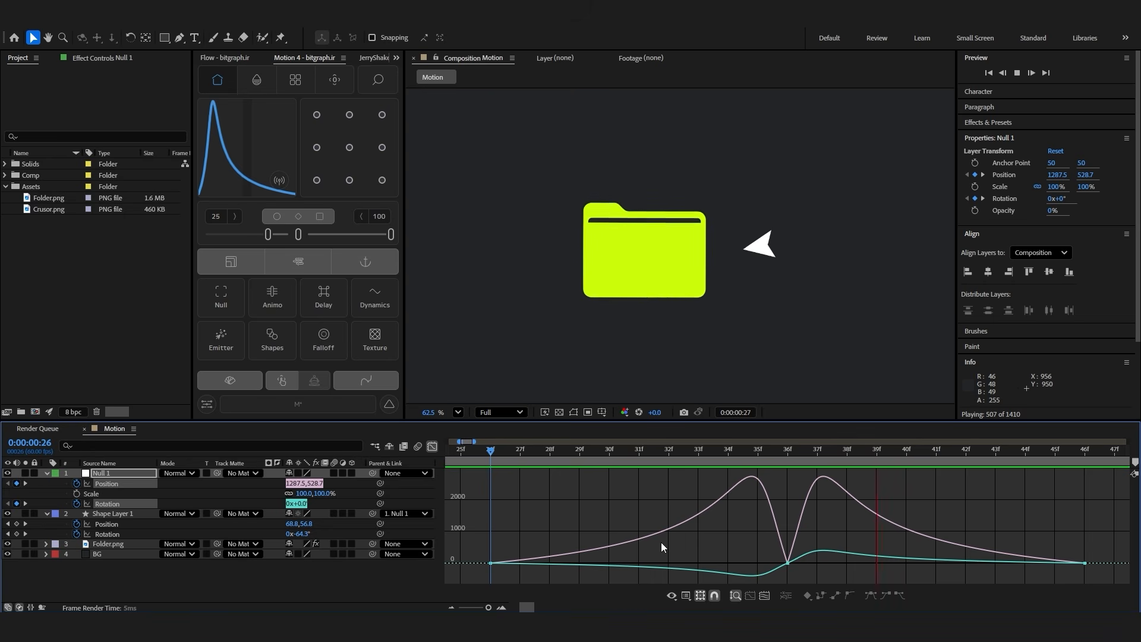
{"action": "key", "text": "space"}
Fine-tune the null's easing handles on both sides of the middle keyframe and preview the cursor's click motion
{"action": "left_click_drag", "start_coordinate": [751, 536], "coordinate": [715, 569]}
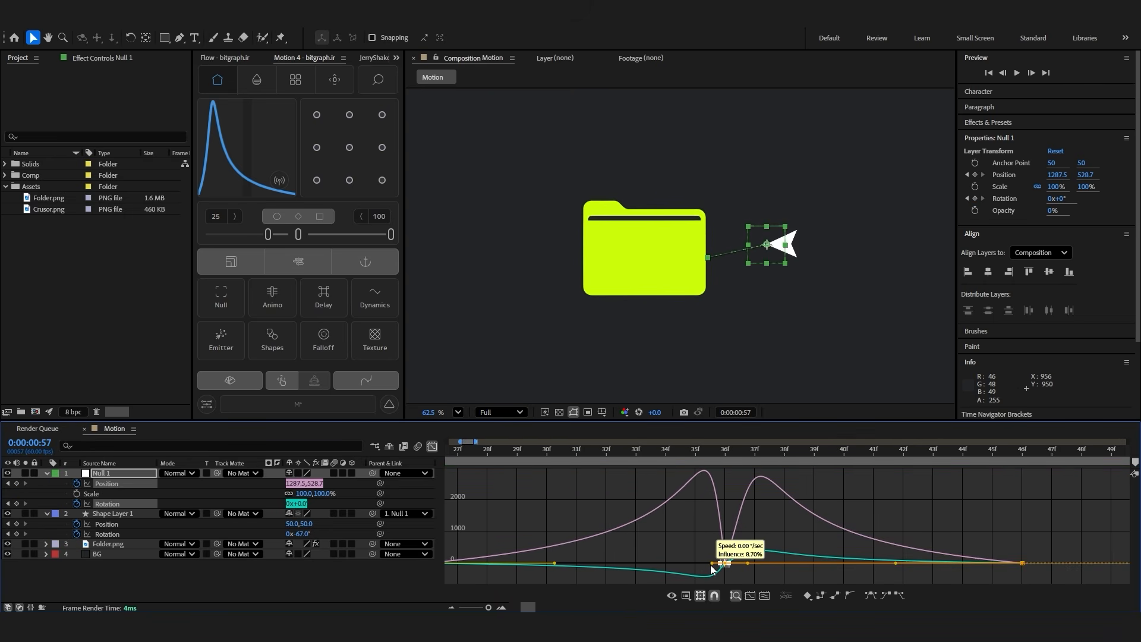
{"action": "left_click_drag", "start_coordinate": [748, 565], "coordinate": [734, 565]}
{"action": "left_click_drag", "start_coordinate": [895, 563], "coordinate": [882, 565]}
{"action": "scroll", "coordinate": [533, 547], "scroll_direction": "down", "scroll_amount": 5}
{"action": "key", "text": "space"}
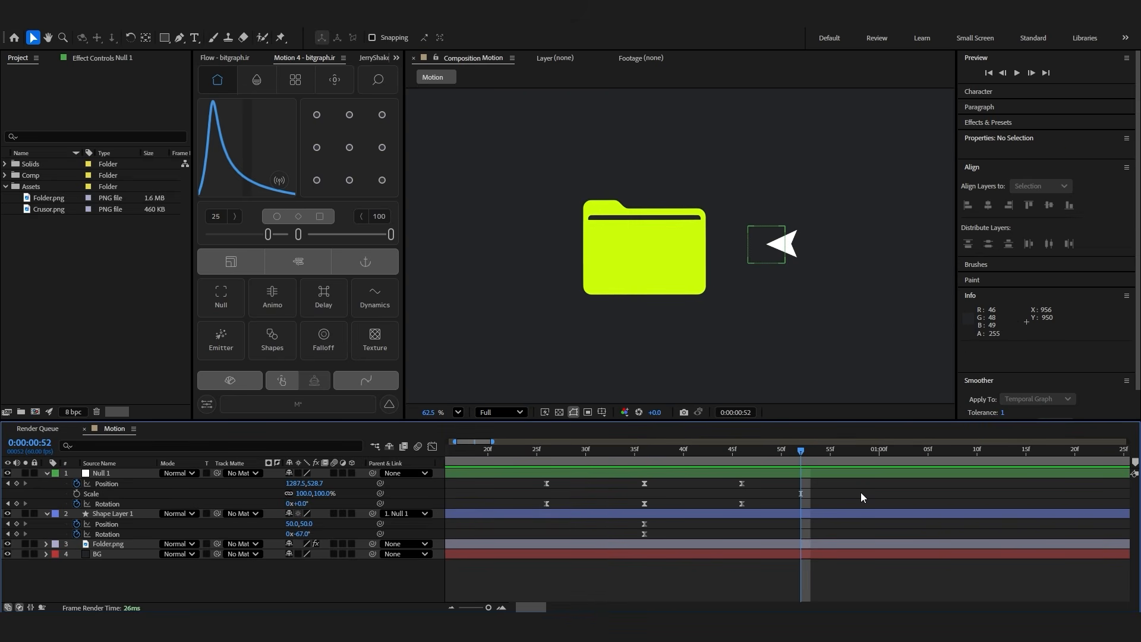
{"action": "scroll", "coordinate": [580, 490], "scroll_direction": "left", "scroll_amount": 1}
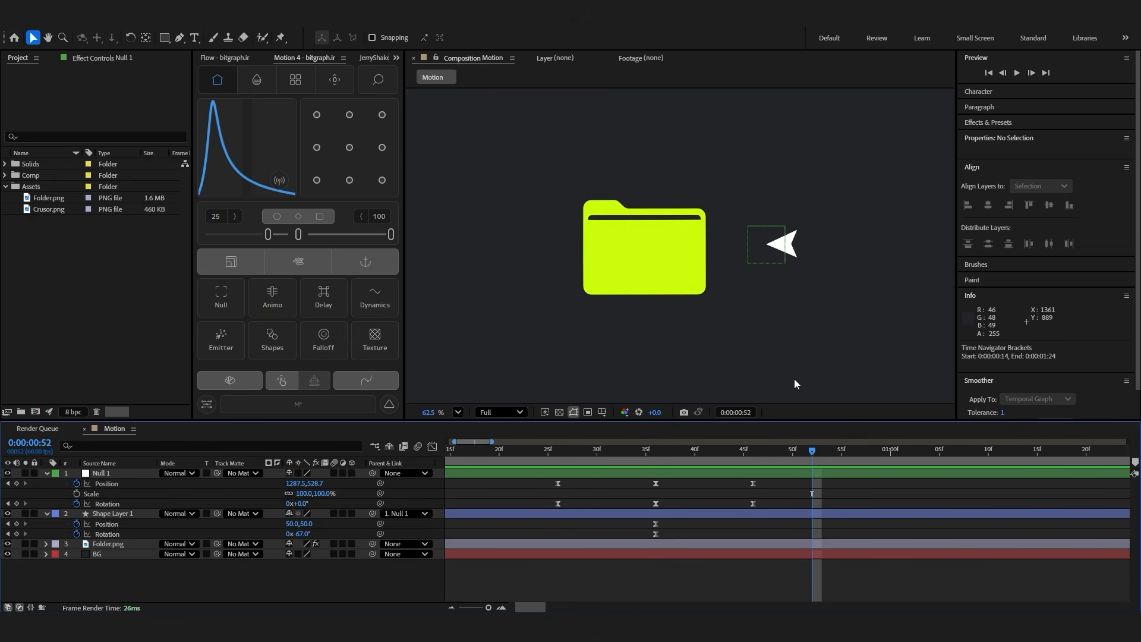
Keyframe the Folder.png layer's Scale and Rotation at 0:00:00:26, 0:00:00:36 and 0:00:00:46
{"action": "scroll", "coordinate": [662, 532], "scroll_direction": "down", "scroll_amount": 3}
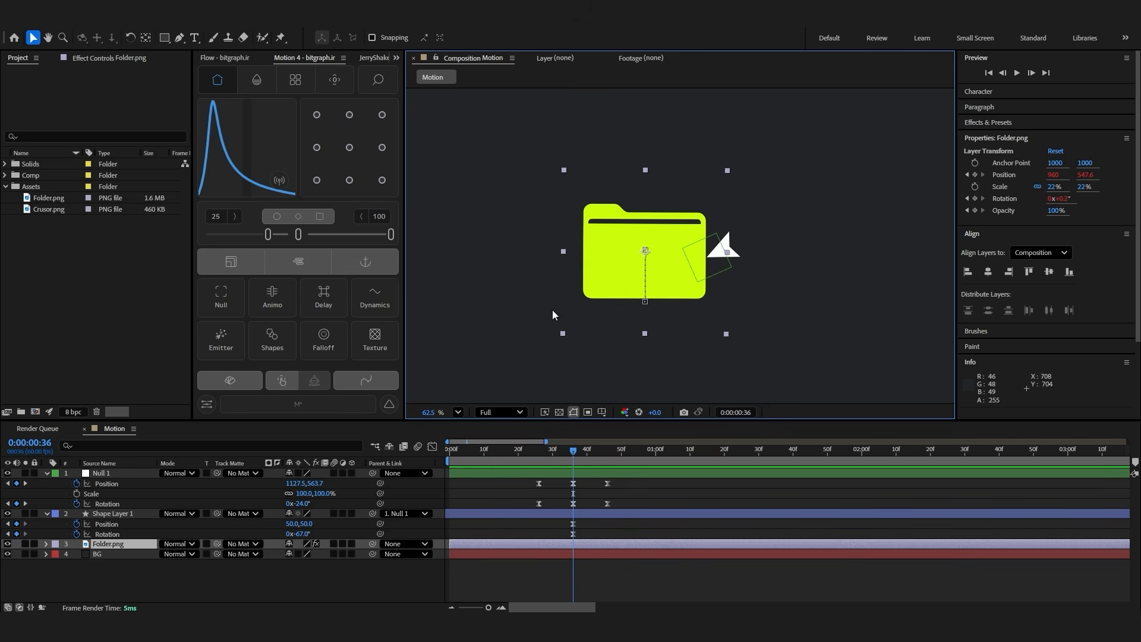
{"action": "key", "text": "s"}
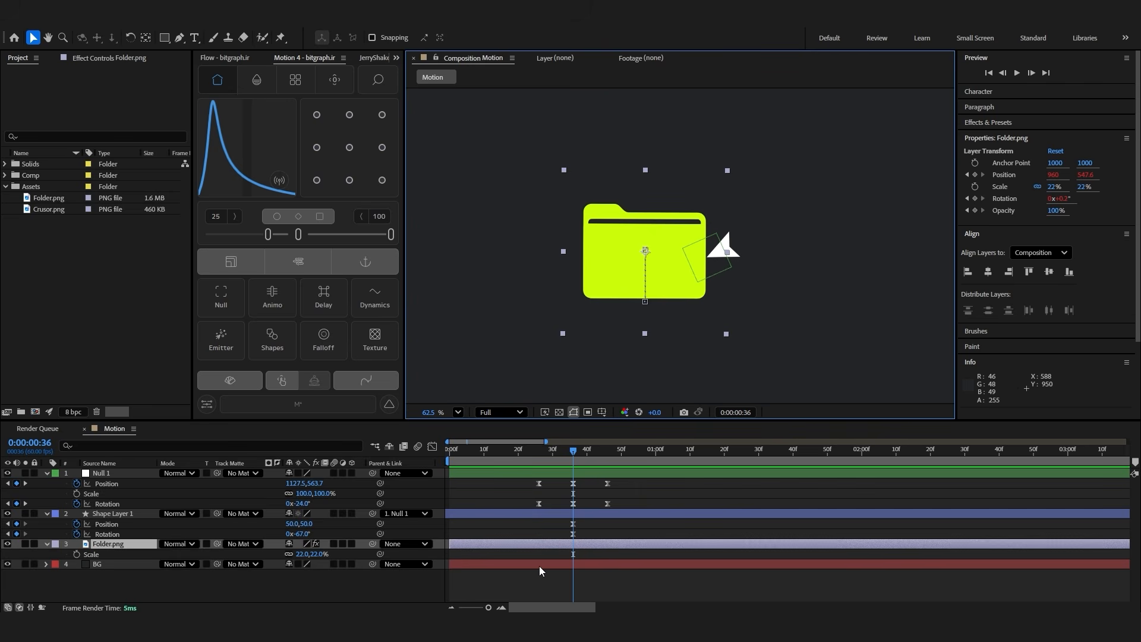
{"action": "key", "text": "shift+r"}
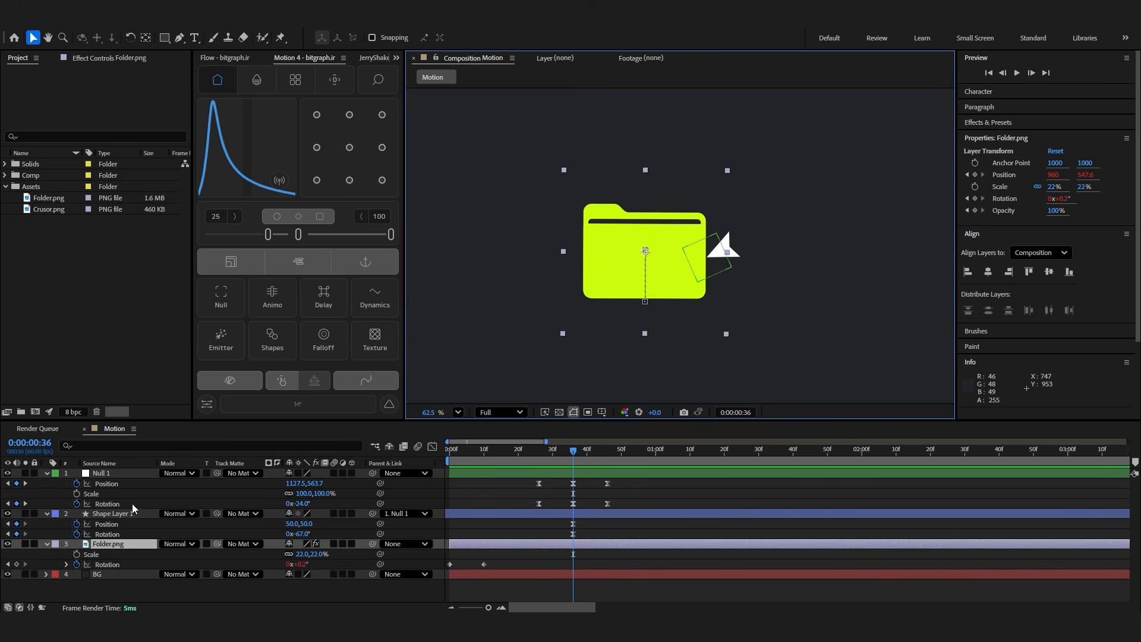
{"action": "left_click", "coordinate": [17, 564]}
{"action": "left_click", "coordinate": [76, 554]}
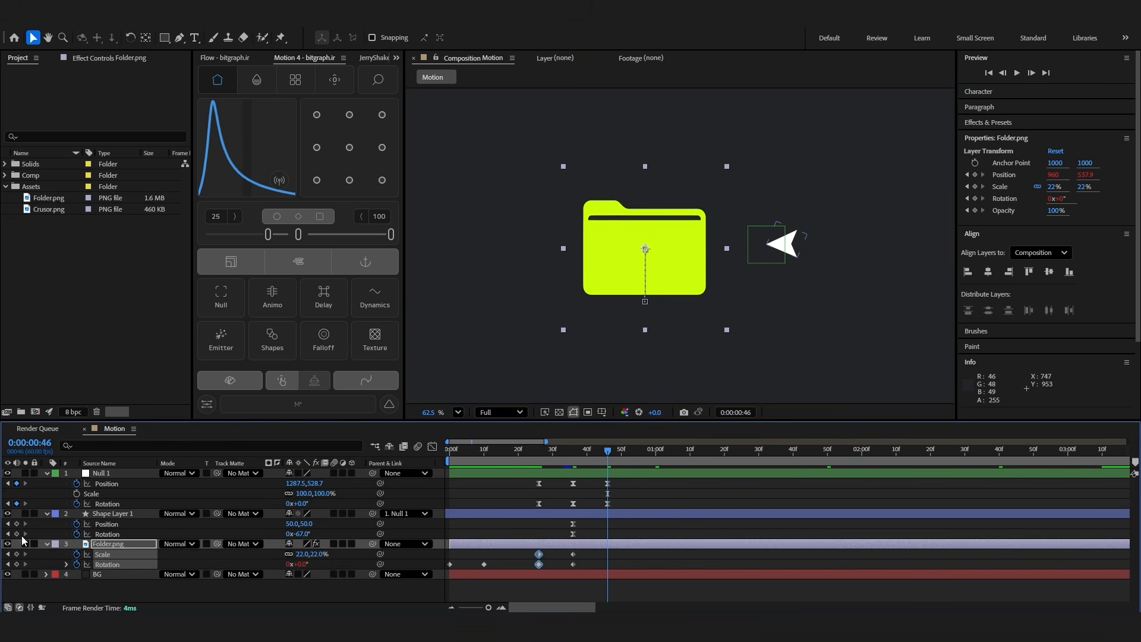
{"action": "left_click", "coordinate": [17, 554]}
{"action": "left_click", "coordinate": [16, 564]}
{"action": "left_click", "coordinate": [8, 564]}
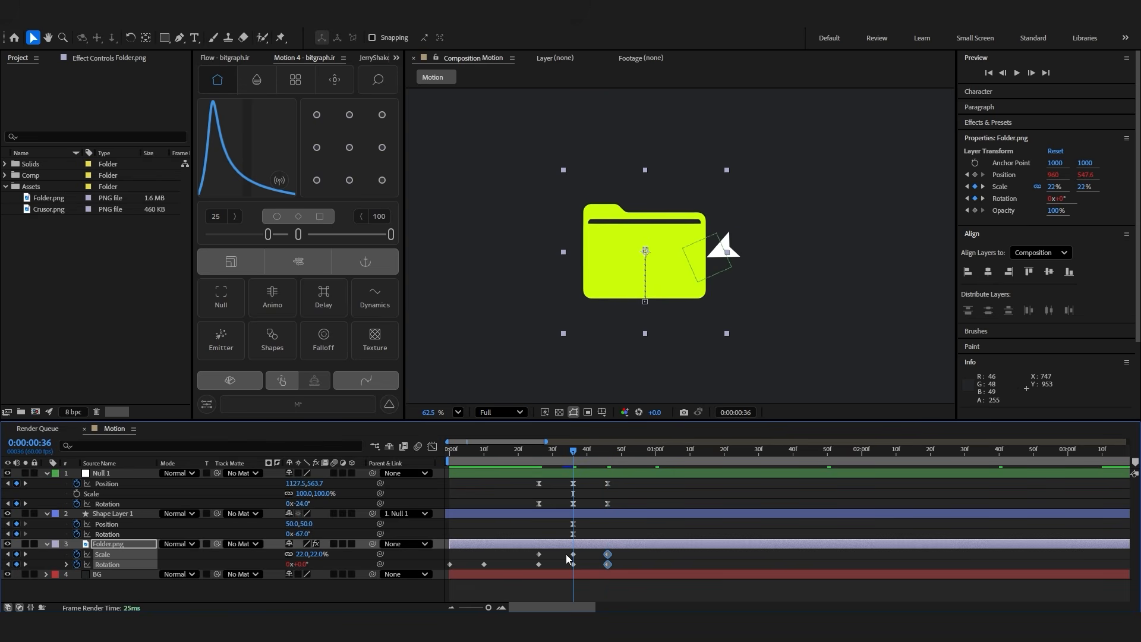
At 0:00:00:36, set the folder's Rotation to -3° and its Scale to 18%
{"action": "left_click_drag", "start_coordinate": [585, 550], "coordinate": [569, 571]}
{"action": "left_click", "coordinate": [588, 557]}
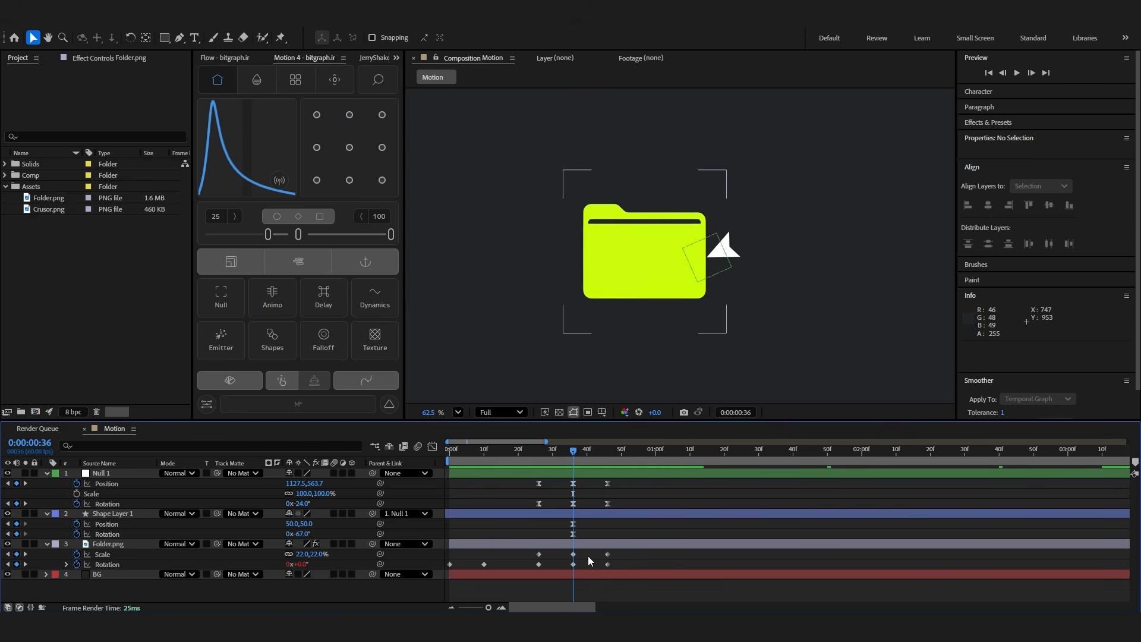
{"action": "left_click", "coordinate": [301, 563]}
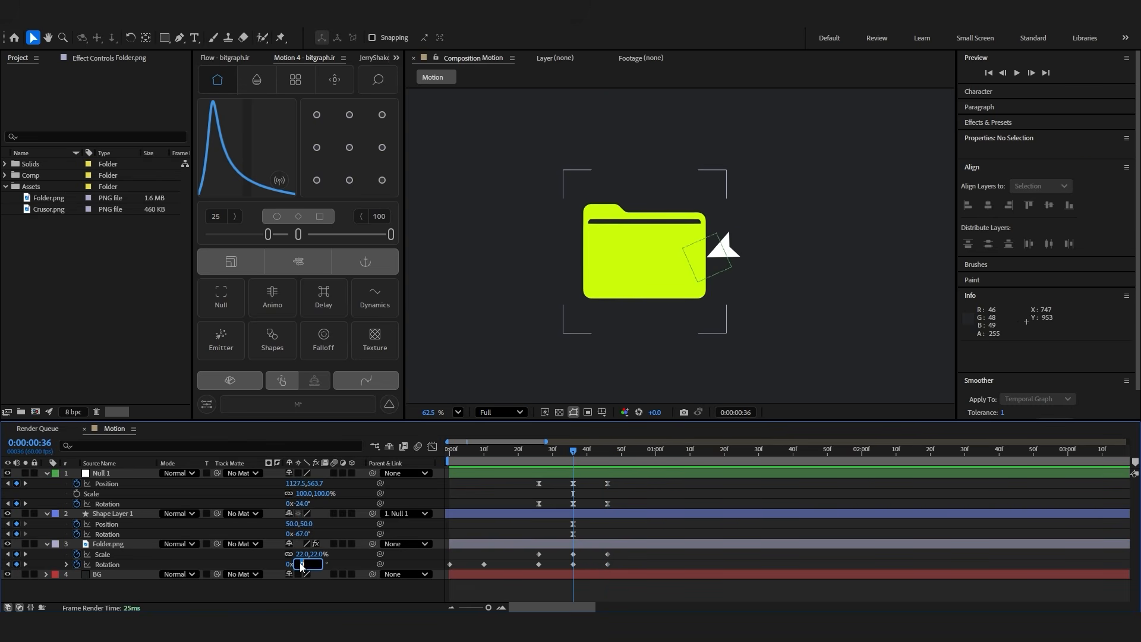
{"action": "type", "text": "-3"}
{"action": "key", "text": "Return"}
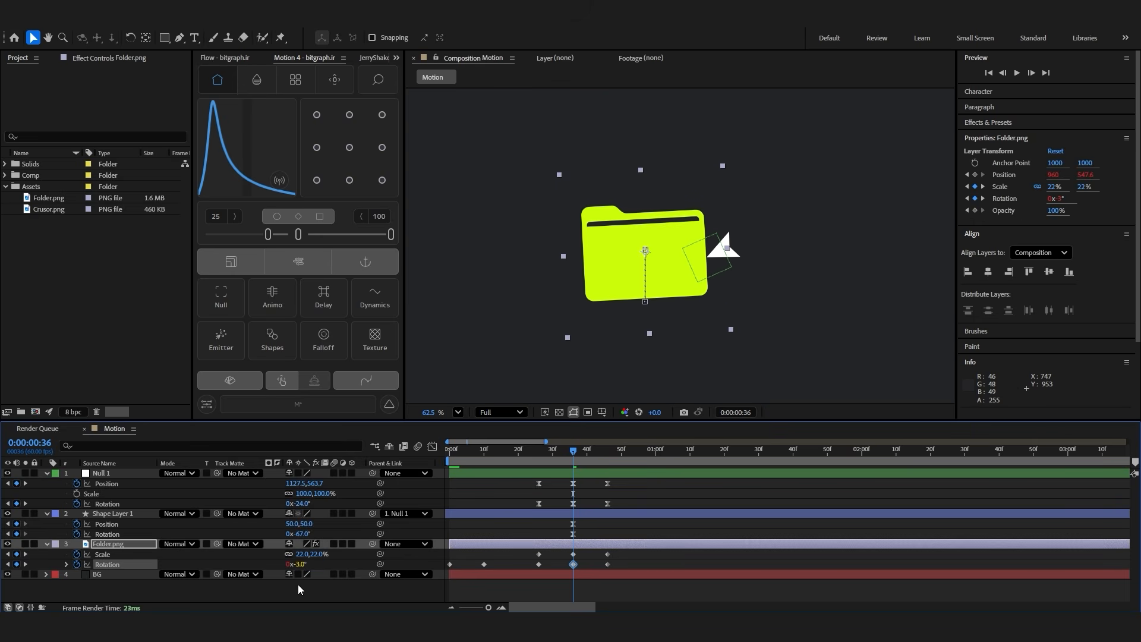
{"action": "left_click", "coordinate": [298, 589]}
{"action": "left_click_drag", "start_coordinate": [300, 554], "coordinate": [290, 553]}
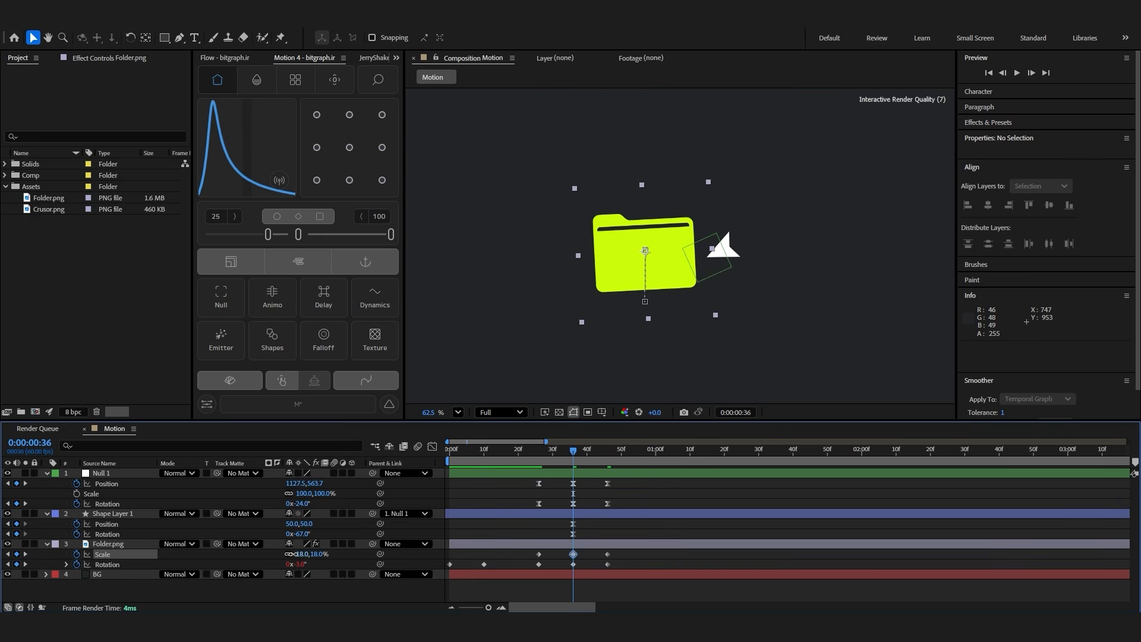
Shift the null's Position keyframe at 0:00:00:36 to 1098.5, 563.7 so the cursor sits closer to the folder
{"action": "left_click", "coordinate": [573, 484]}
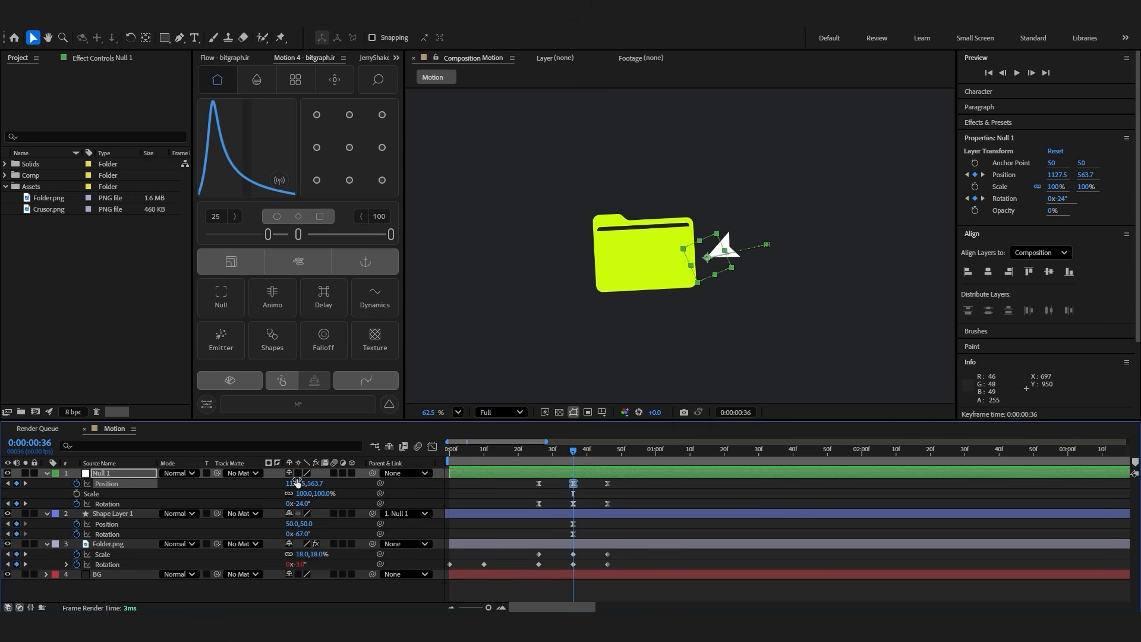
{"action": "left_click_drag", "start_coordinate": [294, 483], "coordinate": [276, 485]}
{"action": "left_click", "coordinate": [556, 557]}
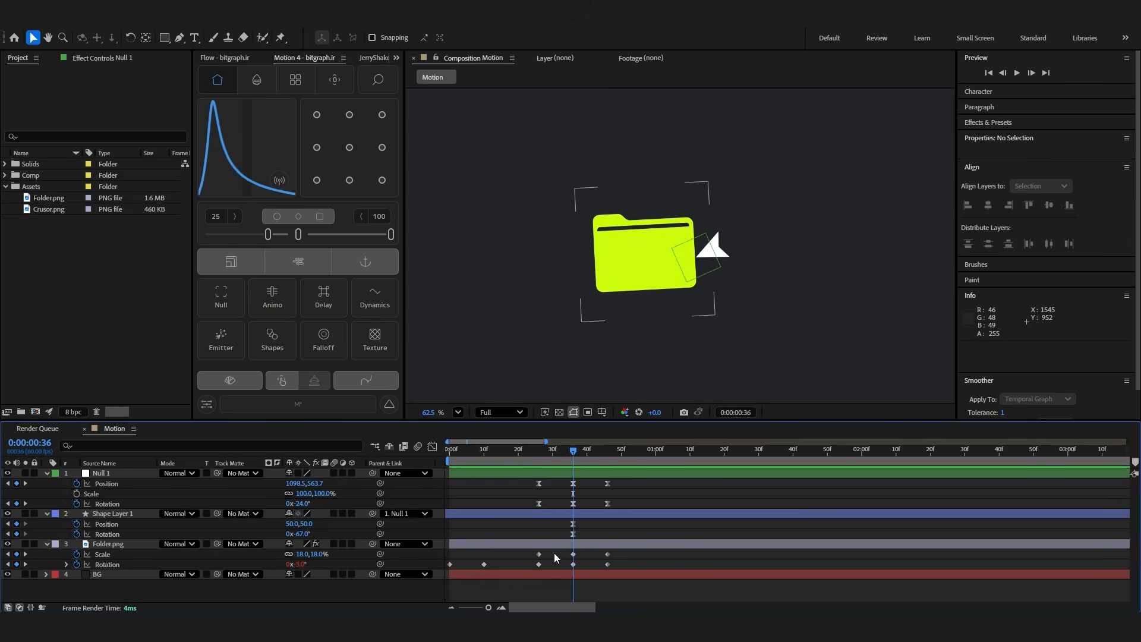
Copy the bounce expression from the folder's Rotation and apply it to its Scale, then collapse both properties
{"action": "left_click", "coordinate": [67, 565]}
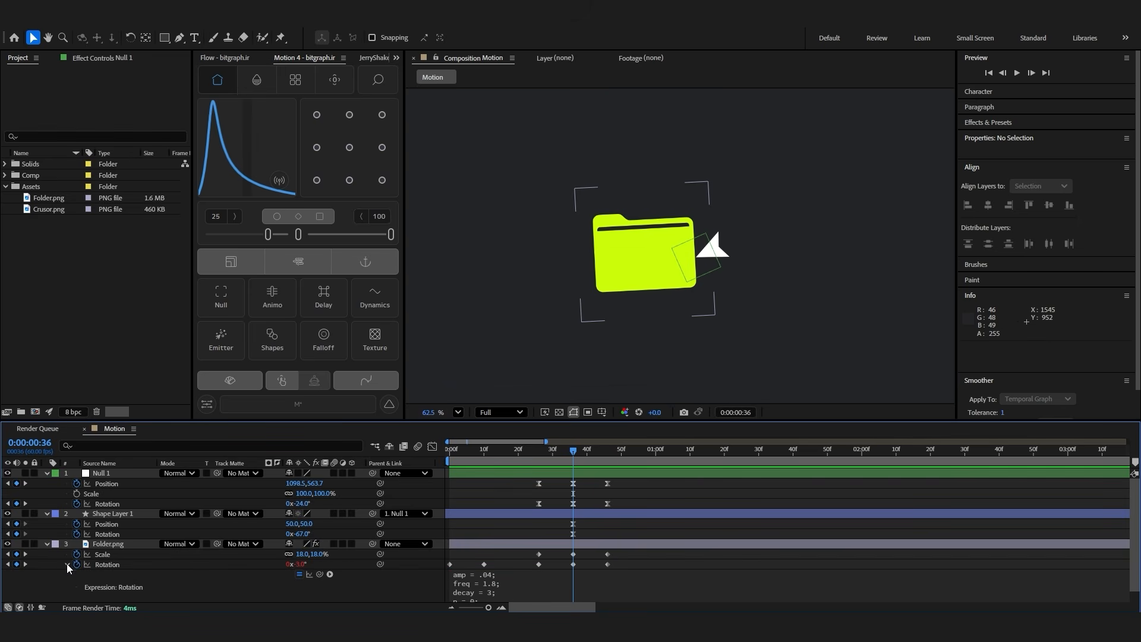
{"action": "left_click", "coordinate": [536, 590]}
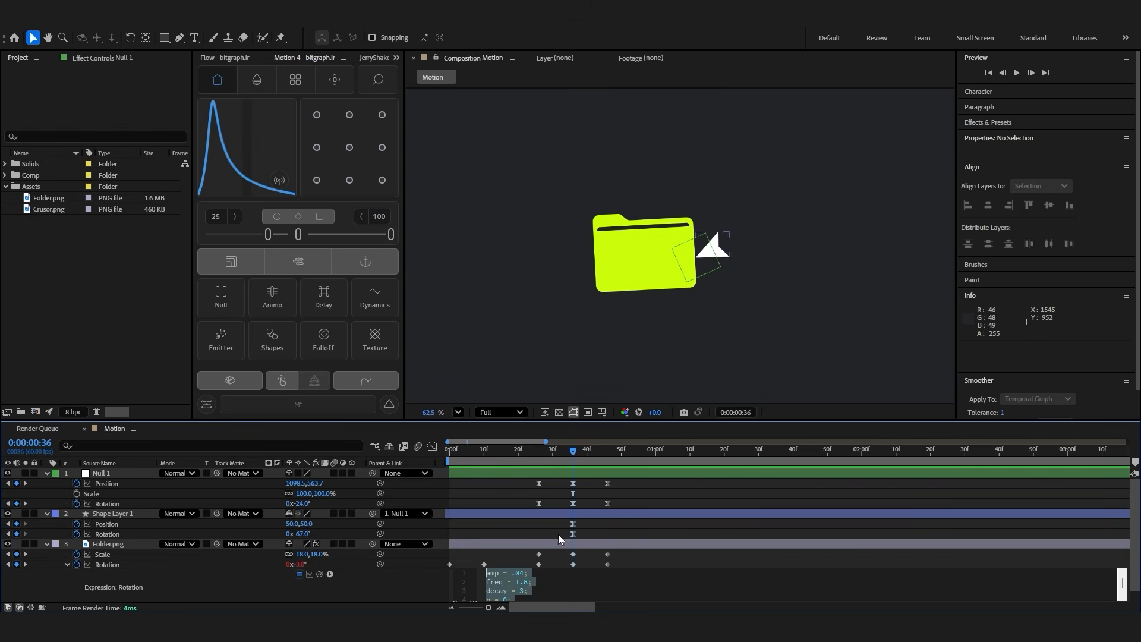
{"action": "left_click", "coordinate": [77, 554], "text": "alt"}
{"action": "left_click", "coordinate": [66, 554]}
{"action": "left_click", "coordinate": [649, 562]}
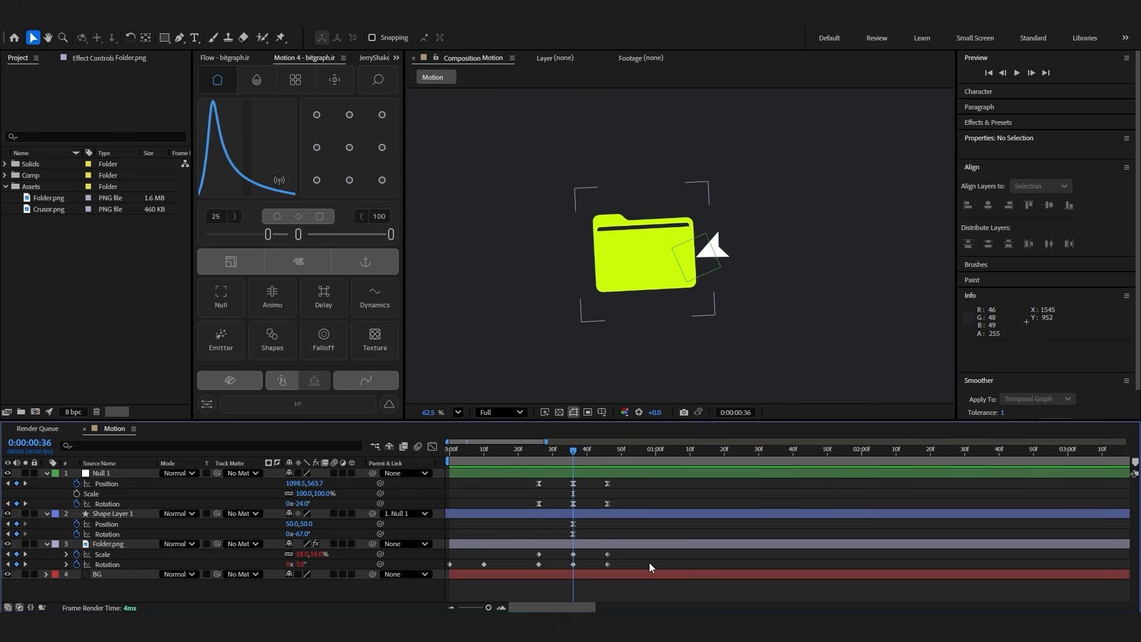
Move the folder's outer Scale and Rotation keyframes to 0:00:00:31 and 0:00:00:41 and preview the click
{"action": "left_click_drag", "start_coordinate": [528, 549], "coordinate": [556, 564]}
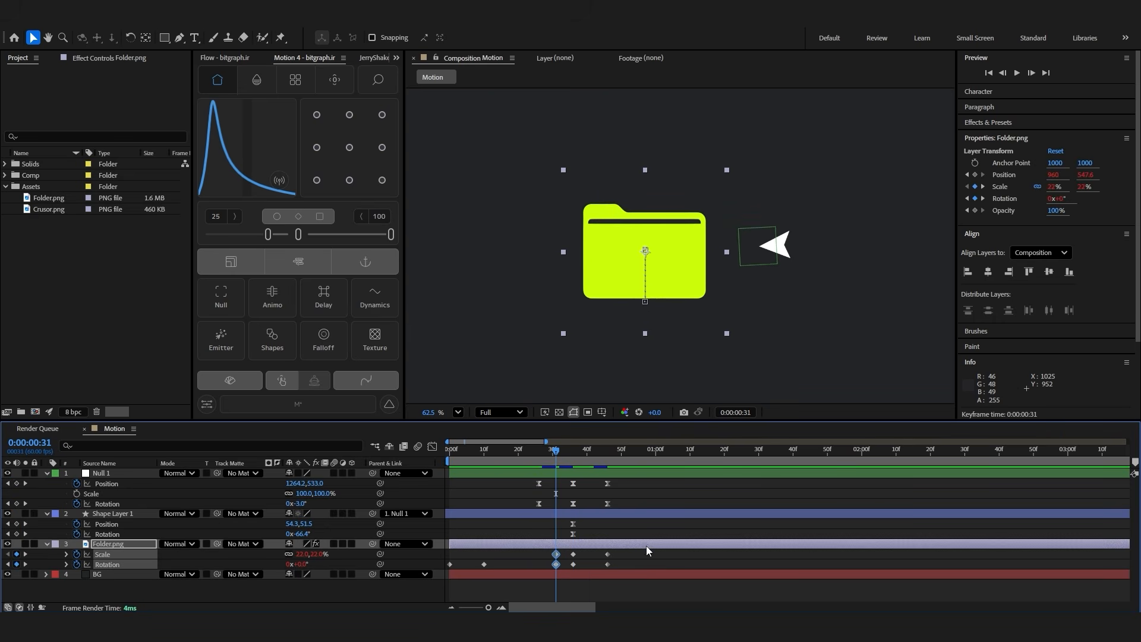
{"action": "key", "text": "k"}
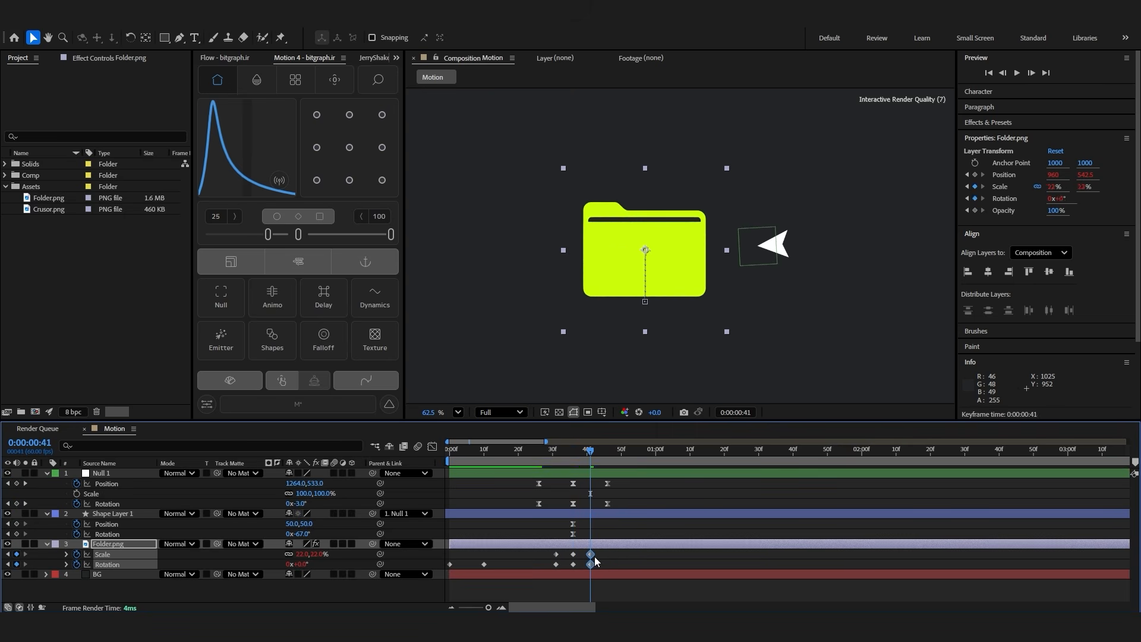
{"action": "left_click", "coordinate": [596, 552]}
{"action": "left_click", "coordinate": [525, 451]}
{"action": "key", "text": "space"}
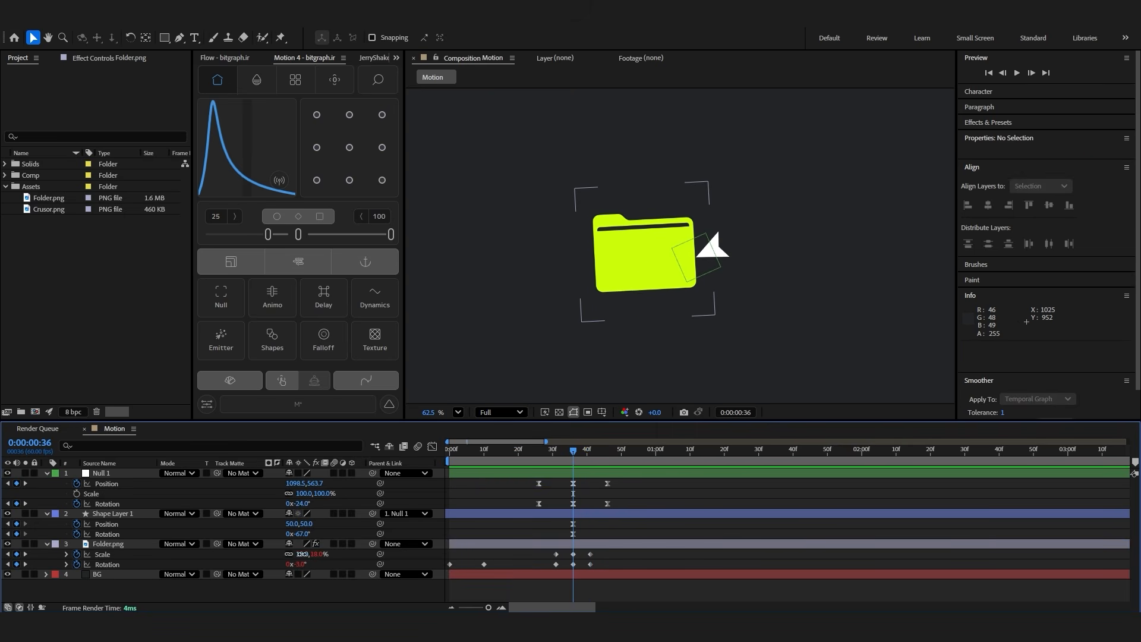
At 0:00:00:36, set the folder's Scale to 15% and move the null to 1074.5, 562.1
{"action": "key", "text": "Return"}
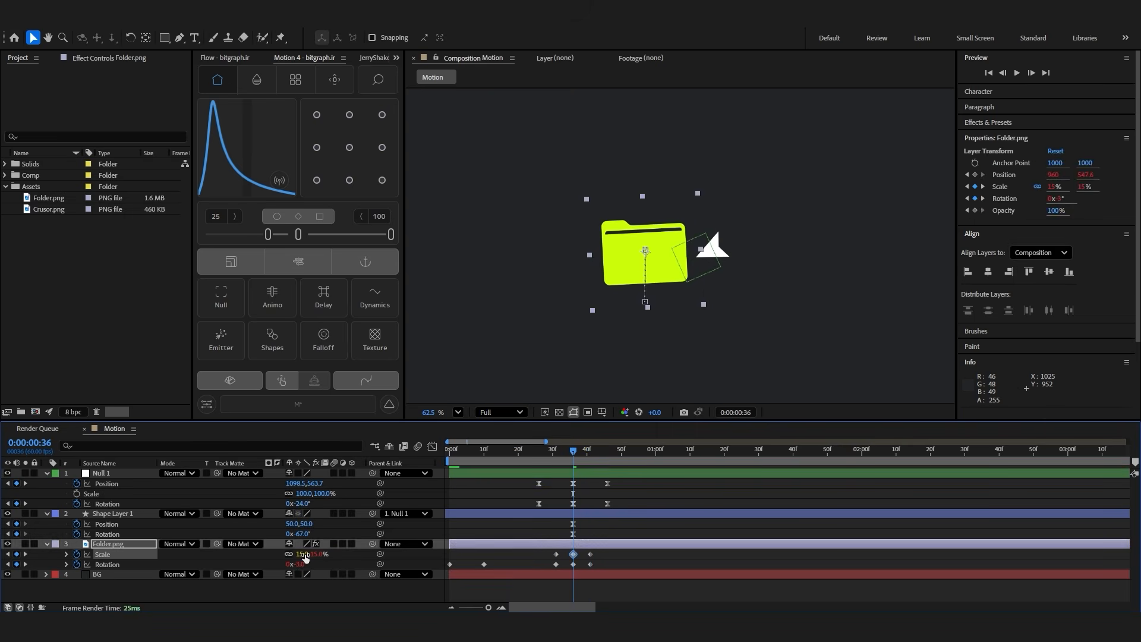
{"action": "left_click", "coordinate": [634, 561]}
{"action": "left_click", "coordinate": [573, 483]}
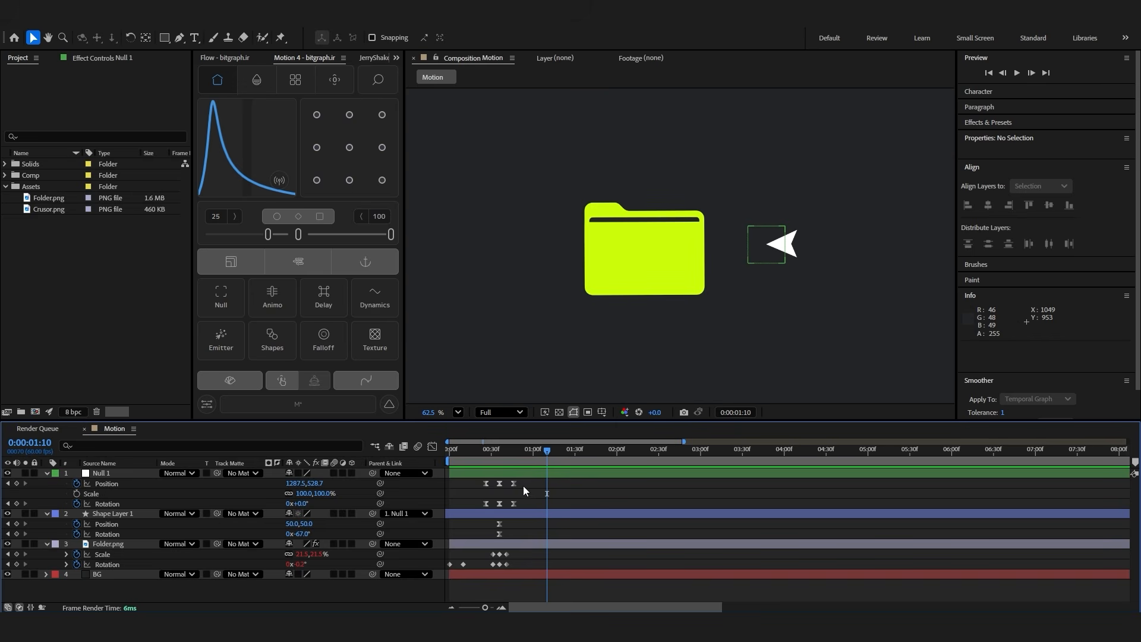
Copy the null's and folder's click keyframes, paste them at 0:00:01:10 for a second click, and preview
{"action": "left_click_drag", "start_coordinate": [527, 484], "coordinate": [484, 508]}
{"action": "left_click_drag", "start_coordinate": [511, 550], "coordinate": [483, 565]}
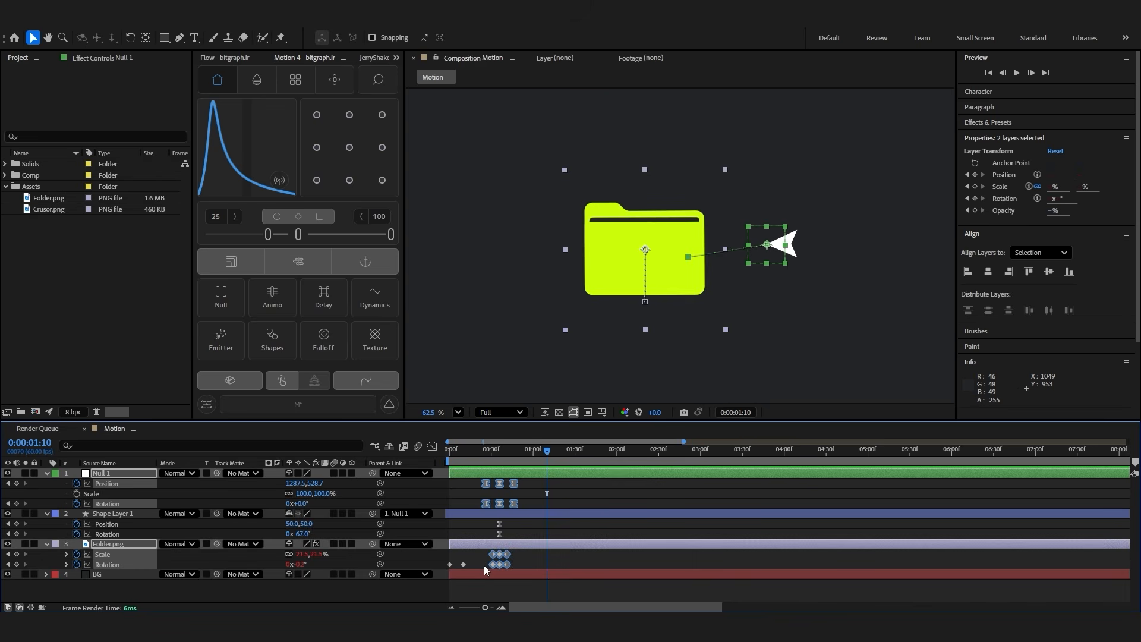
{"action": "key", "text": "ctrl+c"}
{"action": "key", "text": "ctrl+v"}
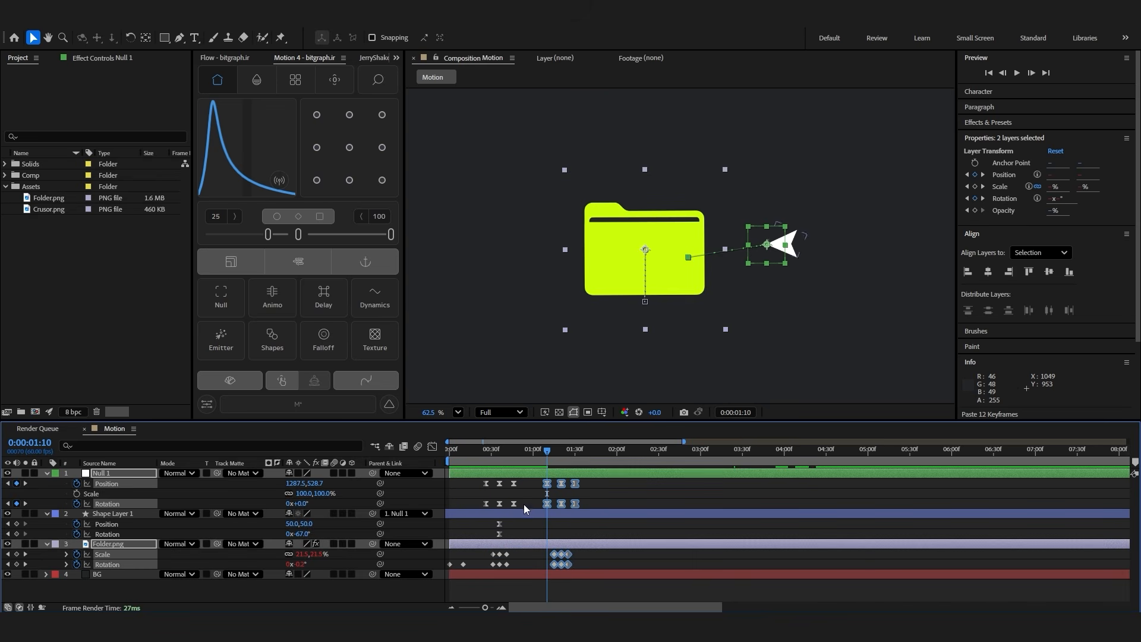
{"action": "key", "text": "space"}
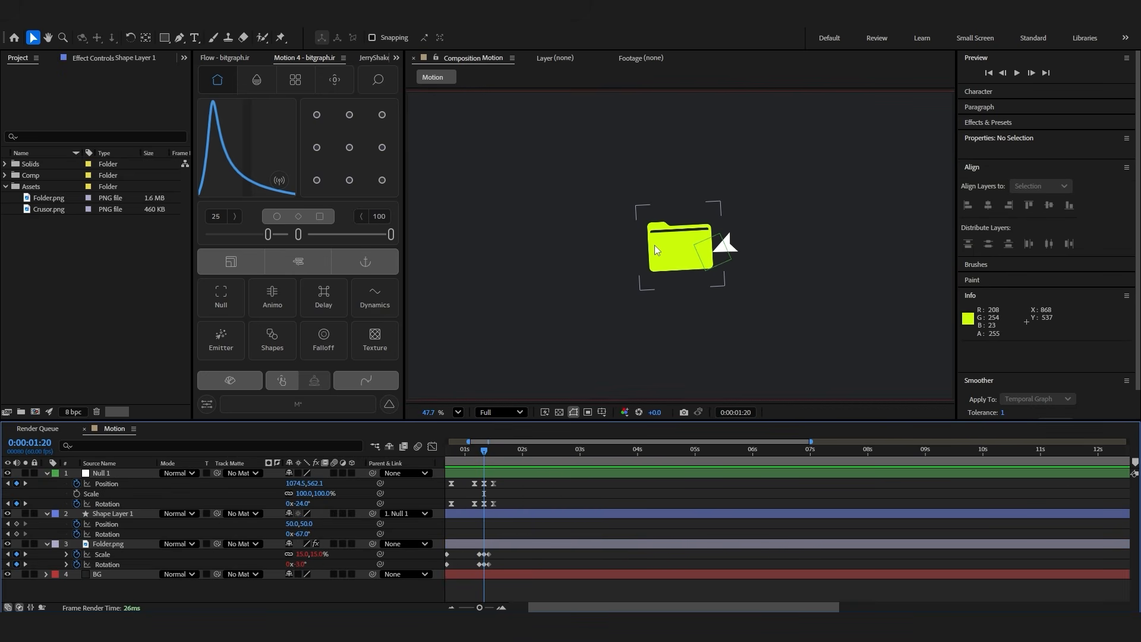
Draw a rectangle about 386 × 120 px on a new shape layer, centre its anchor point and place it beside the folder
{"action": "left_click", "coordinate": [677, 255]}
{"action": "key", "text": "ctrl+shift+a"}
{"action": "key", "text": "q"}
{"action": "mouse_move", "coordinate": [507, 209]}
{"action": "left_mouse_down"}
{"action": "mouse_move", "coordinate": [580, 241]}
{"action": "mouse_move", "coordinate": [616, 242]}
{"action": "left_mouse_up"}
{"action": "key", "text": "ctrl+alt+Home"}
{"action": "key", "text": "ctrl+Home"}
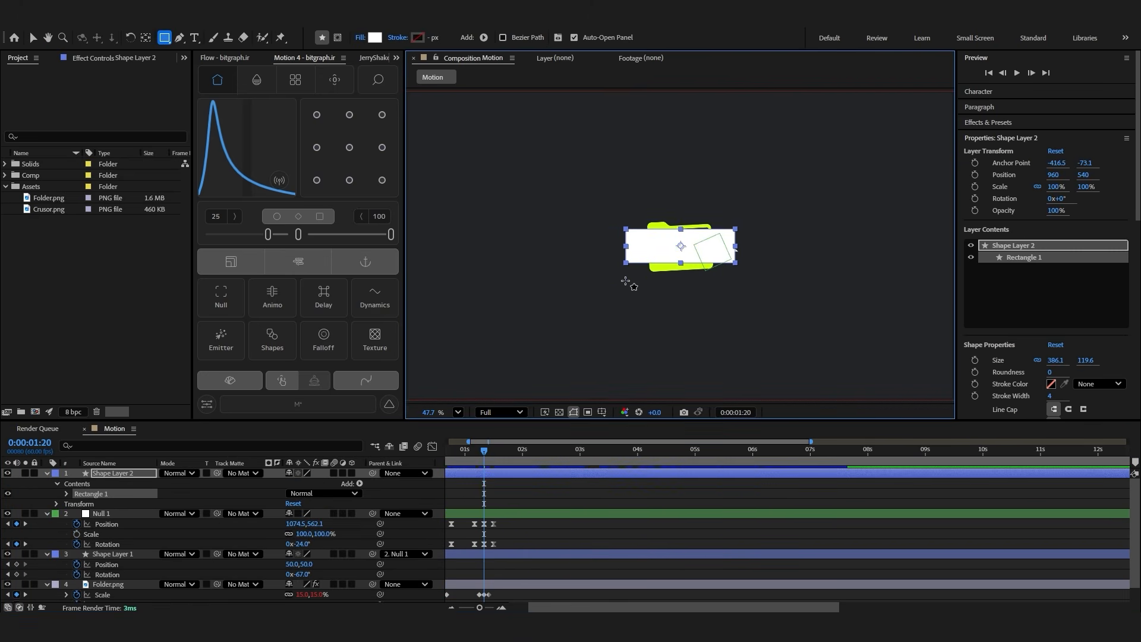
{"action": "left_click", "coordinate": [34, 39]}
{"action": "left_click_drag", "start_coordinate": [683, 245], "coordinate": [490, 79]}
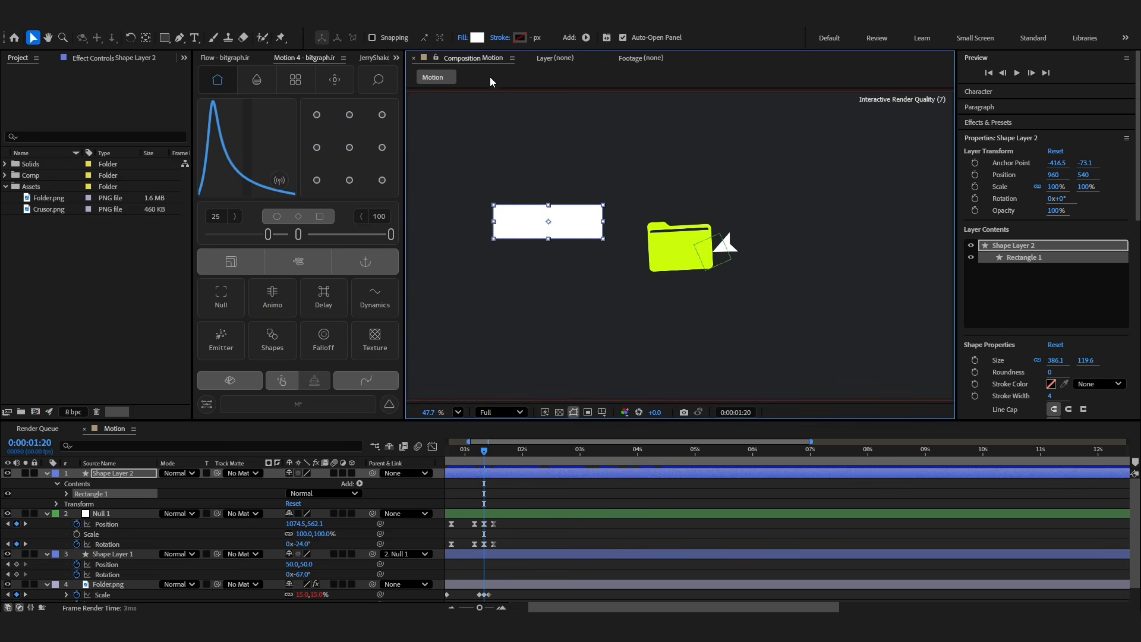
Fill the rectangle with the lime green sampled from the folder and round its corners into a pill shape
{"action": "left_click", "coordinate": [476, 37]}
{"action": "left_click", "coordinate": [602, 258]}
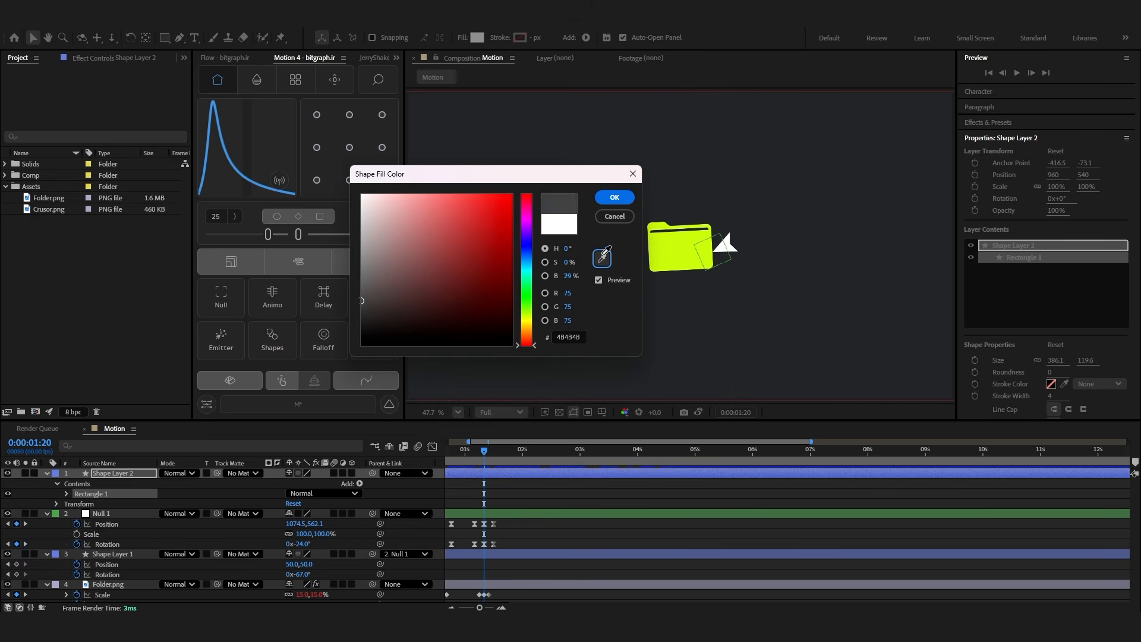
{"action": "left_click", "coordinate": [657, 233]}
{"action": "left_click", "coordinate": [614, 197]}
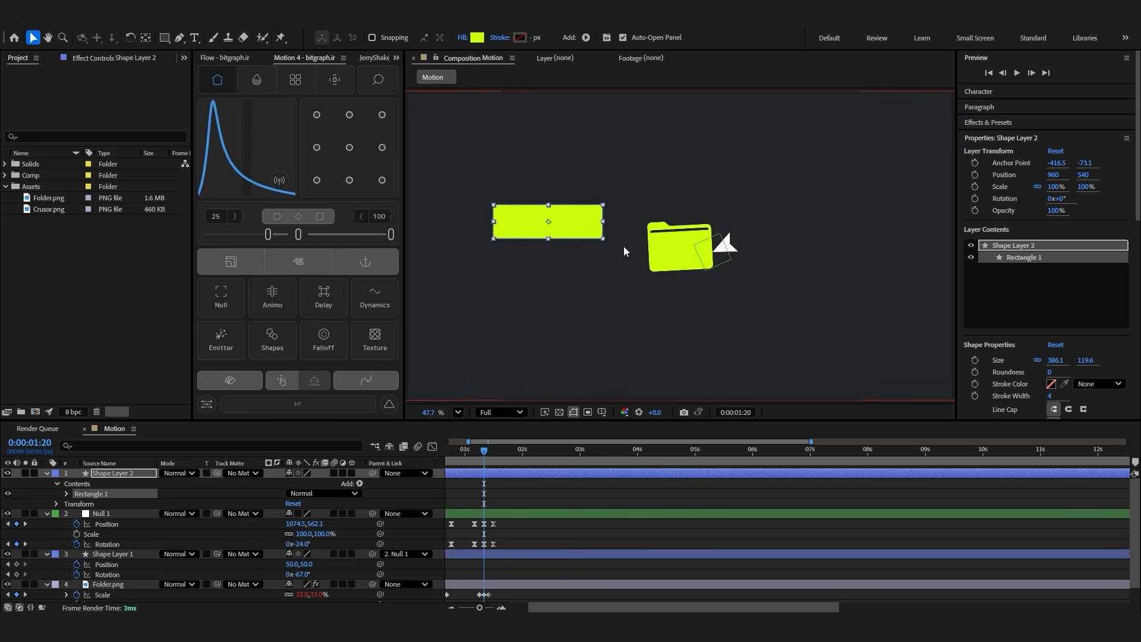
{"action": "left_click_drag", "start_coordinate": [1049, 373], "coordinate": [1085, 369]}
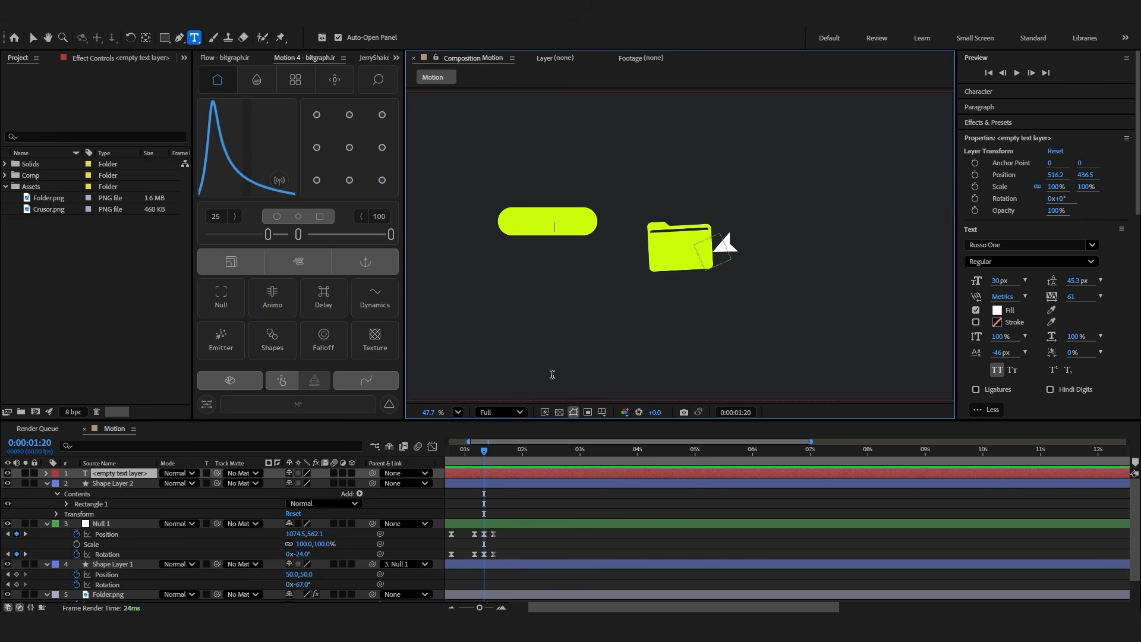
Add the text "impossible" on the pill and set its font to SF Pro Display Bold
{"action": "type", "text": "impossible"}
{"action": "left_click", "coordinate": [32, 38]}
{"action": "double_click", "coordinate": [580, 225]}
{"action": "left_click", "coordinate": [1011, 263]}
{"action": "left_click", "coordinate": [1013, 244]}
{"action": "type", "text": "sf"}
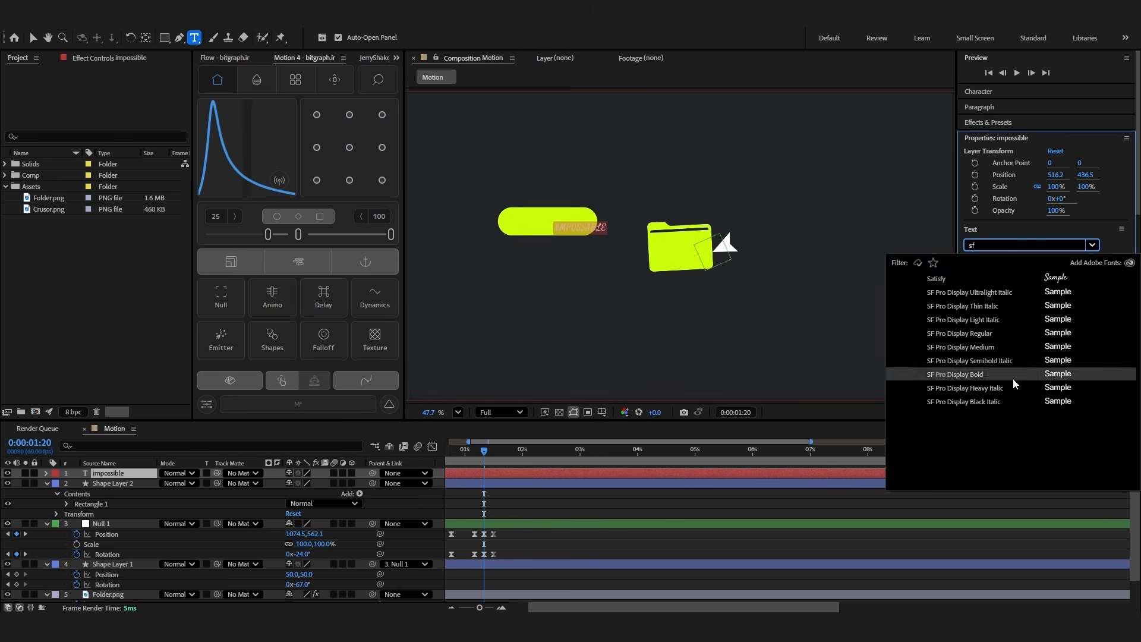
{"action": "left_click", "coordinate": [955, 374]}
Set the text's fill colour to 000000
{"action": "left_click", "coordinate": [996, 309]}
{"action": "type", "text": "000000"}
{"action": "left_click", "coordinate": [687, 241]}
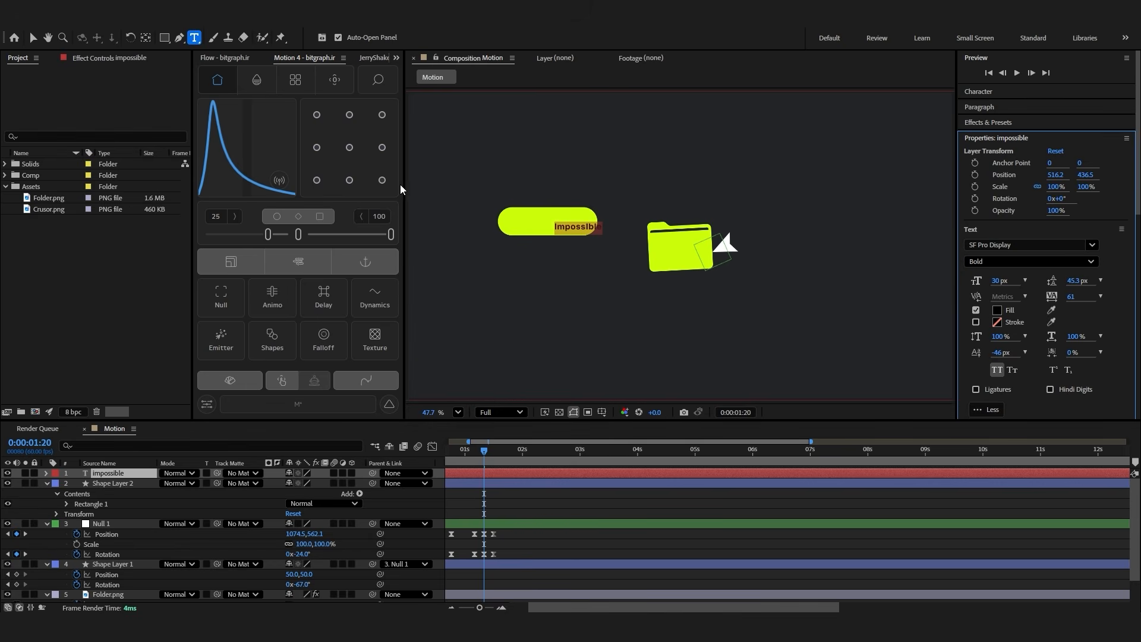
Centre the text on the lime pill and scale it to 130%
{"action": "key", "text": "Escape"}
{"action": "left_click_drag", "start_coordinate": [608, 232], "coordinate": [568, 227]}
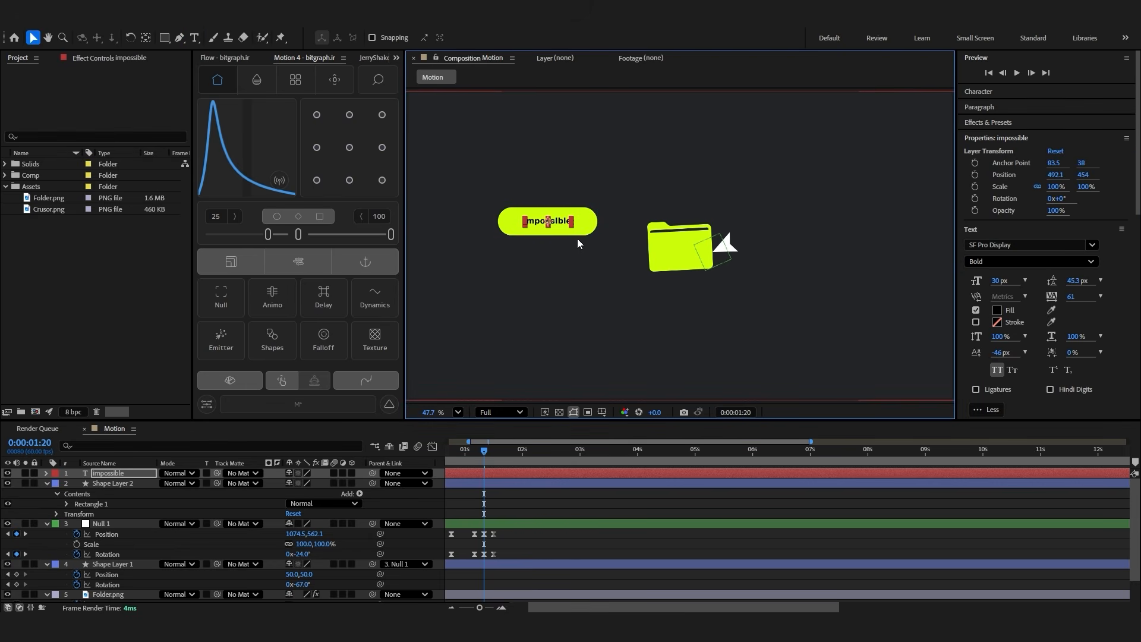
{"action": "left_click", "coordinate": [566, 483]}
{"action": "left_click", "coordinate": [568, 485], "text": "shift"}
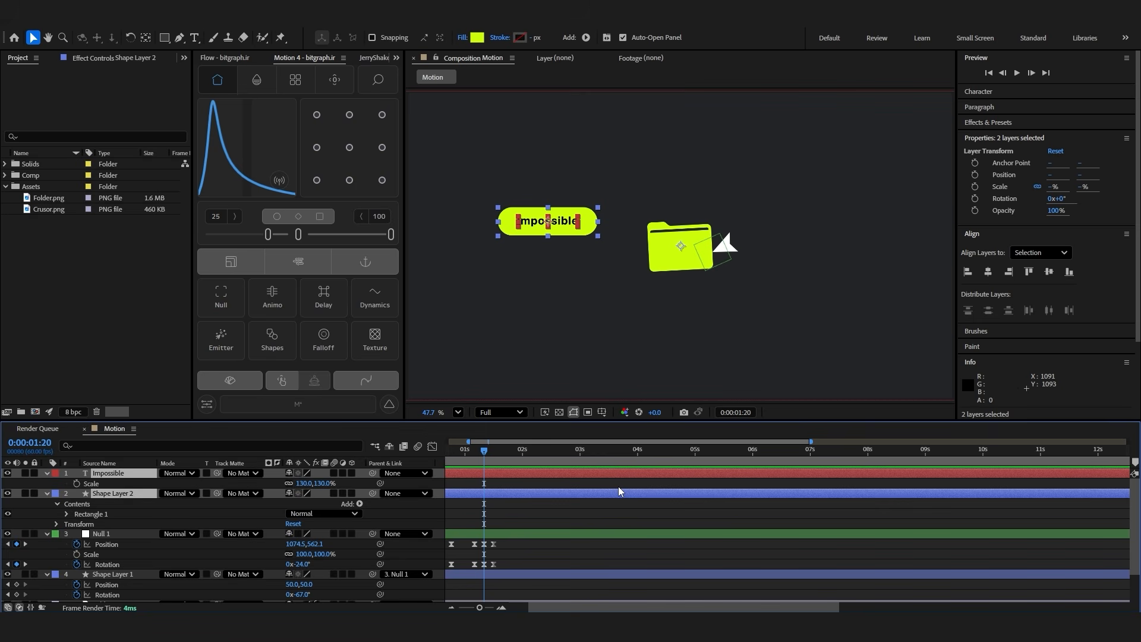
Centre the text and pill layers in the composition and pre-compose them as "Box"
{"action": "key", "text": "ctrl+Home"}
{"action": "right_click", "coordinate": [517, 499]}
{"action": "left_click", "coordinate": [566, 417]}
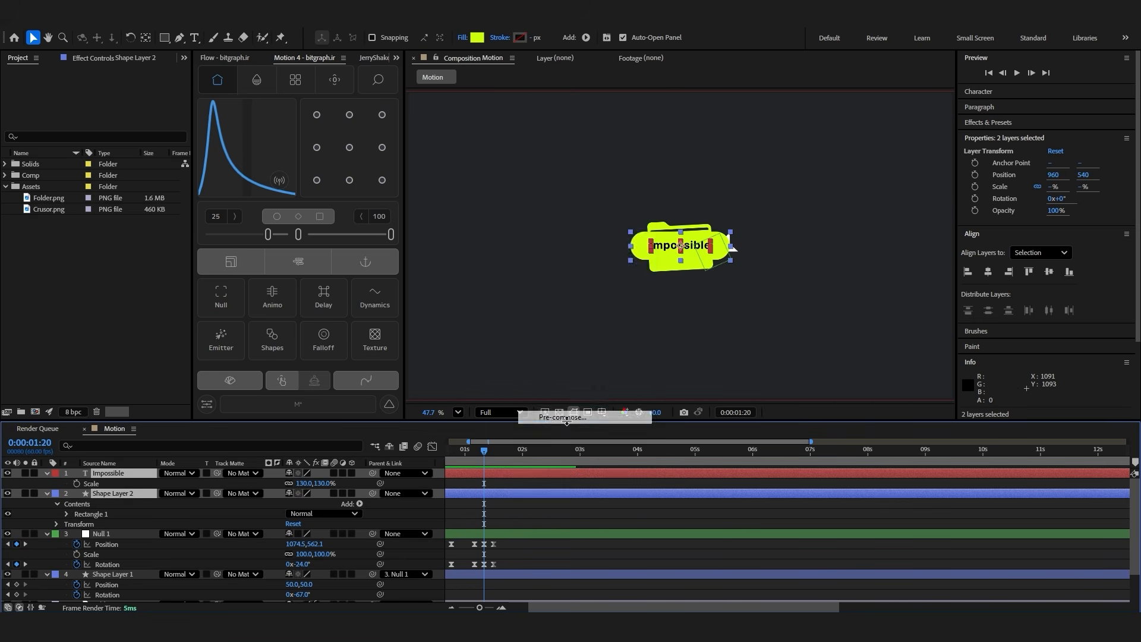
{"action": "type", "text": "Box"}
{"action": "key", "text": "Return"}
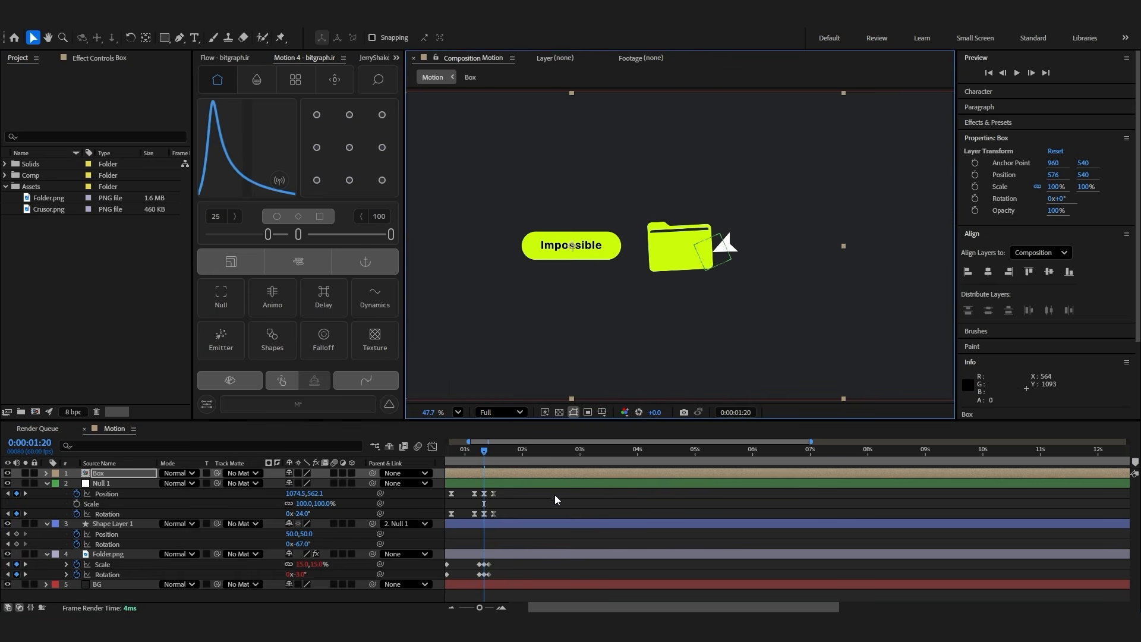
Apply the Deep Glow 2 effect to the Box layer with a radius of 200
{"action": "key", "text": "ctrl+space"}
{"action": "type", "text": "de"}
{"action": "left_click", "coordinate": [522, 501]}
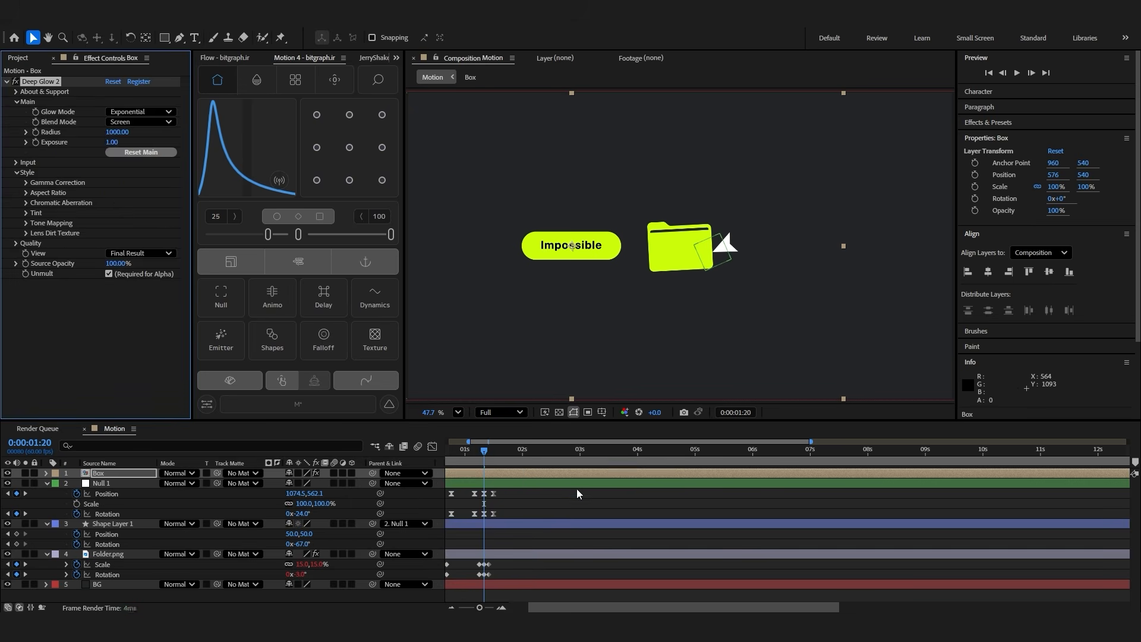
{"action": "left_click", "coordinate": [119, 132]}
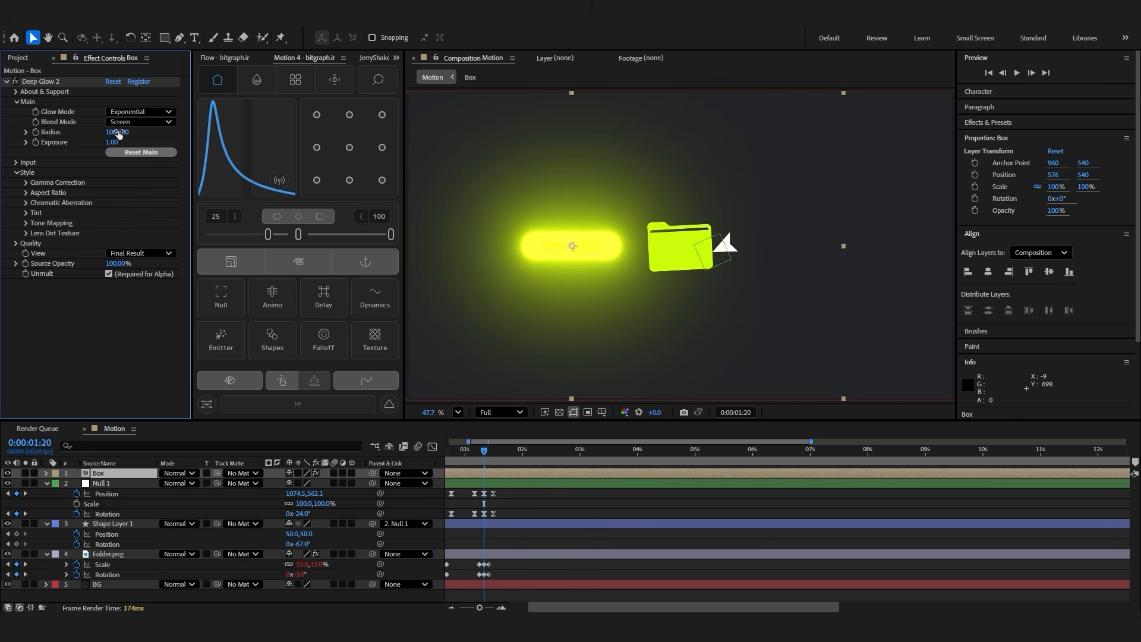
{"action": "type", "text": "200"}
{"action": "key", "text": "Return"}
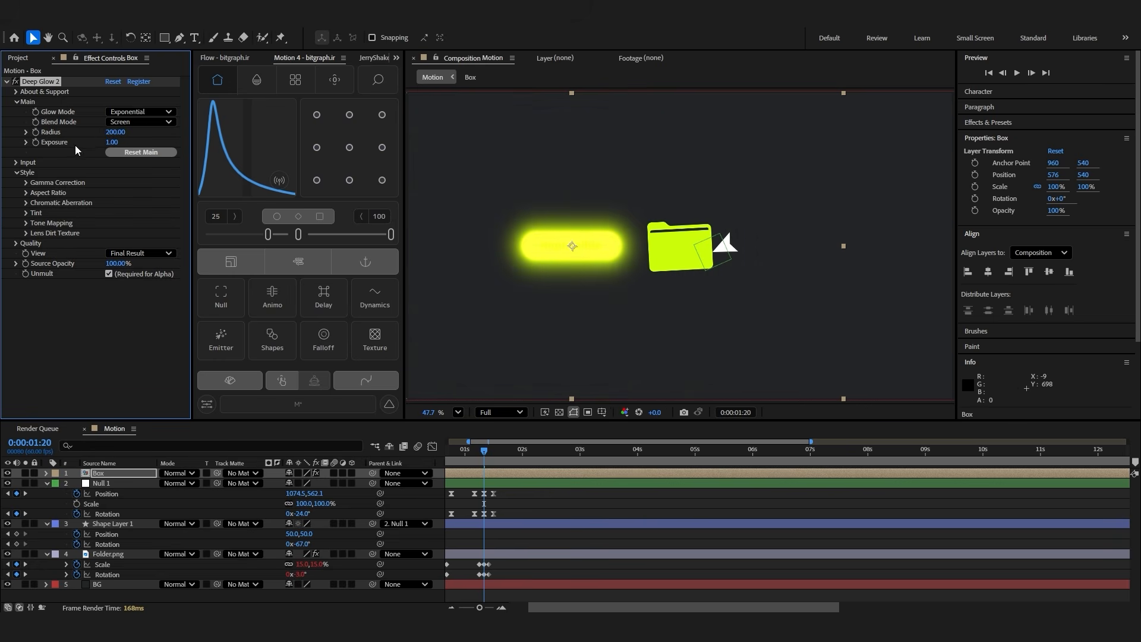
Set the glow's exposure to 0.5, input threshold to 85%, threshold smooth to 49% and saturation bias to 87%
{"action": "left_click", "coordinate": [107, 143]}
{"action": "type", "text": "0.5"}
{"action": "key", "text": "Return"}
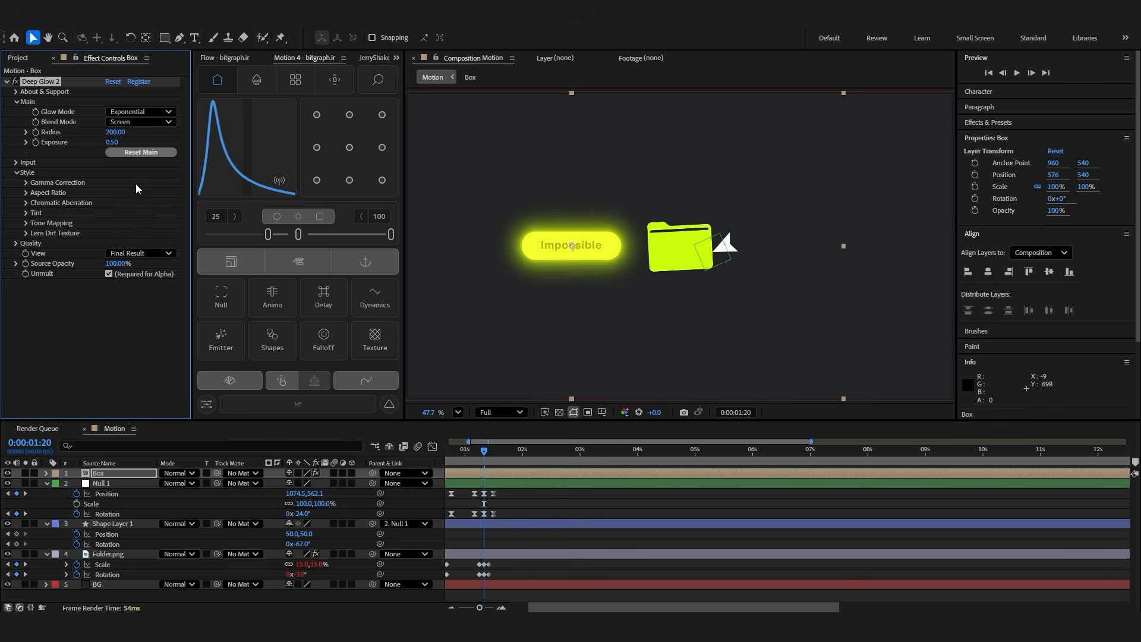
{"action": "left_click", "coordinate": [16, 162]}
{"action": "left_click_drag", "start_coordinate": [113, 173], "coordinate": [135, 190]}
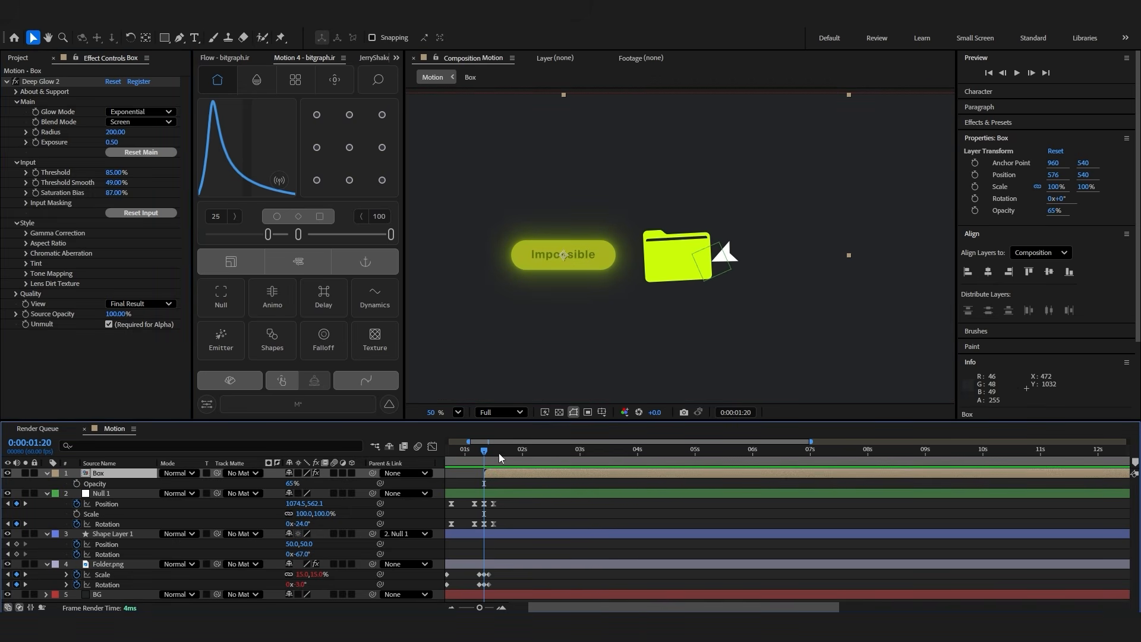
Move the Box pill against the folder to 712, 572 and keyframe its position, rotation and scale at 0:00:01:20
{"action": "left_click_drag", "start_coordinate": [574, 259], "coordinate": [614, 269]}
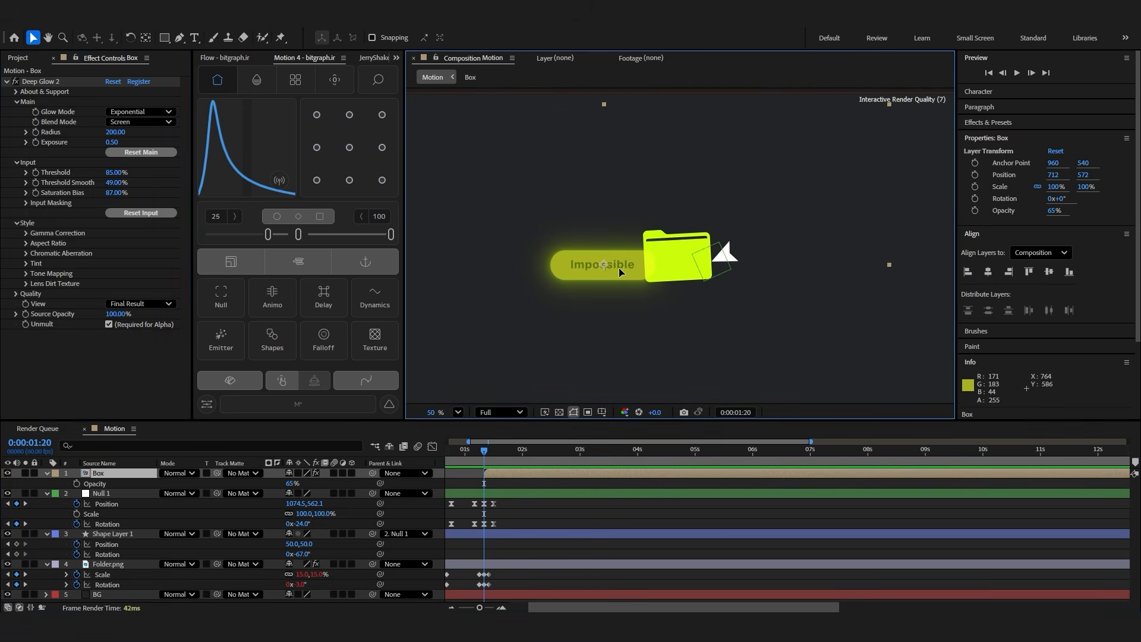
{"action": "key", "text": "p"}
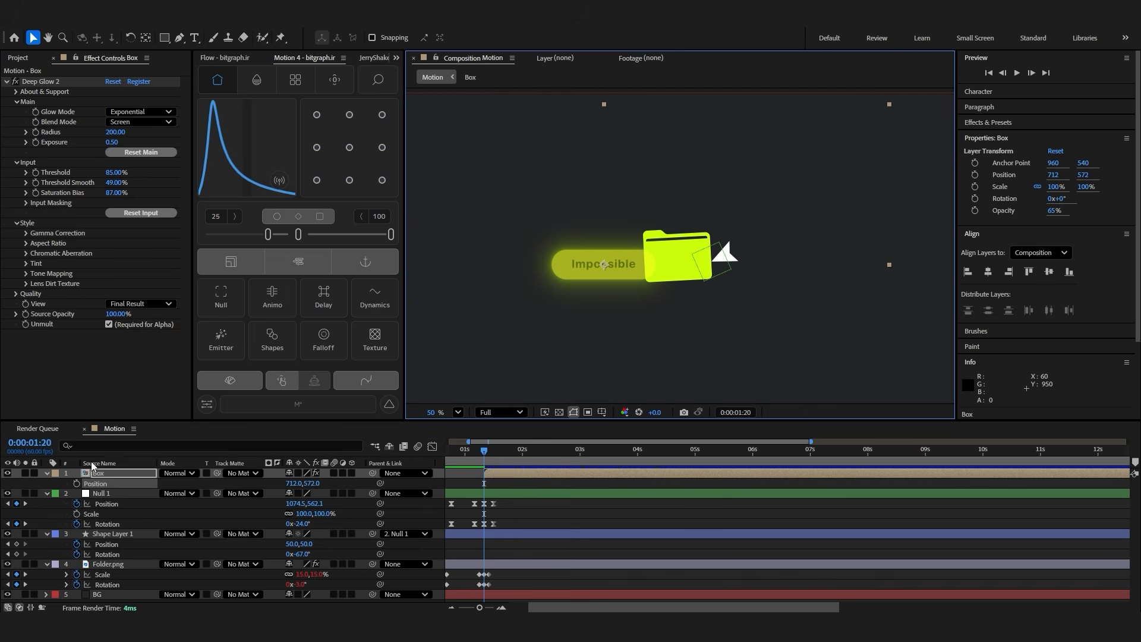
{"action": "left_click", "coordinate": [78, 483]}
{"action": "key", "text": "shift+r"}
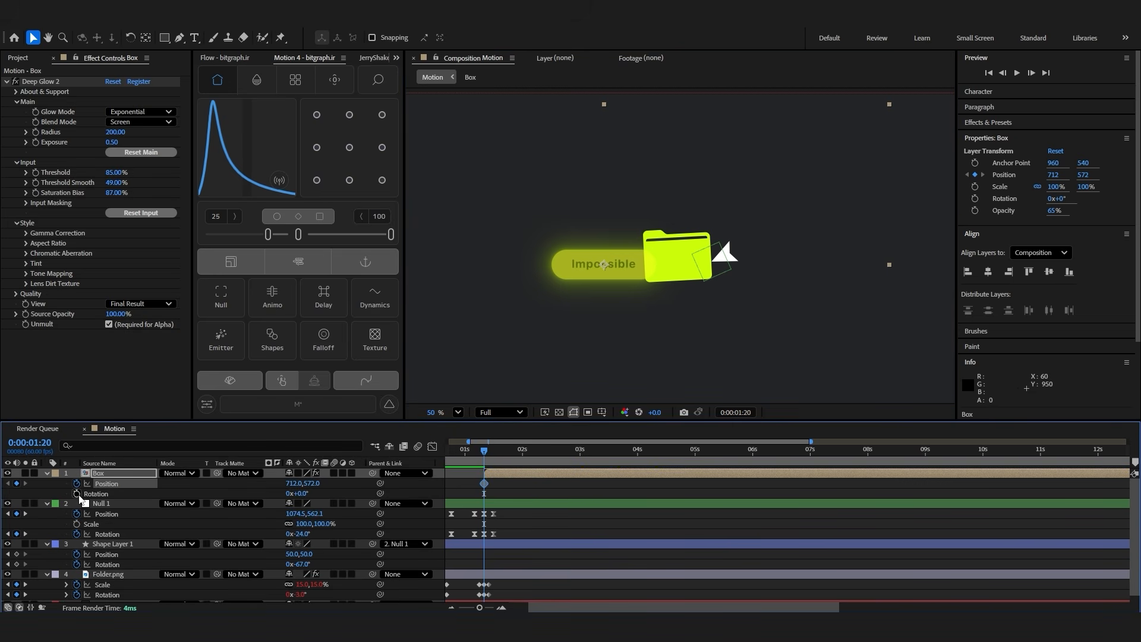
{"action": "left_click", "coordinate": [77, 493]}
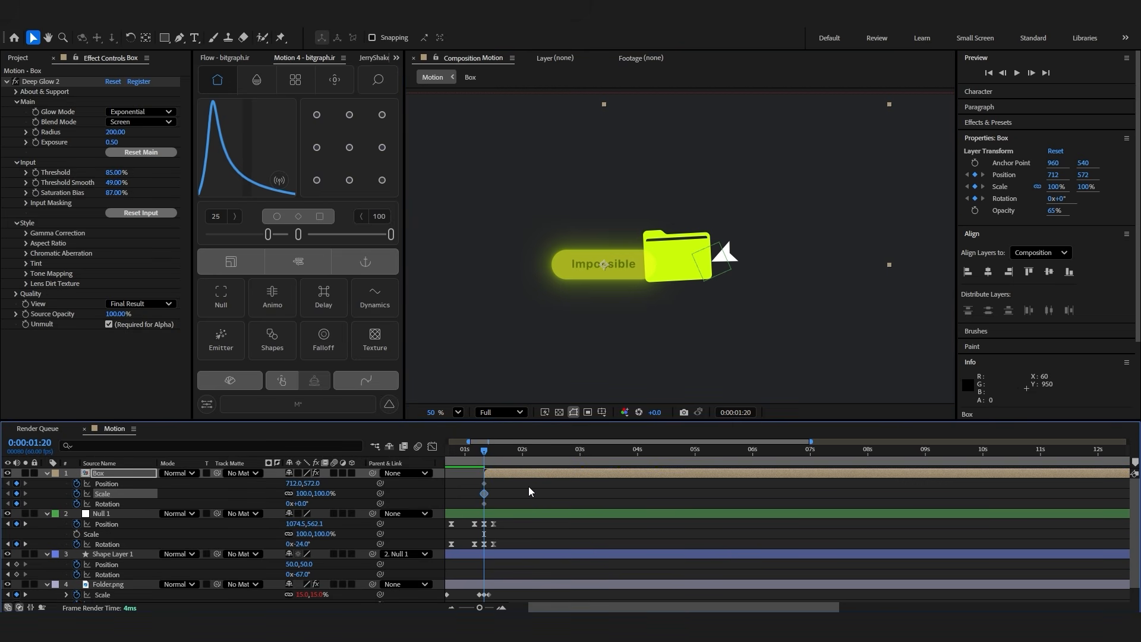
At 0:00:01:30, move the Box pill up and away from the folder to about 347, 274 and add scale and rotation keyframes
{"action": "key", "text": "shift+Page_Down"}
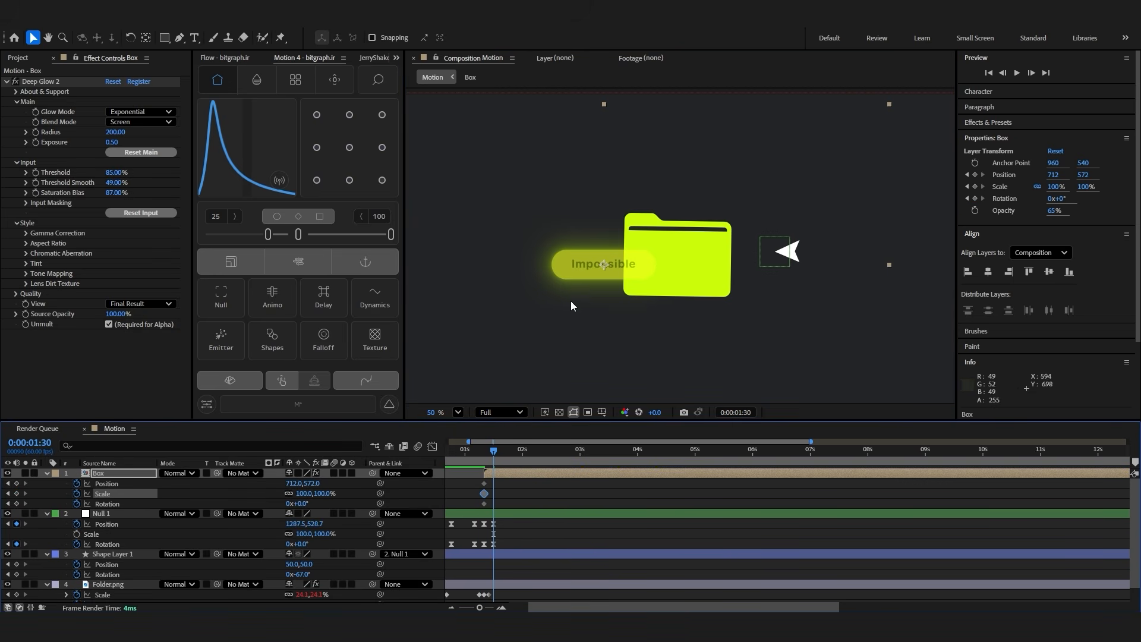
{"action": "left_click_drag", "start_coordinate": [620, 268], "coordinate": [512, 183]}
{"action": "scroll", "coordinate": [513, 202], "scroll_direction": "down", "scroll_amount": 1}
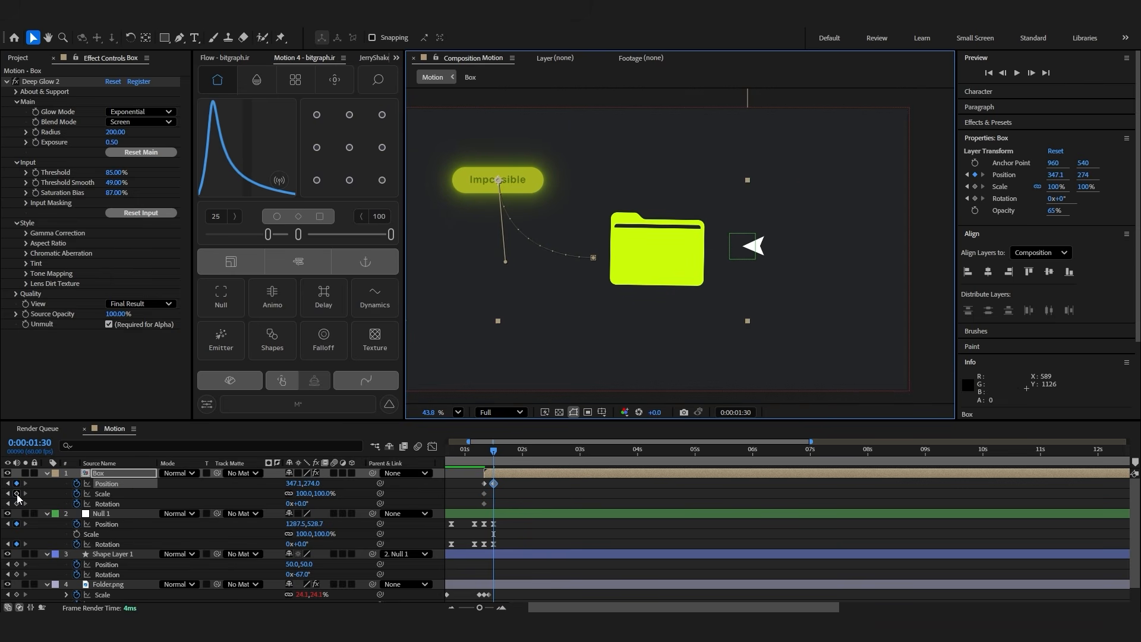
{"action": "left_click", "coordinate": [16, 493]}
{"action": "left_click", "coordinate": [16, 504]}
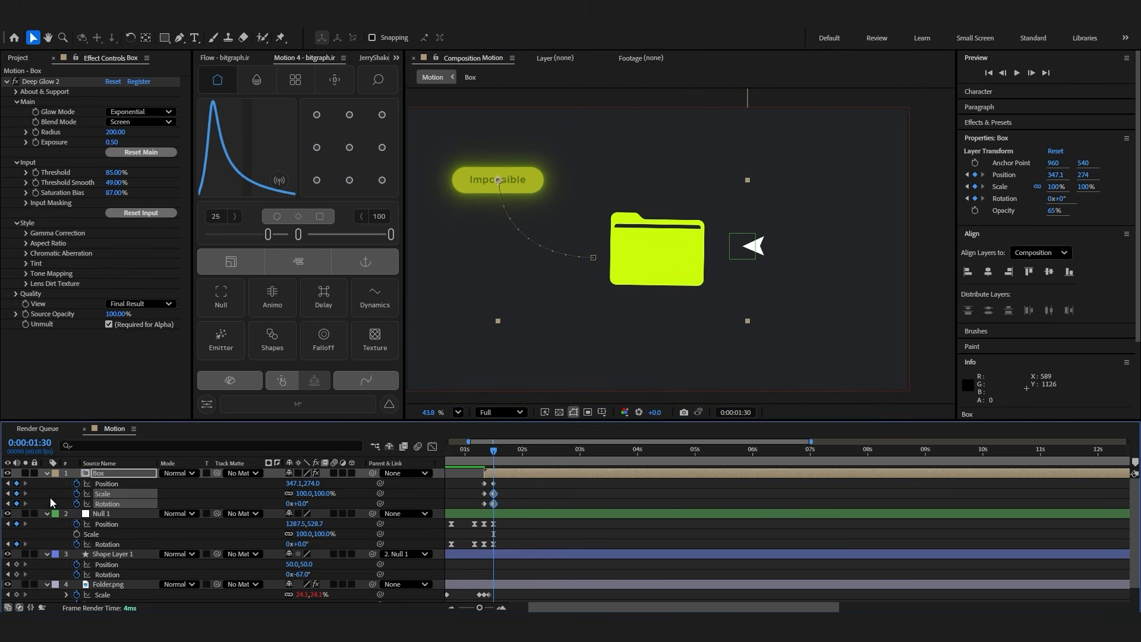
Set the Box pill's starting keyframes at 0:00:01:20 to 4° rotation and 33% scale, and play the animation
{"action": "left_click", "coordinate": [7, 493]}
{"action": "left_click", "coordinate": [238, 500]}
{"action": "left_click", "coordinate": [305, 503]}
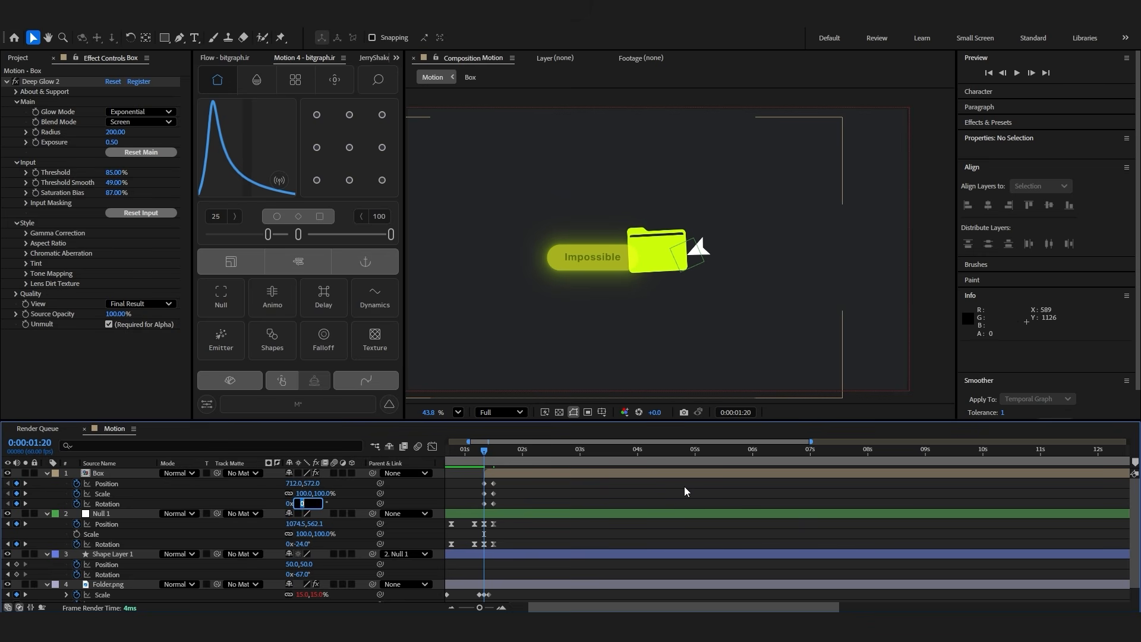
{"action": "type", "text": "-3"}
{"action": "key", "text": "Return"}
{"action": "left_click", "coordinate": [305, 504]}
{"action": "type", "text": "3"}
{"action": "key", "text": "BackSpace"}
{"action": "type", "text": "4"}
{"action": "key", "text": "Return"}
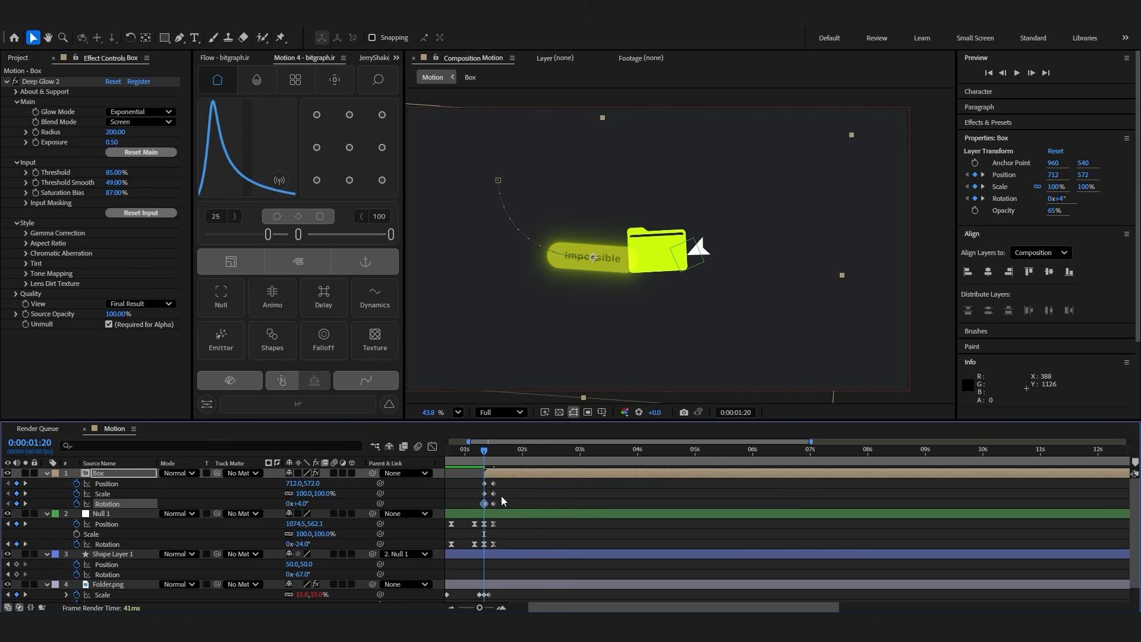
{"action": "left_click_drag", "start_coordinate": [304, 494], "coordinate": [271, 494]}
{"action": "key", "text": "space"}
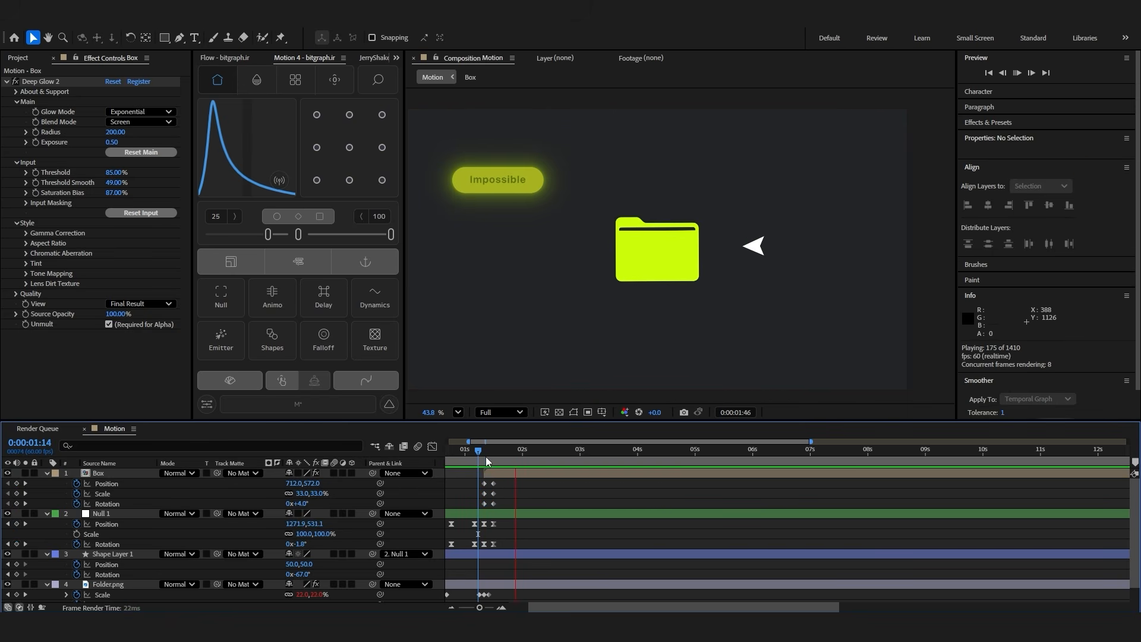
{"action": "key", "text": "space"}
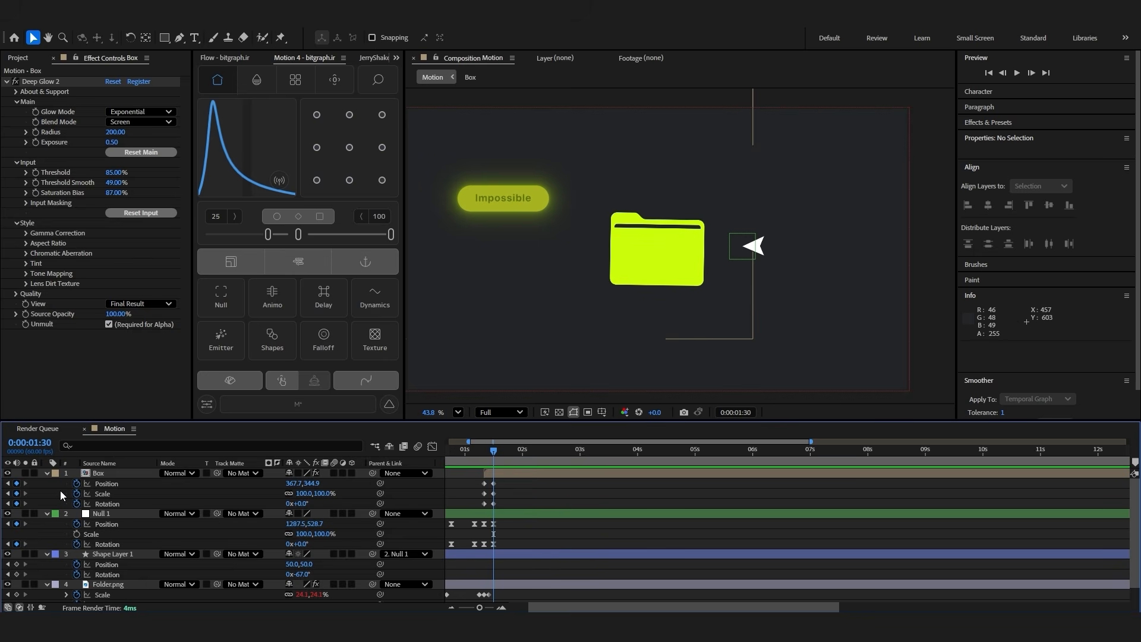
Paste the copied bounce expression onto the Box layer's position, scale and rotation, and play the animation
{"action": "left_click", "coordinate": [70, 484]}
{"action": "key", "text": "ctrl+v"}
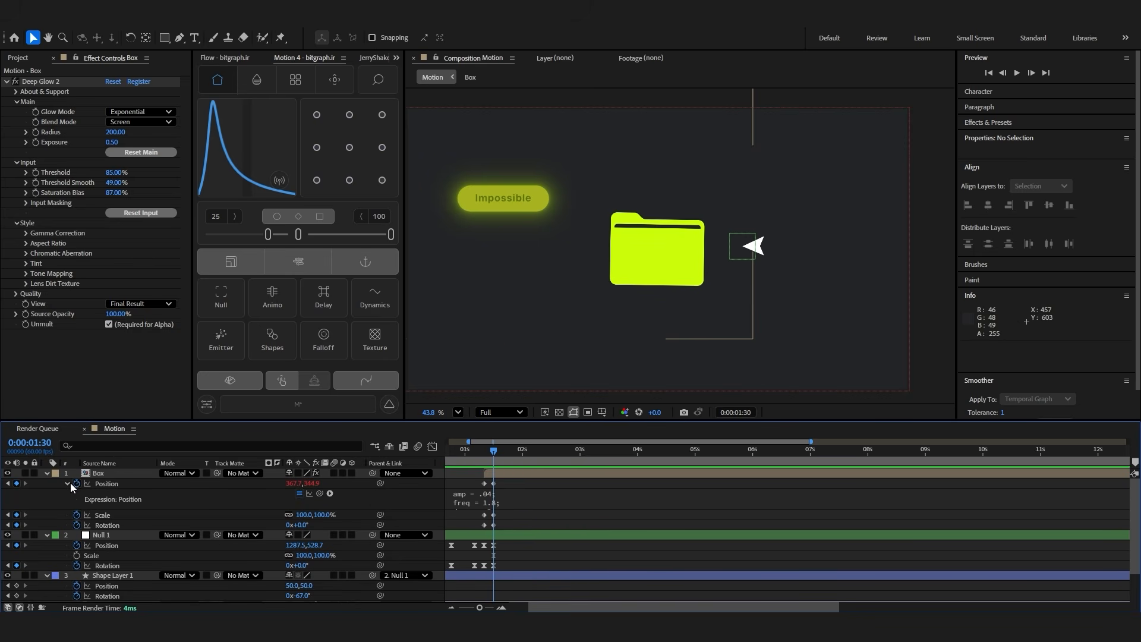
{"action": "left_click", "coordinate": [66, 483]}
{"action": "key", "text": "space"}
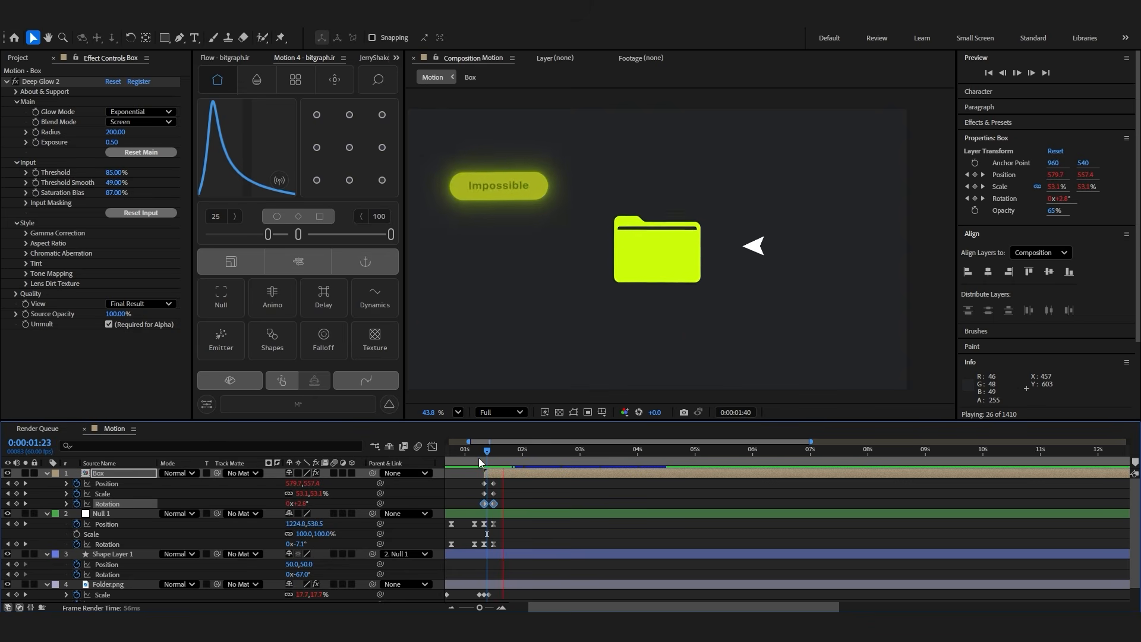
Set the Box pill's starting rotation keyframe at 0:00:01:20 to 38°
{"action": "left_click_drag", "start_coordinate": [476, 457], "coordinate": [486, 458]}
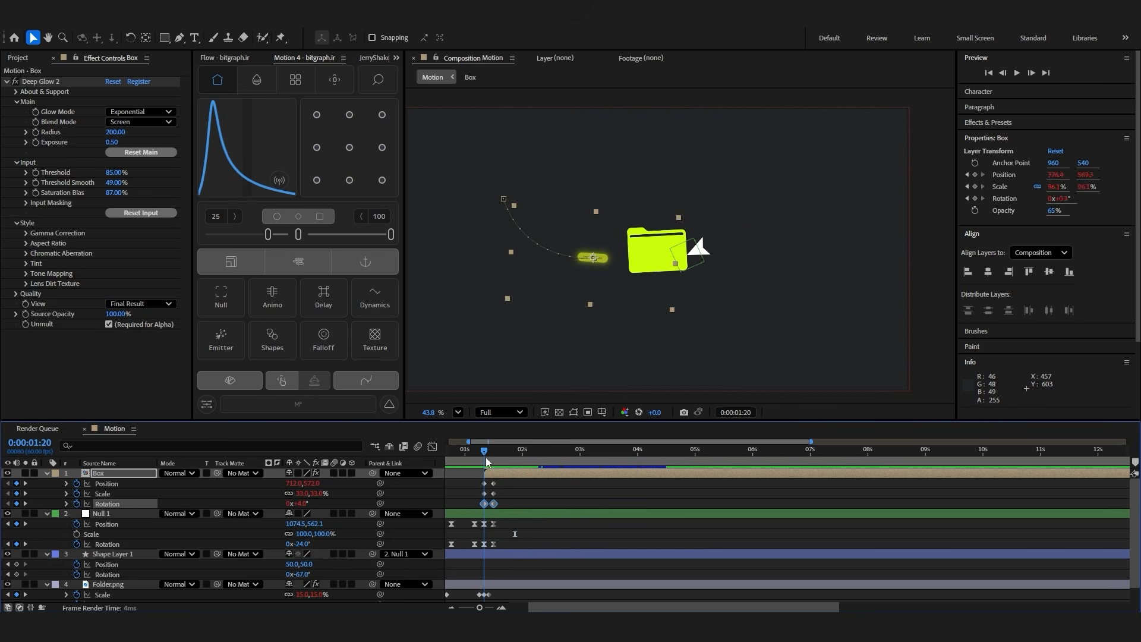
{"action": "left_click", "coordinate": [526, 505]}
{"action": "left_click_drag", "start_coordinate": [300, 503], "coordinate": [324, 504]}
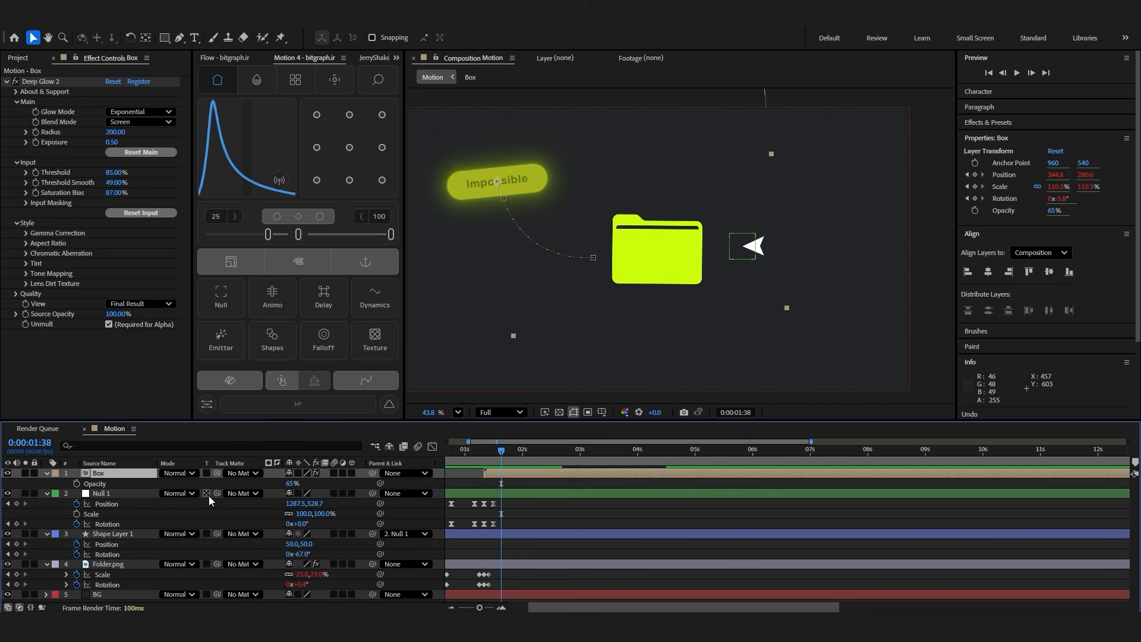
Keyframe the Box layer's opacity from 65% at 0:00:01:38 to 0% at 0:00:02:18 and play the fade
{"action": "left_click", "coordinate": [76, 483]}
{"action": "key", "text": "shift+Page_Down"}
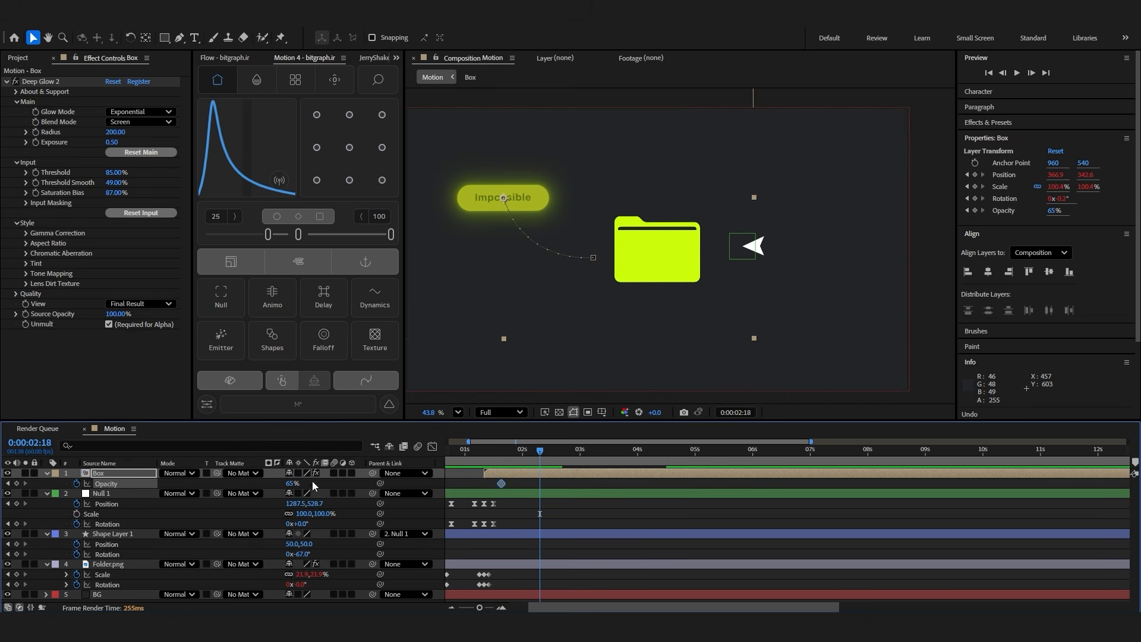
{"action": "left_click_drag", "start_coordinate": [312, 480], "coordinate": [274, 481]}
{"action": "left_click", "coordinate": [475, 450]}
{"action": "key", "text": "space"}
Move the Box layer's opacity keyframes earlier in time and play the animation
{"action": "left_click_drag", "start_coordinate": [540, 486], "coordinate": [494, 483]}
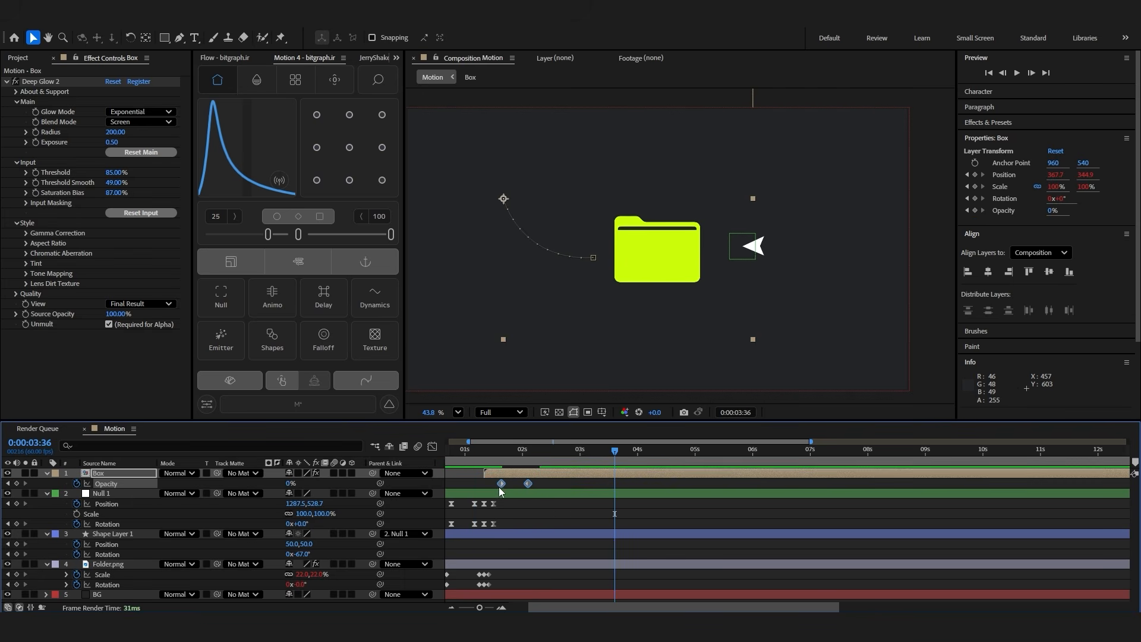
{"action": "left_click", "coordinate": [476, 456]}
{"action": "key", "text": "space"}
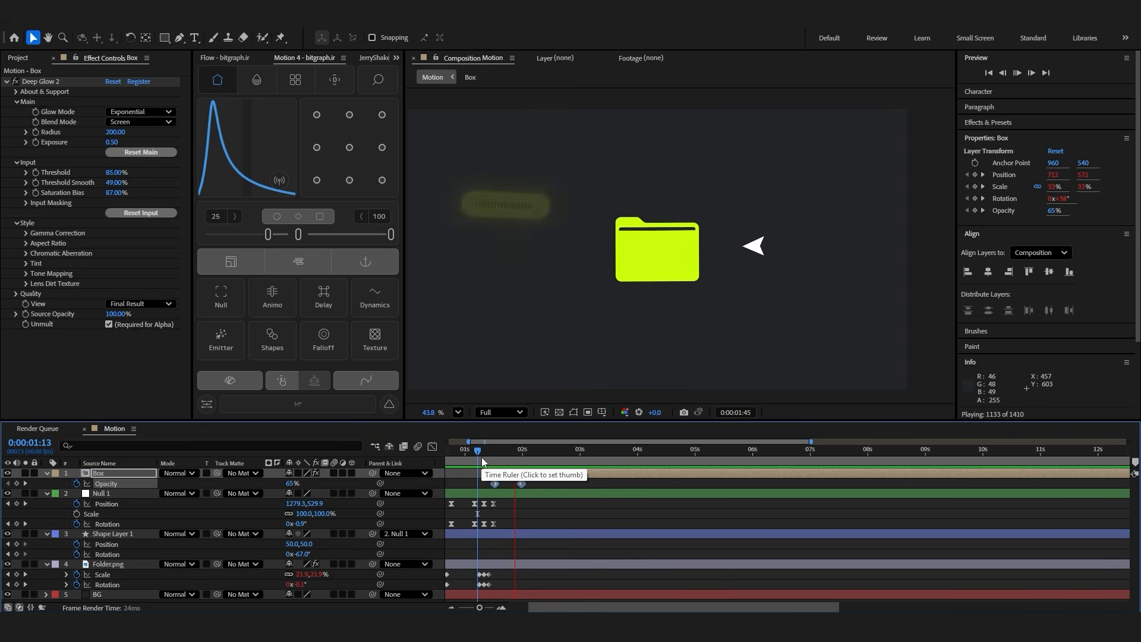
Split the Box layer at 0:00:02:16 and delete the part after the split
{"action": "left_click", "coordinate": [543, 473]}
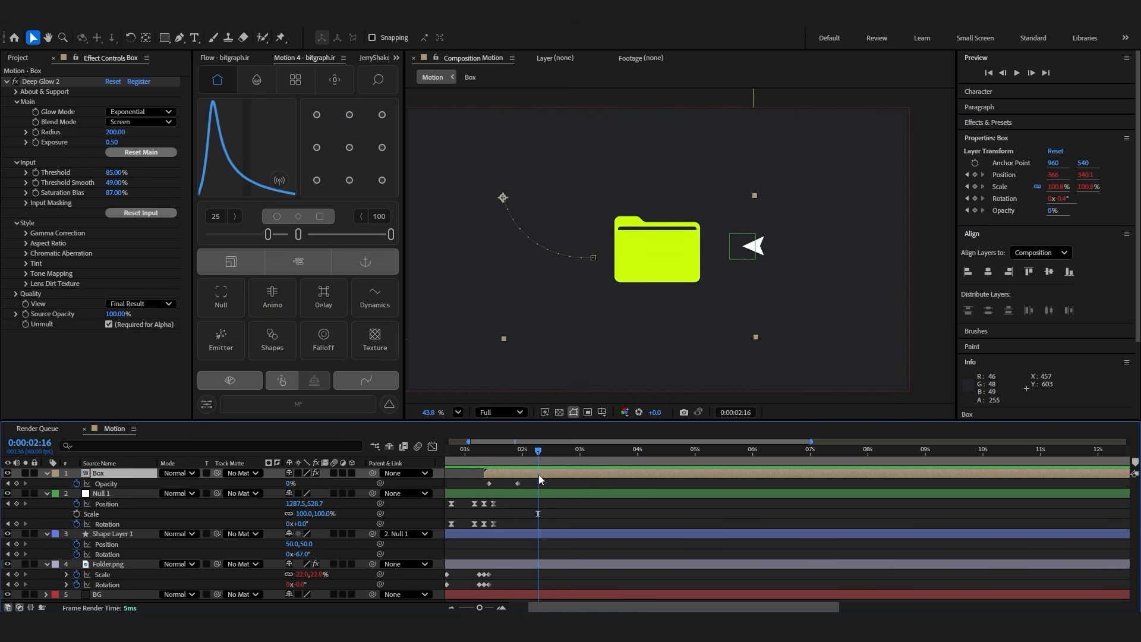
{"action": "key", "text": "ctrl+shift+d"}
{"action": "left_click", "coordinate": [557, 473]}
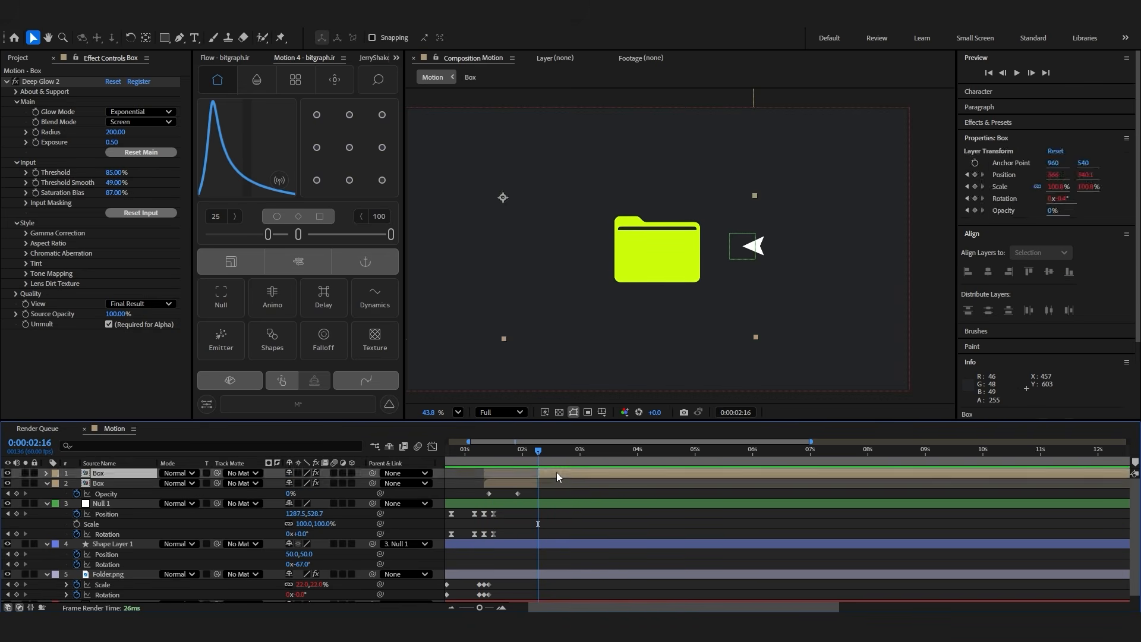
{"action": "key", "text": "Delete"}
Duplicate the Box layer, shift the copy to start at the cursor's first click at 0:00:00:36, and play the animation
{"action": "scroll", "coordinate": [466, 455], "scroll_direction": "down", "scroll_amount": 1}
{"action": "left_click_drag", "start_coordinate": [465, 455], "coordinate": [456, 455]}
{"action": "left_click_drag", "start_coordinate": [562, 607], "coordinate": [523, 606]}
{"action": "scroll", "coordinate": [464, 558], "scroll_direction": "up", "scroll_amount": 5}
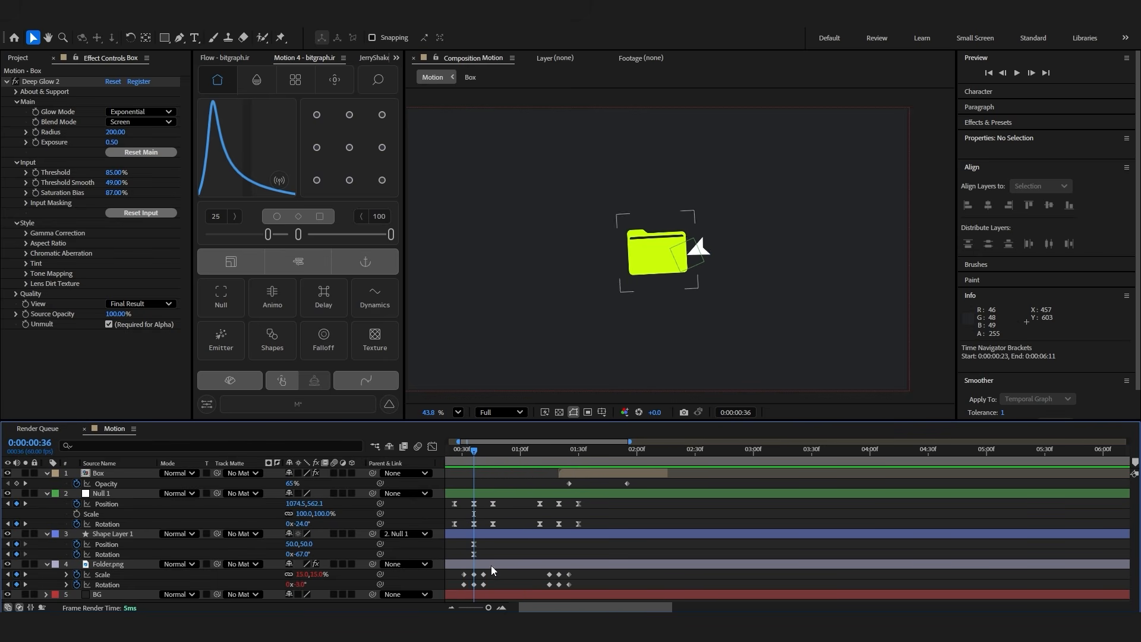
{"action": "left_click", "coordinate": [586, 471]}
{"action": "key", "text": "ctrl+d"}
{"action": "left_click_drag", "start_coordinate": [583, 473], "coordinate": [501, 476]}
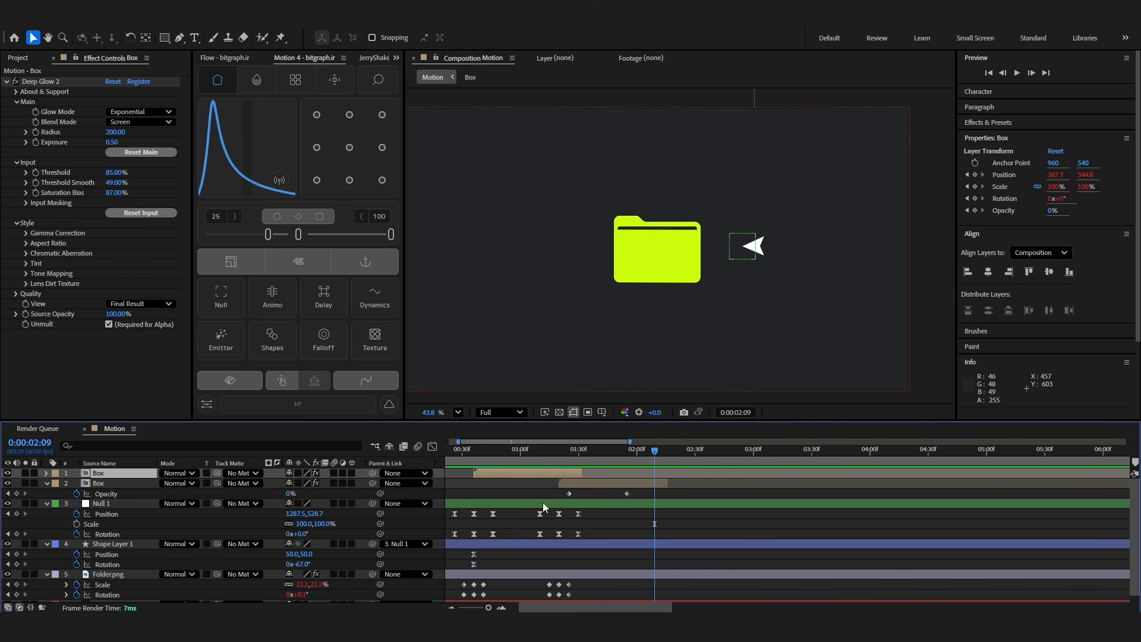
{"action": "key", "text": "space"}
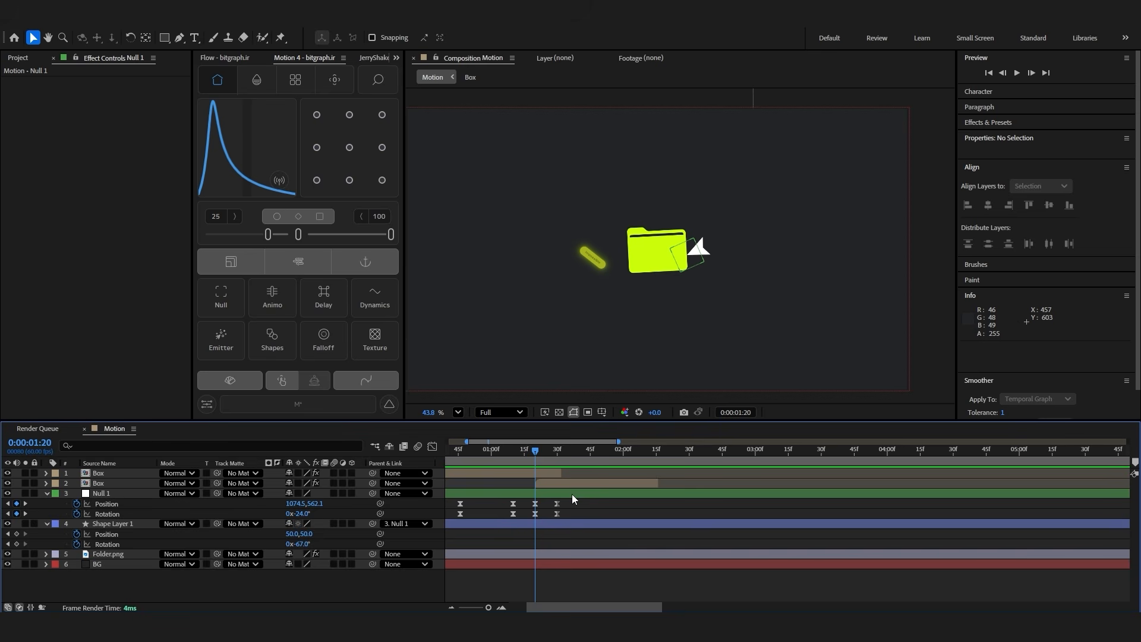
Create a new null with Motion 4 and position it over the cursor beside the folder at 1294.5, 528.1
{"action": "left_click", "coordinate": [572, 494]}
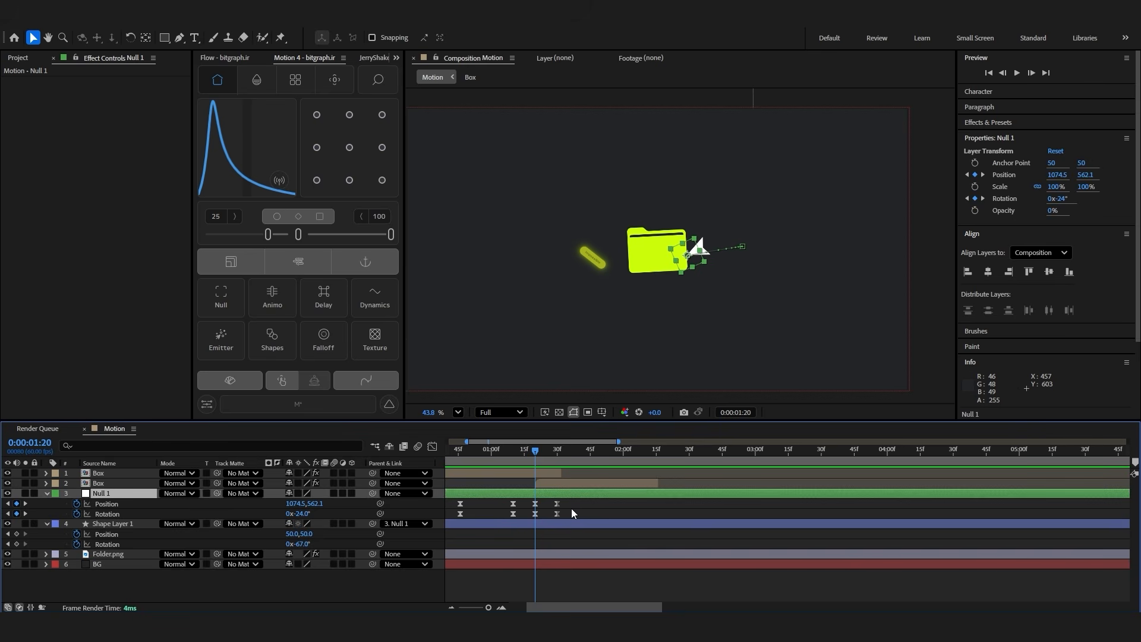
{"action": "left_click", "coordinate": [220, 295]}
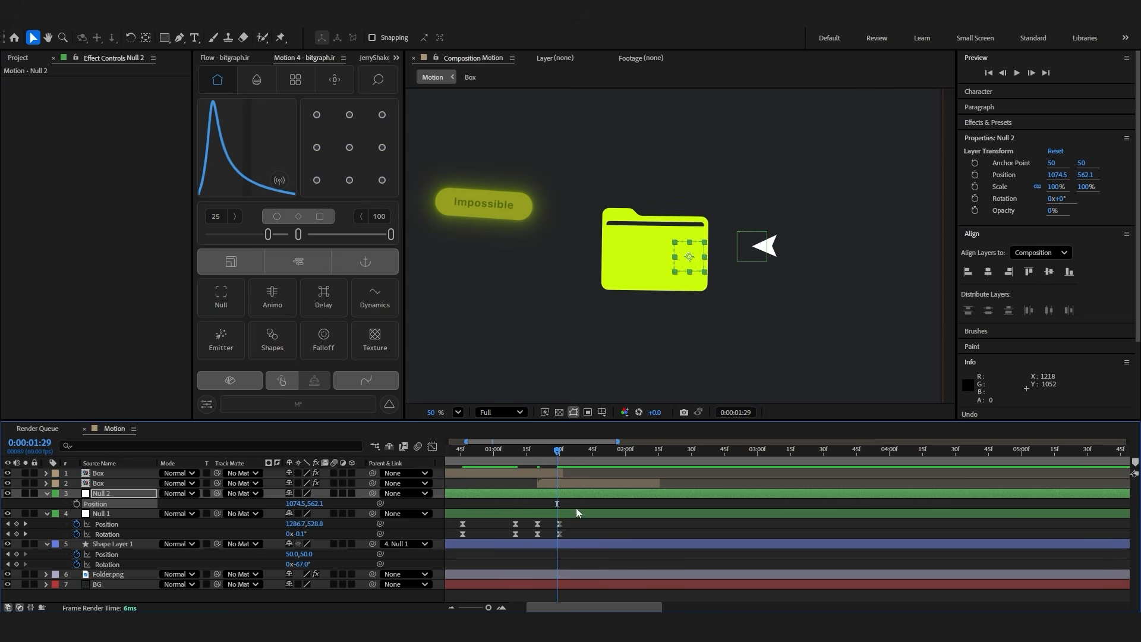
{"action": "left_click", "coordinate": [579, 515]}
{"action": "left_click", "coordinate": [579, 456]}
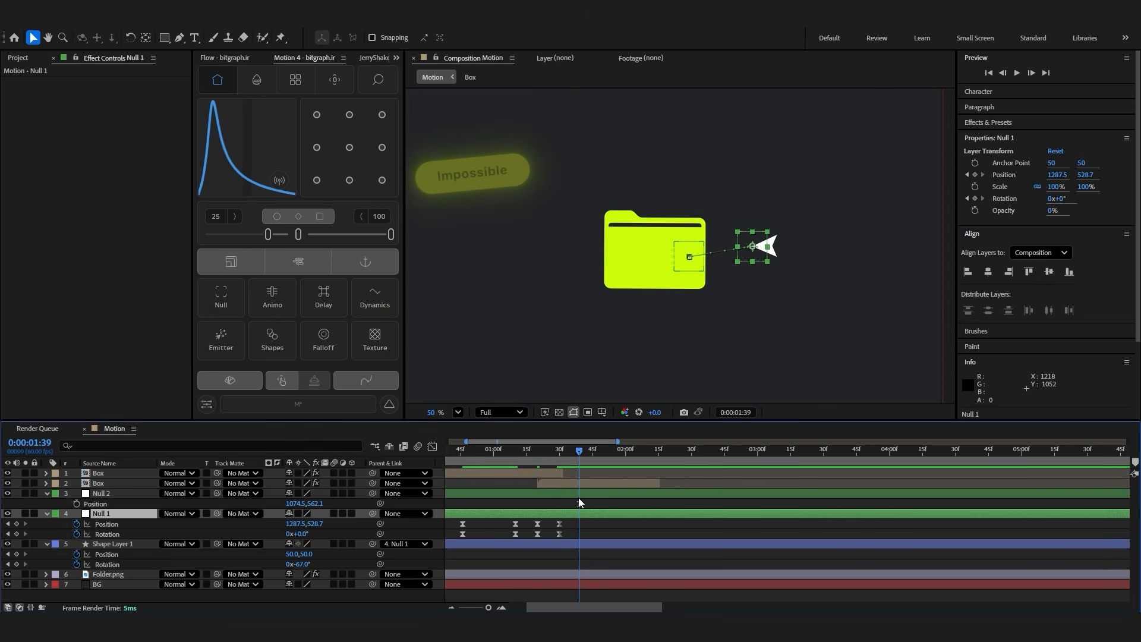
{"action": "left_click", "coordinate": [580, 501]}
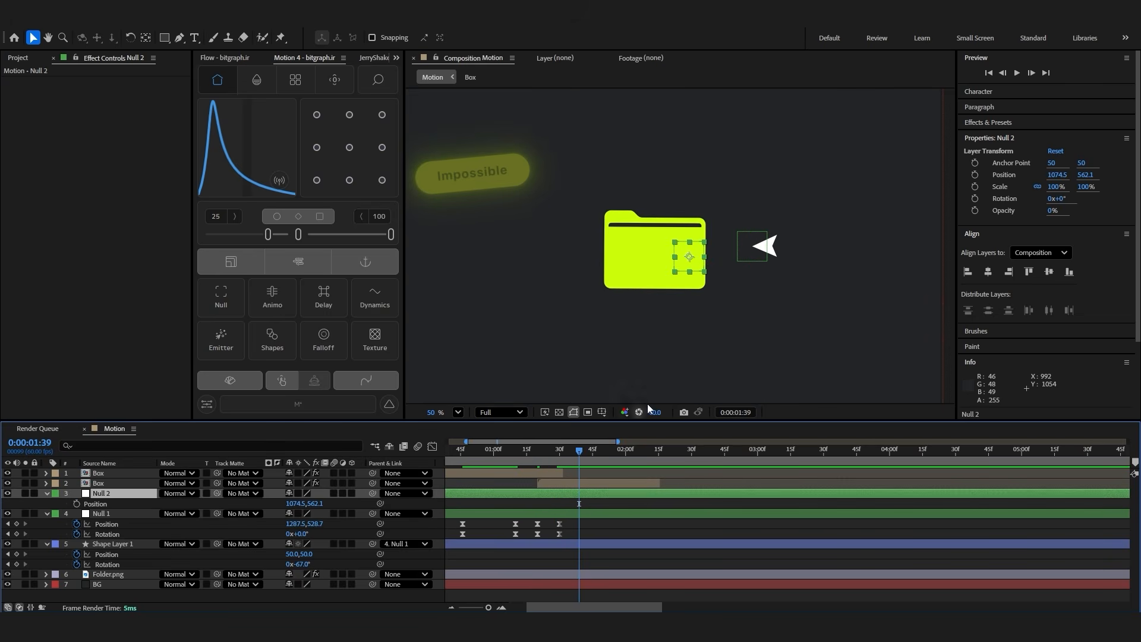
{"action": "left_click_drag", "start_coordinate": [690, 263], "coordinate": [754, 249]}
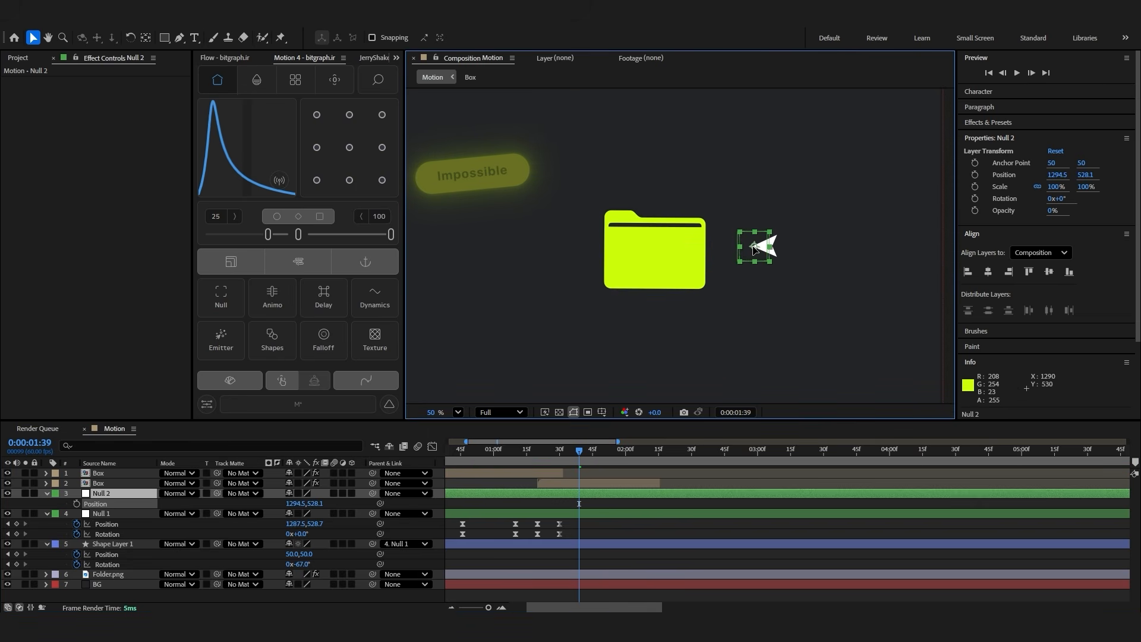
Keyframe Null 2's position, parent Null 1 to it, and set the position at 0:00:01:45 to 969.5, 795.1 below the folder
{"action": "left_click", "coordinate": [548, 450]}
{"action": "left_click", "coordinate": [76, 503]}
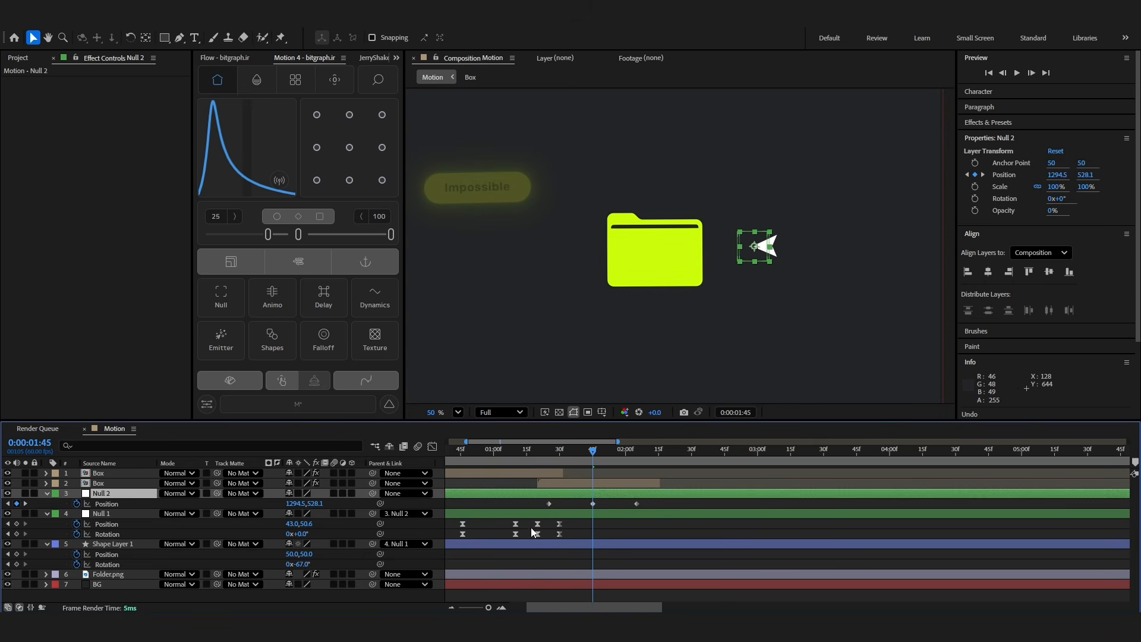
{"action": "left_click_drag", "start_coordinate": [607, 503], "coordinate": [604, 508]}
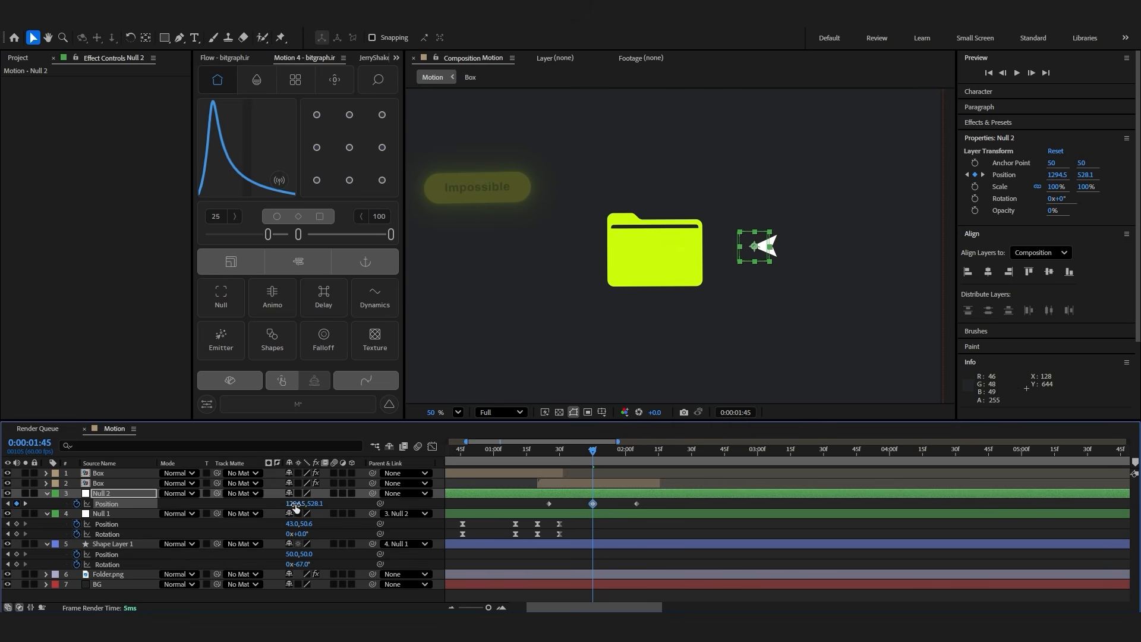
{"action": "left_click_drag", "start_coordinate": [291, 503], "coordinate": [136, 500]}
{"action": "left_click_drag", "start_coordinate": [314, 503], "coordinate": [257, 508]}
Show the title/action-safe margins and rulers, and place a vertical guide at 962 through the composition's centre
{"action": "left_click", "coordinate": [602, 411]}
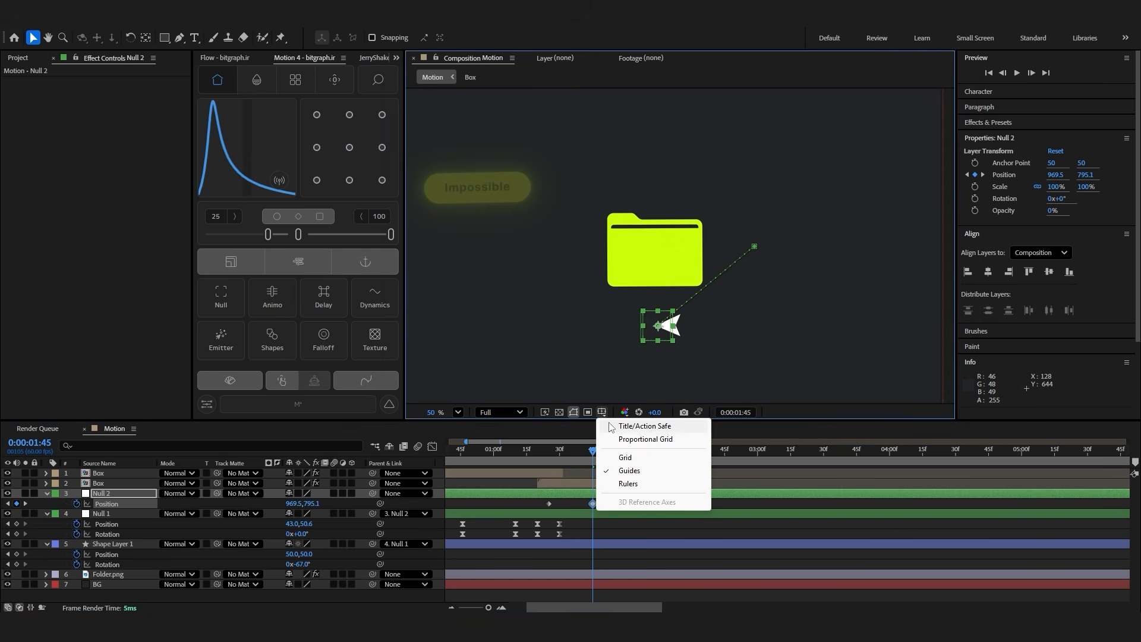
{"action": "left_click", "coordinate": [612, 427]}
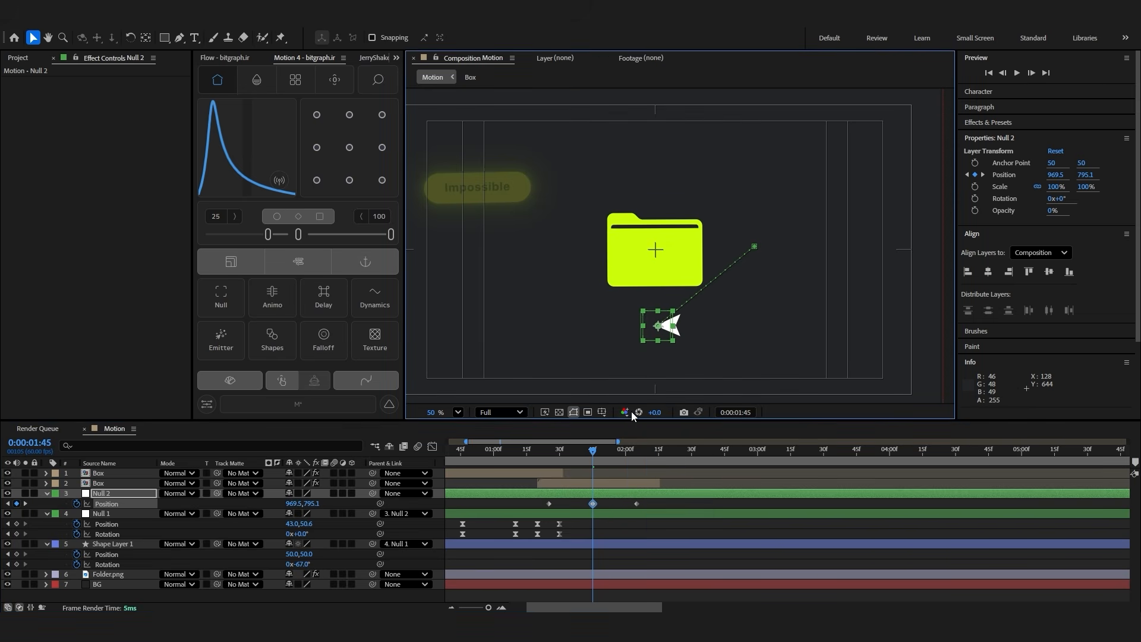
{"action": "key", "text": "ctrl+r"}
{"action": "left_click_drag", "start_coordinate": [415, 172], "coordinate": [660, 201]}
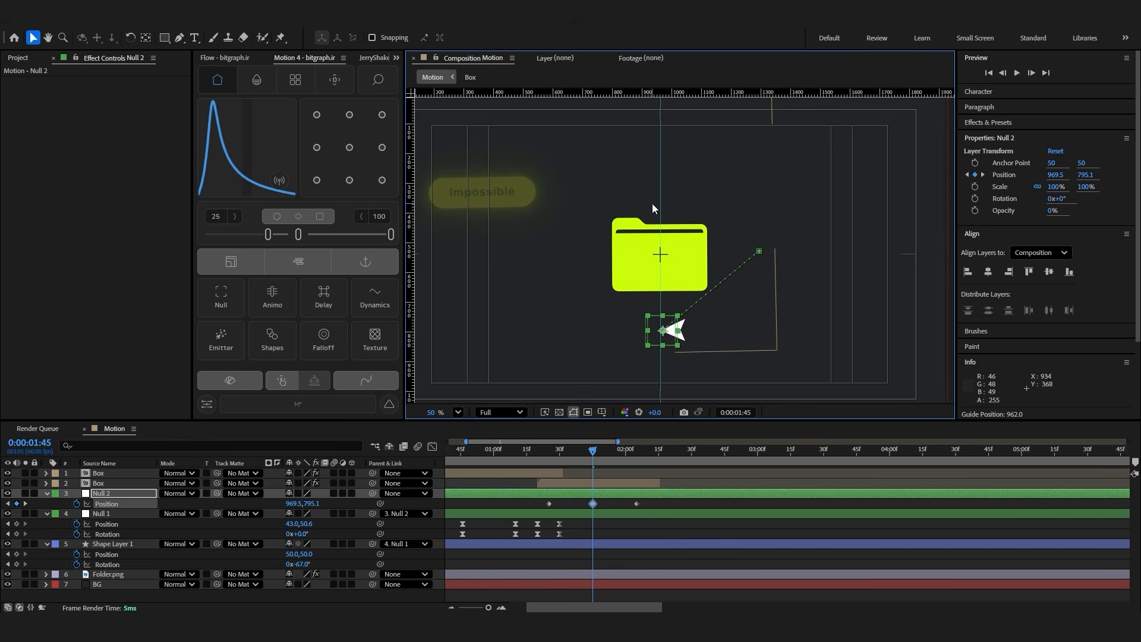
Align Null 2's middle position keyframe with the guide and set its position at 0:00:02:05 to 613.5, 528.1
{"action": "left_click", "coordinate": [637, 450]}
{"action": "left_click_drag", "start_coordinate": [107, 500], "coordinate": [3, 502]}
{"action": "left_click_drag", "start_coordinate": [295, 504], "coordinate": [188, 509]}
Keyframe Null 2's rotation at its first and last position keyframes only, setting 189° at 0:00:02:05
{"action": "key", "text": "alt+shift+r"}
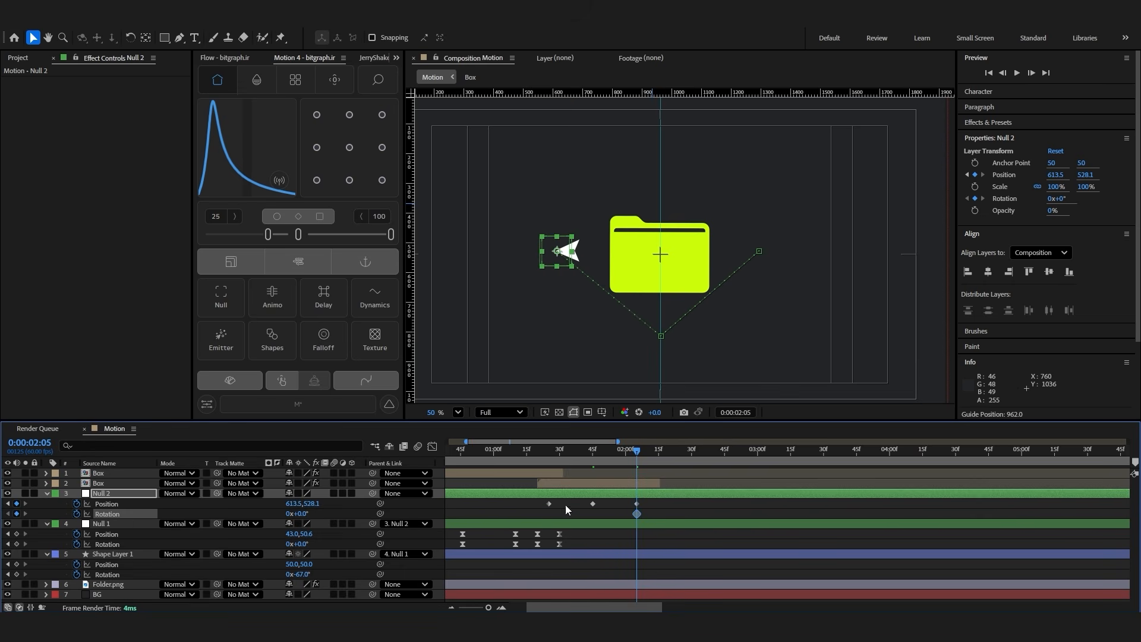
{"action": "left_click", "coordinate": [8, 503]}
{"action": "left_click", "coordinate": [17, 513]}
{"action": "left_click", "coordinate": [8, 503]}
{"action": "left_click", "coordinate": [16, 514]}
{"action": "left_click", "coordinate": [25, 513]}
{"action": "left_click_drag", "start_coordinate": [616, 511], "coordinate": [533, 515]}
{"action": "key", "text": "Delete"}
{"action": "left_click", "coordinate": [637, 451]}
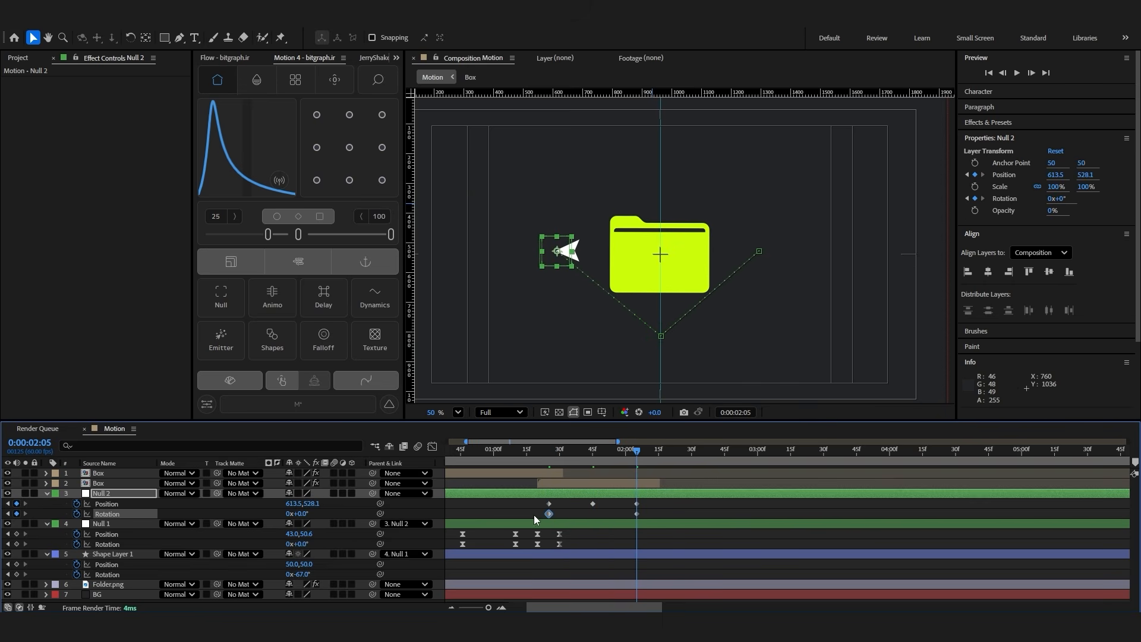
Curve Null 2's motion path into a smooth arc beneath the folder with the Pen tool
{"action": "left_click", "coordinate": [179, 37]}
{"action": "left_click", "coordinate": [660, 336]}
{"action": "left_click_drag", "start_coordinate": [638, 335], "coordinate": [571, 333]}
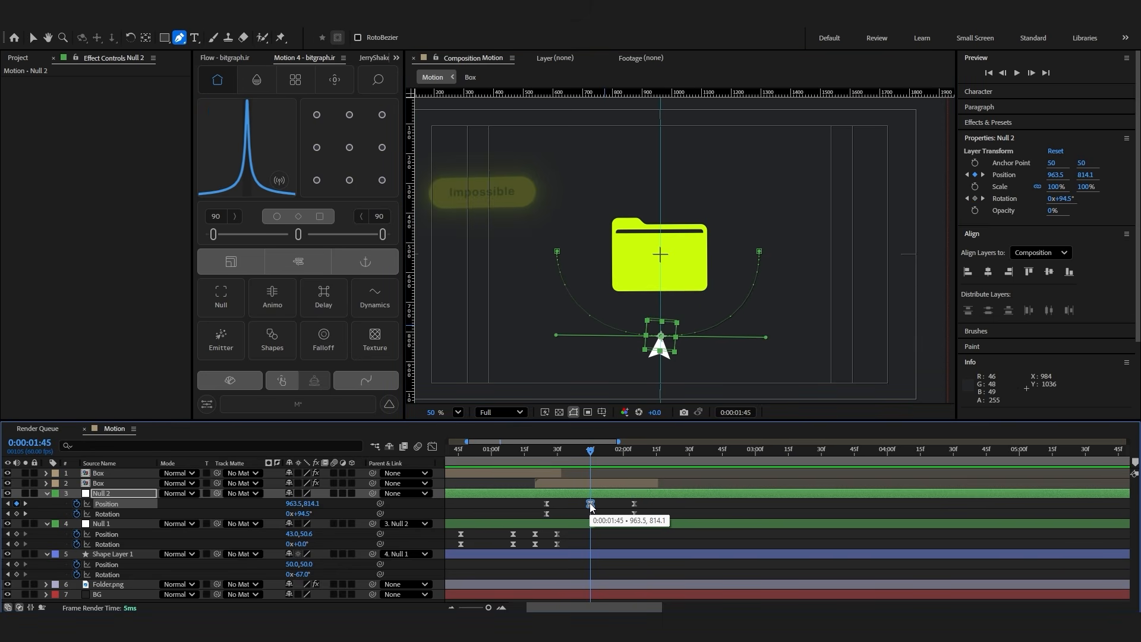
Set the roving of Null 2's position keyframe at 0:00:01:45 to Rove Across Time
{"action": "right_click", "coordinate": [590, 503]}
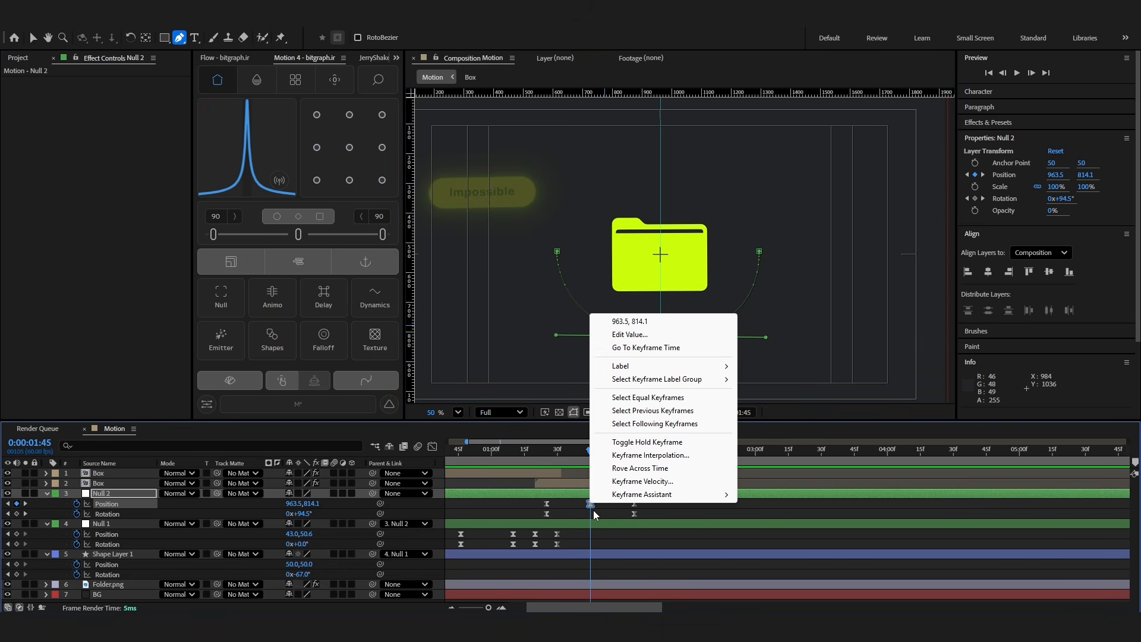
{"action": "left_click", "coordinate": [620, 457]}
{"action": "left_click", "coordinate": [611, 329]}
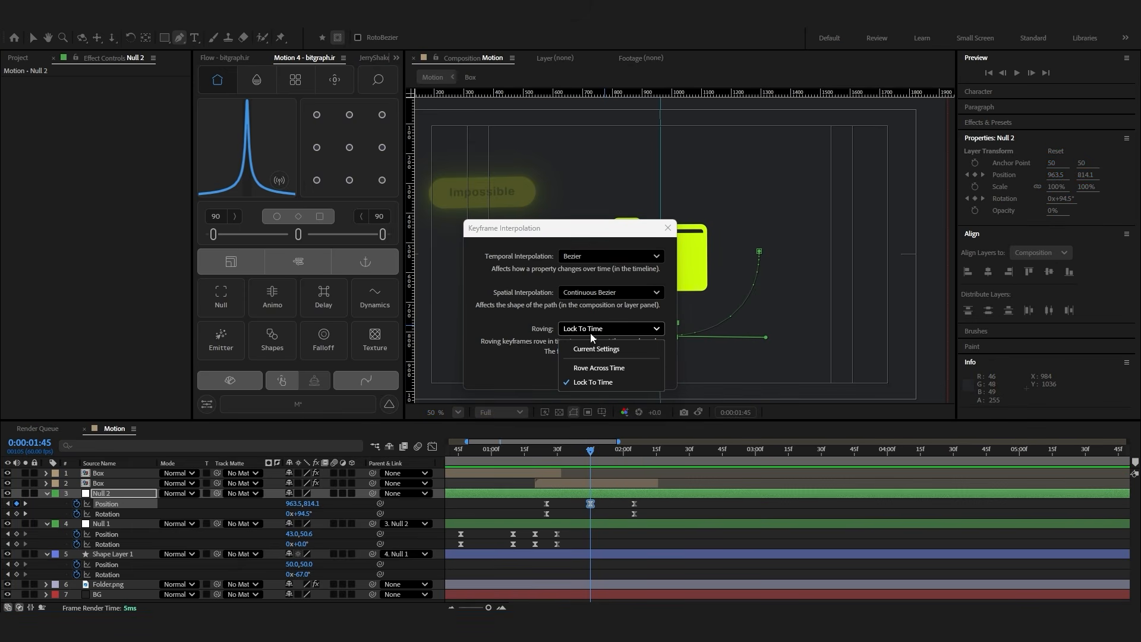
{"action": "left_click", "coordinate": [598, 368]}
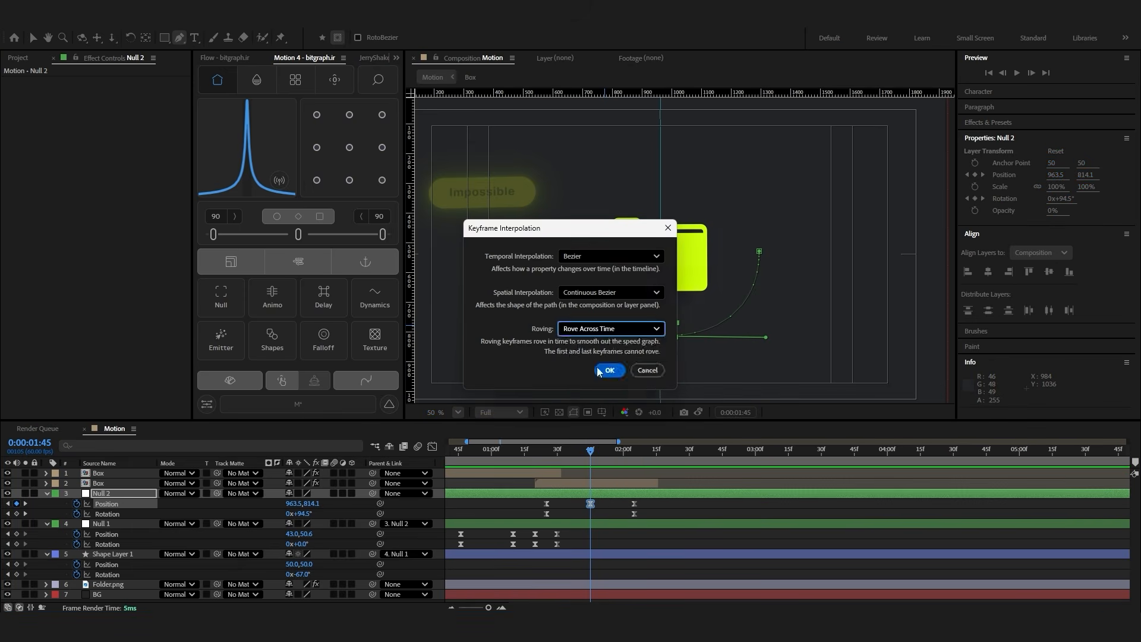
{"action": "left_click", "coordinate": [606, 367]}
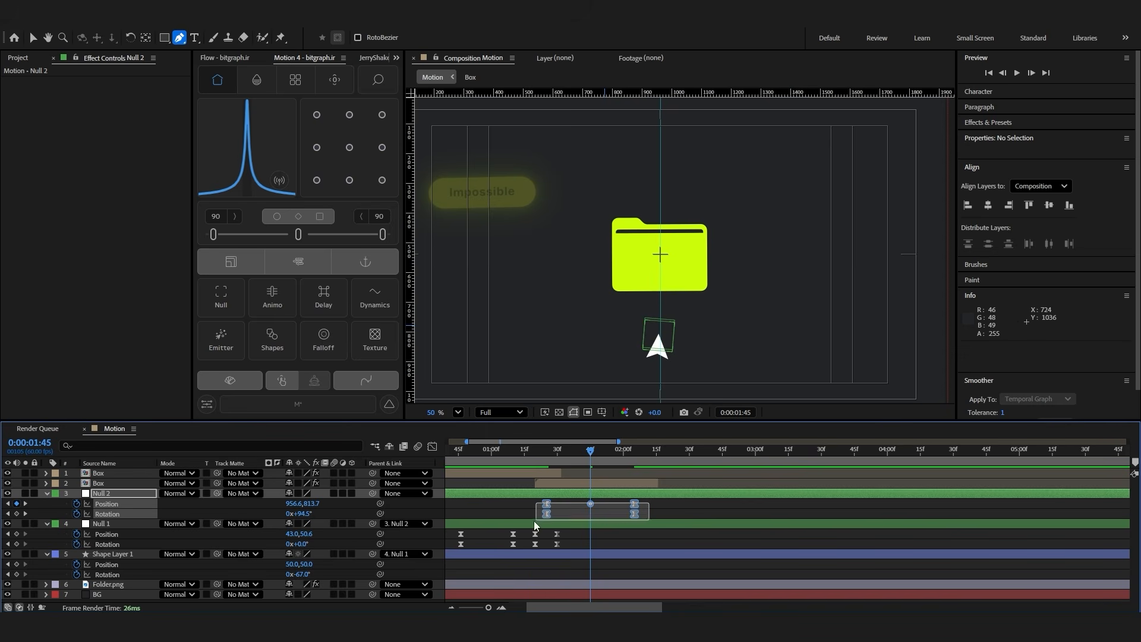
Widen Null 2's arc beneath the folder and shift its keyframes earlier to start at 0:00:01:14
{"action": "left_click", "coordinate": [298, 236]}
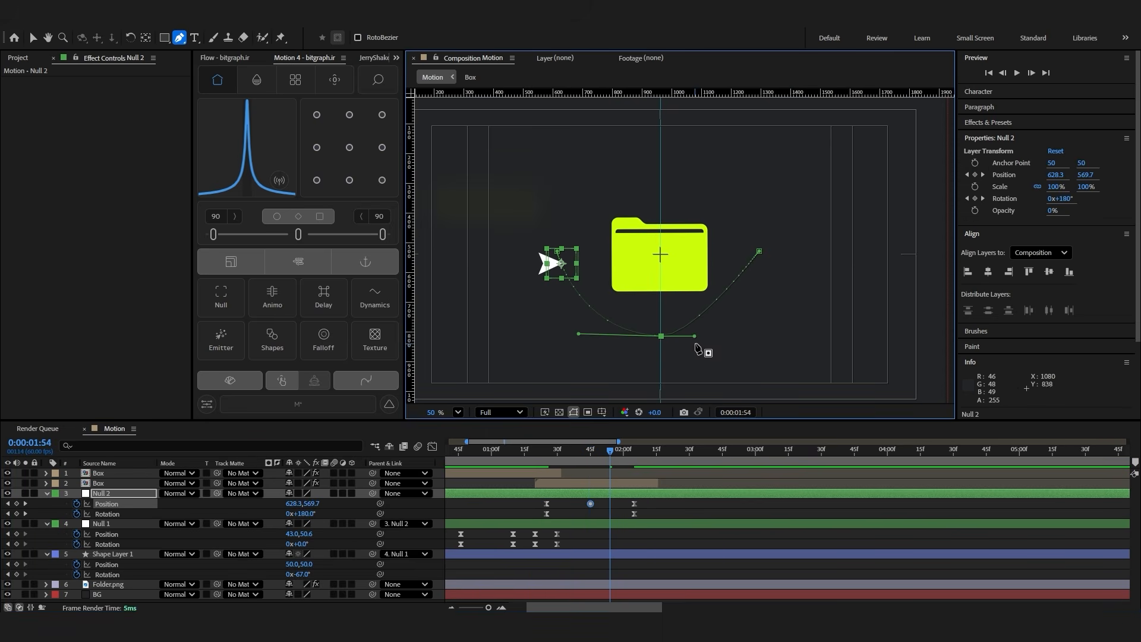
{"action": "left_click_drag", "start_coordinate": [694, 337], "coordinate": [746, 340]}
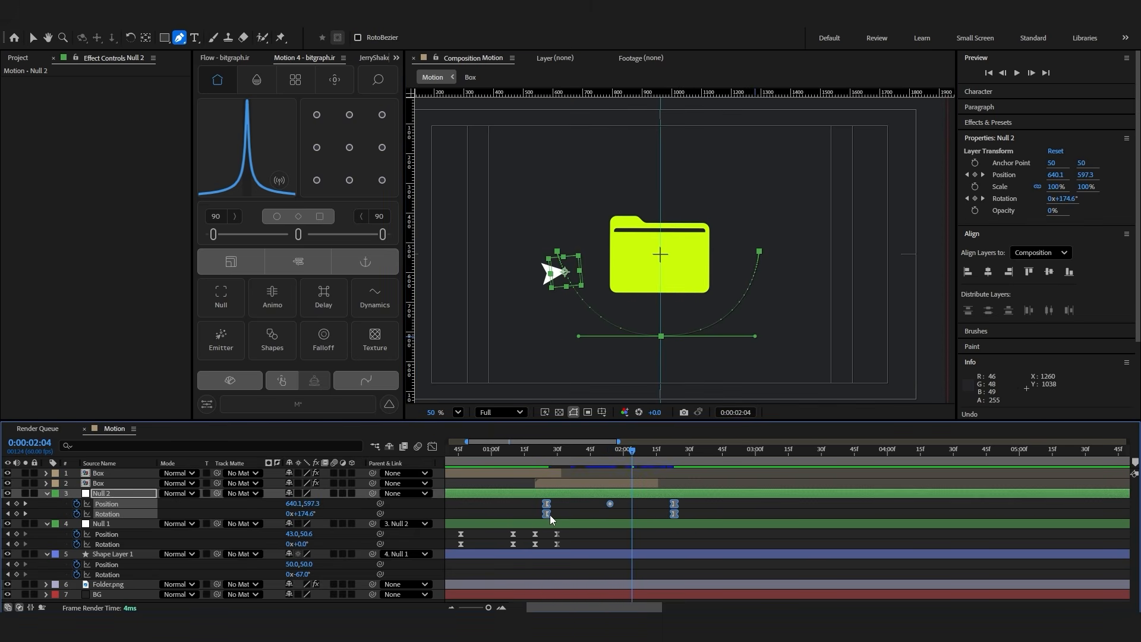
{"action": "left_click_drag", "start_coordinate": [547, 515], "coordinate": [522, 515]}
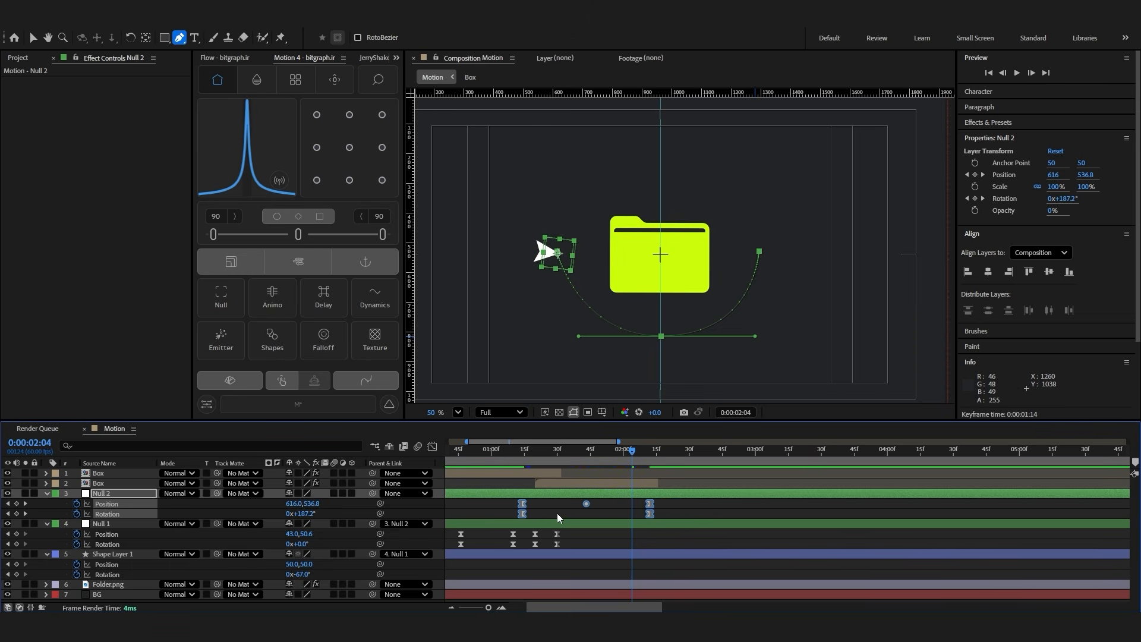
{"action": "left_click", "coordinate": [670, 519]}
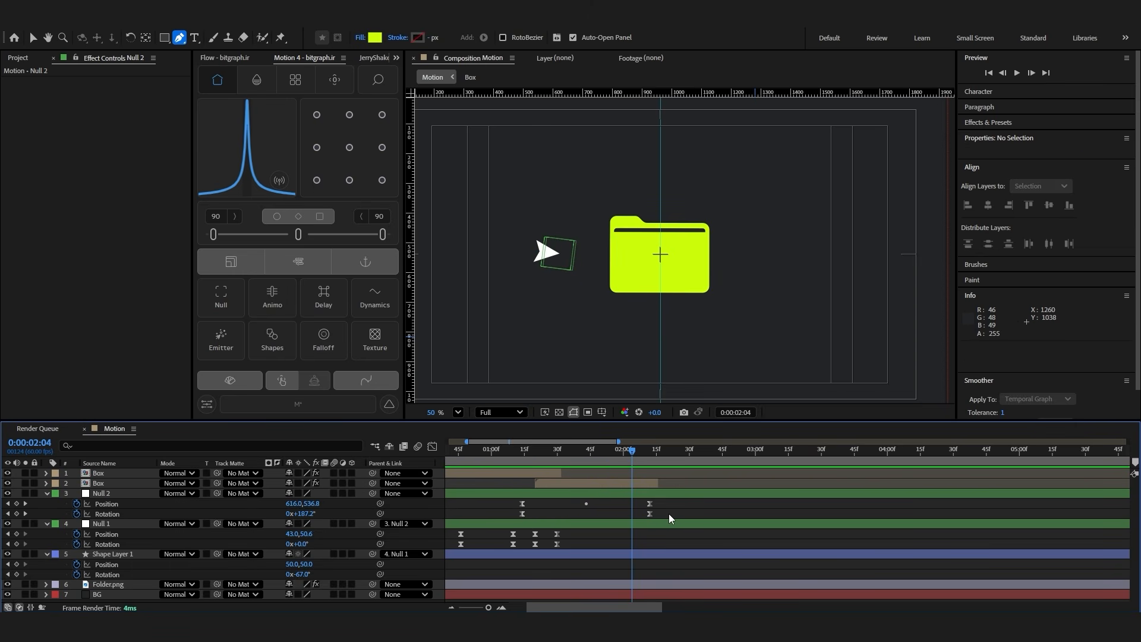
Copy one click's keyframes from Null 1 and Folder.png and paste them at 0:00:02:12
{"action": "left_click", "coordinate": [498, 585]}
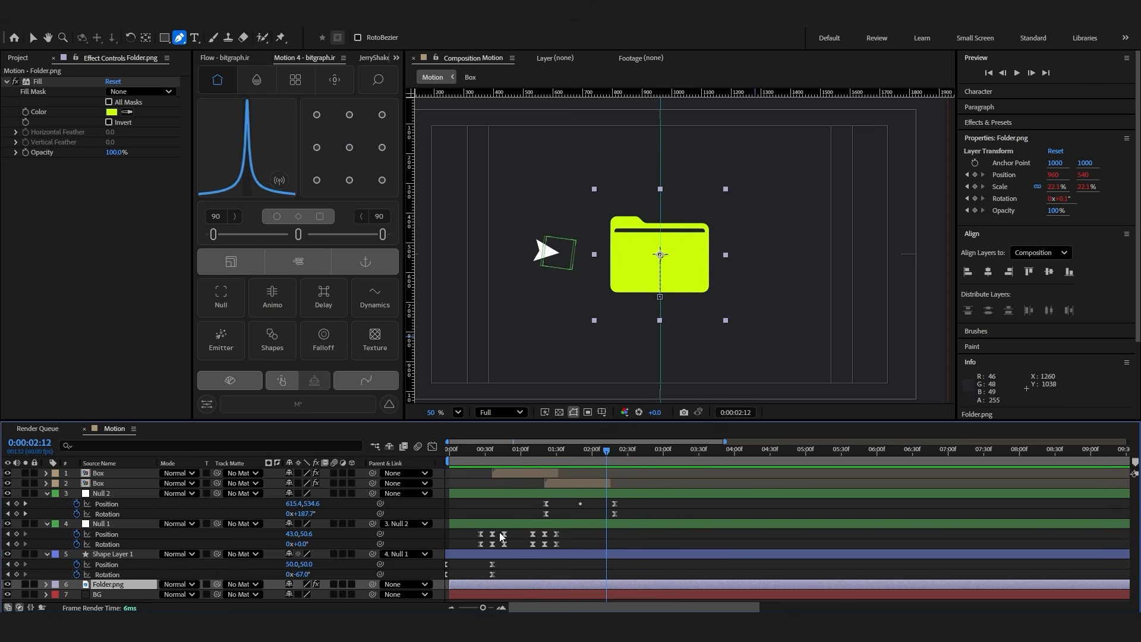
{"action": "key", "text": "u"}
{"action": "scroll", "coordinate": [502, 556], "scroll_direction": "down", "scroll_amount": 1}
{"action": "left_click_drag", "start_coordinate": [513, 569], "coordinate": [474, 593]}
{"action": "left_click_drag", "start_coordinate": [517, 504], "coordinate": [479, 519]}
{"action": "key", "text": "ctrl+c"}
{"action": "key", "text": "ctrl+v"}
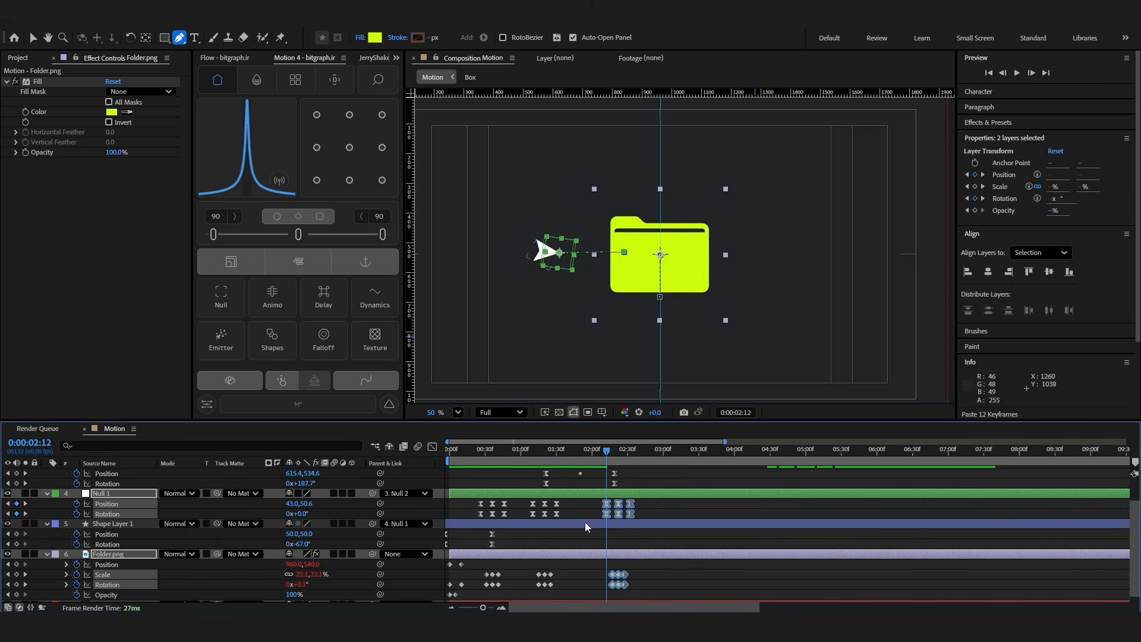
Paste the copied click keyframes onto Null 1 and Folder.png again at 0:00:02:42
{"action": "left_click", "coordinate": [631, 460]}
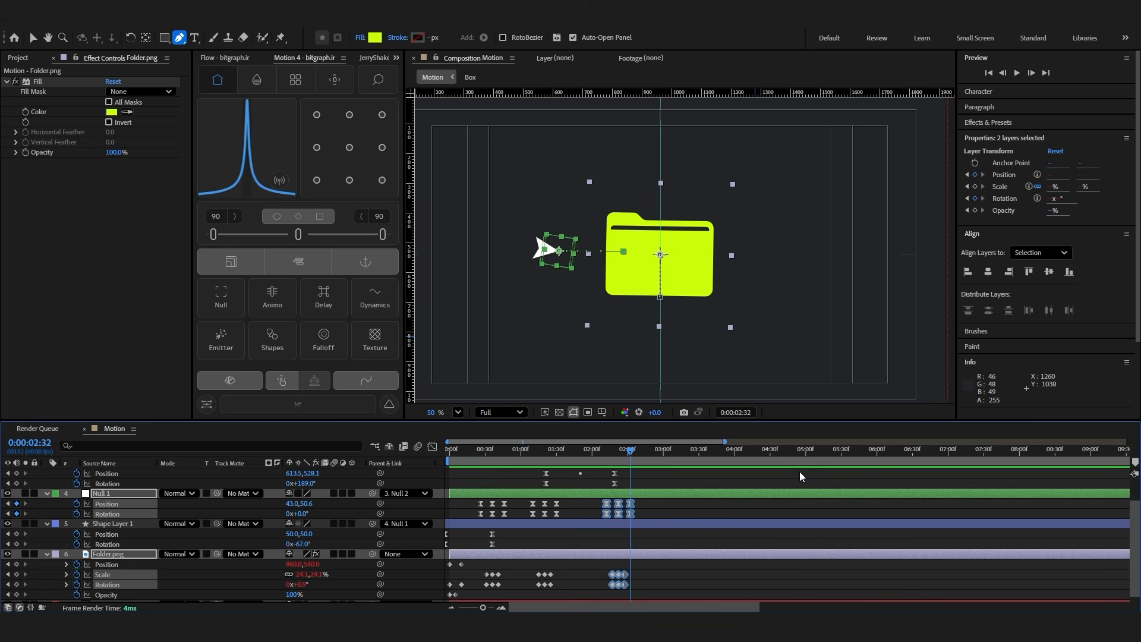
{"action": "key", "text": "shift+Page_Down"}
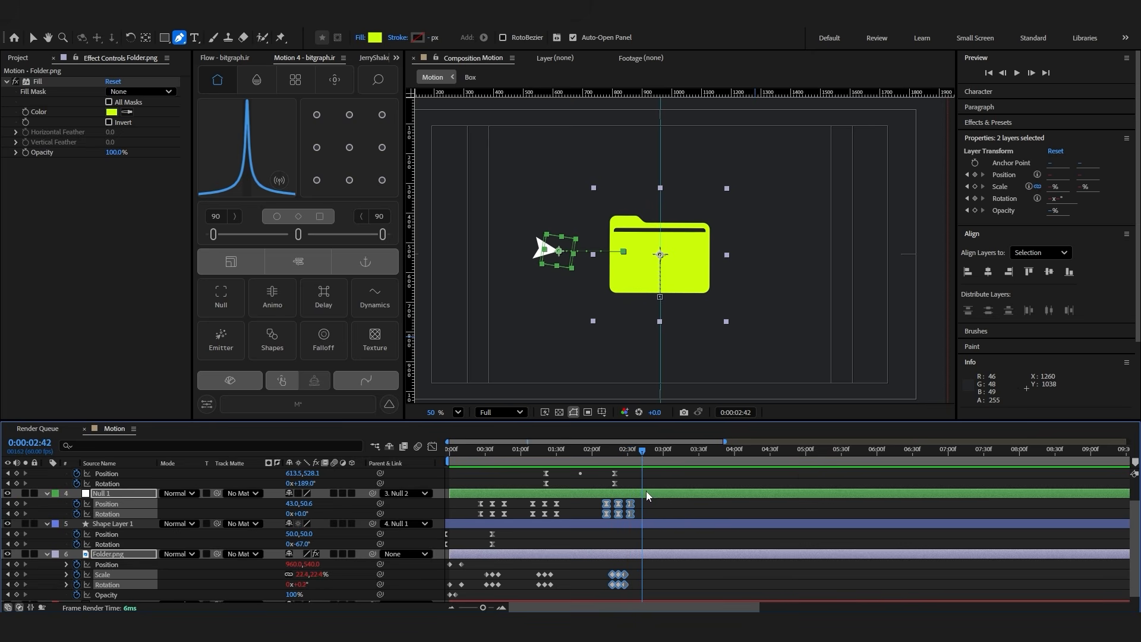
{"action": "key", "text": "ctrl+v"}
Copy the latest click keyframes of Null 1 and Folder.png and paste them at 0:00:03:07
{"action": "key", "text": "shift+Page_Down"}
{"action": "key", "text": "shift+Page_Down"}
{"action": "scroll", "coordinate": [701, 497], "scroll_direction": "up", "scroll_amount": 1}
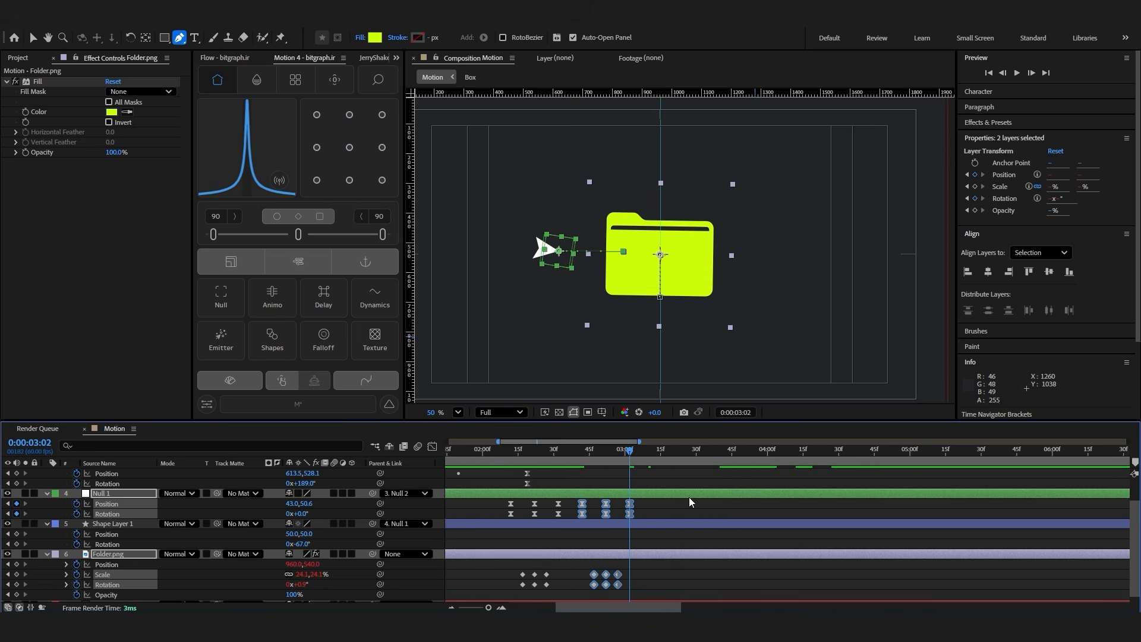
{"action": "left_click", "coordinate": [690, 503]}
{"action": "left_click_drag", "start_coordinate": [689, 502], "coordinate": [628, 524]}
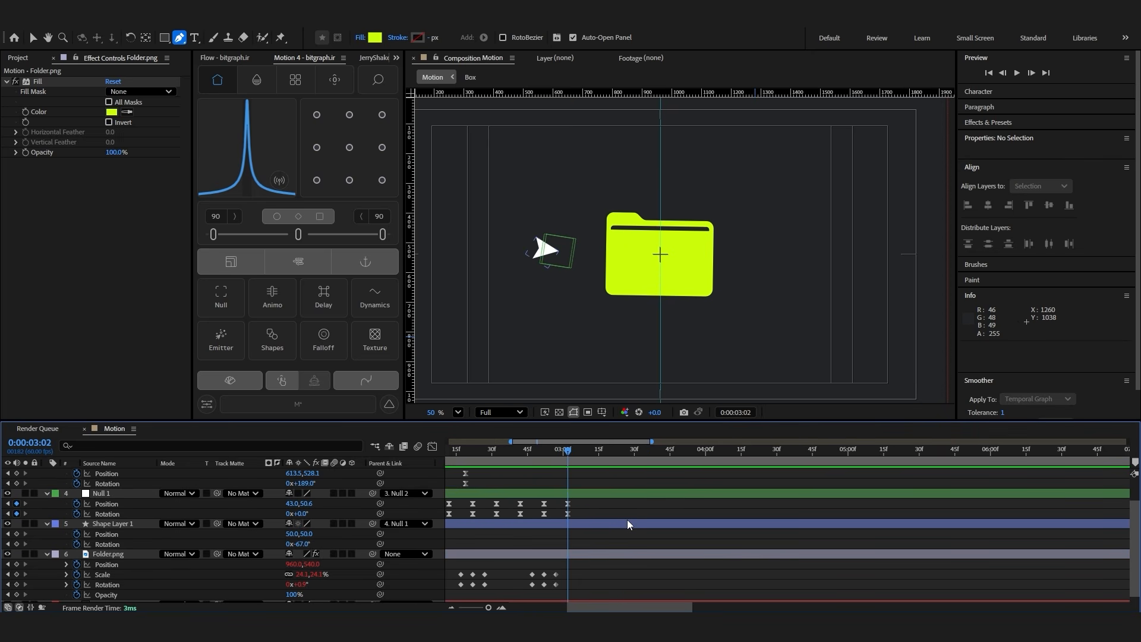
{"action": "key", "text": "Page_Down"}
{"action": "key", "text": "Page_Down"}
{"action": "key", "text": "Page_Down"}
{"action": "key", "text": "Page_Down"}
{"action": "key", "text": "Page_Down"}
{"action": "left_click_drag", "start_coordinate": [585, 505], "coordinate": [515, 583]}
{"action": "key", "text": "ctrl+c"}
{"action": "key", "text": "ctrl+v"}
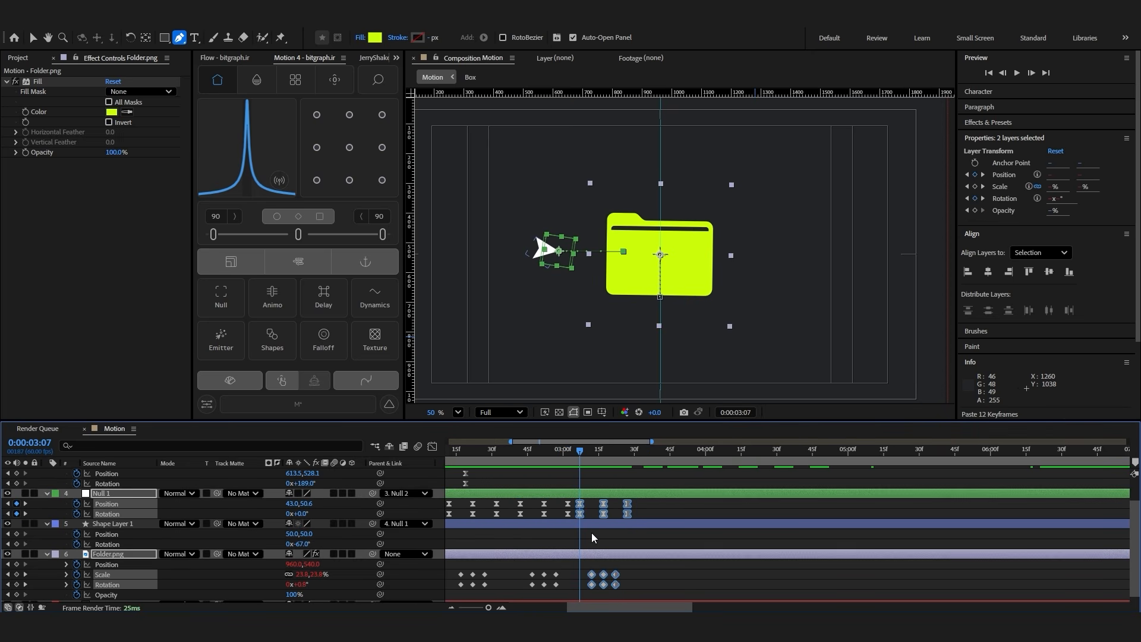
Compress the pasted click keyframes to end at 0:00:03:21 and paste a copy of them at 0:00:03:22
{"action": "left_click_drag", "start_coordinate": [625, 509], "coordinate": [613, 510]}
{"action": "left_click", "coordinate": [613, 449]}
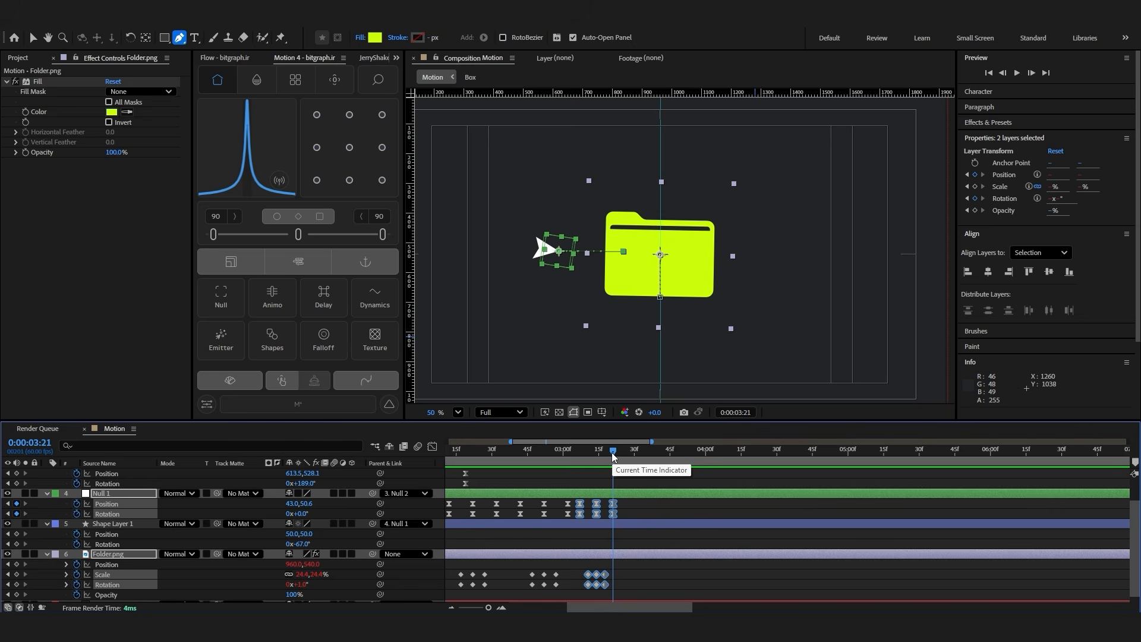
{"action": "key", "text": "Page_Down"}
{"action": "left_click_drag", "start_coordinate": [635, 509], "coordinate": [573, 593]}
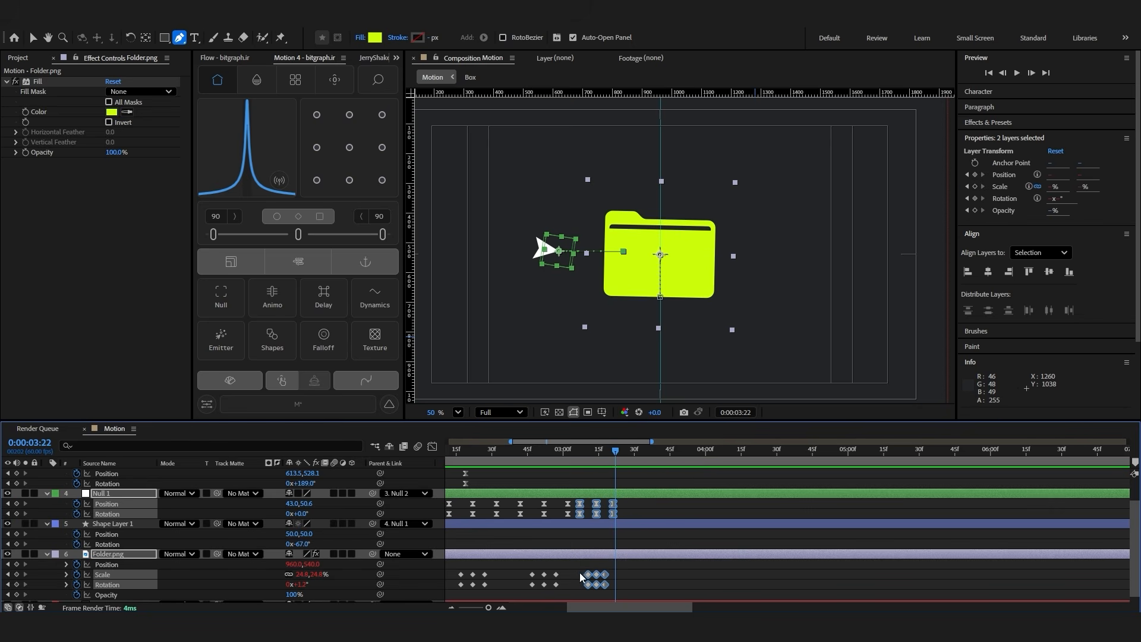
{"action": "scroll", "coordinate": [620, 538], "scroll_direction": "up", "scroll_amount": 3}
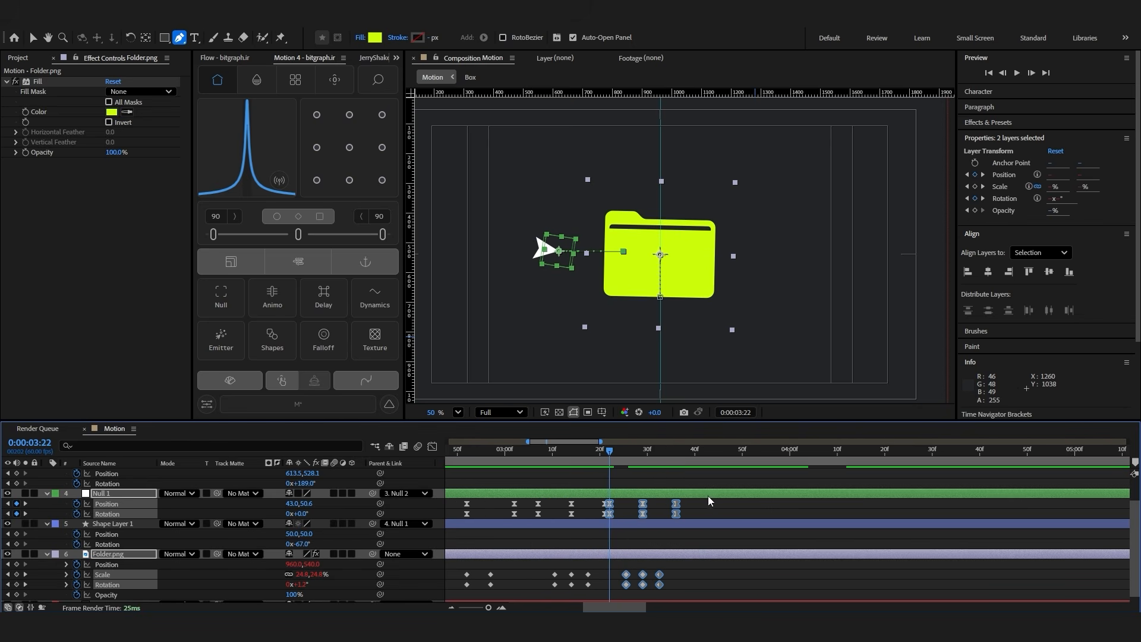
Compress the newest click keyframes and paste further, tighter copies after them to make the clicks speed up
{"action": "left_click_drag", "start_coordinate": [677, 508], "coordinate": [606, 578]}
{"action": "left_click", "coordinate": [690, 516]}
{"action": "scroll", "coordinate": [689, 512], "scroll_direction": "down", "scroll_amount": 1}
{"action": "key", "text": "ctrl+c"}
{"action": "left_click", "coordinate": [668, 454]}
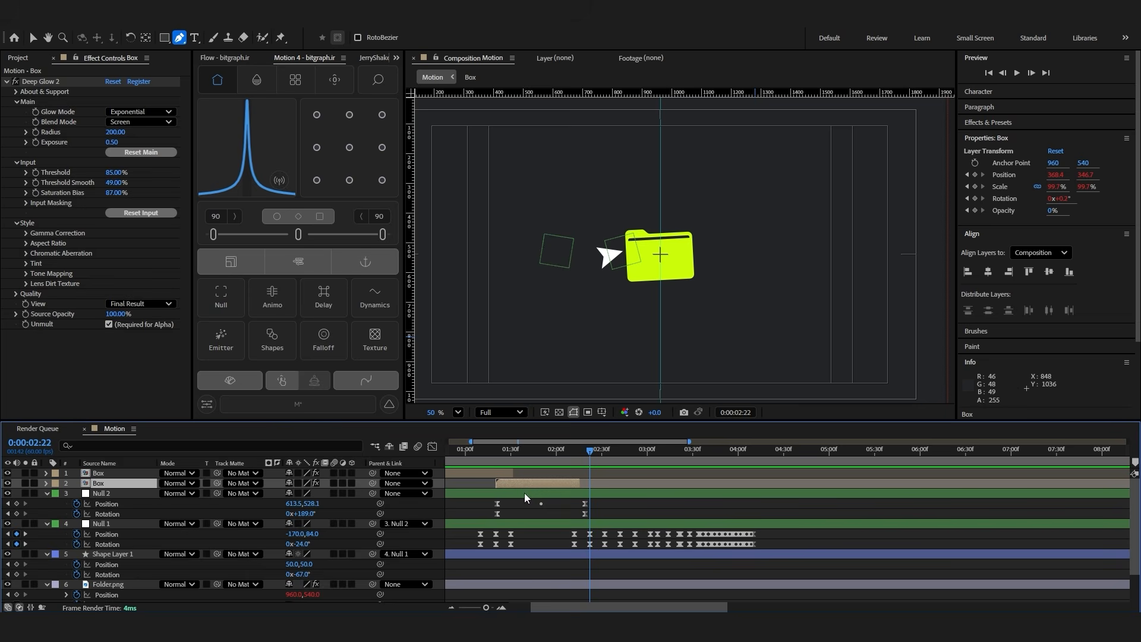
Duplicate the second Box layer and shift the copy to start at 0:00:02:22
{"action": "key", "text": "ctrl+d"}
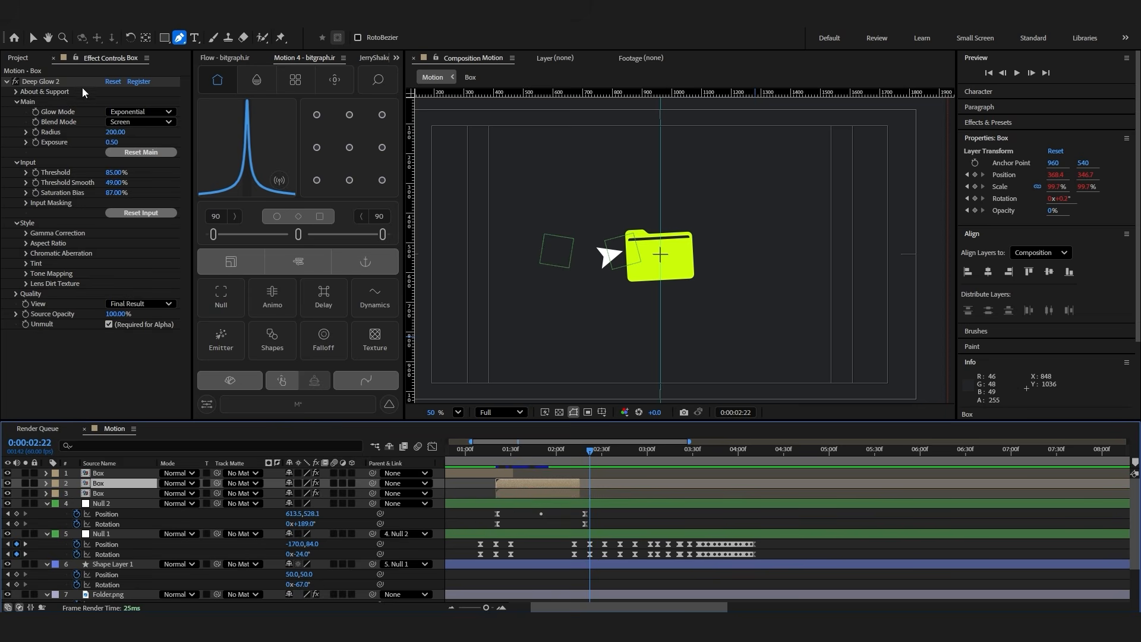
{"action": "left_click", "coordinate": [32, 37]}
{"action": "left_click_drag", "start_coordinate": [515, 484], "coordinate": [601, 484]}
{"action": "scroll", "coordinate": [601, 484], "scroll_direction": "up", "scroll_amount": 2}
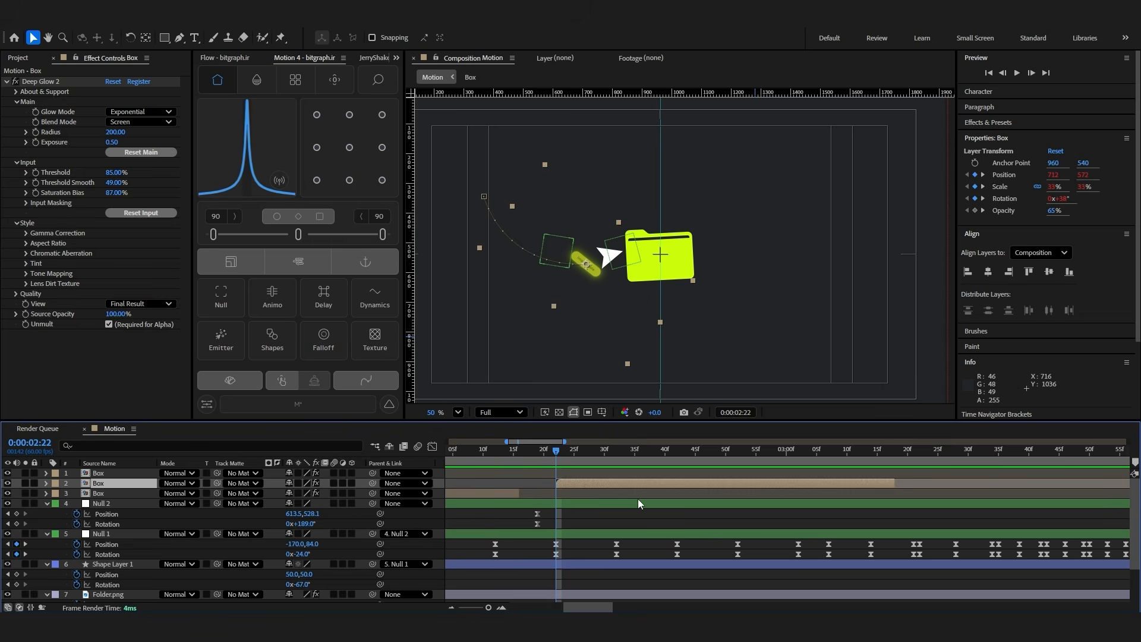
Move the copied Box's motion path to the folder's other side, with its first position keyframe at 1156, 558
{"action": "key", "text": "u"}
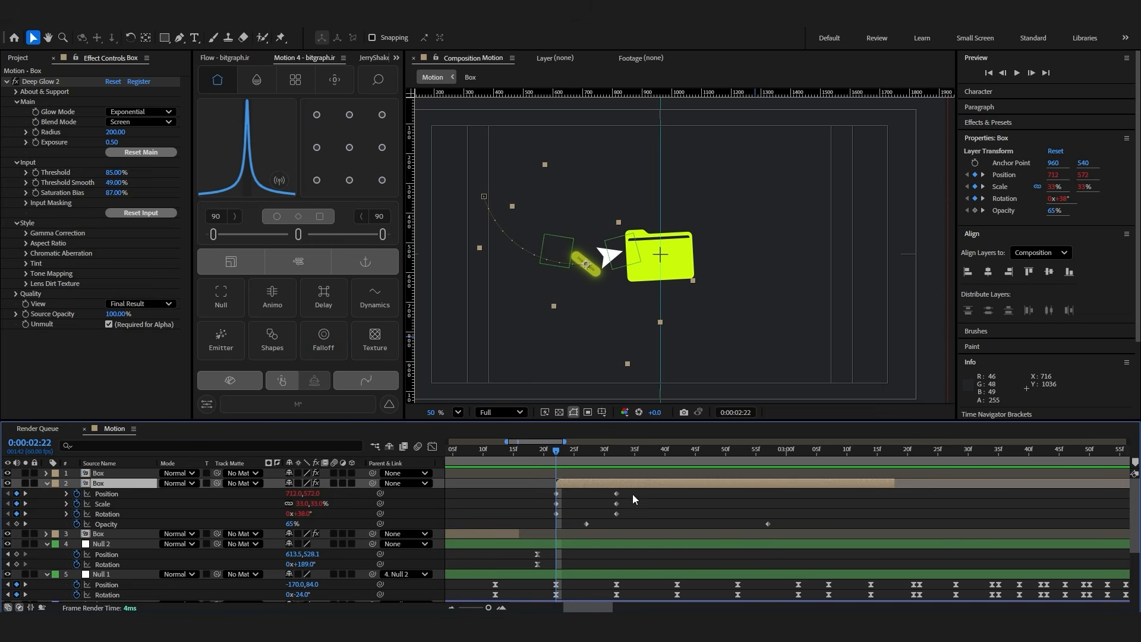
{"action": "left_click", "coordinate": [488, 200]}
{"action": "left_click_drag", "start_coordinate": [485, 197], "coordinate": [791, 175]}
{"action": "left_click_drag", "start_coordinate": [905, 253], "coordinate": [729, 270]}
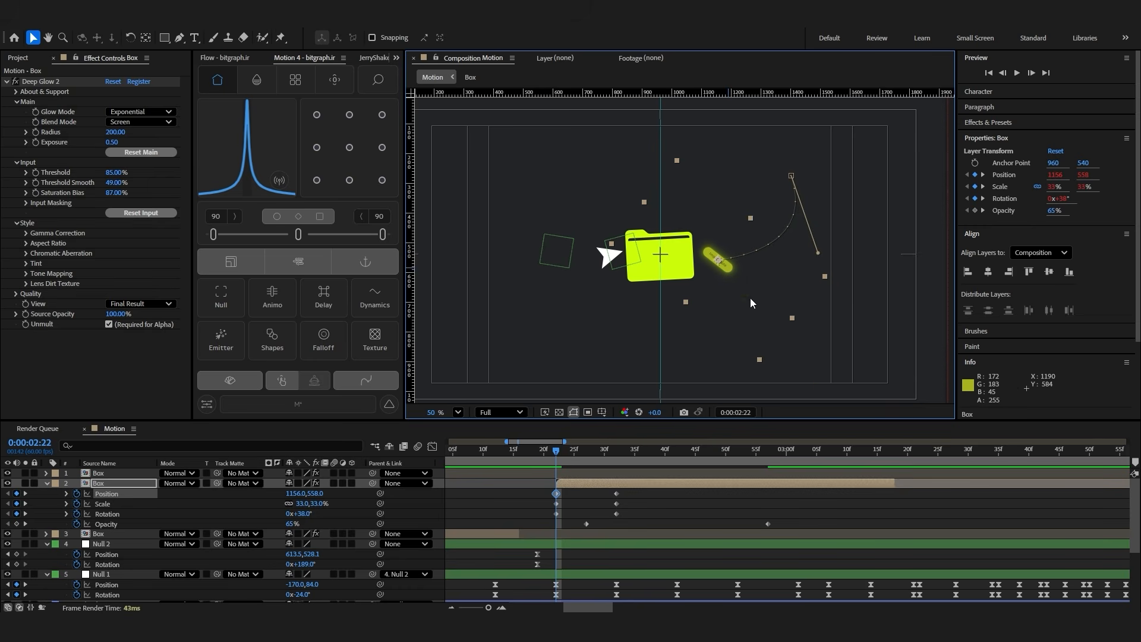
Shorten the copied Box's fade-out by moving its final opacity keyframe earlier, to 0:00:02:45
{"action": "key", "text": "space"}
{"action": "left_click", "coordinate": [568, 482]}
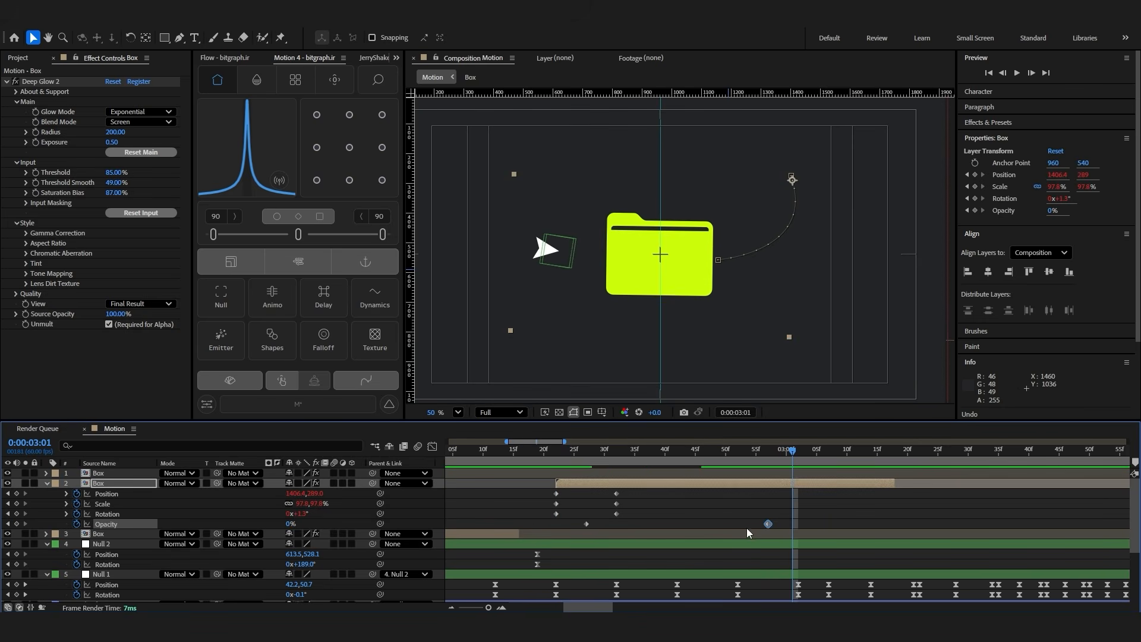
{"action": "left_click_drag", "start_coordinate": [767, 524], "coordinate": [697, 526]}
{"action": "left_click", "coordinate": [745, 511]}
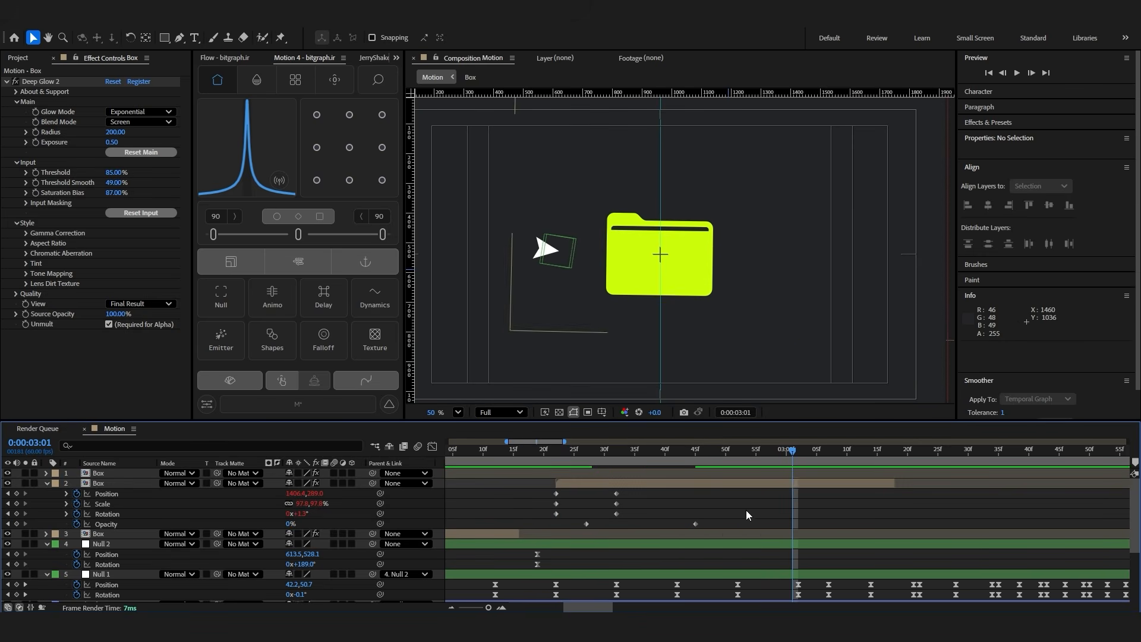
Duplicate the copied Box layer and shift the new copy to start at the next click, 0:00:02:52
{"action": "key", "text": "space"}
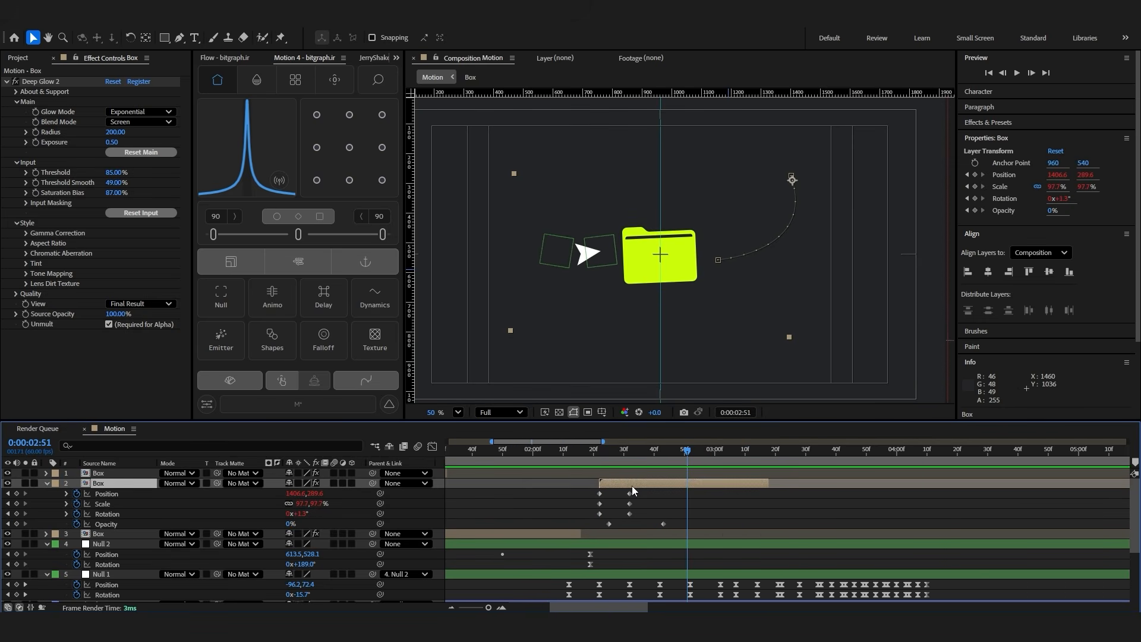
{"action": "key", "text": "ctrl+d"}
{"action": "scroll", "coordinate": [642, 511], "scroll_direction": "down", "scroll_amount": 2}
{"action": "left_click_drag", "start_coordinate": [643, 454], "coordinate": [660, 456]}
{"action": "left_click", "coordinate": [628, 454]}
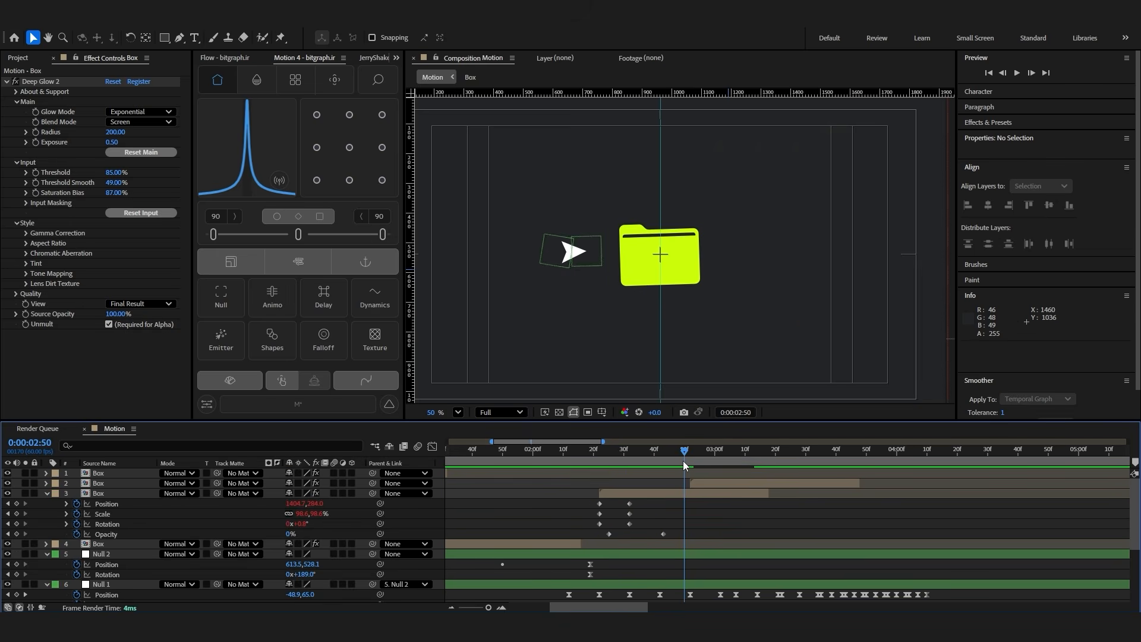
{"action": "key", "text": "space"}
{"action": "left_click", "coordinate": [678, 459]}
{"action": "key", "text": "space"}
{"action": "left_click", "coordinate": [714, 456]}
{"action": "scroll", "coordinate": [723, 503], "scroll_direction": "down", "scroll_amount": 1}
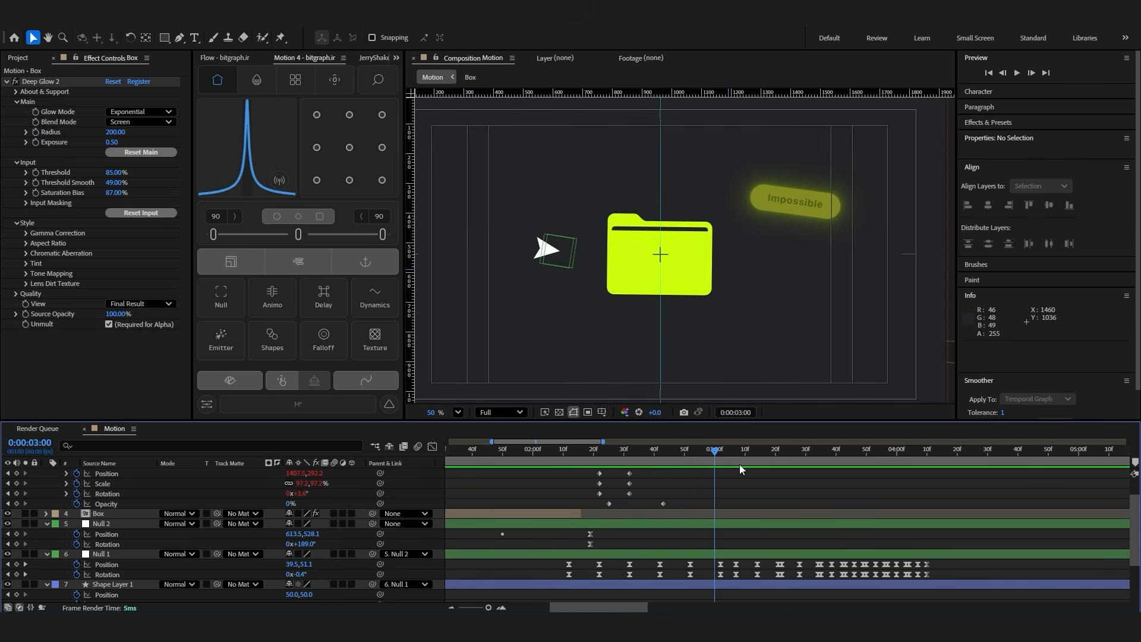
Duplicate the Box once more and shift this copy to start at 0:00:03:14
{"action": "left_click", "coordinate": [675, 458]}
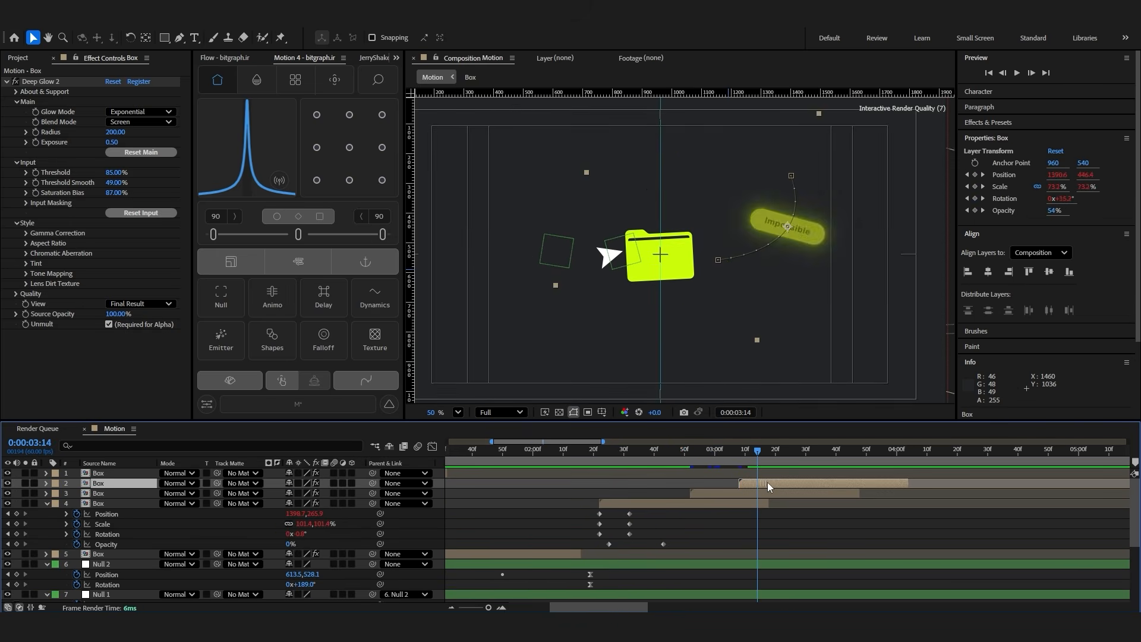
{"action": "left_click_drag", "start_coordinate": [767, 482], "coordinate": [787, 483]}
{"action": "left_click", "coordinate": [693, 450]}
{"action": "key", "text": "space"}
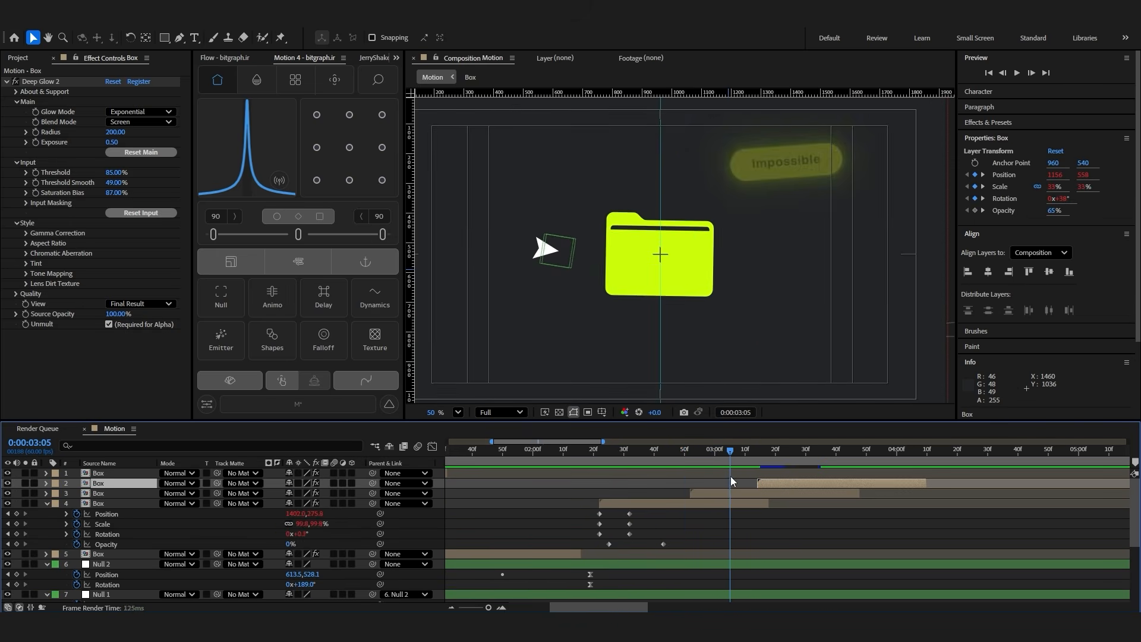
Move the final opacity keyframe of the Box starting at 0:00:03:14 to 0:00:03:30 for a quicker fade
{"action": "scroll", "coordinate": [775, 520], "scroll_direction": "down", "scroll_amount": 3}
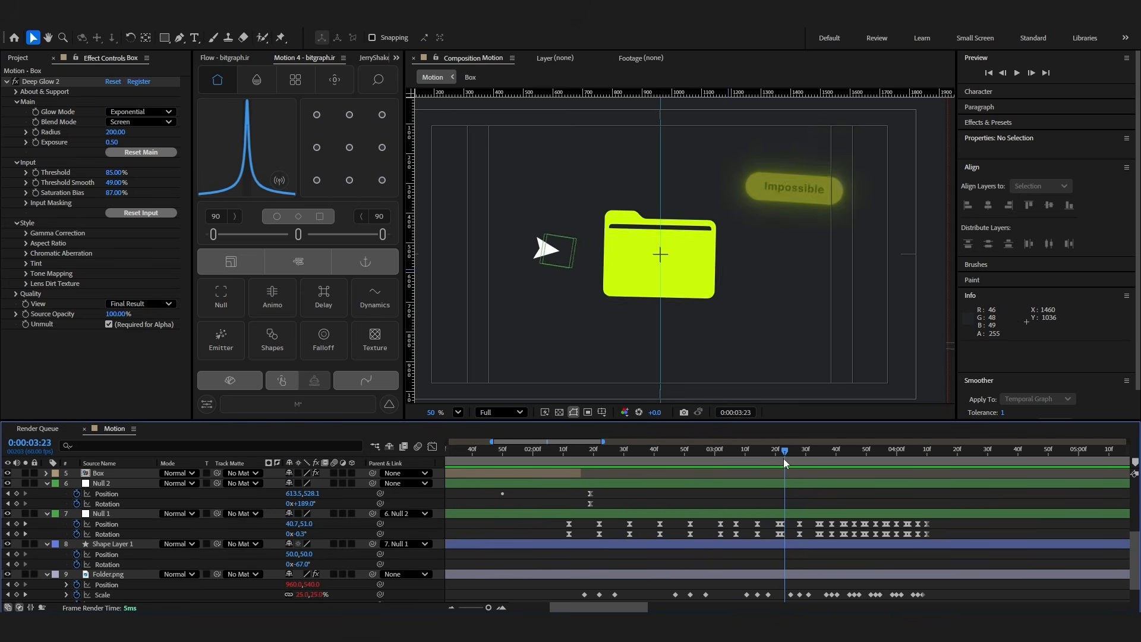
{"action": "scroll", "coordinate": [796, 520], "scroll_direction": "up", "scroll_amount": 3}
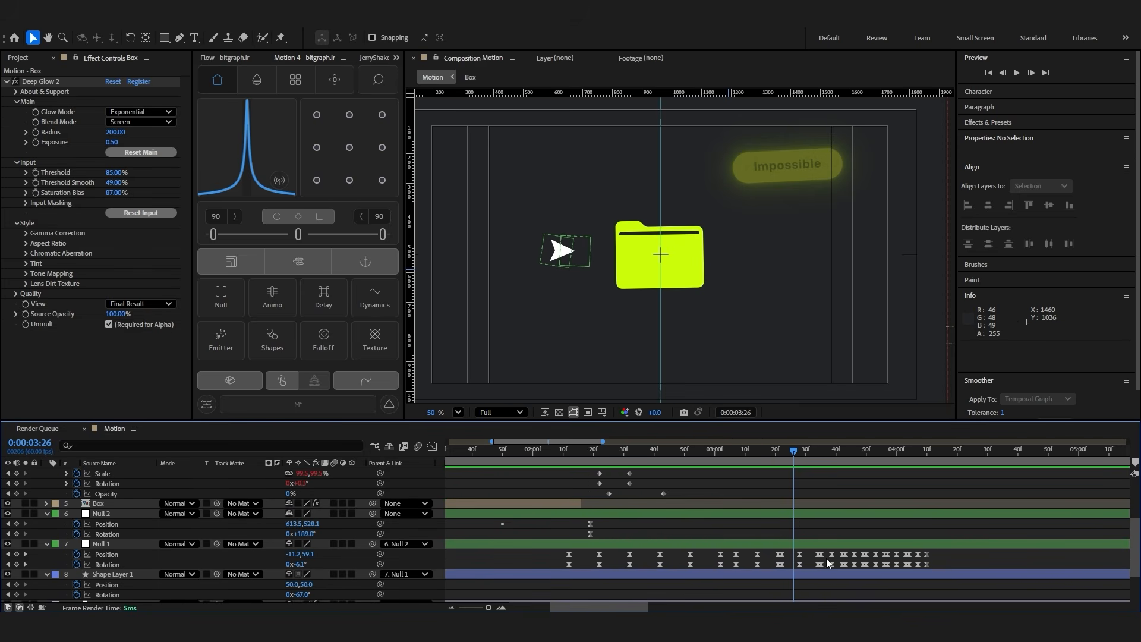
{"action": "scroll", "coordinate": [827, 562], "scroll_direction": "up", "scroll_amount": 3}
{"action": "scroll", "coordinate": [795, 514], "scroll_direction": "up", "scroll_amount": 3}
{"action": "left_click_drag", "start_coordinate": [821, 524], "coordinate": [808, 524]}
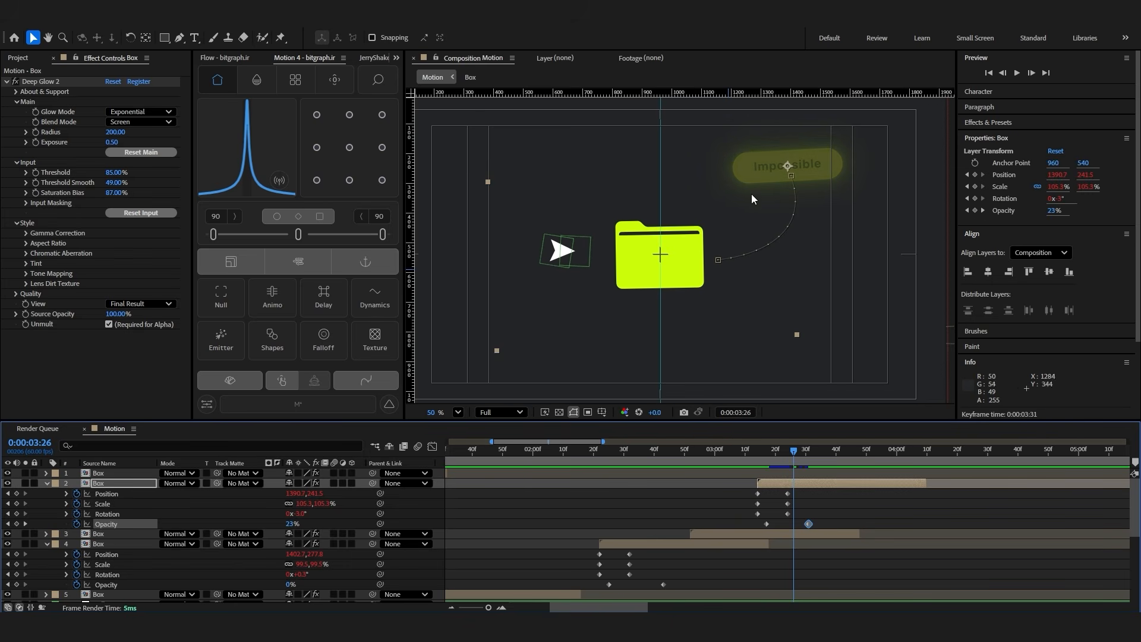
{"action": "left_click_drag", "start_coordinate": [809, 524], "coordinate": [805, 524]}
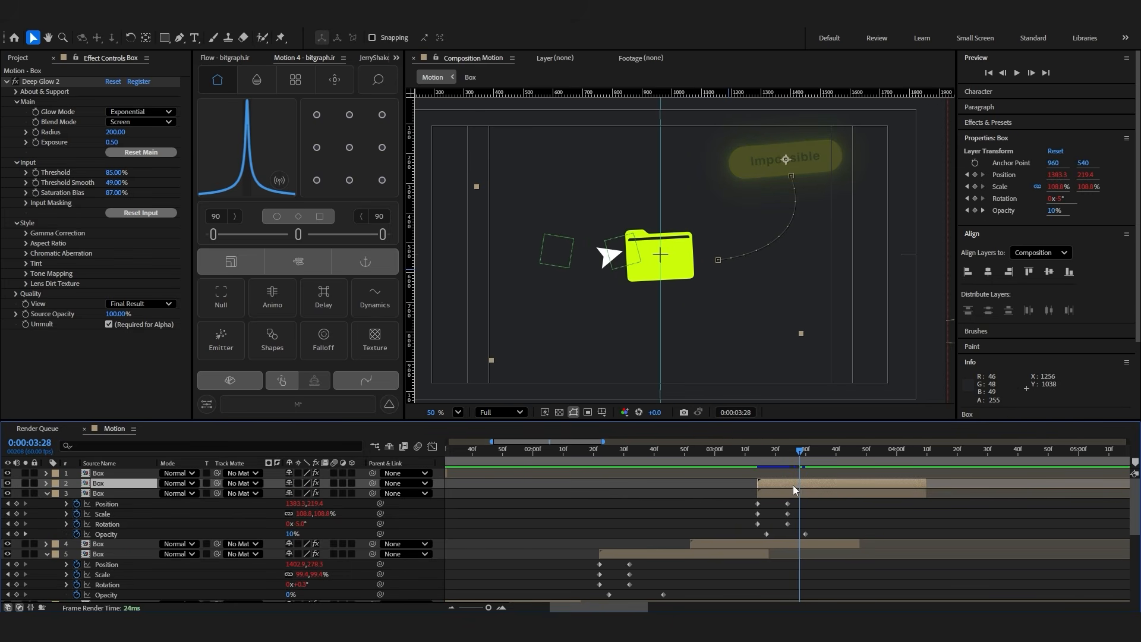
Make another Box copy starting at 0:00:03:39 and reveal its keyframes
{"action": "left_click_drag", "start_coordinate": [793, 485], "coordinate": [836, 492]}
{"action": "left_click_drag", "start_coordinate": [797, 462], "coordinate": [816, 461]}
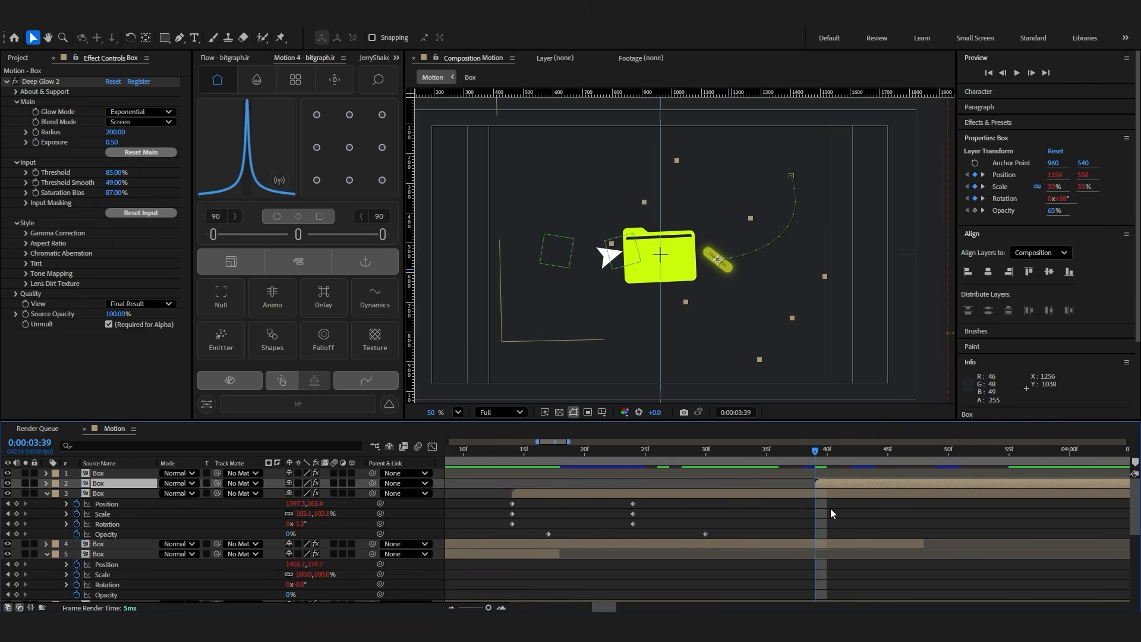
{"action": "key", "text": "u"}
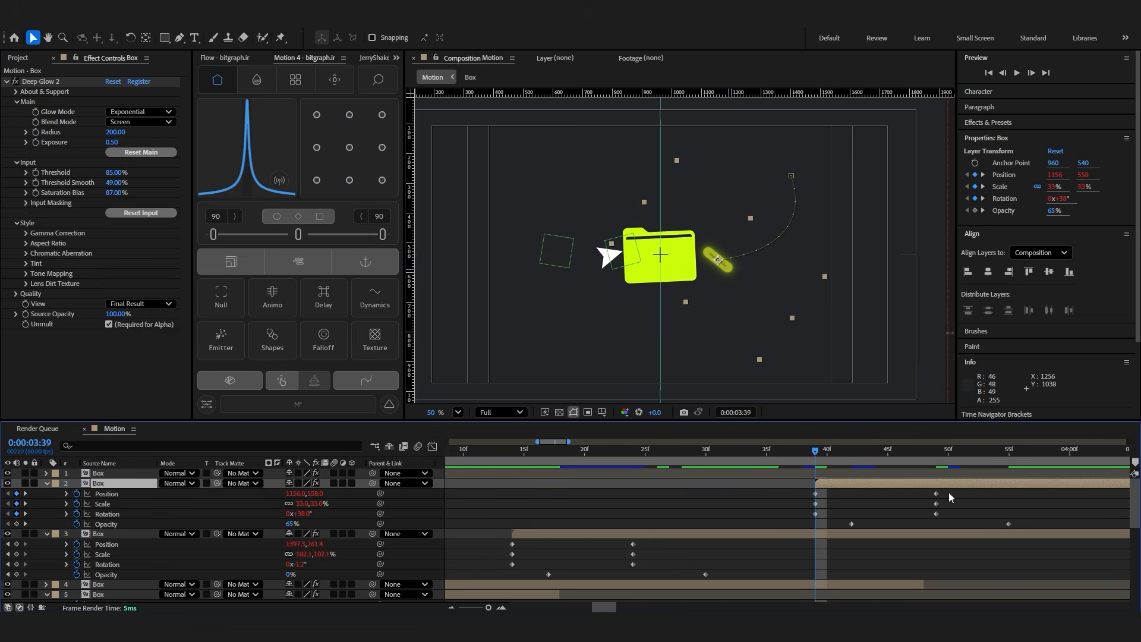
Compress the newest Box's animation, ending its transform keyframes at 0:00:03:44 and placing its opacity keyframes at 0:00:03:41 and 0:00:03:50
{"action": "left_click_drag", "start_coordinate": [935, 493], "coordinate": [875, 493]}
{"action": "left_click", "coordinate": [1019, 528]}
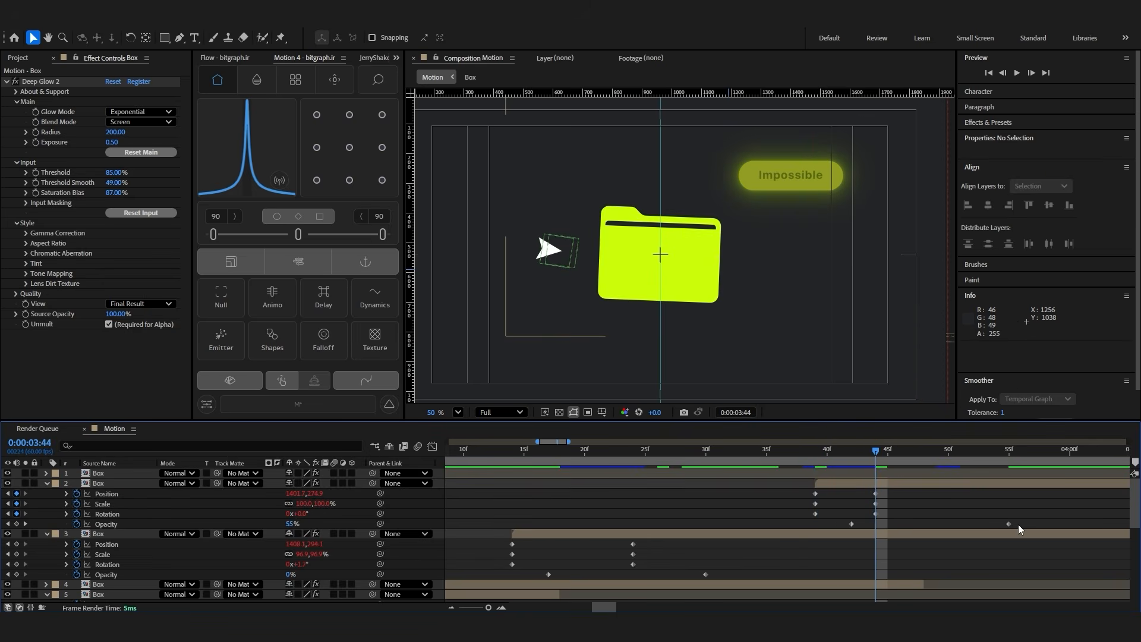
{"action": "left_click_drag", "start_coordinate": [1009, 524], "coordinate": [951, 529]}
{"action": "left_click_drag", "start_coordinate": [851, 524], "coordinate": [839, 524]}
Stagger further copies of the shortened Box over the remaining fast clicks and preview the result
{"action": "left_click", "coordinate": [781, 452]}
{"action": "key", "text": "space"}
{"action": "key", "text": "space"}
{"action": "key", "text": "space"}
{"action": "left_click", "coordinate": [790, 453]}
{"action": "key", "text": "space"}
{"action": "left_click", "coordinate": [815, 453]}
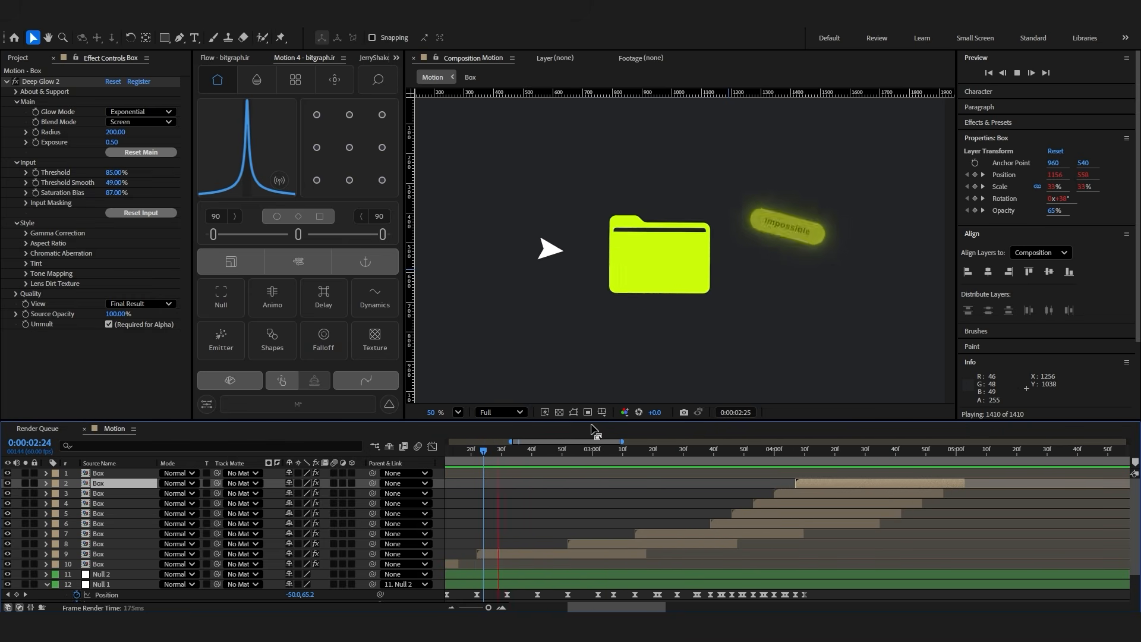
Create a new null at 0:00:04:07, place it over the folder's edge at 831.5, 532.1, and parent Null 2 to it
{"action": "scroll", "coordinate": [676, 477], "scroll_direction": "down", "scroll_amount": 2}
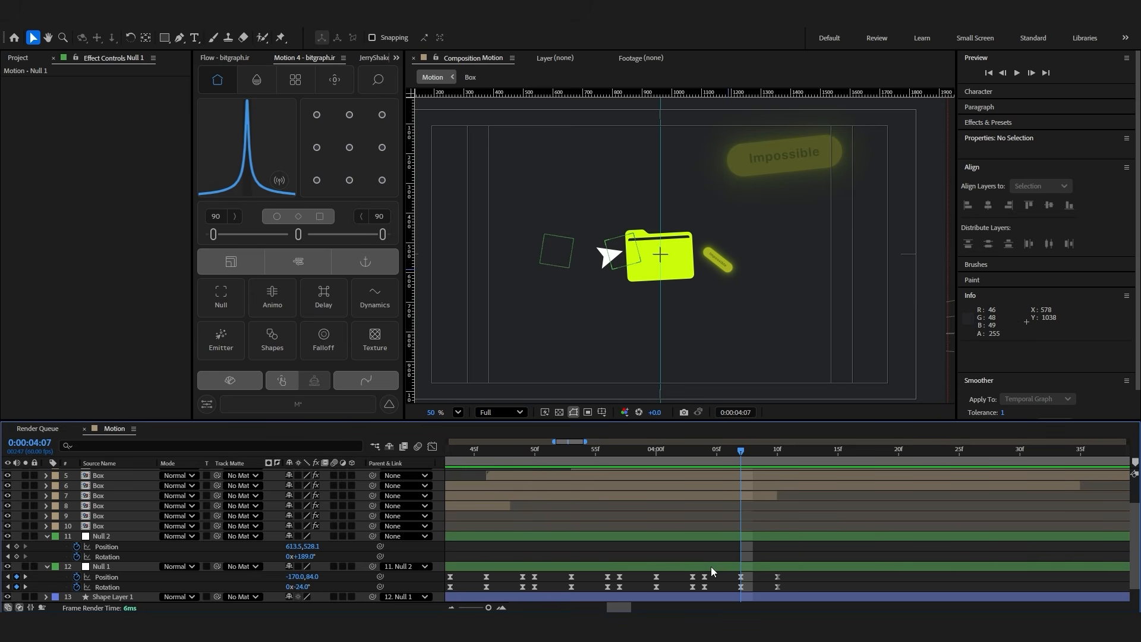
{"action": "scroll", "coordinate": [711, 546], "scroll_direction": "down", "scroll_amount": 1}
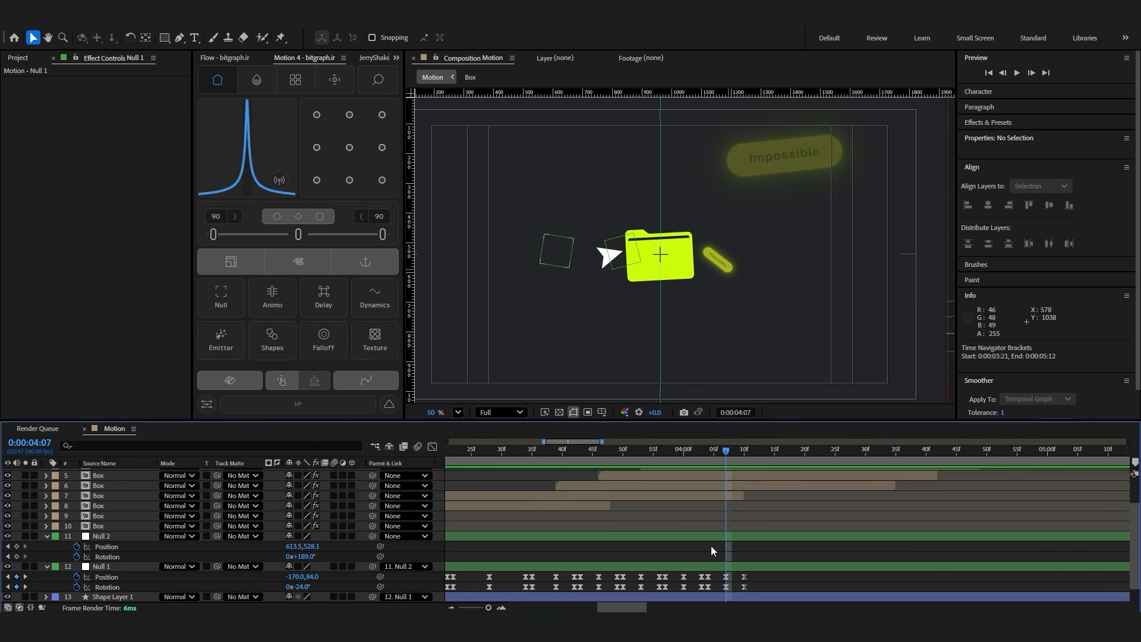
{"action": "left_click", "coordinate": [708, 537]}
{"action": "left_click", "coordinate": [225, 294]}
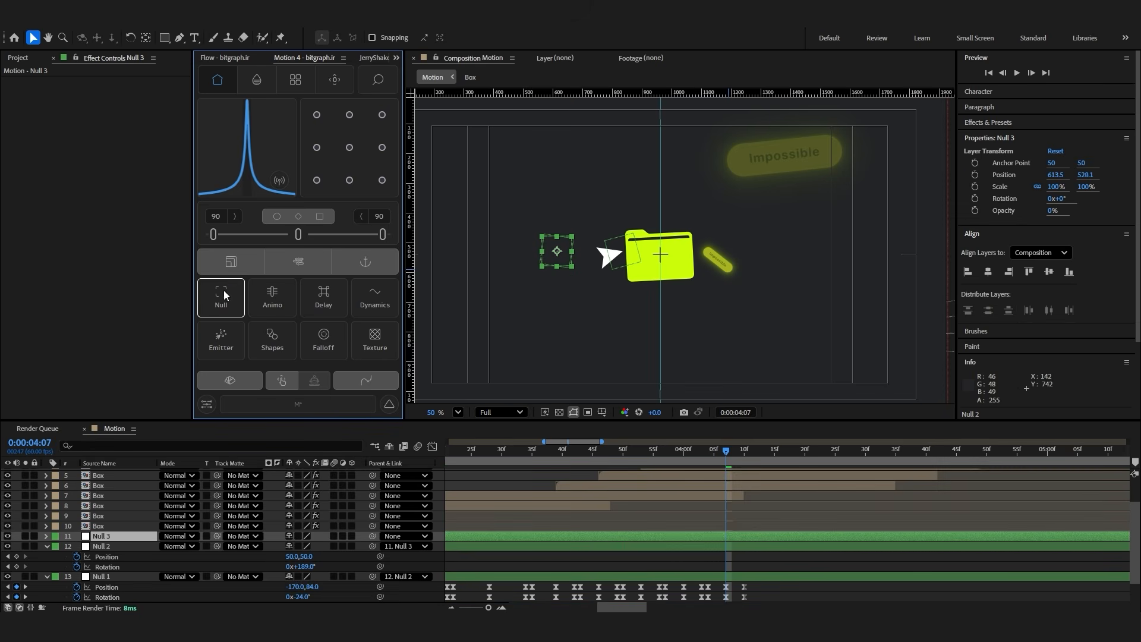
{"action": "left_click", "coordinate": [405, 546]}
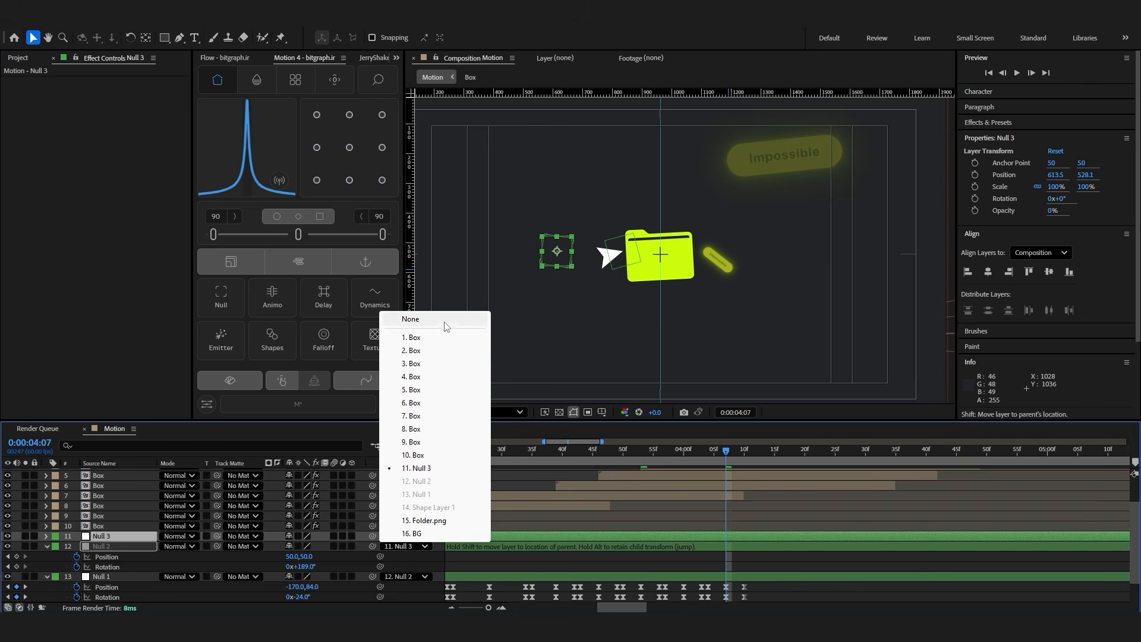
{"action": "left_click", "coordinate": [410, 319]}
{"action": "left_click_drag", "start_coordinate": [556, 250], "coordinate": [630, 254]}
{"action": "left_click_drag", "start_coordinate": [372, 546], "coordinate": [76, 558]}
Keyframe the new null's position and rotation at 0:00:04:07 and move it on a curved exit path to 1993.8, -400.5 at 0:00:04:47
{"action": "key", "text": "alt+shift+p"}
{"action": "key", "text": "shift+r"}
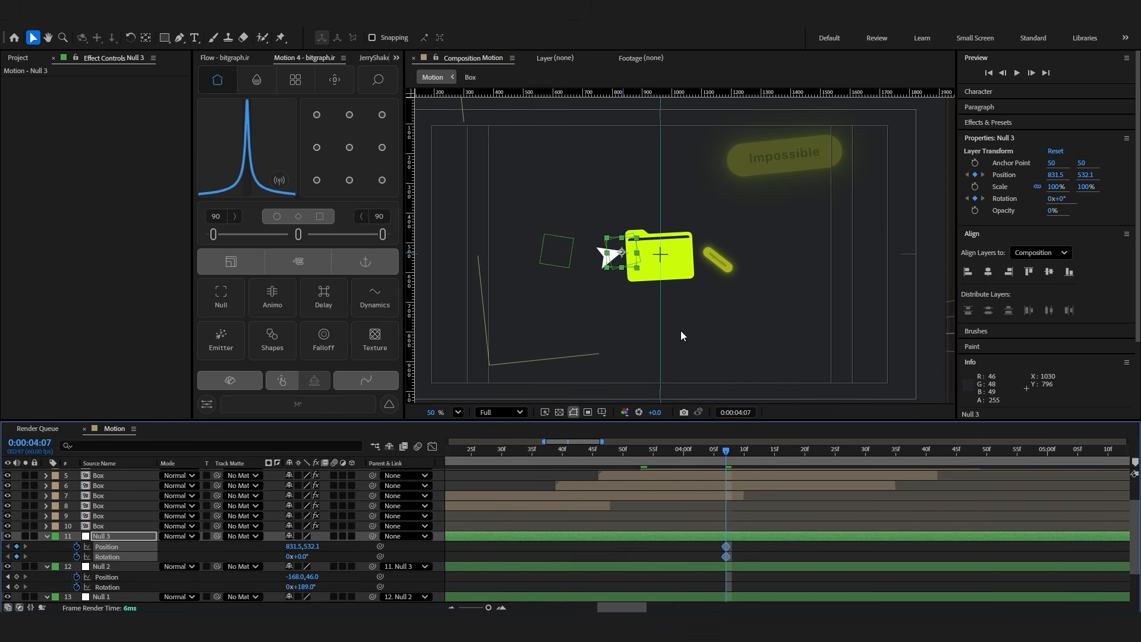
{"action": "key", "text": "shift+Page_Down"}
{"action": "key", "text": "shift+Page_Down"}
{"action": "key", "text": "shift+Page_Down"}
{"action": "key", "text": "shift+Page_Down"}
{"action": "scroll", "coordinate": [680, 331], "scroll_direction": "down", "scroll_amount": 3}
{"action": "left_click_drag", "start_coordinate": [649, 251], "coordinate": [818, 272]}
{"action": "left_click", "coordinate": [178, 37]}
Set the null's rotation to -76° at 0:00:04:47 and ease its keyframes with values 100 and 20
{"action": "left_click_drag", "start_coordinate": [295, 557], "coordinate": [262, 565]}
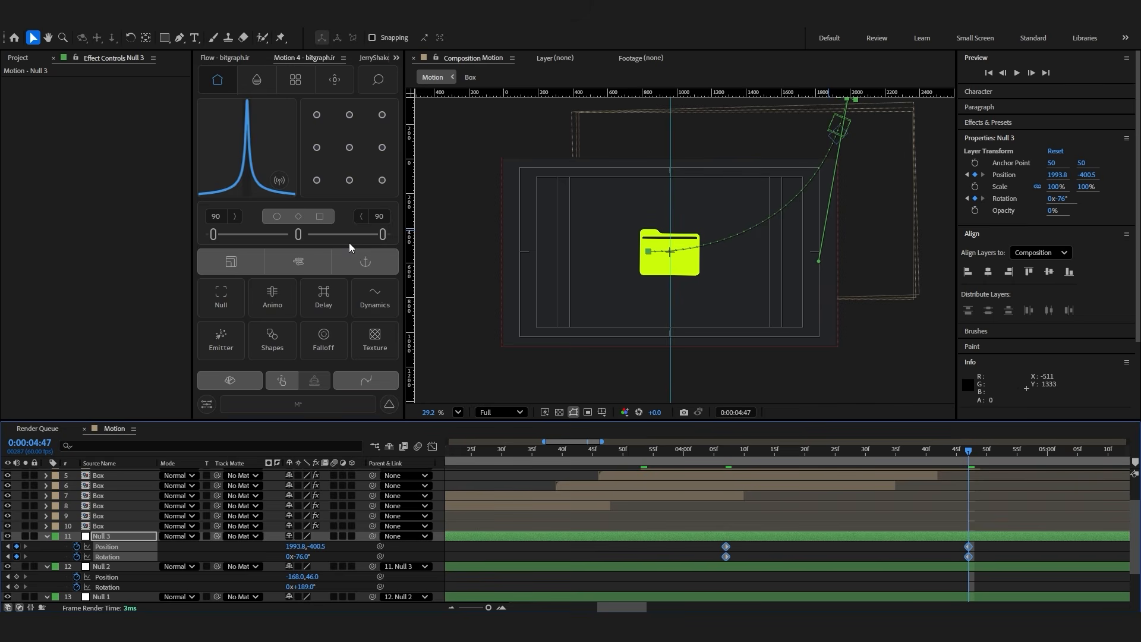
{"action": "left_click_drag", "start_coordinate": [382, 235], "coordinate": [324, 235]}
{"action": "left_click", "coordinate": [209, 197]}
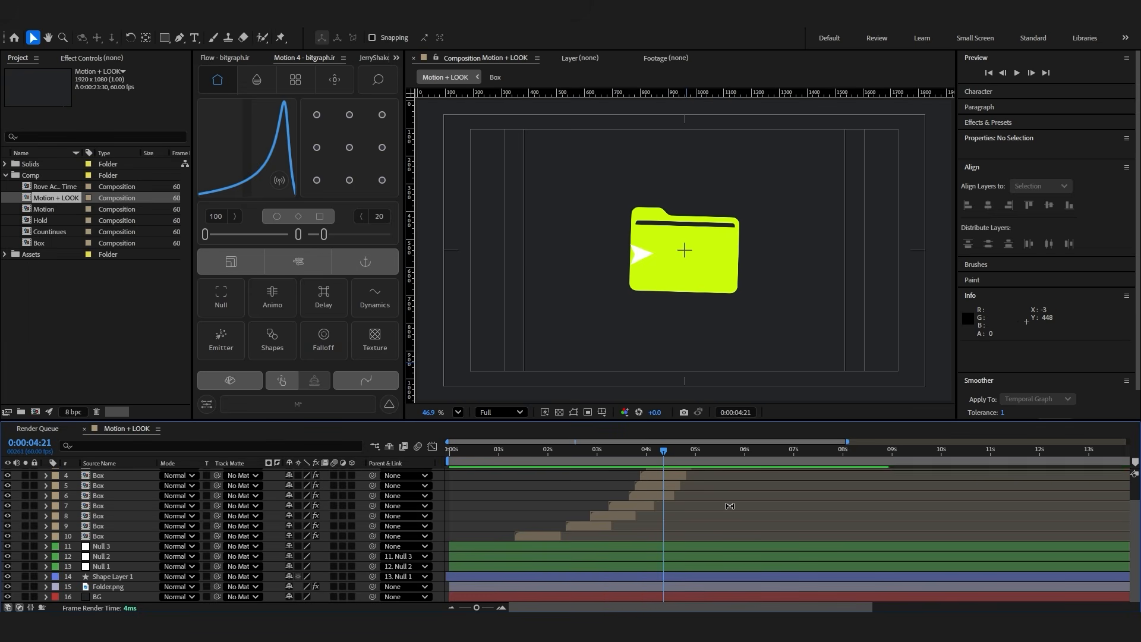
In the Motion + LOOK composition, add a Drop Shadow layer style to the cursor's shape layer and reduce its settings
{"action": "scroll", "coordinate": [638, 266], "scroll_direction": "up", "scroll_amount": 1}
{"action": "scroll", "coordinate": [638, 266], "scroll_direction": "up", "scroll_amount": 1}
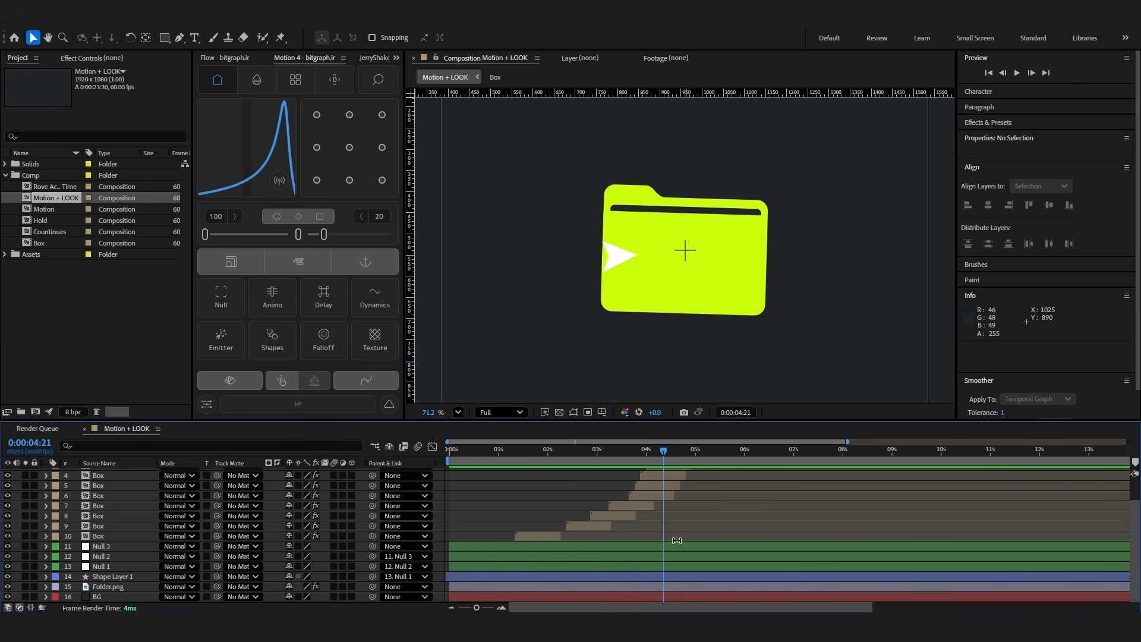
{"action": "left_click", "coordinate": [677, 579]}
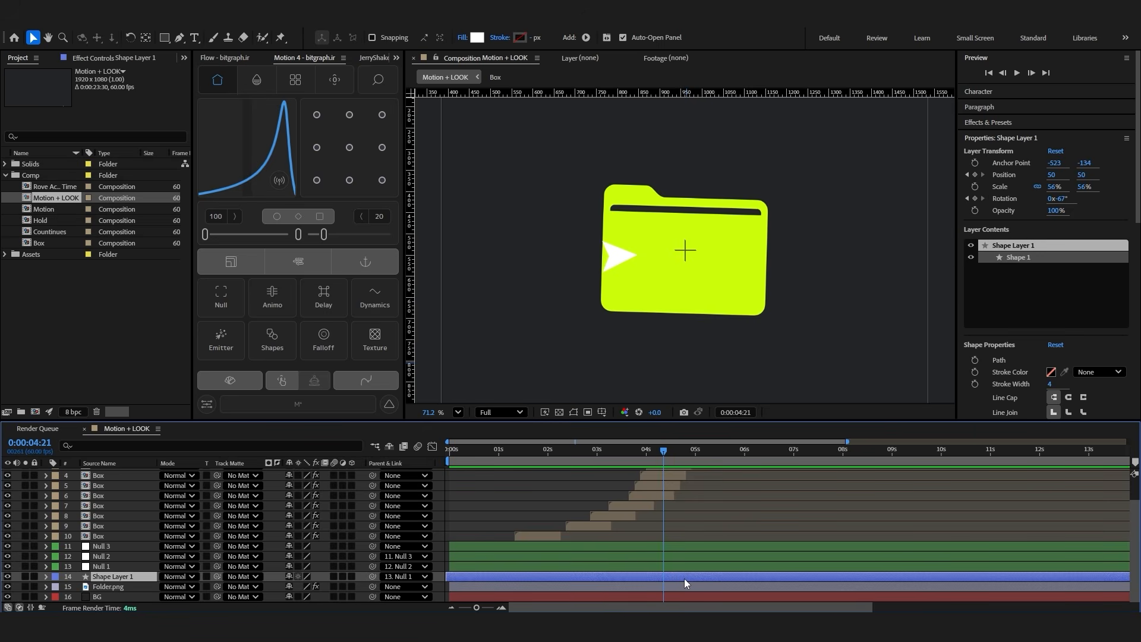
{"action": "right_click", "coordinate": [684, 579]}
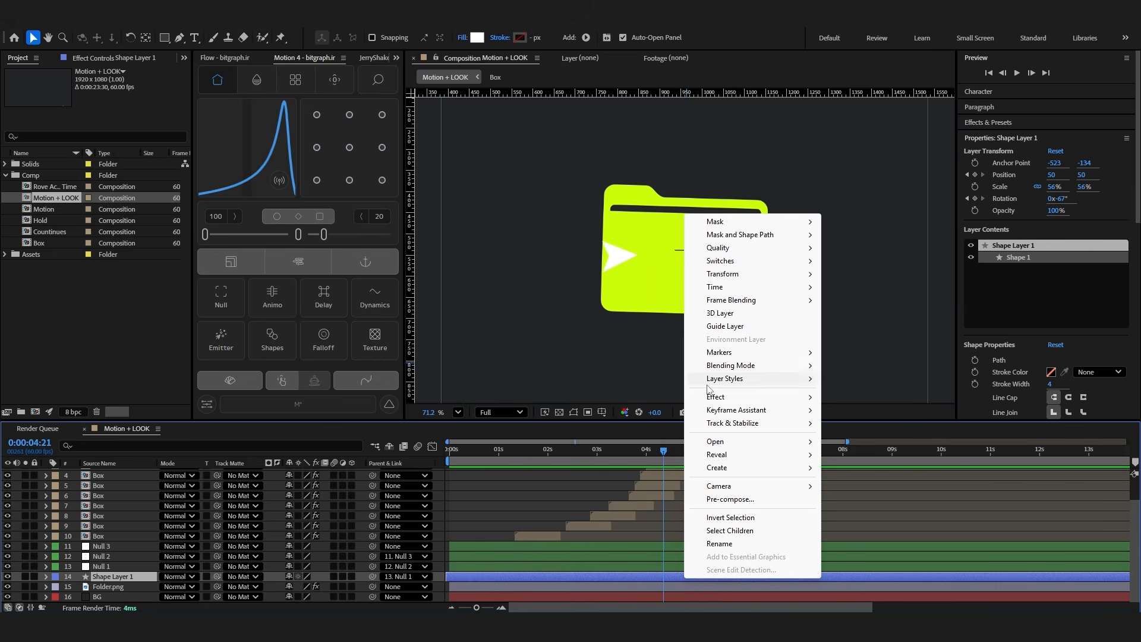
{"action": "mouse_move", "coordinate": [744, 386]}
{"action": "left_click", "coordinate": [853, 423]}
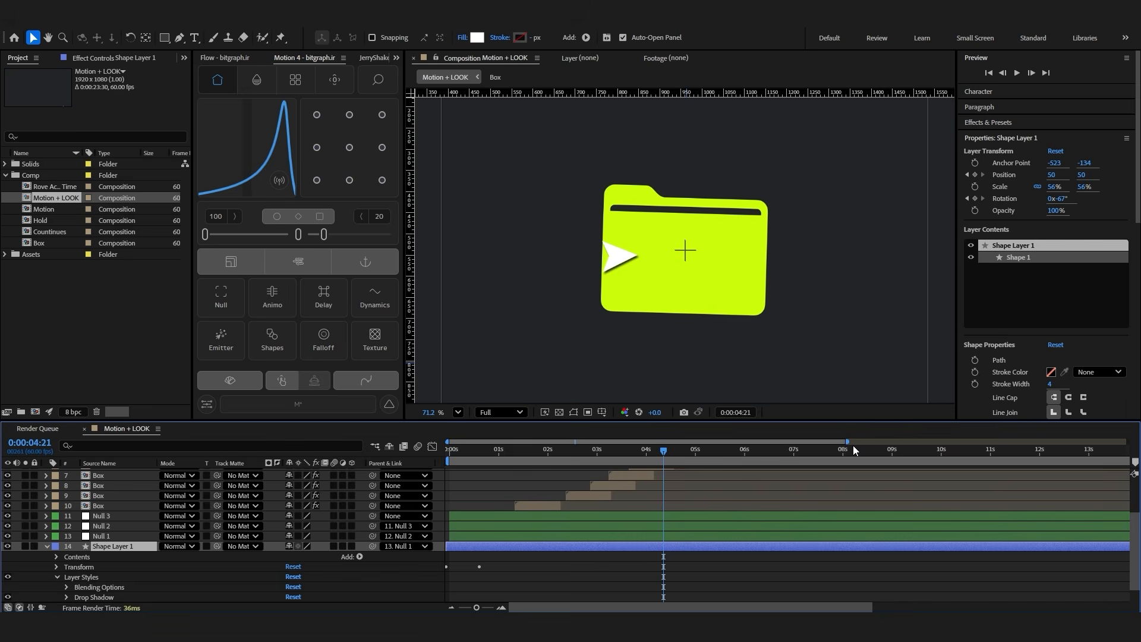
{"action": "scroll", "coordinate": [70, 575], "scroll_direction": "down", "scroll_amount": 1}
{"action": "left_click", "coordinate": [66, 576]}
{"action": "scroll", "coordinate": [254, 540], "scroll_direction": "down", "scroll_amount": 5}
{"action": "left_click_drag", "start_coordinate": [293, 557], "coordinate": [279, 557]}
{"action": "left_click_drag", "start_coordinate": [291, 506], "coordinate": [272, 510]}
Apply Deep Glow 2 to the cursor layer with threshold 86%, threshold smooth 71%, saturation bias 48% and radius 100
{"action": "key", "text": "ctrl+space"}
{"action": "type", "text": "dee"}
{"action": "left_click", "coordinate": [576, 502]}
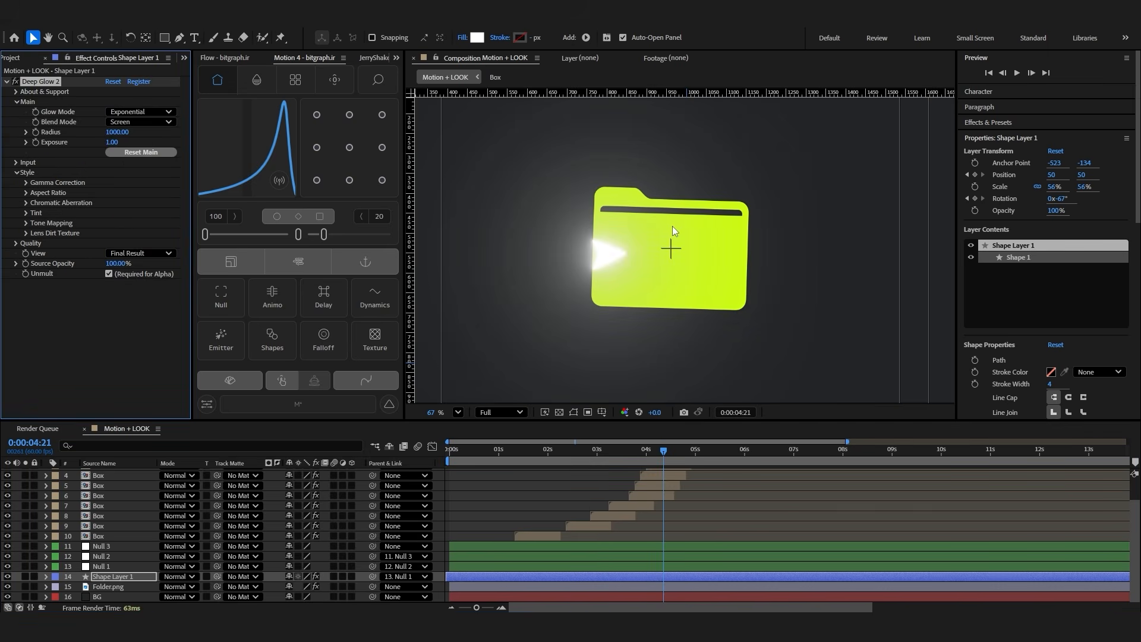
{"action": "left_click", "coordinate": [16, 163]}
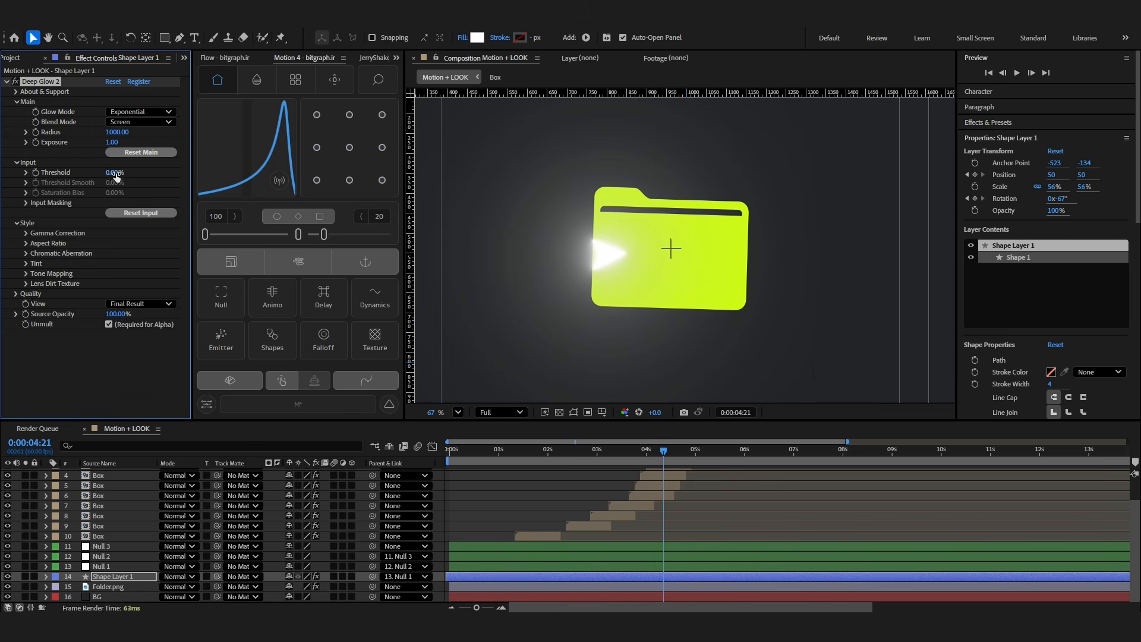
{"action": "left_click", "coordinate": [119, 132]}
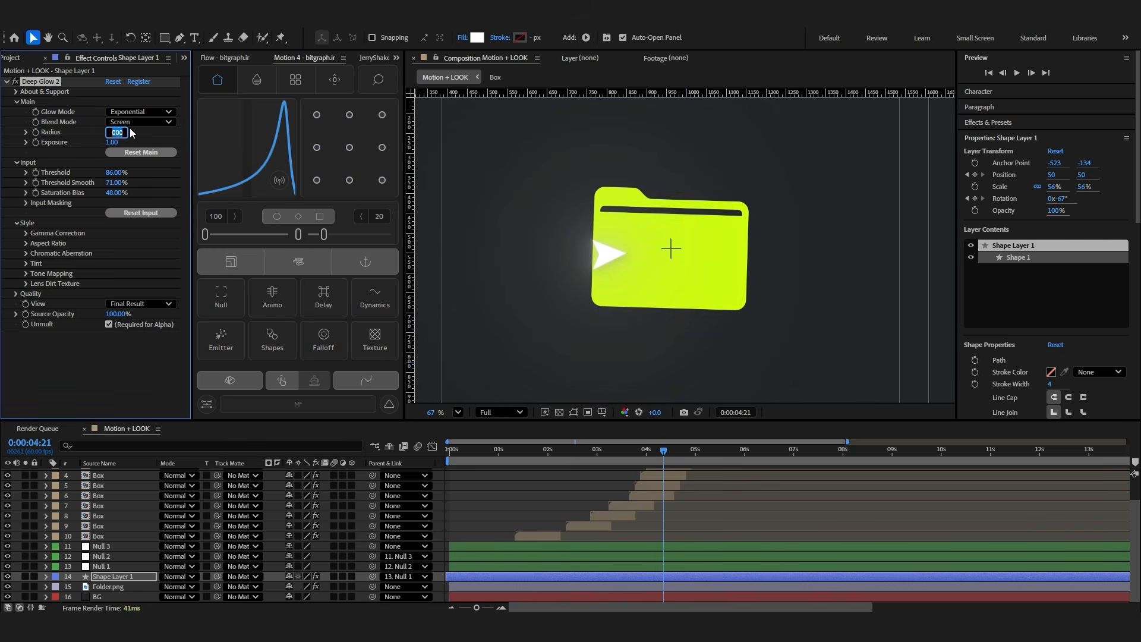
{"action": "type", "text": "100"}
{"action": "key", "text": "Return"}
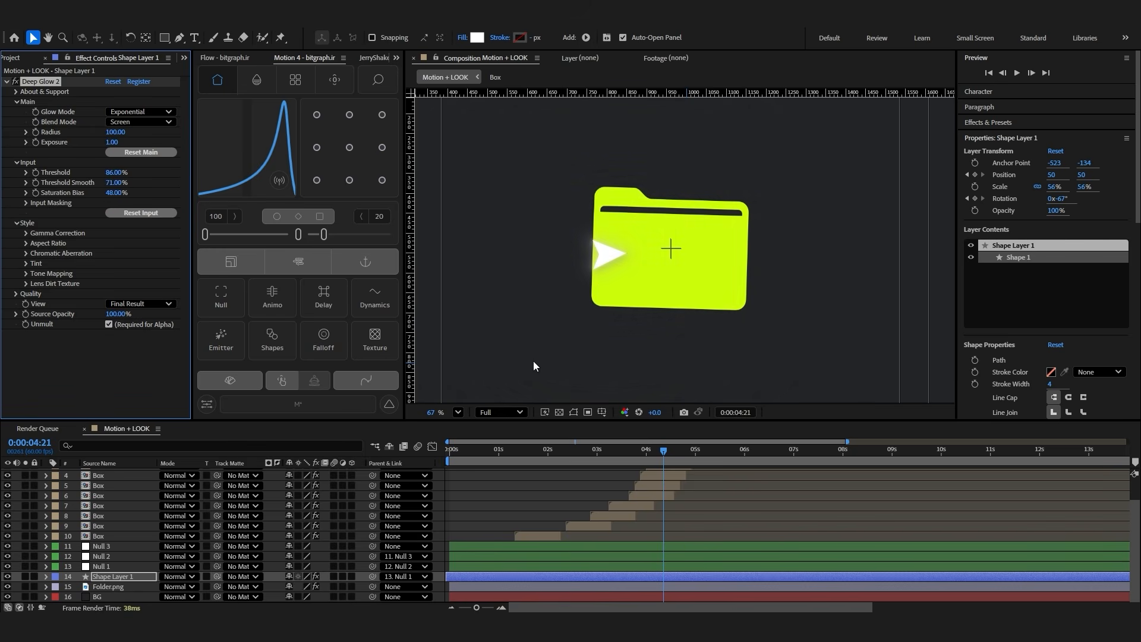
Review the cursor's glow along the timeline and turn off its Deep Glow 2 effect at 0:00:01:20
{"action": "left_click", "coordinate": [717, 390]}
{"action": "mouse_move", "coordinate": [659, 452]}
{"action": "left_mouse_down"}
{"action": "mouse_move", "coordinate": [632, 454]}
{"action": "mouse_move", "coordinate": [647, 456]}
{"action": "left_mouse_up"}
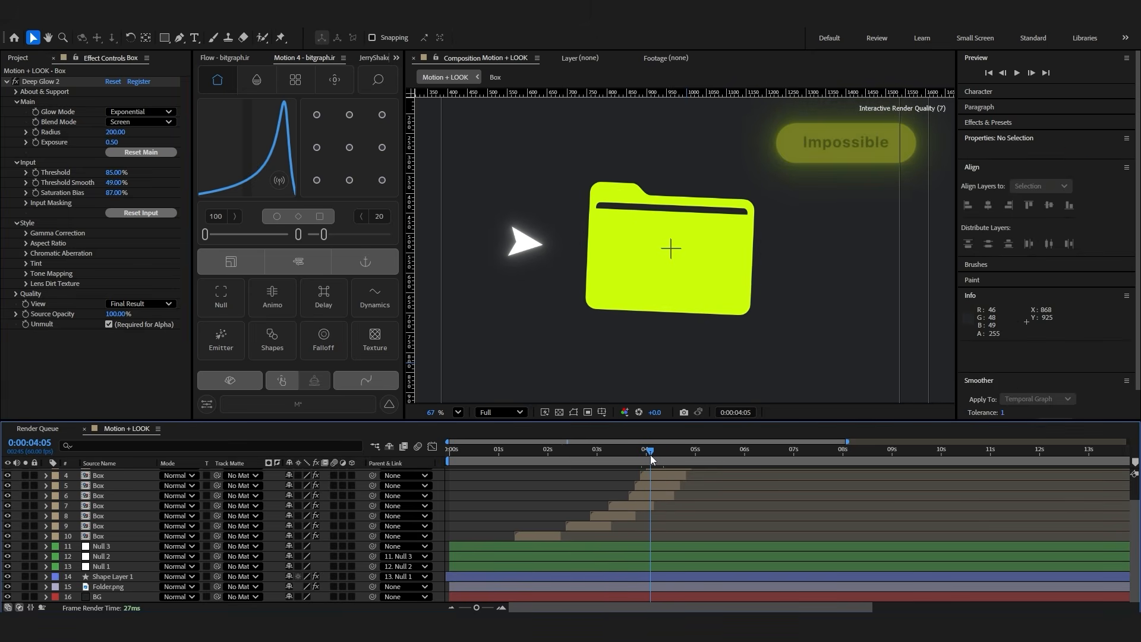
{"action": "left_click", "coordinate": [514, 454]}
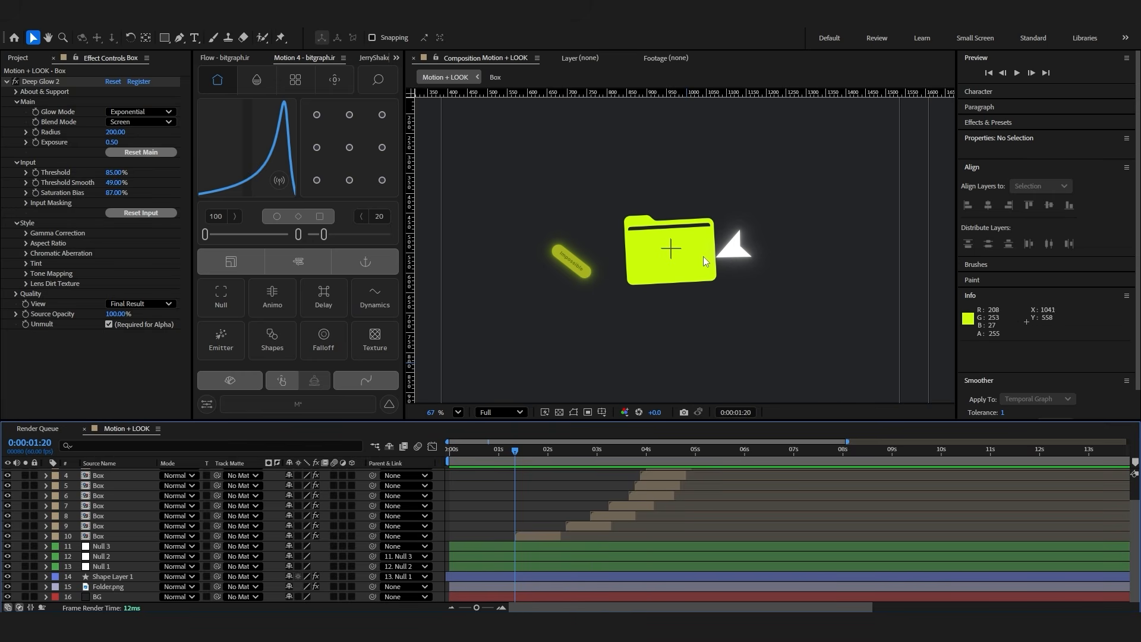
{"action": "left_click", "coordinate": [804, 371]}
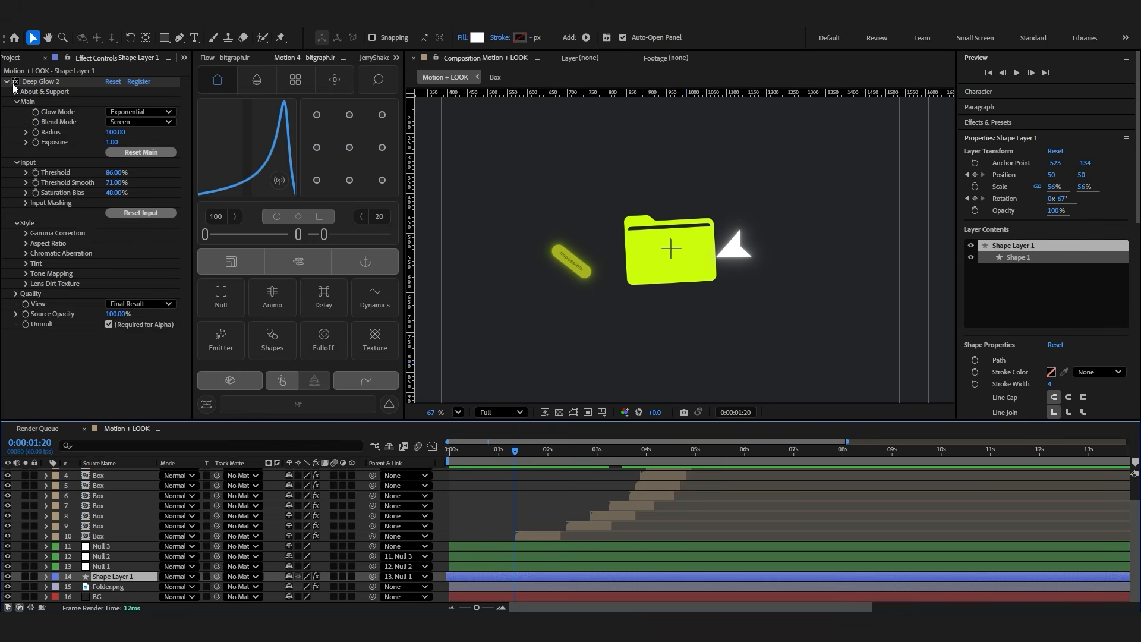
{"action": "left_click", "coordinate": [8, 84]}
{"action": "left_click", "coordinate": [7, 83]}
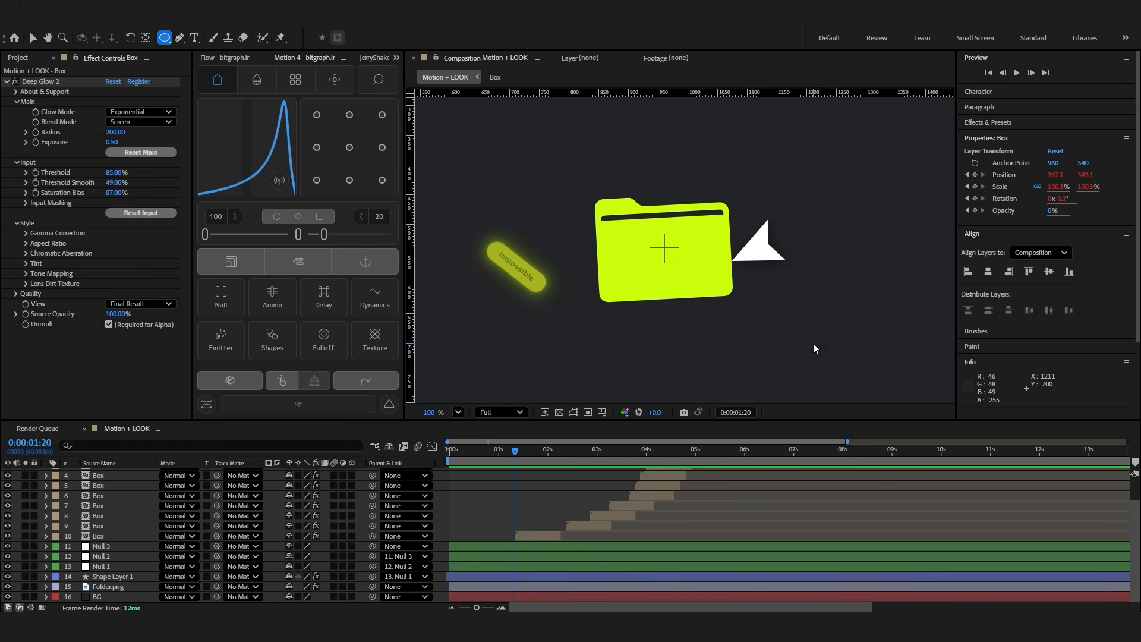
Draw a 45 px circle at the cursor's tip, centre its anchor point, and position it at 1078.1, 559.6
{"action": "left_click", "coordinate": [704, 516]}
{"action": "left_click", "coordinate": [597, 504]}
{"action": "left_click_drag", "start_coordinate": [748, 245], "coordinate": [723, 272]}
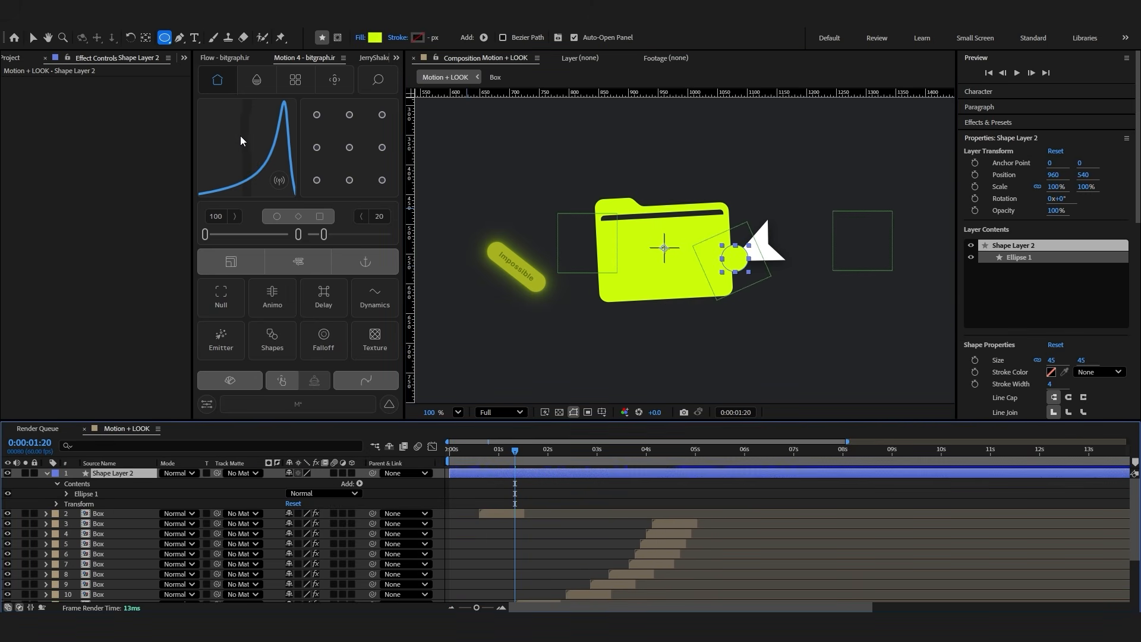
{"action": "left_click", "coordinate": [349, 147]}
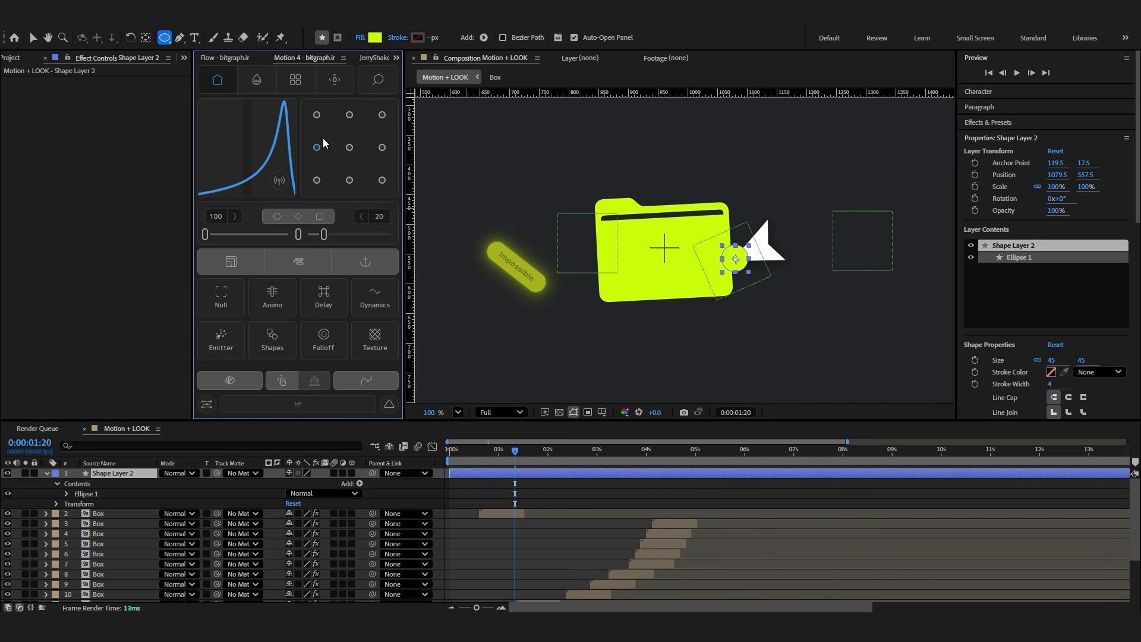
{"action": "key", "text": "v"}
{"action": "scroll", "coordinate": [687, 255], "scroll_direction": "up", "scroll_amount": 3}
{"action": "left_click_drag", "start_coordinate": [764, 267], "coordinate": [763, 269]}
Change the circle's fill to dark green 60740E and add a 100% scale keyframe at 0:00:01:20
{"action": "left_click", "coordinate": [477, 37]}
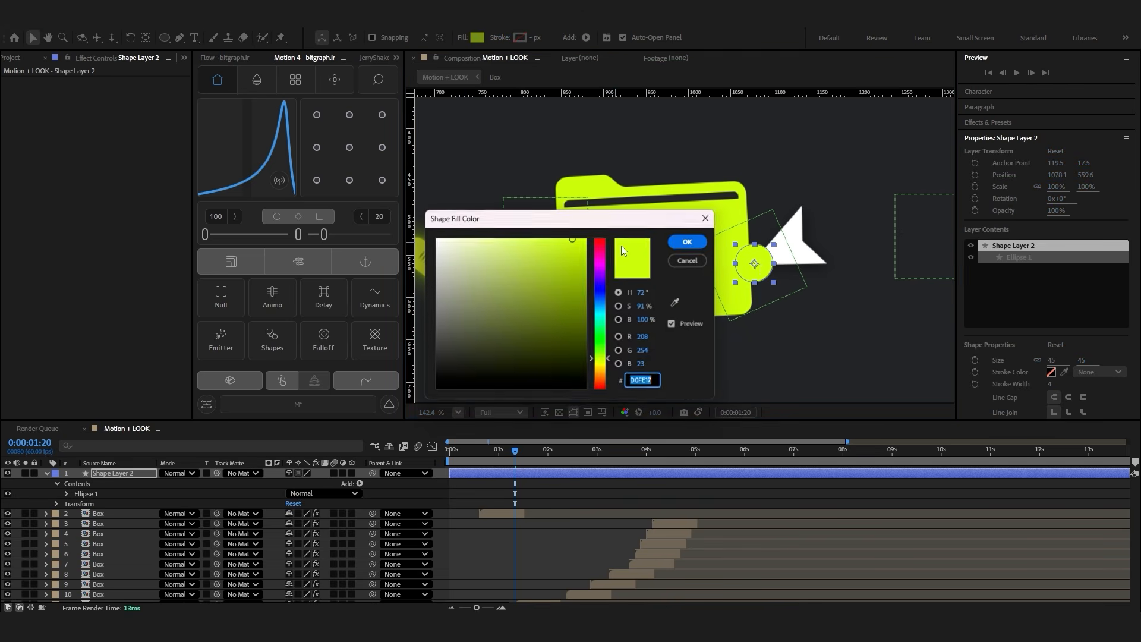
{"action": "left_click_drag", "start_coordinate": [399, 204], "coordinate": [400, 237]}
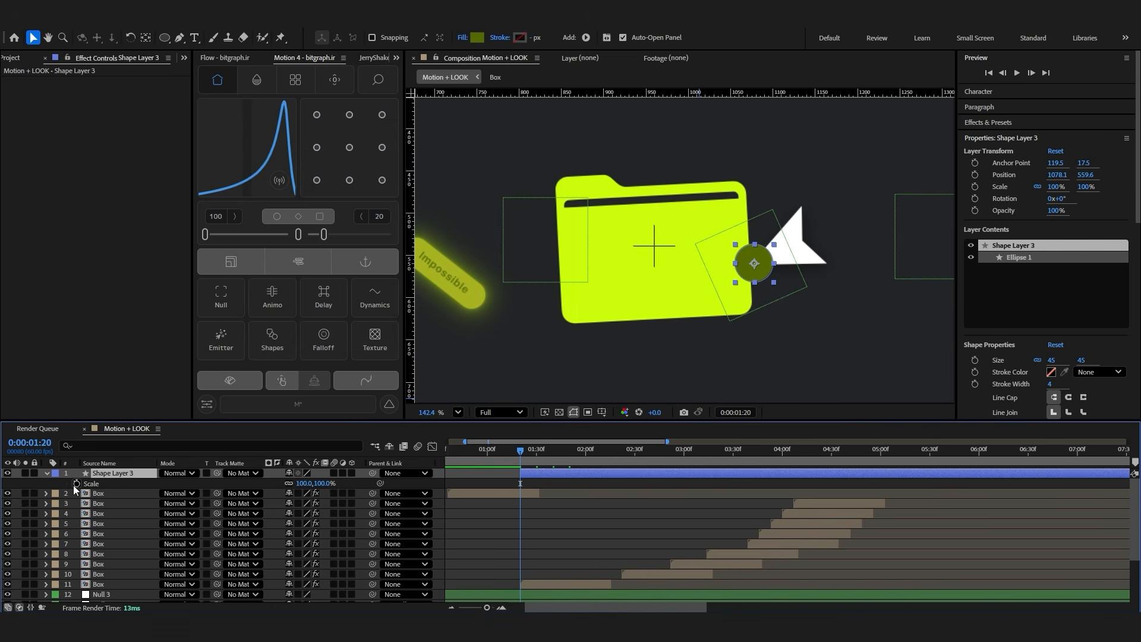
{"action": "left_click", "coordinate": [75, 483]}
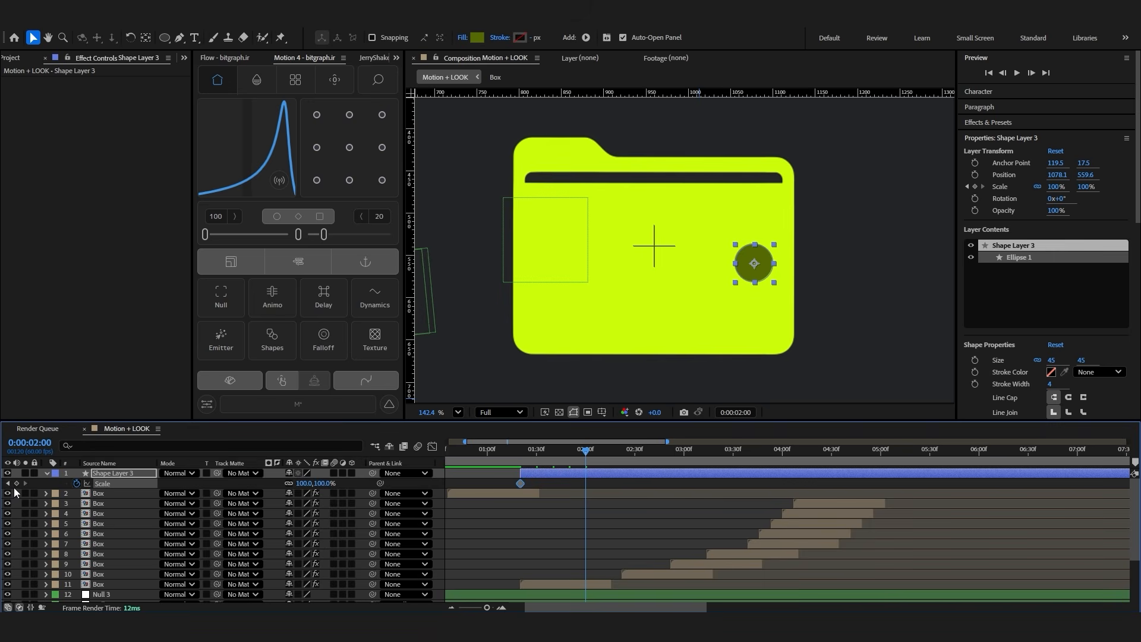
Animate the circle's scale from 0% at 0:00:01:20 to 170% at 0:00:02:00
{"action": "left_click", "coordinate": [17, 484]}
{"action": "left_click", "coordinate": [7, 485]}
{"action": "left_click", "coordinate": [318, 484]}
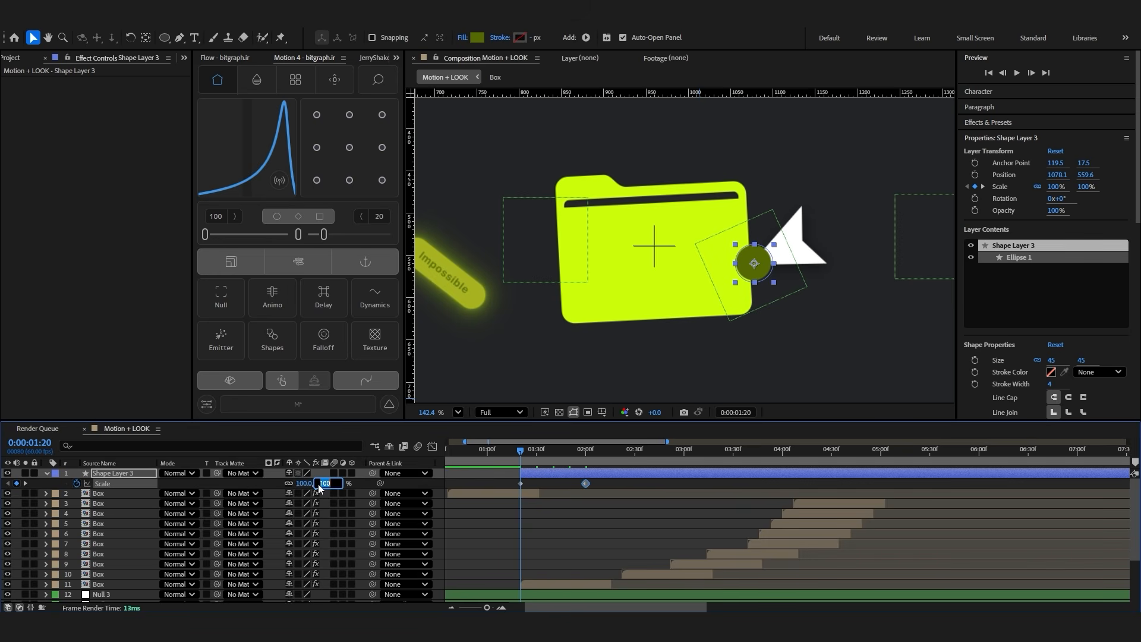
{"action": "type", "text": "0"}
{"action": "key", "text": "Return"}
{"action": "left_click", "coordinate": [585, 453]}
{"action": "left_click_drag", "start_coordinate": [316, 483], "coordinate": [360, 483]}
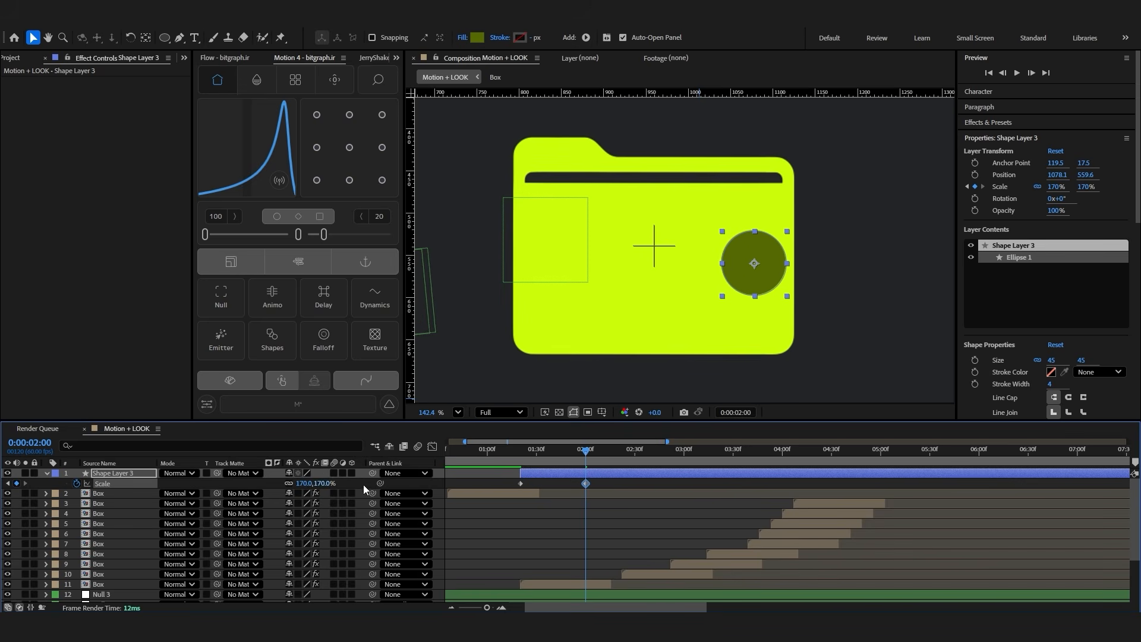
Ease both of the circle's scale keyframes with the Flow curve 0.09, 0.82, 0.19, 0.90 and preview the growth
{"action": "left_click_drag", "start_coordinate": [618, 492], "coordinate": [510, 479]}
{"action": "left_click", "coordinate": [241, 59]}
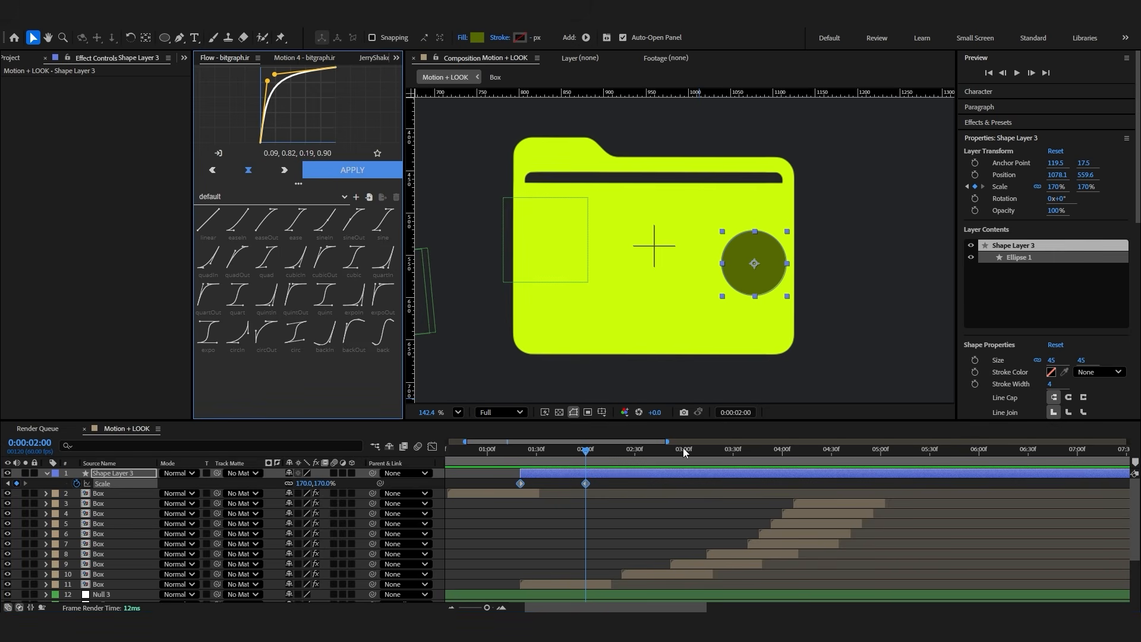
{"action": "left_click", "coordinate": [350, 170]}
{"action": "left_click", "coordinate": [515, 456]}
{"action": "key", "text": "space"}
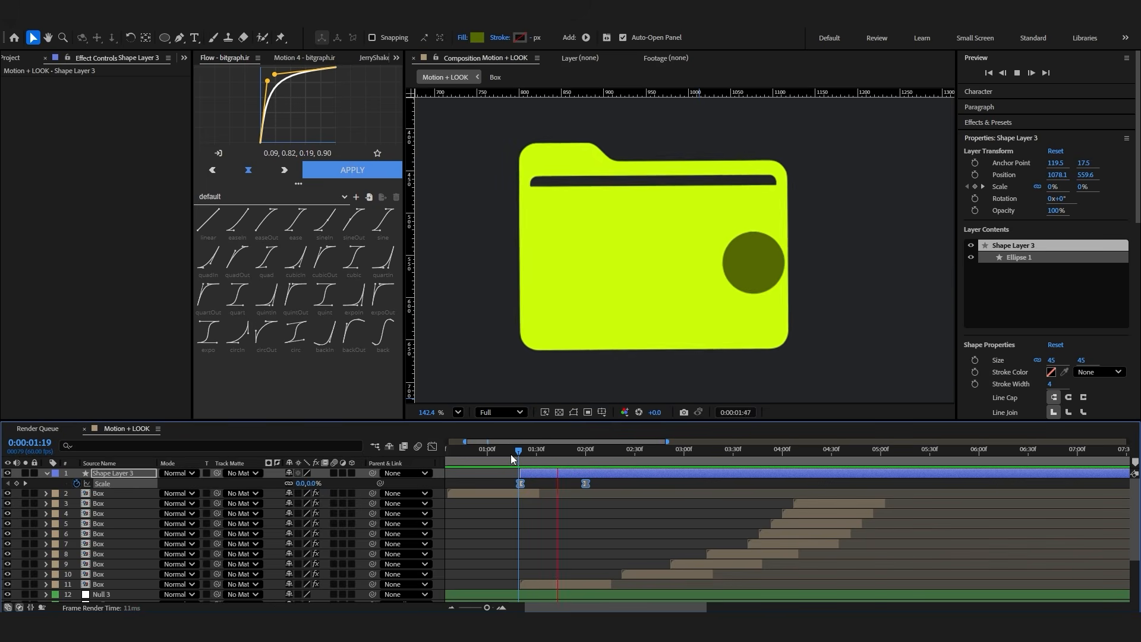
{"action": "key", "text": "space"}
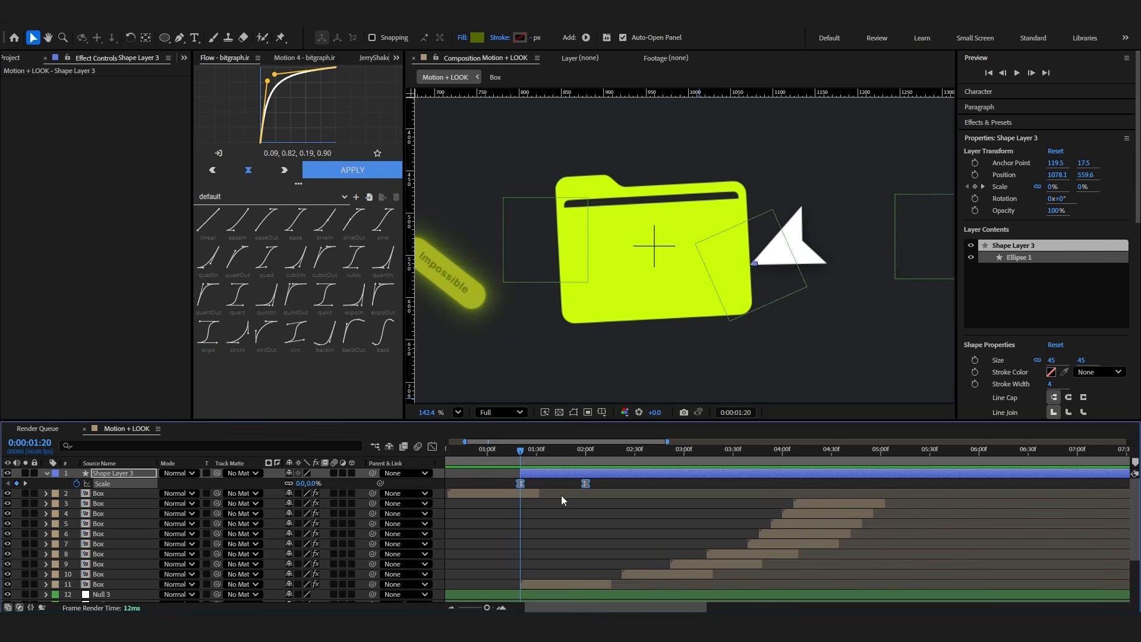
{"action": "left_click", "coordinate": [569, 502]}
{"action": "mouse_move", "coordinate": [519, 459]}
{"action": "left_mouse_down"}
{"action": "mouse_move", "coordinate": [550, 473]}
{"action": "mouse_move", "coordinate": [532, 472]}
{"action": "left_mouse_up"}
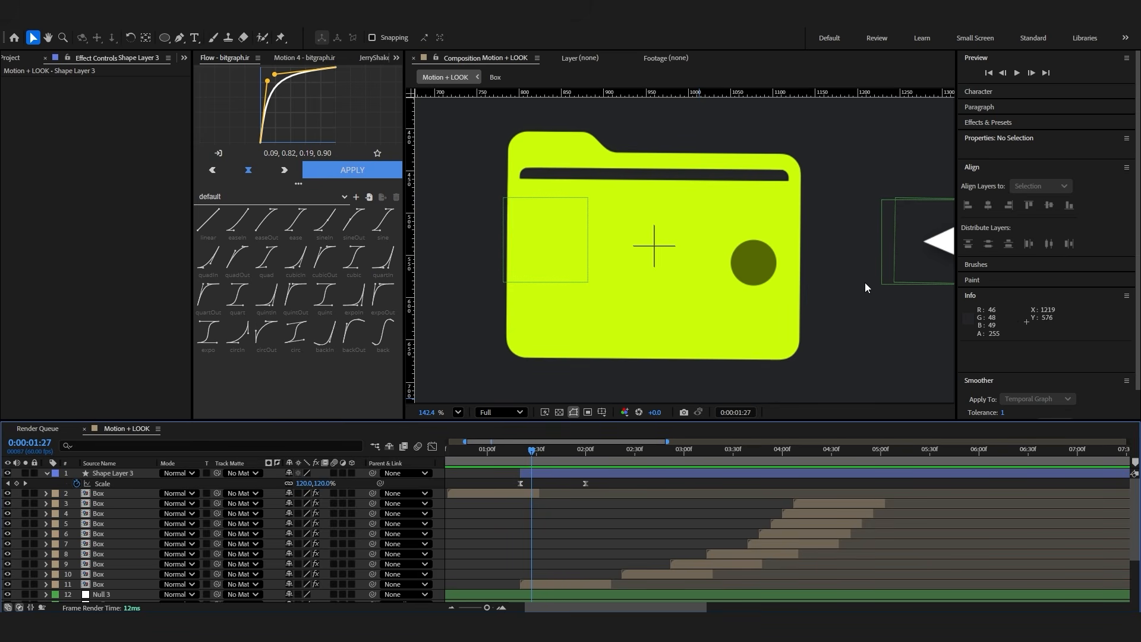
{"action": "left_click_drag", "start_coordinate": [523, 451], "coordinate": [521, 451]}
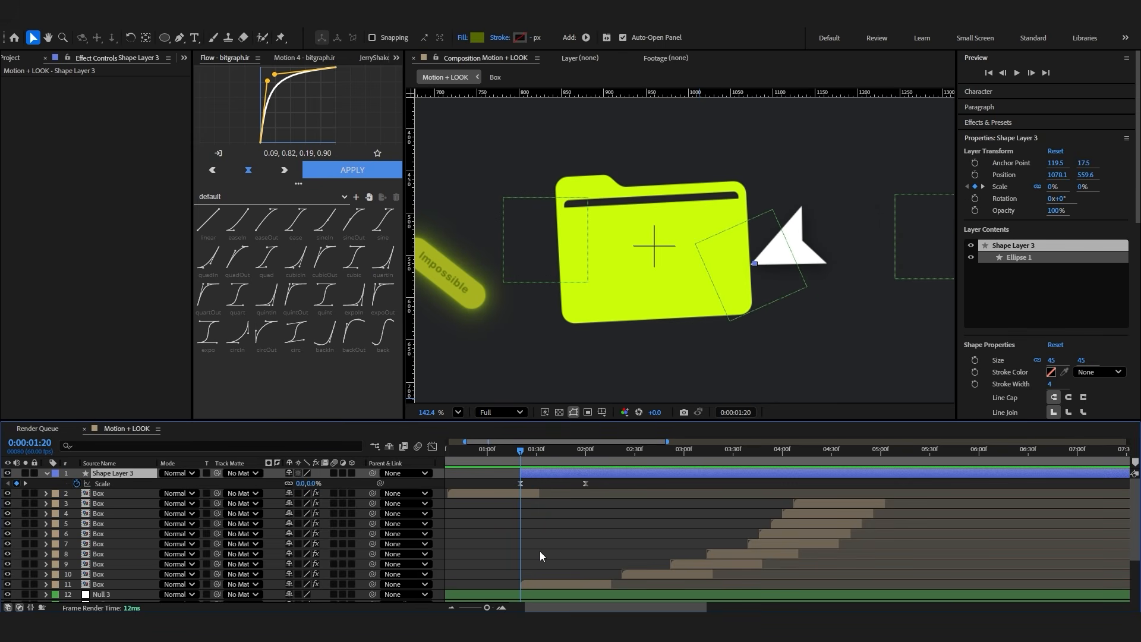
Parent the circle layer to the cursor layer Shape Layer 1 and set that same layer as its track matte
{"action": "left_click_drag", "start_coordinate": [373, 473], "coordinate": [123, 580]}
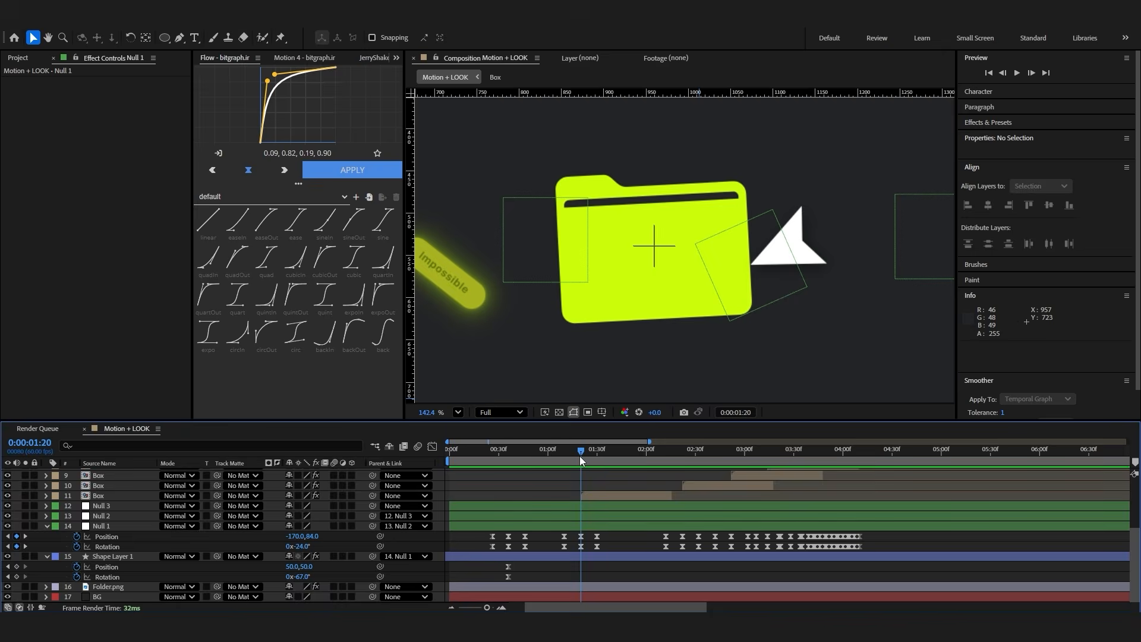
{"action": "left_click_drag", "start_coordinate": [580, 455], "coordinate": [616, 458]}
{"action": "scroll", "coordinate": [852, 308], "scroll_direction": "down", "scroll_amount": 3}
{"action": "scroll", "coordinate": [897, 300], "scroll_direction": "down", "scroll_amount": 2}
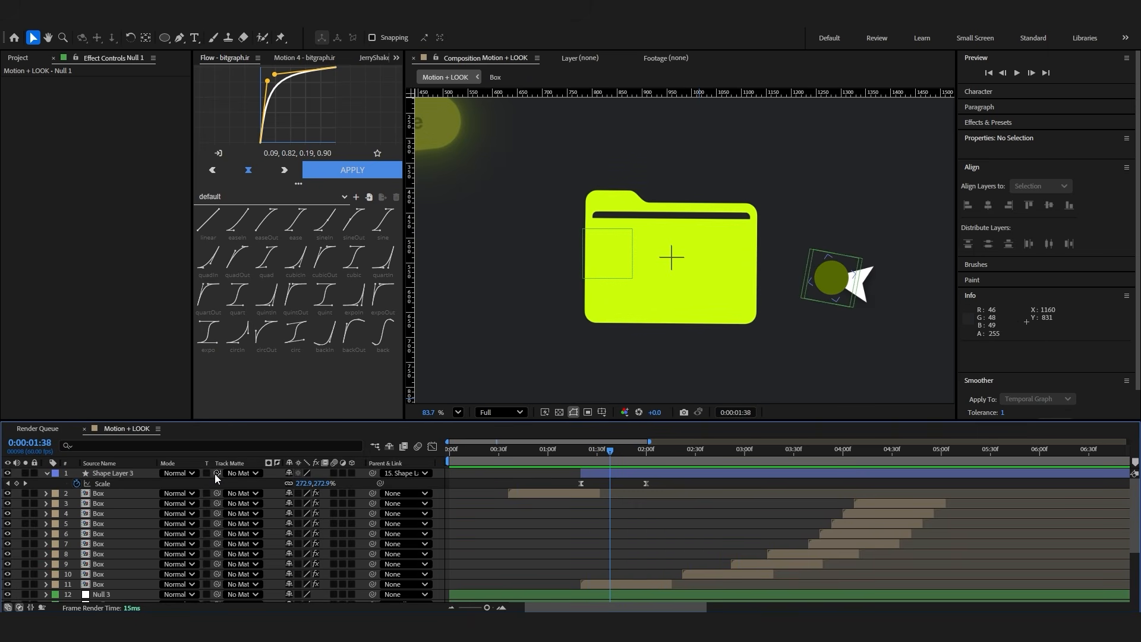
{"action": "left_click_drag", "start_coordinate": [215, 473], "coordinate": [116, 554]}
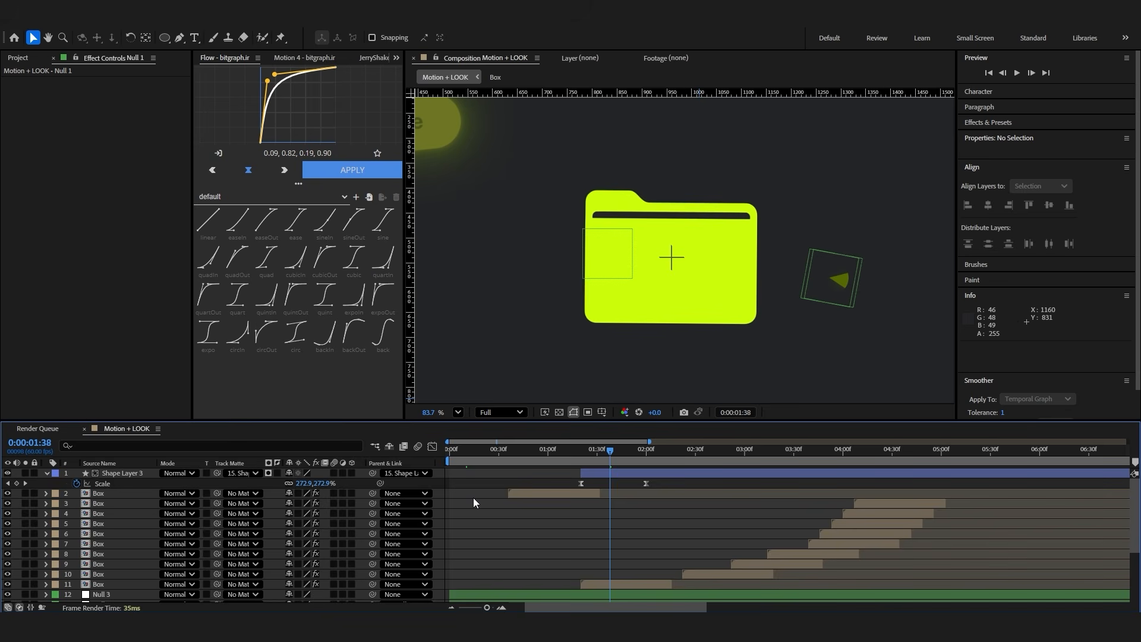
Turn the cursor layer's visibility back on and preview the circle masked inside the cursor
{"action": "scroll", "coordinate": [466, 523], "scroll_direction": "down", "scroll_amount": 3}
{"action": "left_click", "coordinate": [483, 557]}
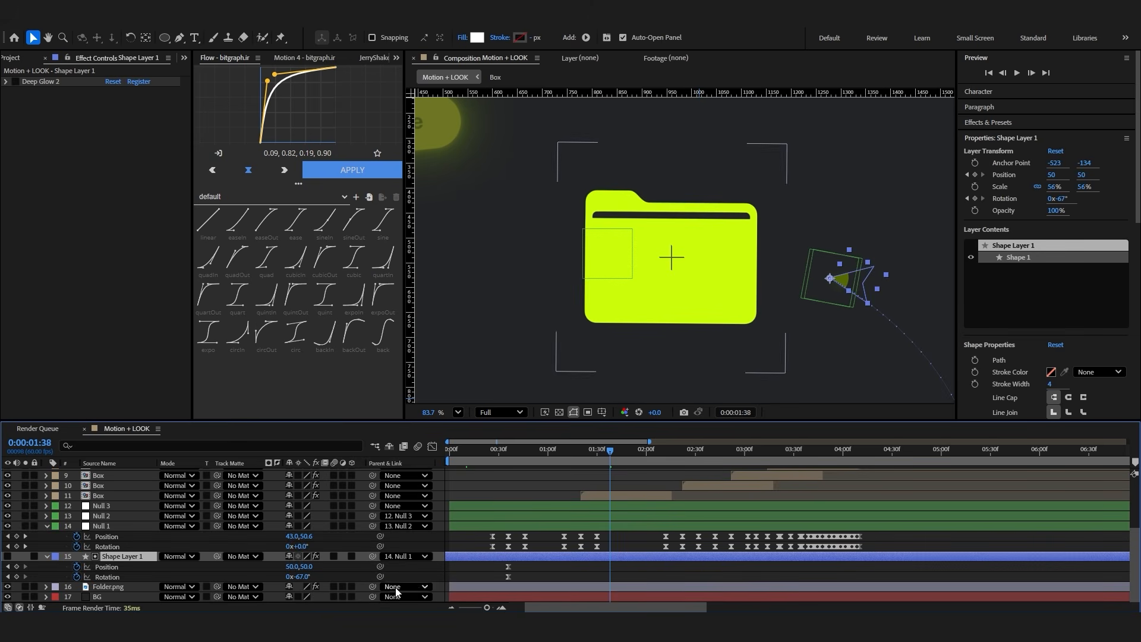
{"action": "left_click", "coordinate": [7, 557]}
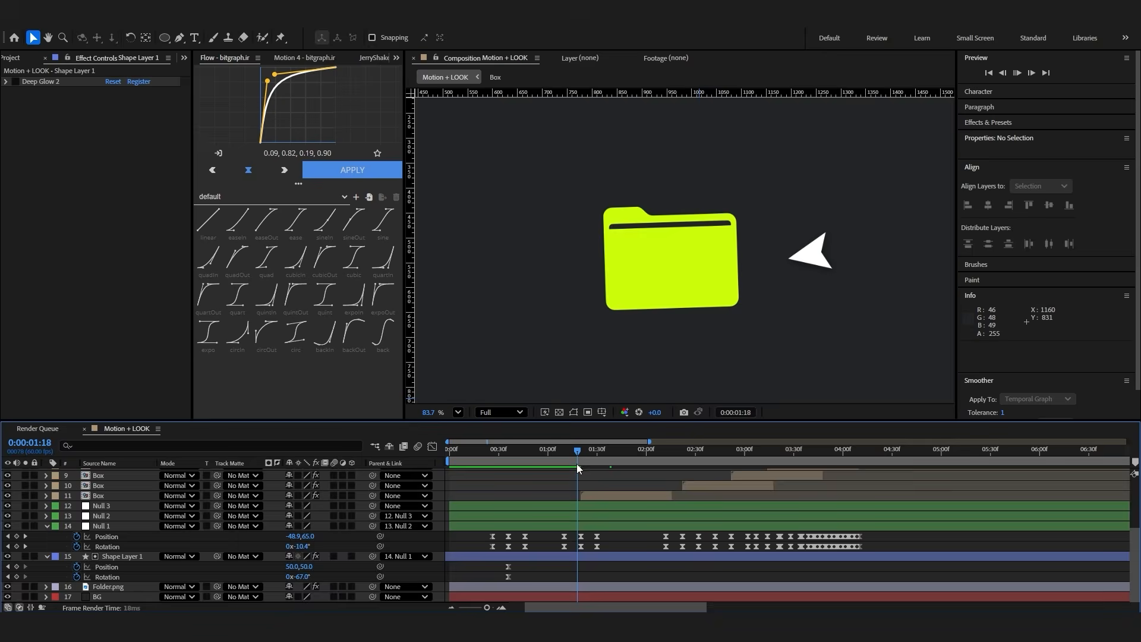
{"action": "key", "text": "space"}
{"action": "key", "text": "space"}
{"action": "scroll", "coordinate": [616, 505], "scroll_direction": "up", "scroll_amount": 5}
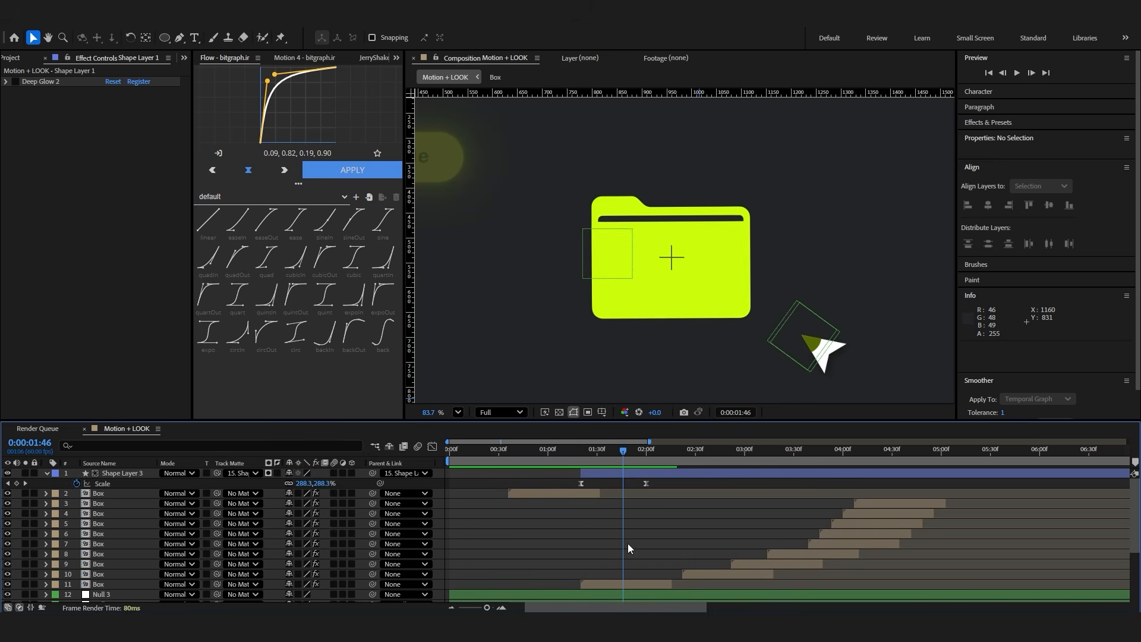
Increase the circle's end scale at 0:00:02:00, reapply the Flow curve to its scale keyframes, and preview the motion
{"action": "left_click", "coordinate": [645, 455]}
{"action": "left_click_drag", "start_coordinate": [296, 483], "coordinate": [689, 529]}
{"action": "left_click_drag", "start_coordinate": [660, 486], "coordinate": [602, 464]}
{"action": "left_click", "coordinate": [347, 169]}
{"action": "left_click", "coordinate": [612, 533]}
{"action": "left_click", "coordinate": [582, 458]}
{"action": "key", "text": "space"}
Fade the circle with opacity keyframes from 80% at 0:00:01:33 to 0% at 0:00:01:53
{"action": "left_click", "coordinate": [33, 38]}
{"action": "left_click", "coordinate": [598, 472]}
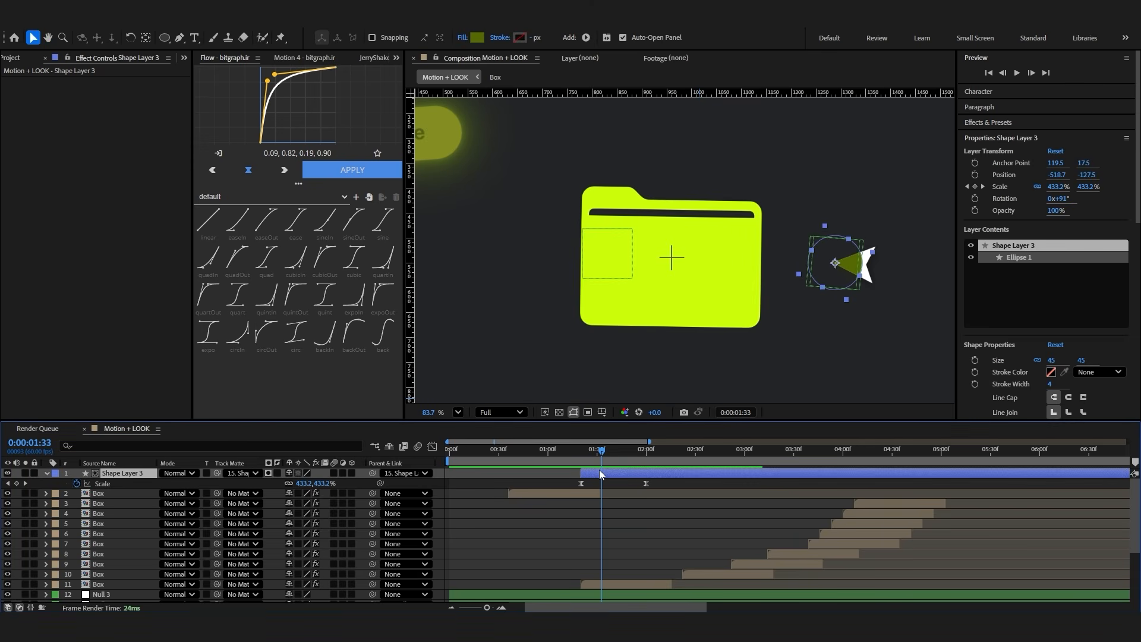
{"action": "key", "text": "shift+t"}
{"action": "left_click", "coordinate": [76, 494]}
{"action": "key", "text": "shift+Page_Down"}
{"action": "key", "text": "shift+Page_Down"}
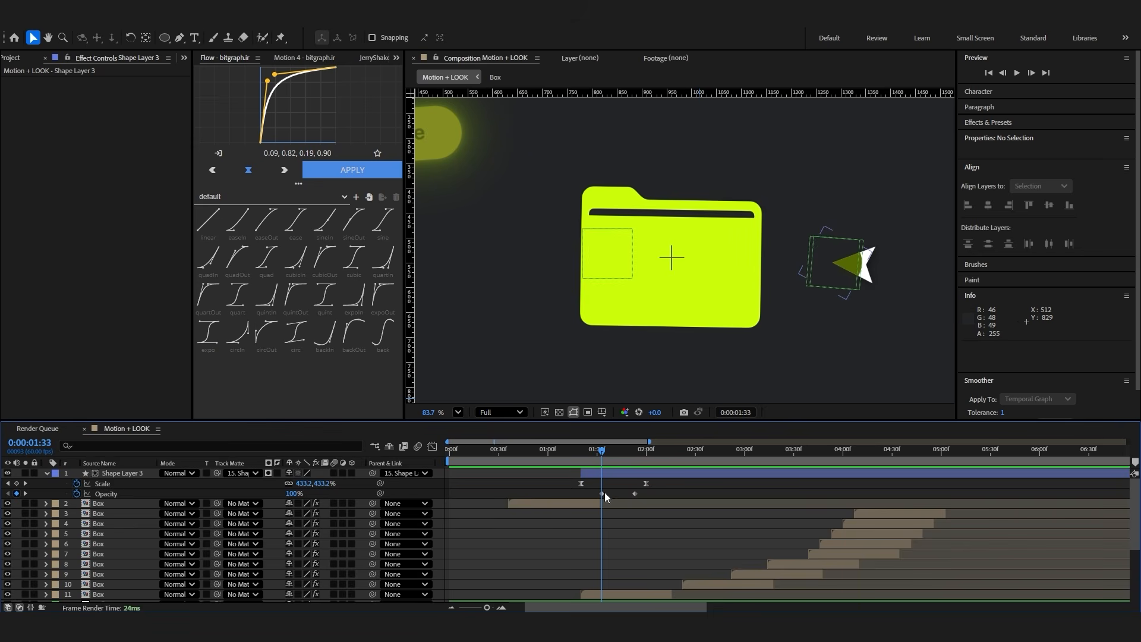
{"action": "left_click", "coordinate": [602, 493]}
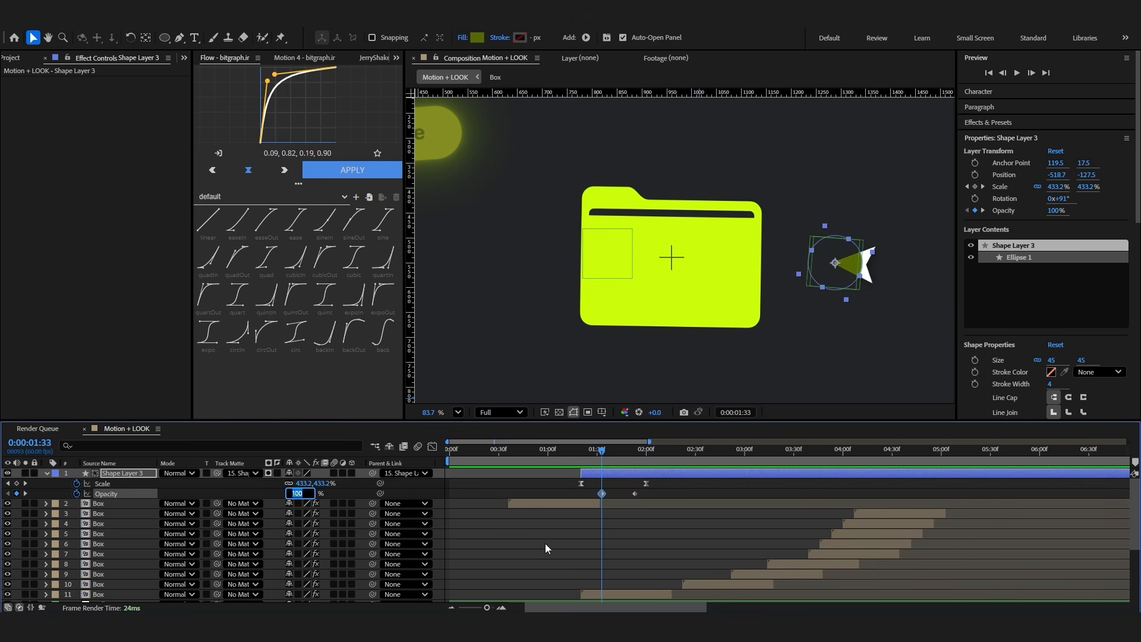
{"action": "type", "text": "90"}
{"action": "key", "text": "Return"}
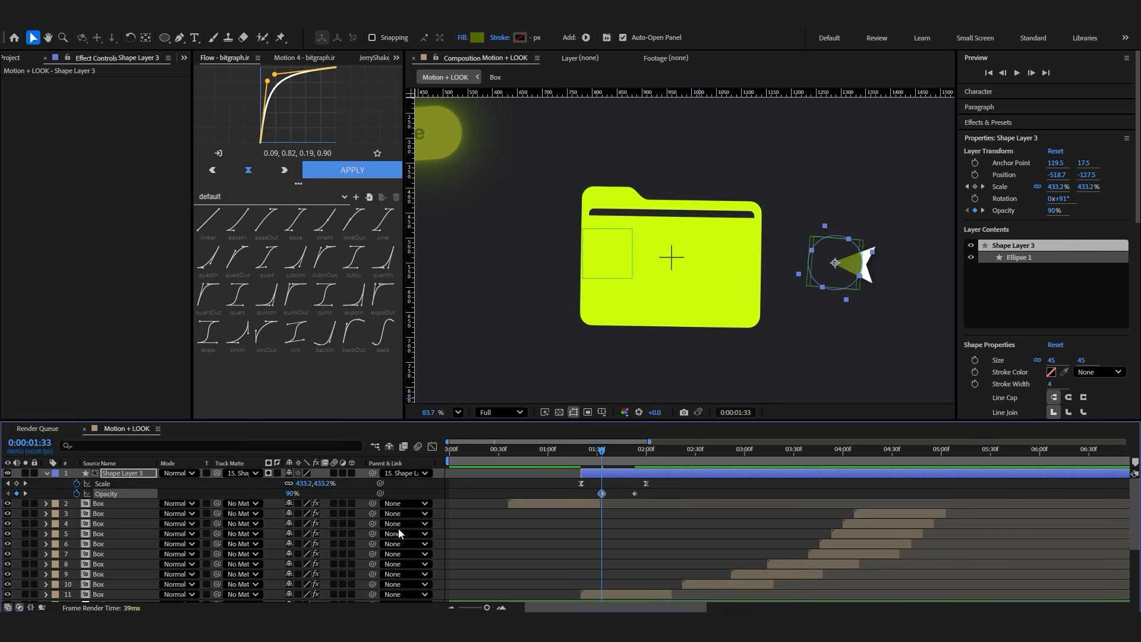
{"action": "left_click", "coordinate": [291, 494]}
{"action": "type", "text": "80"}
{"action": "key", "text": "Return"}
Apply Fast Box Blur to the circle layer with a blur radius of 21 and preview it
{"action": "key", "text": "ctrl+space"}
{"action": "type", "text": "fas"}
{"action": "left_click", "coordinate": [503, 497]}
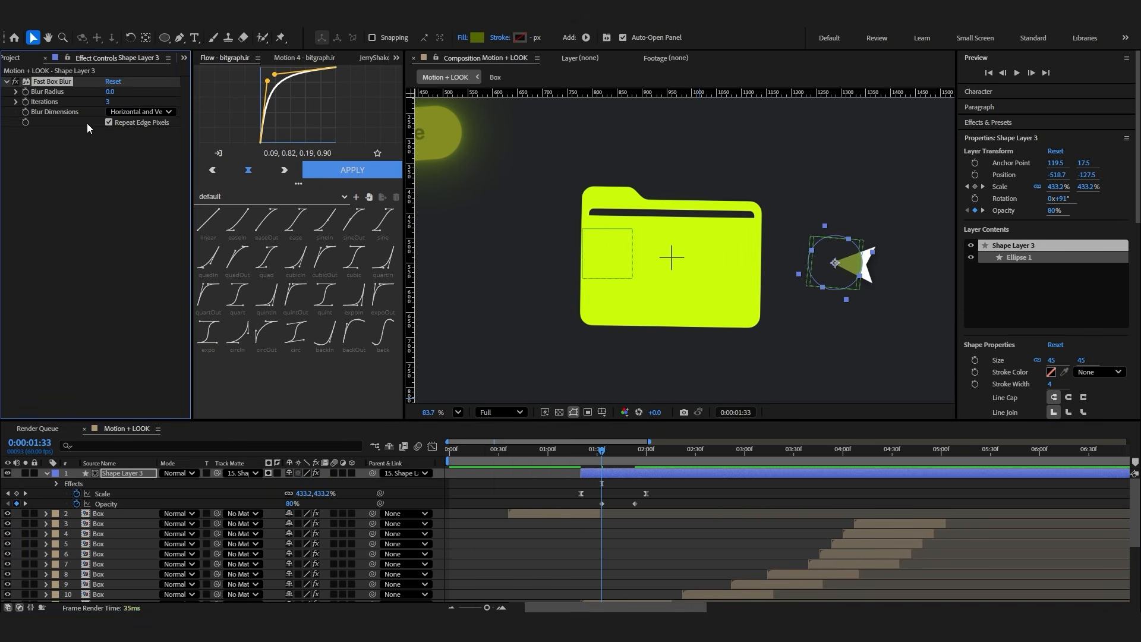
{"action": "left_click_drag", "start_coordinate": [109, 92], "coordinate": [122, 93]}
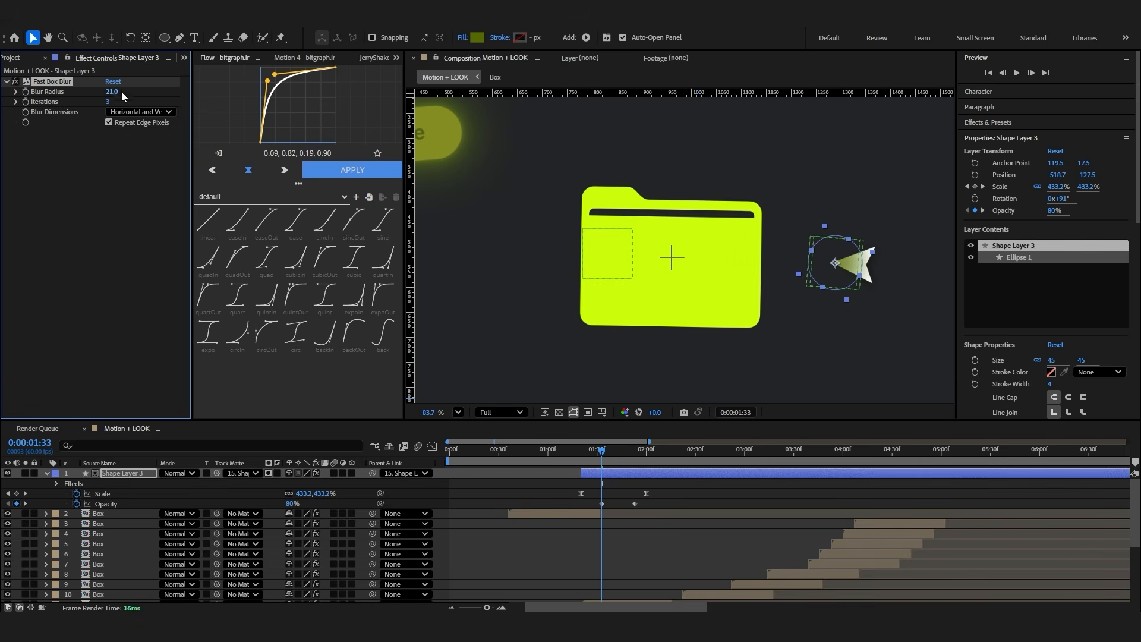
{"action": "left_click", "coordinate": [818, 187]}
{"action": "left_click", "coordinate": [575, 454]}
{"action": "key", "text": "space"}
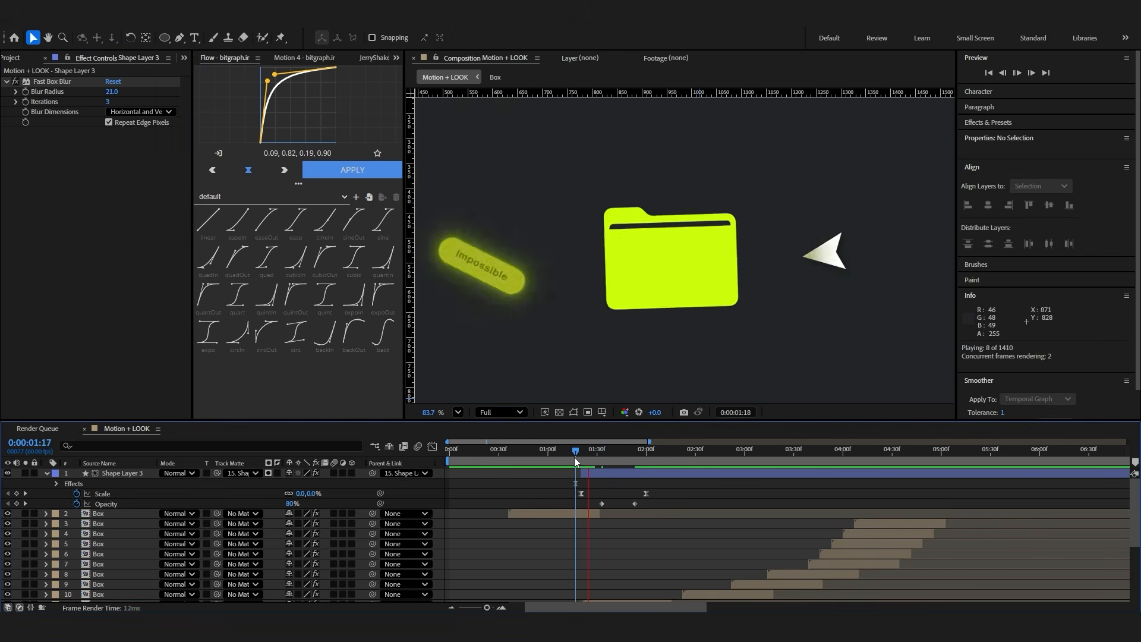
Add Deep Glow 2 to the circle layer, preview it, and trim the layer's end to just after 0:00:02:00
{"action": "left_click", "coordinate": [674, 476]}
{"action": "key", "text": "ctrl+space"}
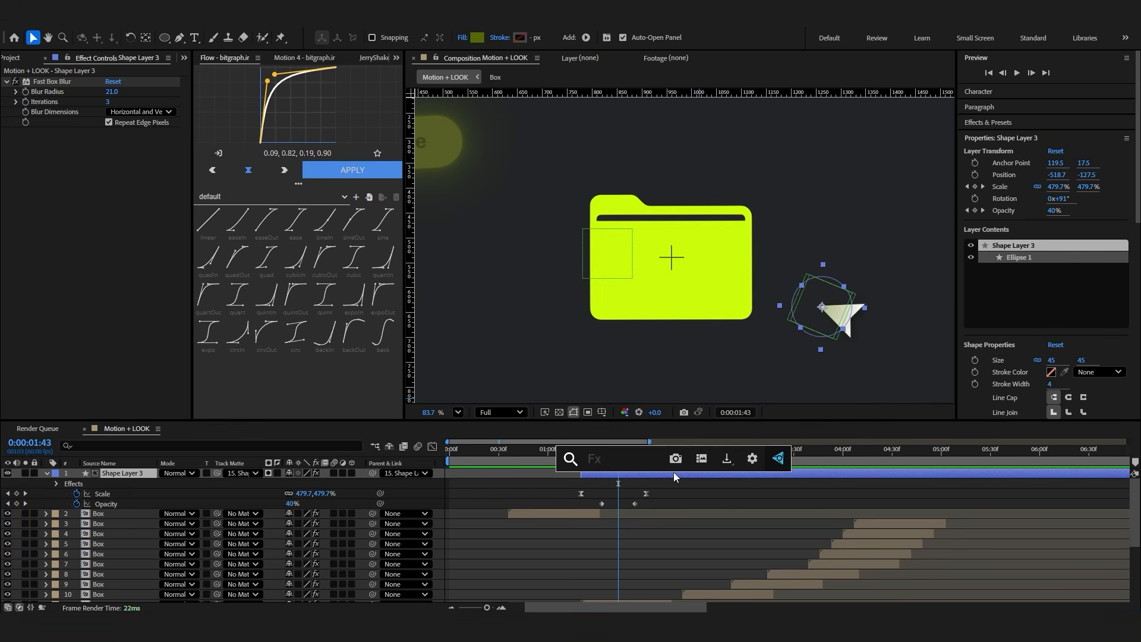
{"action": "type", "text": "deep"}
{"action": "left_click", "coordinate": [592, 492]}
{"action": "key", "text": "space"}
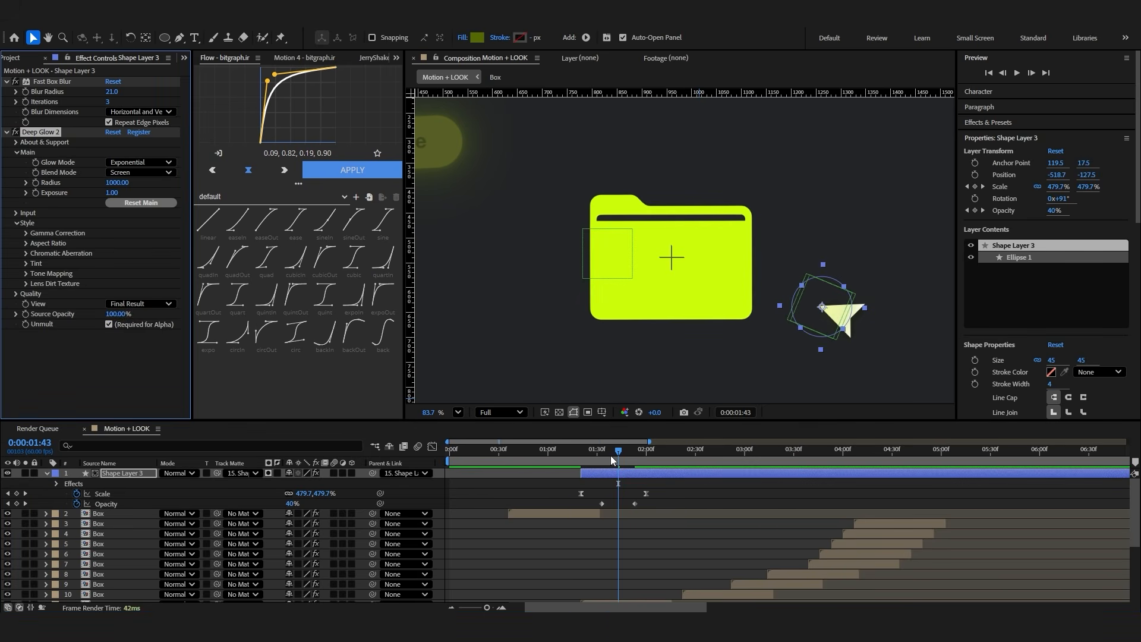
{"action": "left_click", "coordinate": [679, 493]}
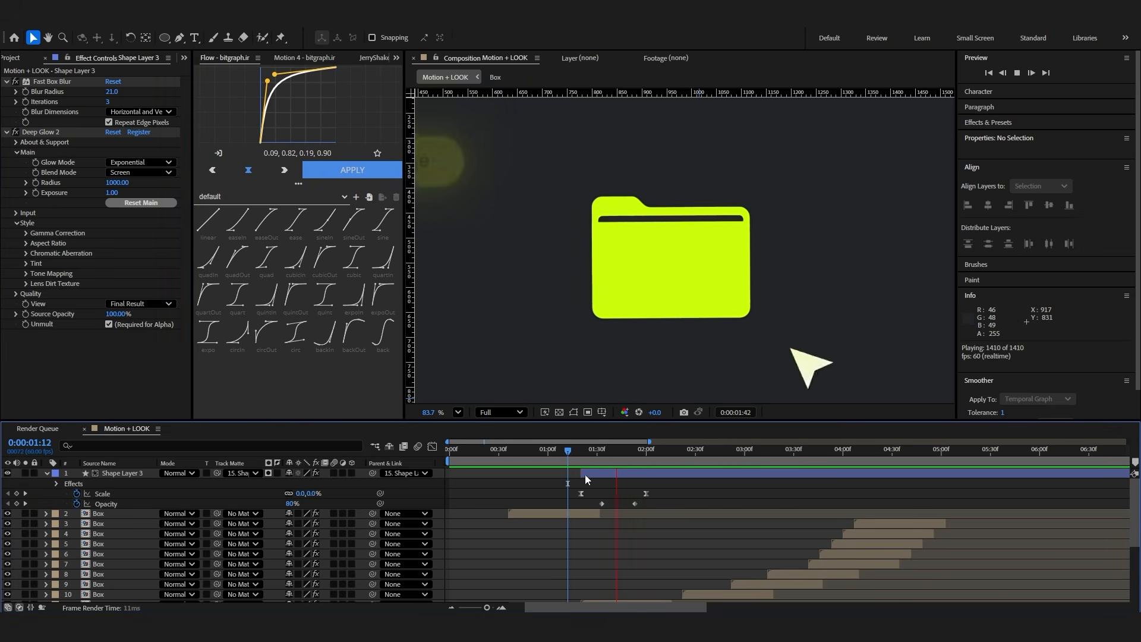
{"action": "left_click", "coordinate": [978, 476]}
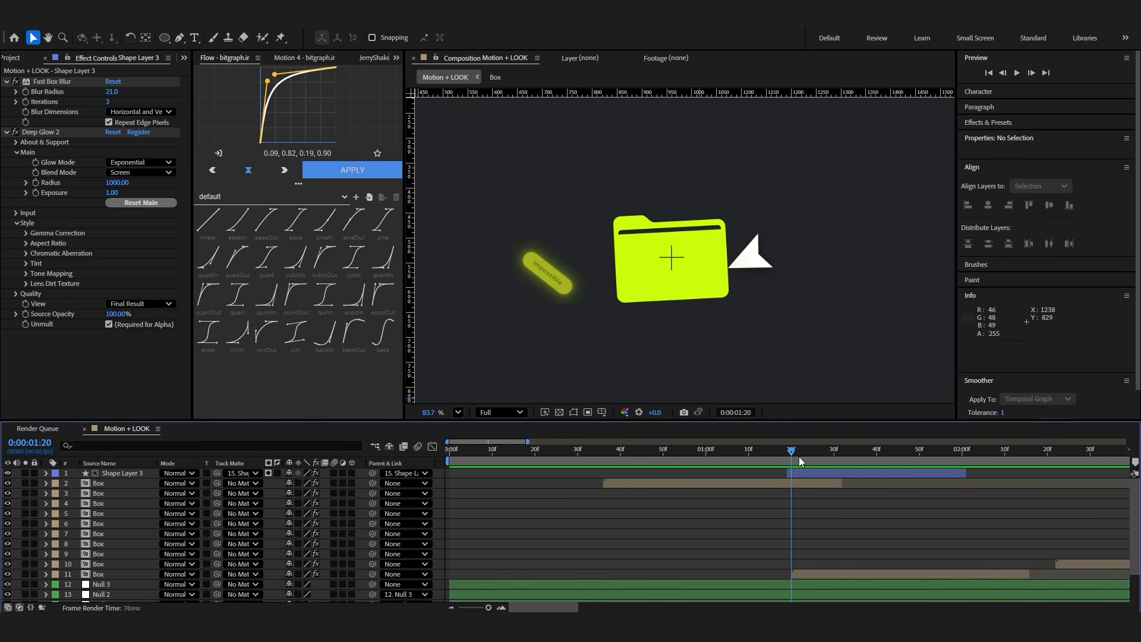
Duplicate the circle layer and set the copy's parent and track matte to none
{"action": "left_click", "coordinate": [806, 476]}
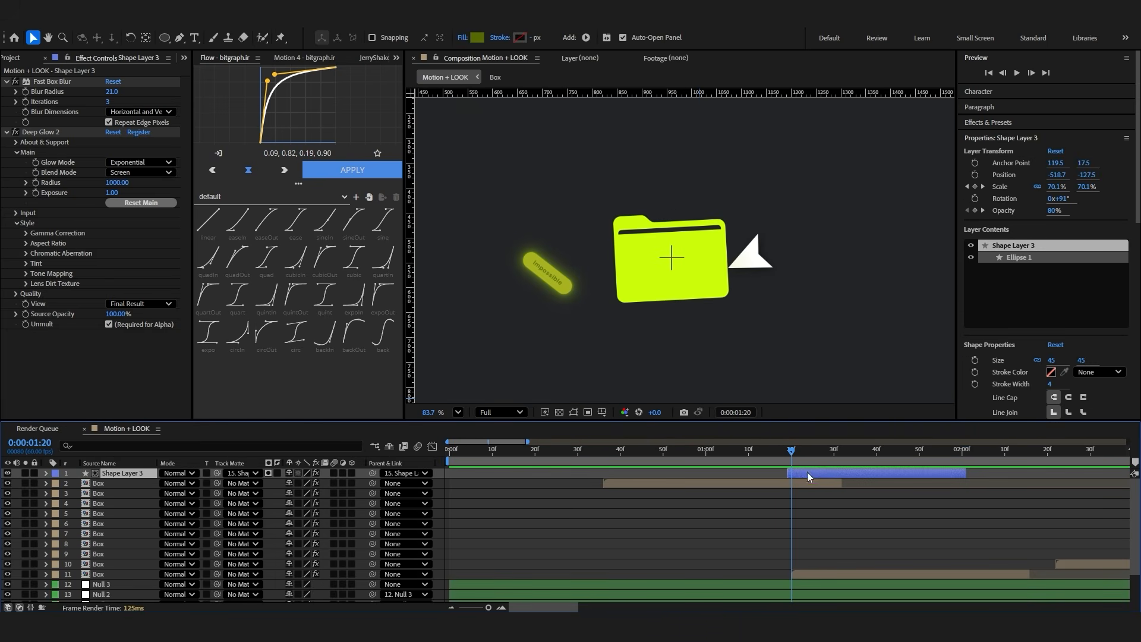
{"action": "key", "text": "ctrl+d"}
{"action": "left_click", "coordinate": [404, 473]}
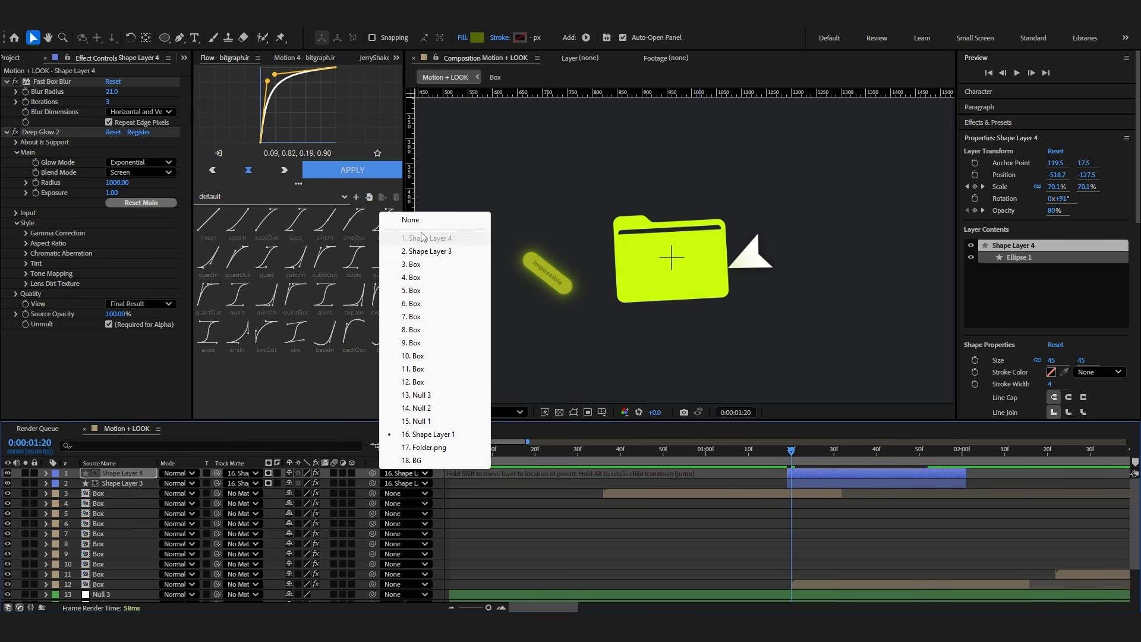
{"action": "left_click", "coordinate": [395, 217]}
{"action": "left_click", "coordinate": [243, 472]}
{"action": "left_click", "coordinate": [253, 221]}
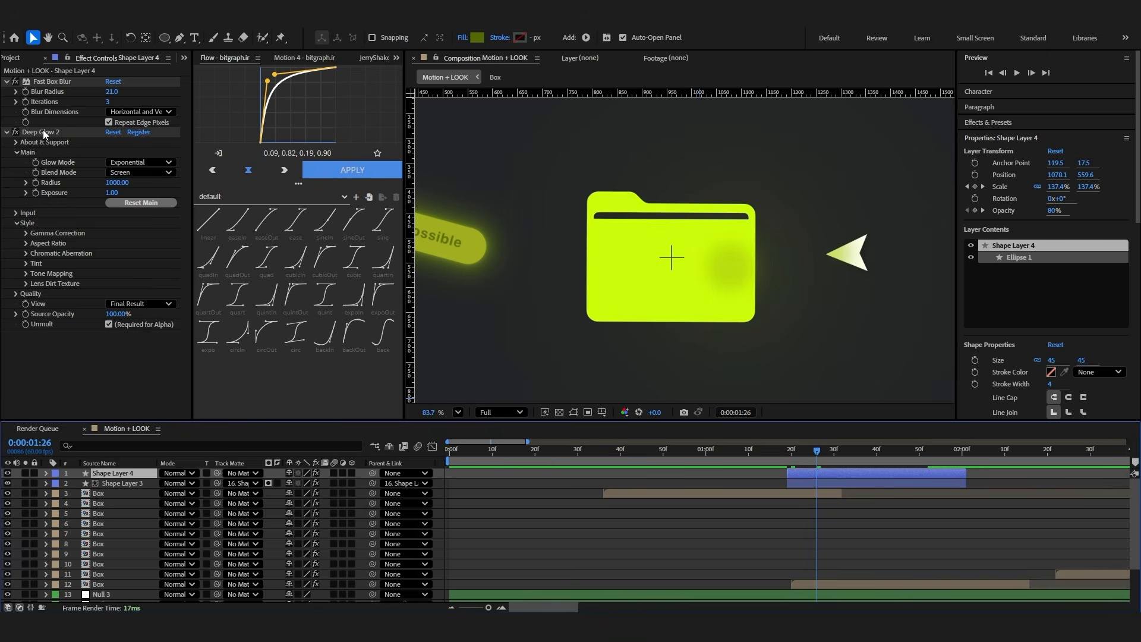
Turn off Deep Glow 2 and Fast Box Blur on the copied circle and set its scale to 220% at 0:00:01:19
{"action": "left_click", "coordinate": [15, 131]}
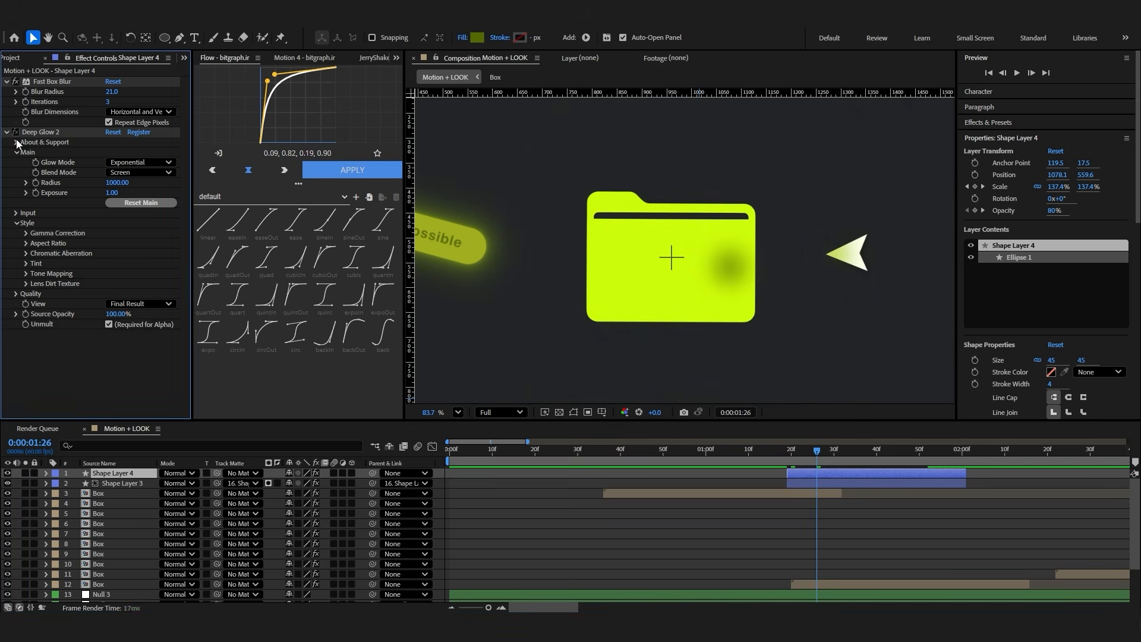
{"action": "left_click", "coordinate": [16, 82]}
{"action": "key", "text": "u"}
{"action": "mouse_move", "coordinate": [815, 452]}
{"action": "left_mouse_down"}
{"action": "mouse_move", "coordinate": [791, 458]}
{"action": "mouse_move", "coordinate": [877, 470]}
{"action": "mouse_move", "coordinate": [805, 471]}
{"action": "left_mouse_up"}
{"action": "left_click_drag", "start_coordinate": [304, 483], "coordinate": [432, 473]}
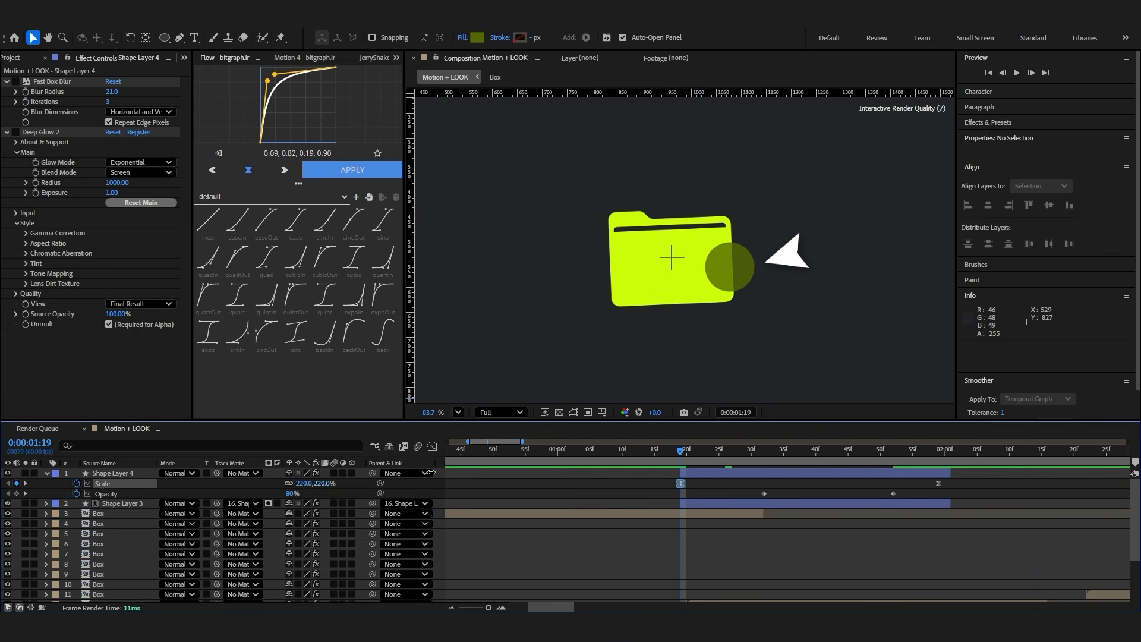
{"action": "left_click", "coordinate": [618, 492]}
Parent the copied circle to Folder.png and use the folder layer as its track matte
{"action": "left_click_drag", "start_coordinate": [373, 473], "coordinate": [136, 584]}
{"action": "left_click_drag", "start_coordinate": [217, 473], "coordinate": [127, 585]}
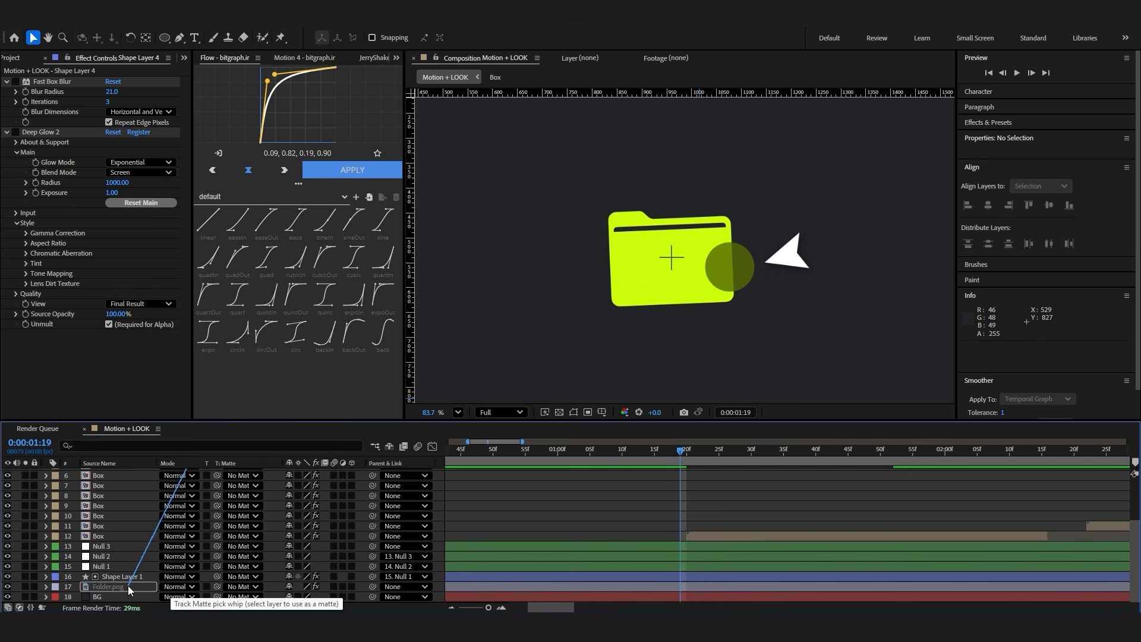
{"action": "scroll", "coordinate": [634, 516], "scroll_direction": "up", "scroll_amount": 3}
Set the folder circle's scale to 0% at 0:00:01:19 and preview the ripple on the folder
{"action": "mouse_move", "coordinate": [682, 453]}
{"action": "left_mouse_down"}
{"action": "mouse_move", "coordinate": [714, 456]}
{"action": "mouse_move", "coordinate": [679, 463]}
{"action": "left_mouse_up"}
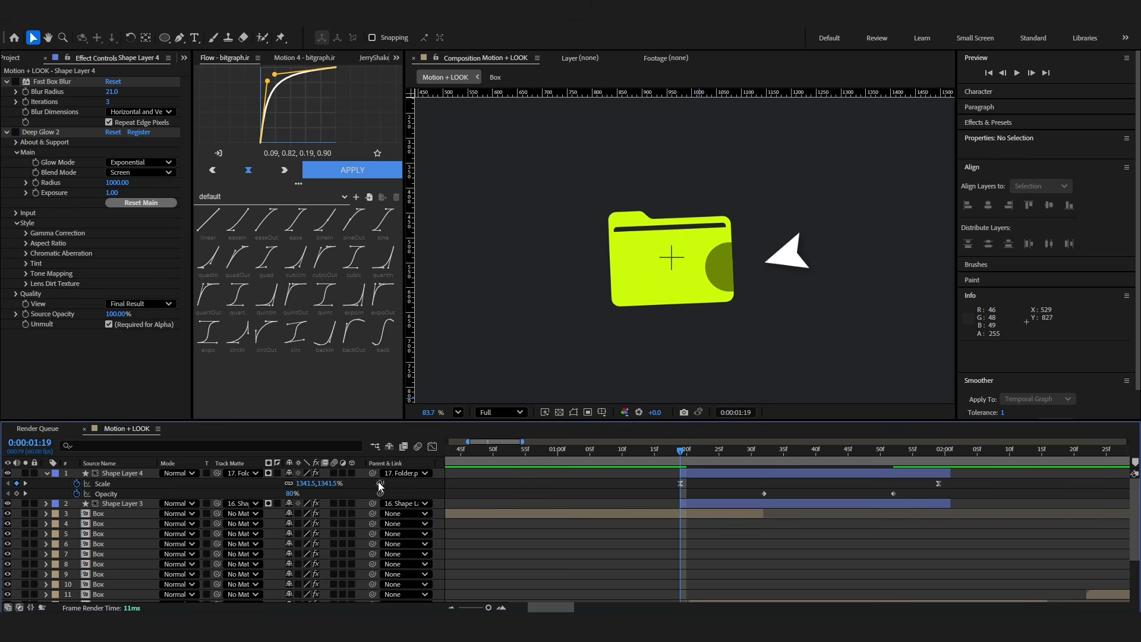
{"action": "key", "text": "Return"}
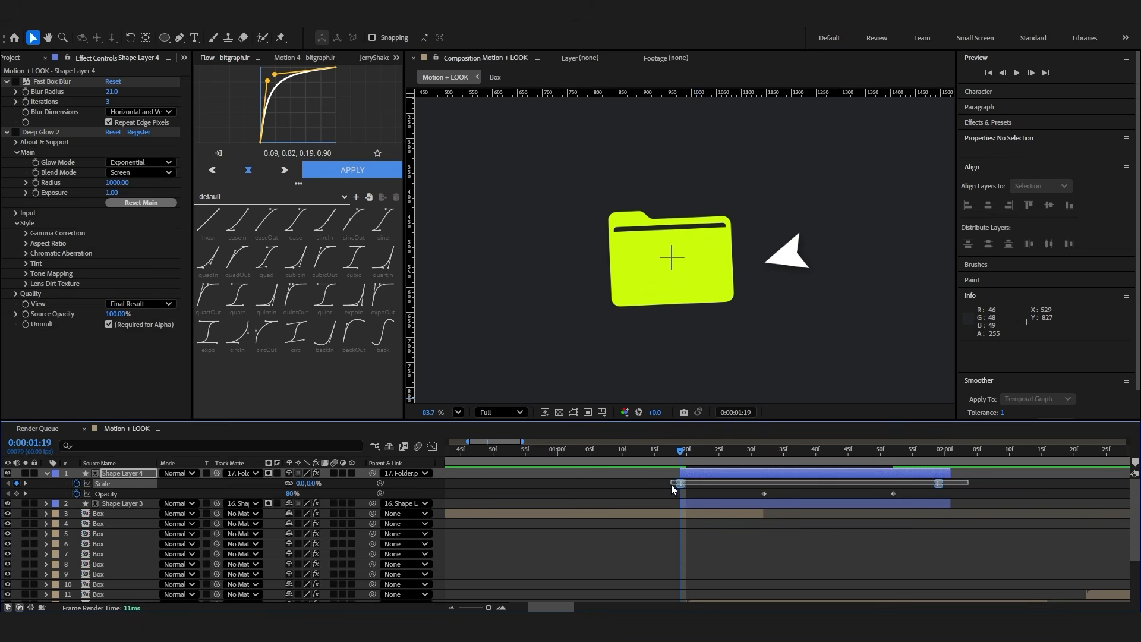
{"action": "left_click", "coordinate": [743, 473]}
{"action": "key", "text": "space"}
{"action": "left_click_drag", "start_coordinate": [681, 458], "coordinate": [656, 458]}
{"action": "left_click", "coordinate": [720, 525]}
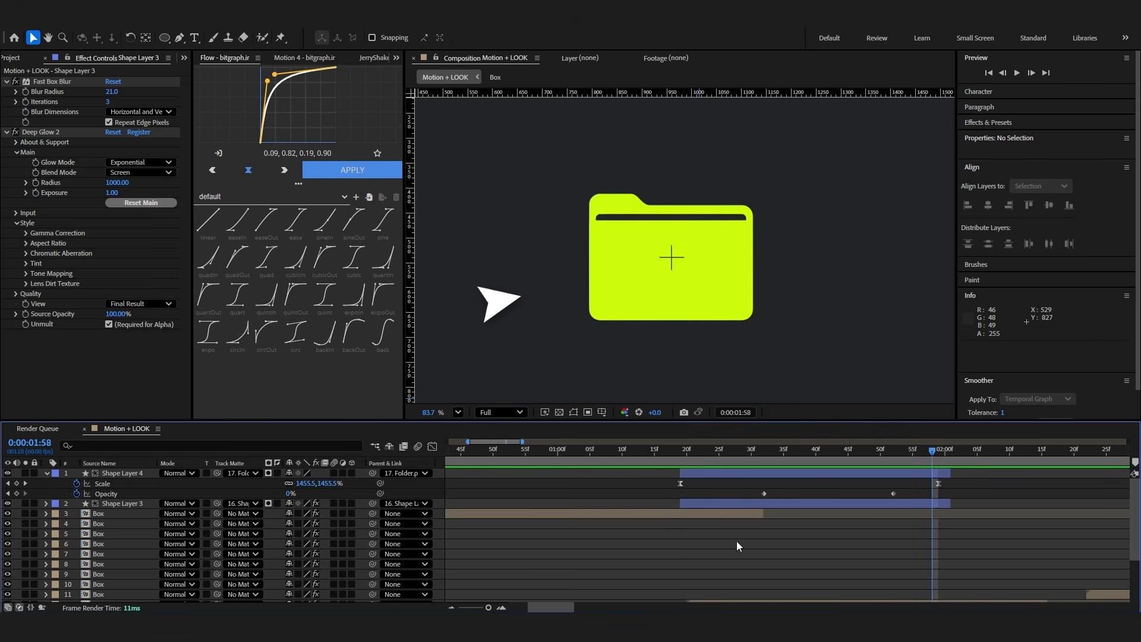
Label Shape Layer 3 Fuchsia and Shape Layer 4 Orange
{"action": "left_click", "coordinate": [122, 504]}
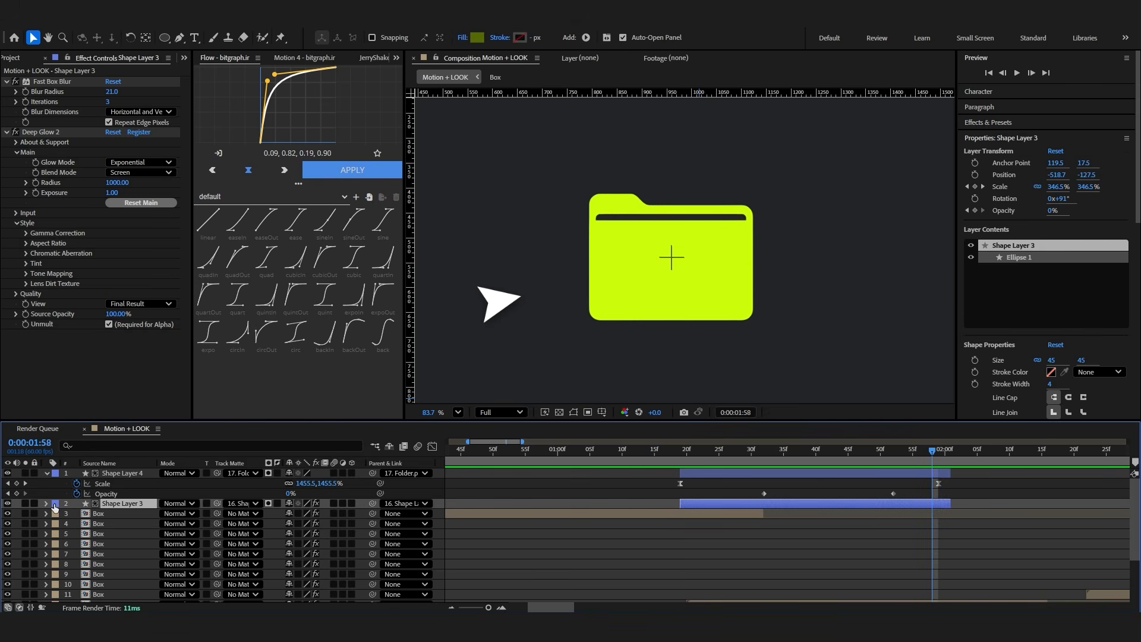
{"action": "left_click", "coordinate": [55, 504]}
{"action": "left_click", "coordinate": [75, 447]}
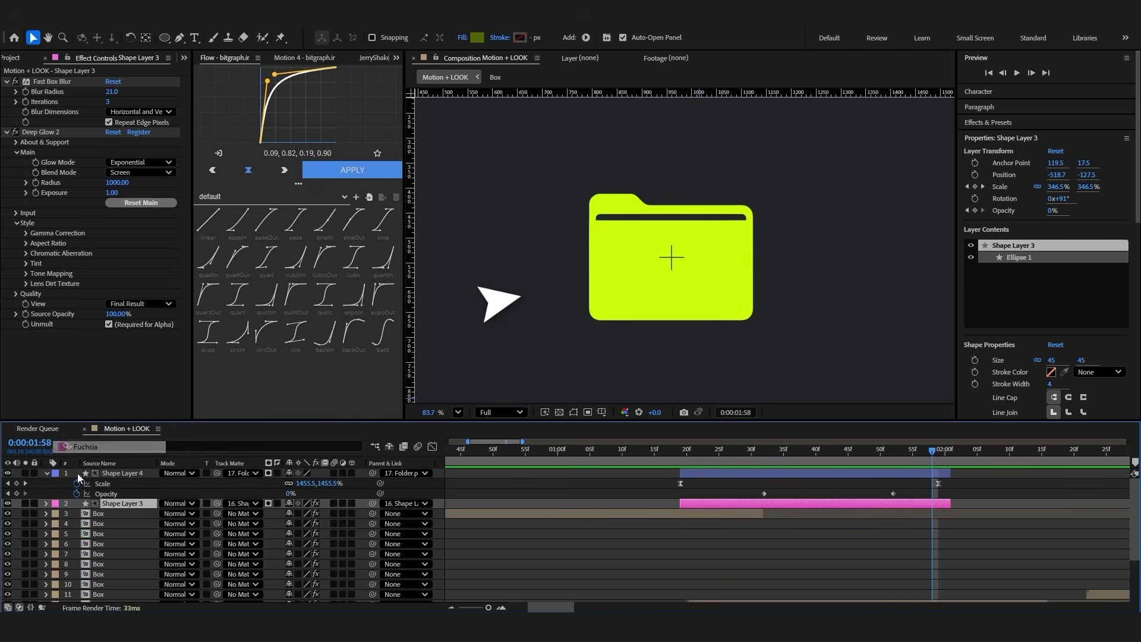
{"action": "left_click", "coordinate": [553, 554]}
{"action": "left_click", "coordinate": [143, 506]}
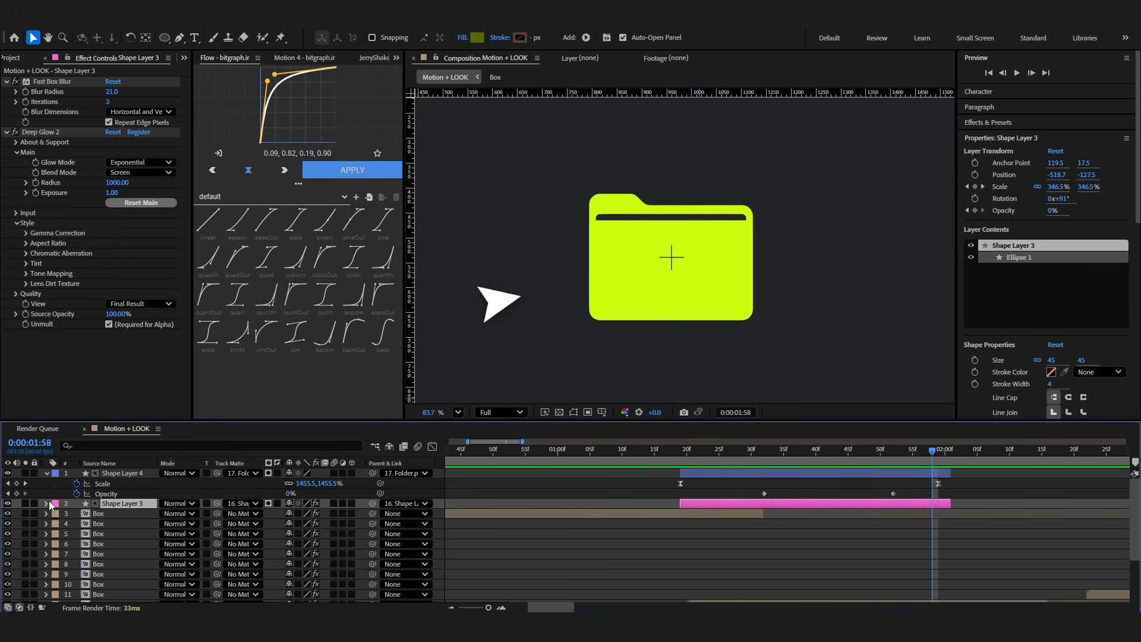
{"action": "left_click", "coordinate": [56, 477]}
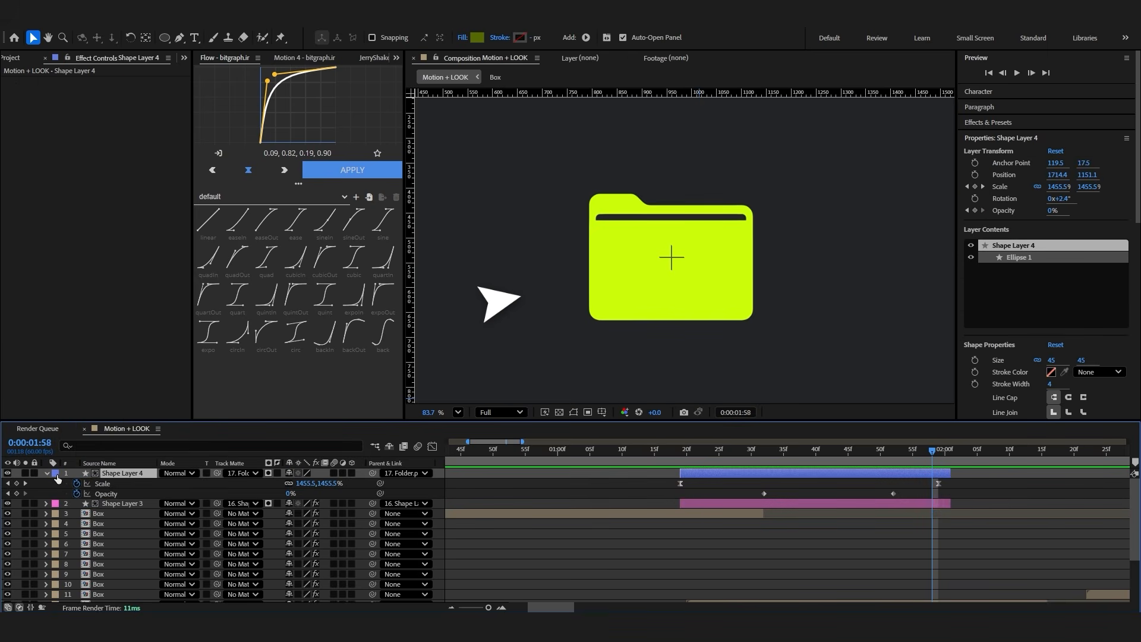
{"action": "left_click", "coordinate": [56, 474]}
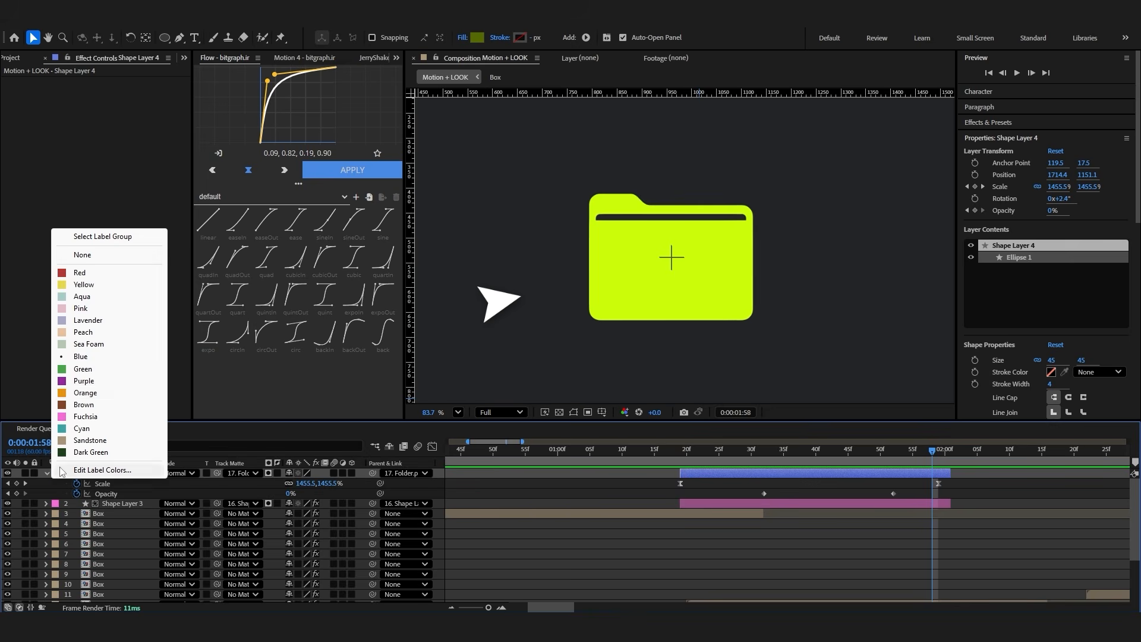
{"action": "left_click", "coordinate": [89, 394]}
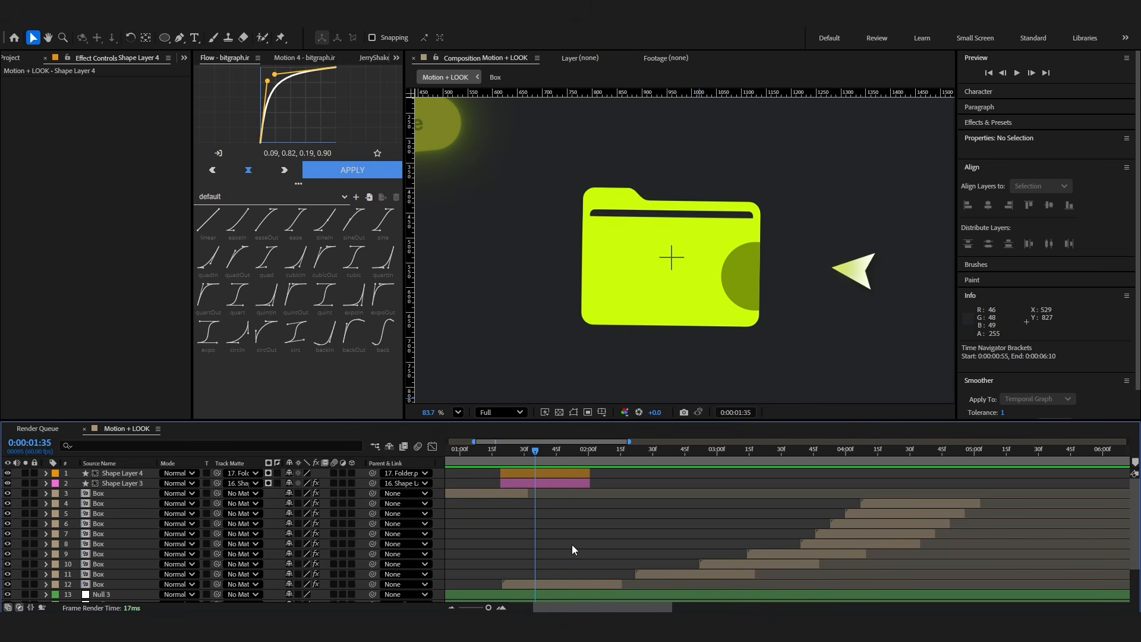
Select the cursor layer Shape Layer 1 and reveal its position and rotation keyframes
{"action": "scroll", "coordinate": [572, 544], "scroll_direction": "down", "scroll_amount": 5}
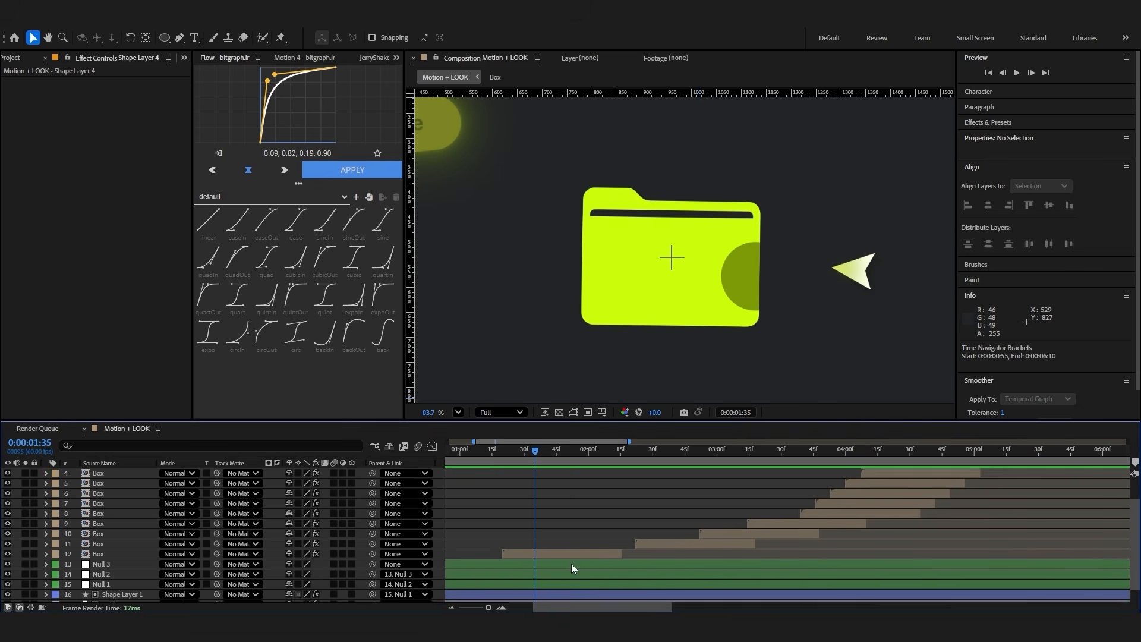
{"action": "left_click", "coordinate": [562, 568]}
{"action": "left_click", "coordinate": [562, 575]}
{"action": "scroll", "coordinate": [541, 560], "scroll_direction": "down", "scroll_amount": 1}
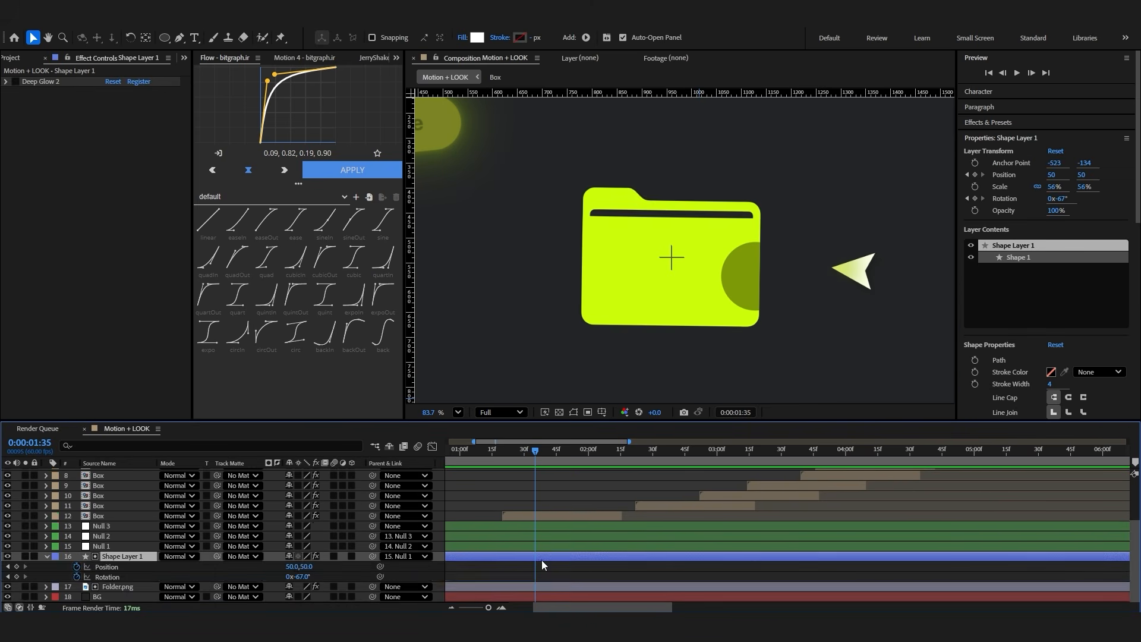
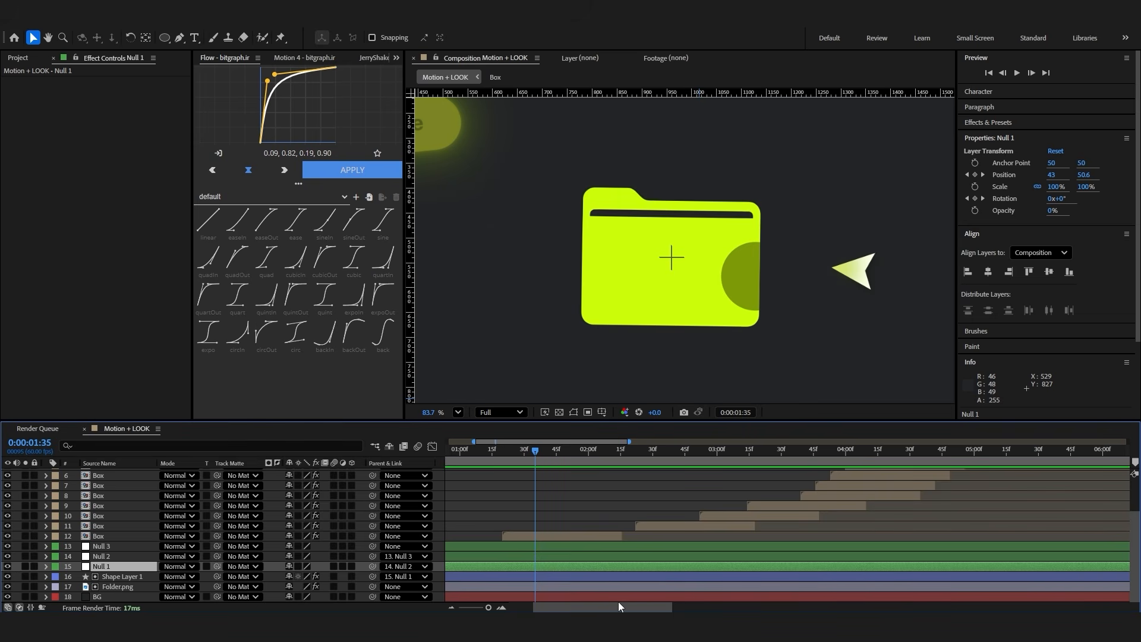
Reveal Null 1's keyframes and duplicate ripple layers Shape Layer 3 and Shape Layer 4 so the copies start at 0:00:00:36
{"action": "key", "text": "u"}
{"action": "scroll", "coordinate": [555, 578], "scroll_direction": "right", "scroll_amount": 1}
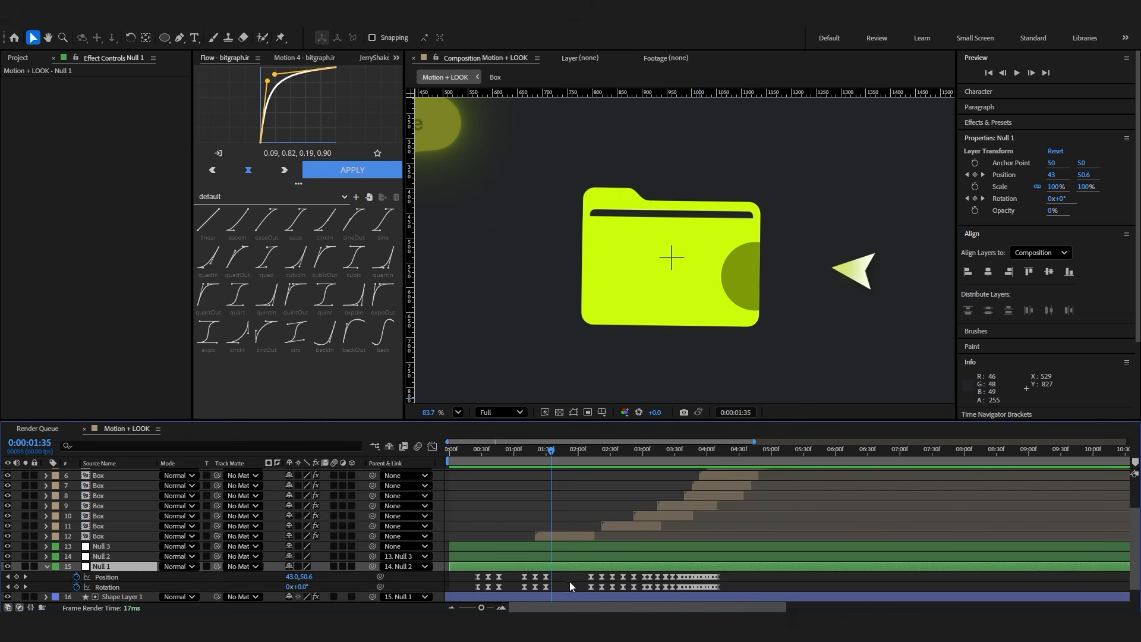
{"action": "scroll", "coordinate": [600, 564], "scroll_direction": "left", "scroll_amount": 3}
{"action": "left_click", "coordinate": [483, 458]}
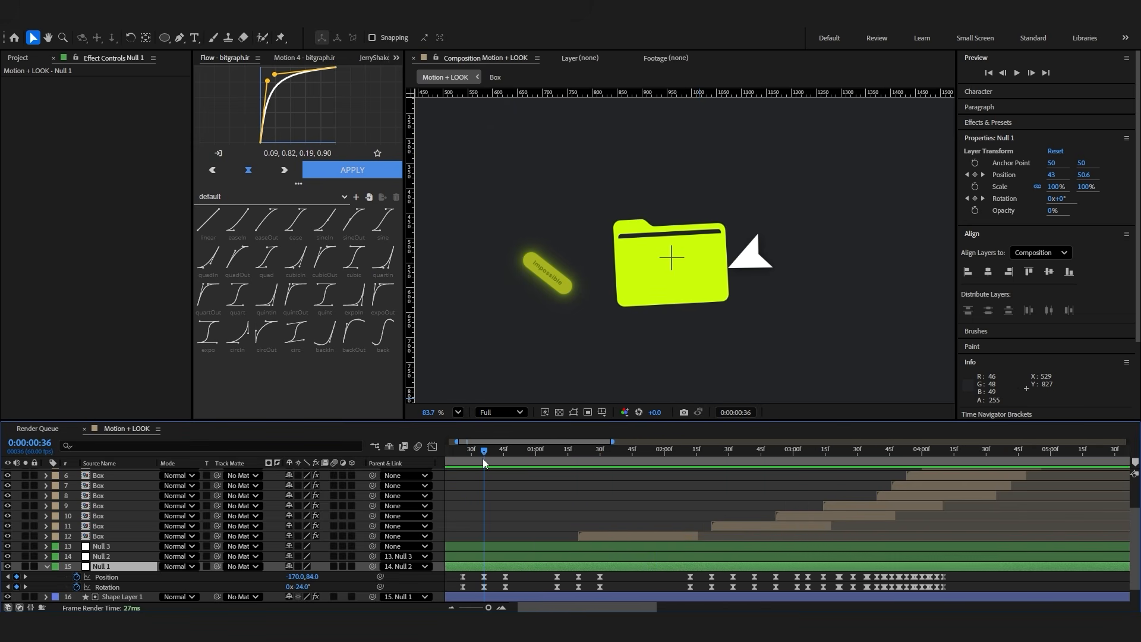
{"action": "scroll", "coordinate": [519, 517], "scroll_direction": "up", "scroll_amount": 3}
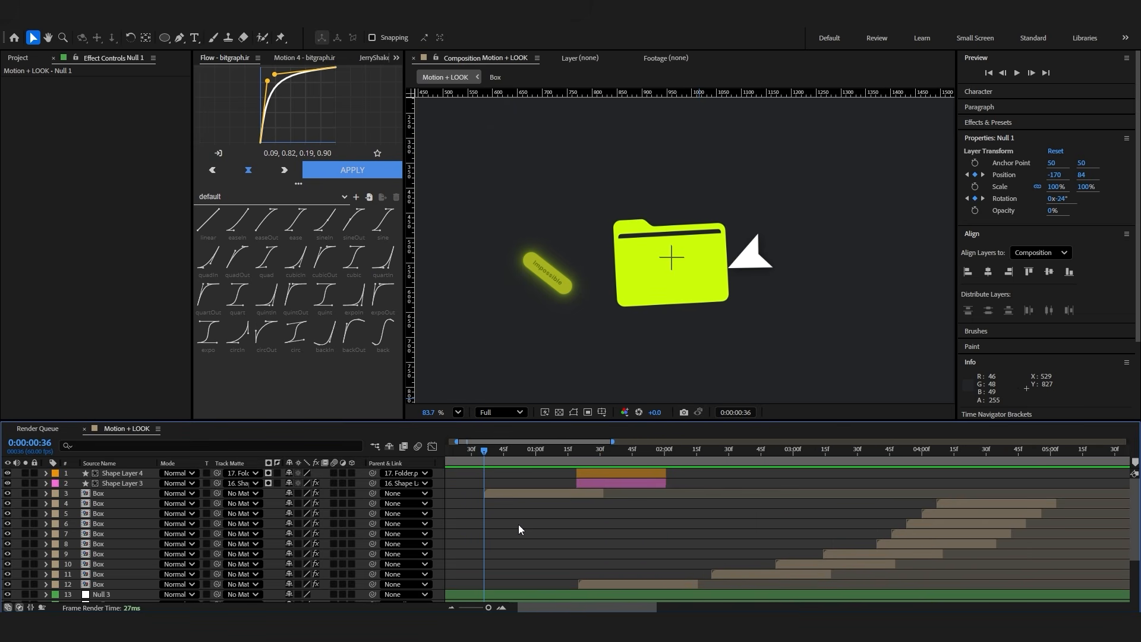
{"action": "left_click", "coordinate": [577, 482]}
{"action": "left_click", "coordinate": [589, 473], "text": "shift"}
{"action": "key", "text": "ctrl+d"}
{"action": "mouse_move", "coordinate": [119, 494]}
{"action": "left_mouse_down"}
{"action": "mouse_move", "coordinate": [120, 480]}
{"action": "mouse_move", "coordinate": [121, 508]}
{"action": "left_mouse_up"}
{"action": "left_click_drag", "start_coordinate": [594, 500], "coordinate": [500, 501]}
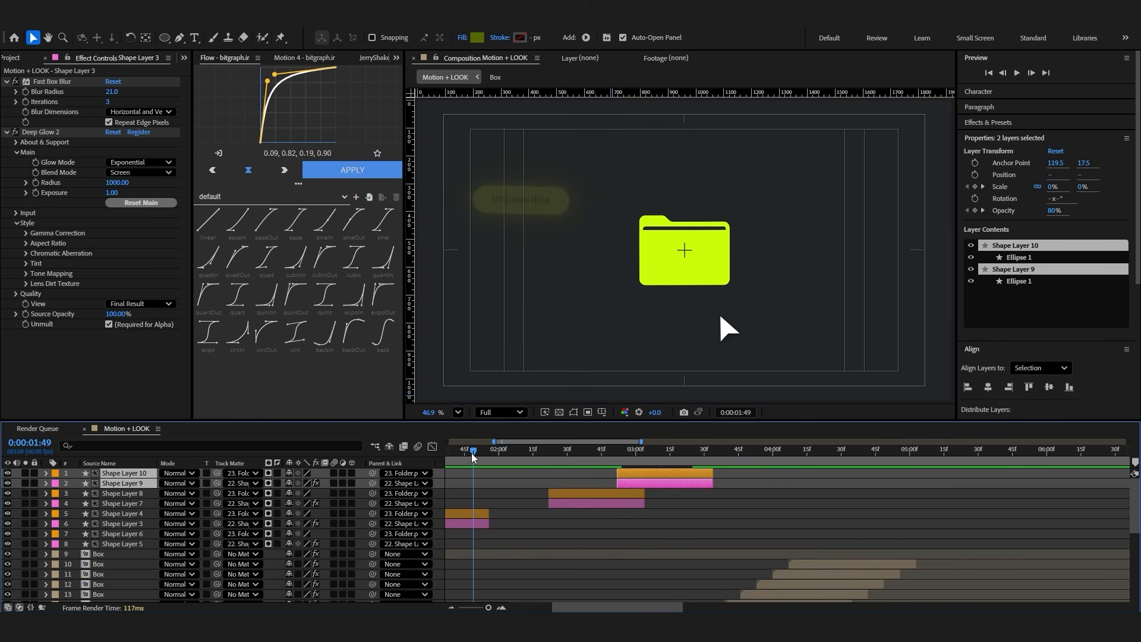
Duplicate the cursor and folder ripple pair so it starts at 0:00:02:22, and preview the ripple on the folder
{"action": "left_click_drag", "start_coordinate": [475, 452], "coordinate": [551, 453]}
{"action": "scroll", "coordinate": [562, 535], "scroll_direction": "up", "scroll_amount": 3}
{"action": "left_click", "coordinate": [516, 500]}
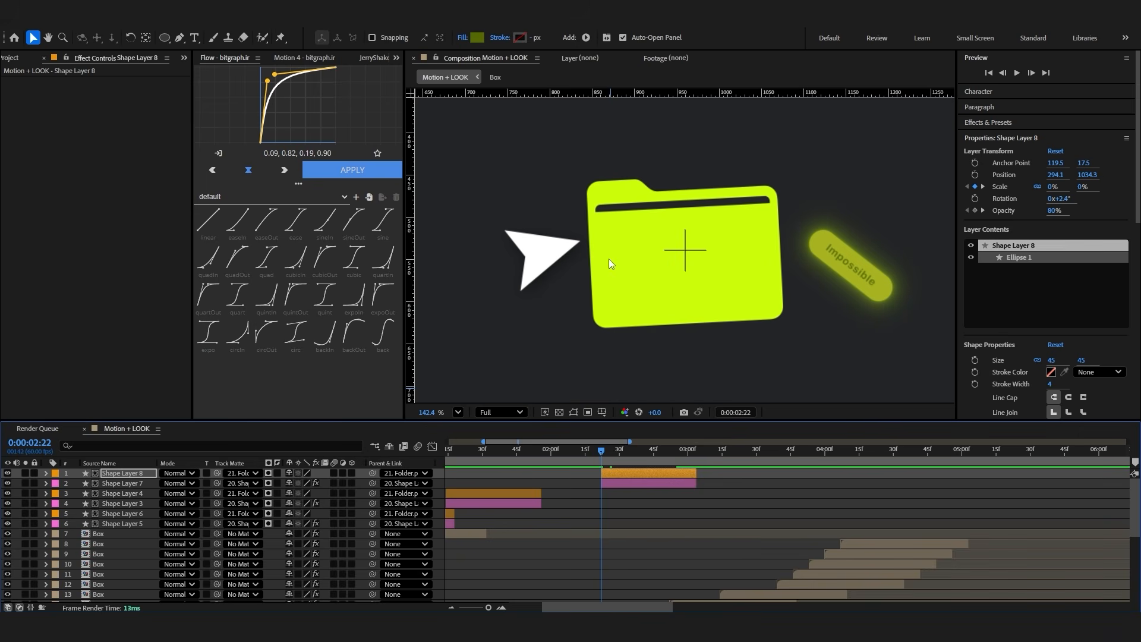
{"action": "left_click", "coordinate": [631, 453]}
{"action": "scroll", "coordinate": [570, 292], "scroll_direction": "down", "scroll_amount": 2}
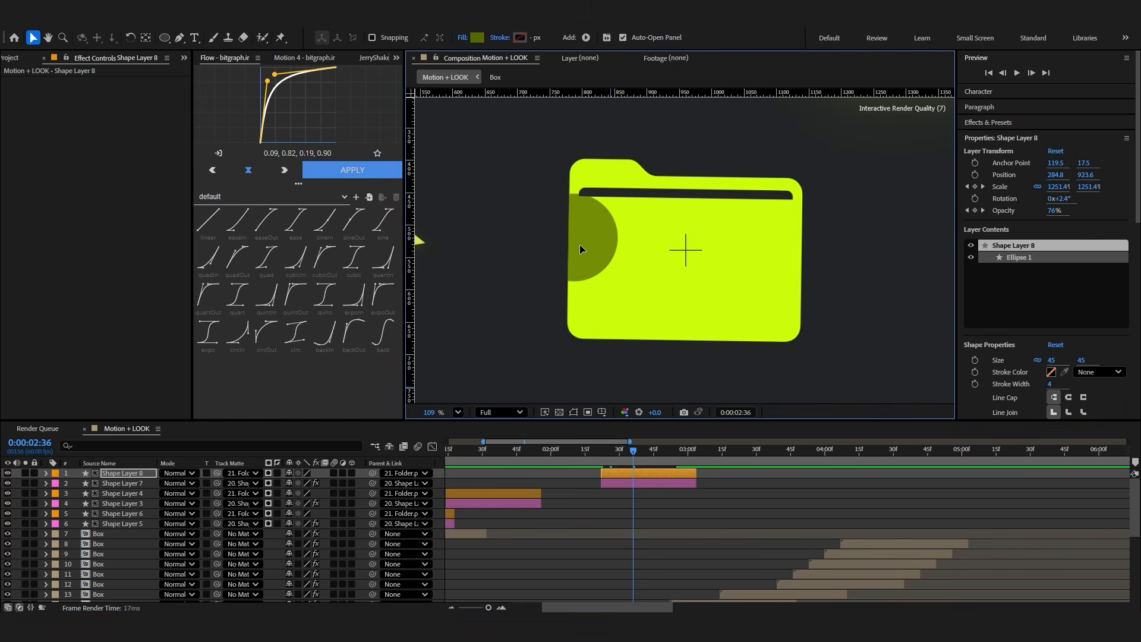
{"action": "key", "text": "space"}
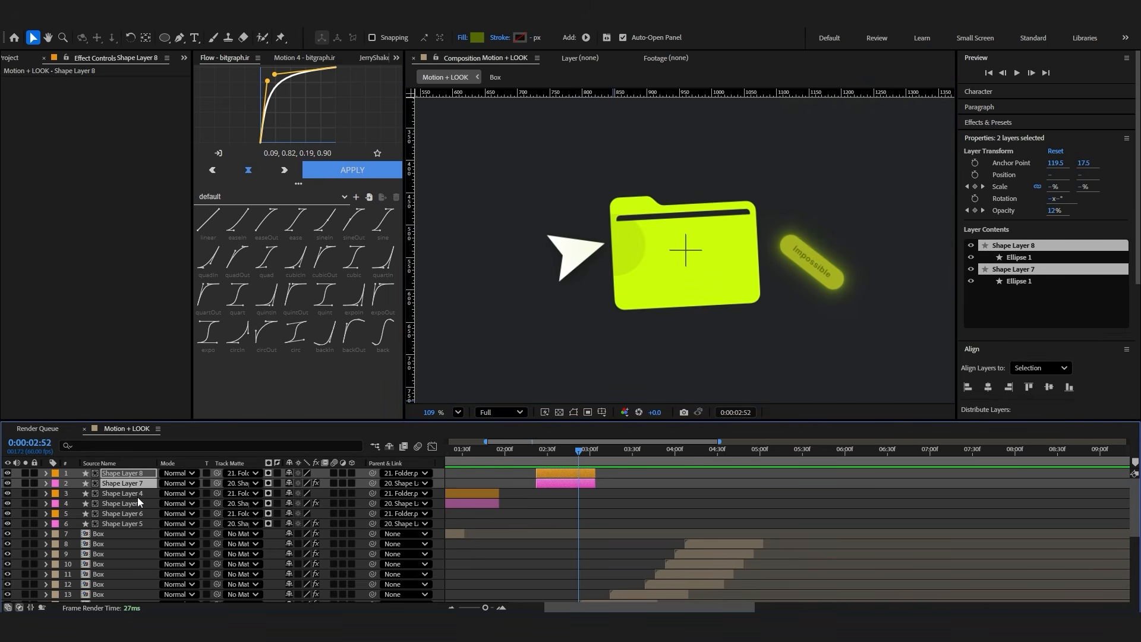
Duplicate the ripple pair for every remaining cursor click, with the first new copy starting at 0:00:02:52
{"action": "key", "text": "ctrl+d"}
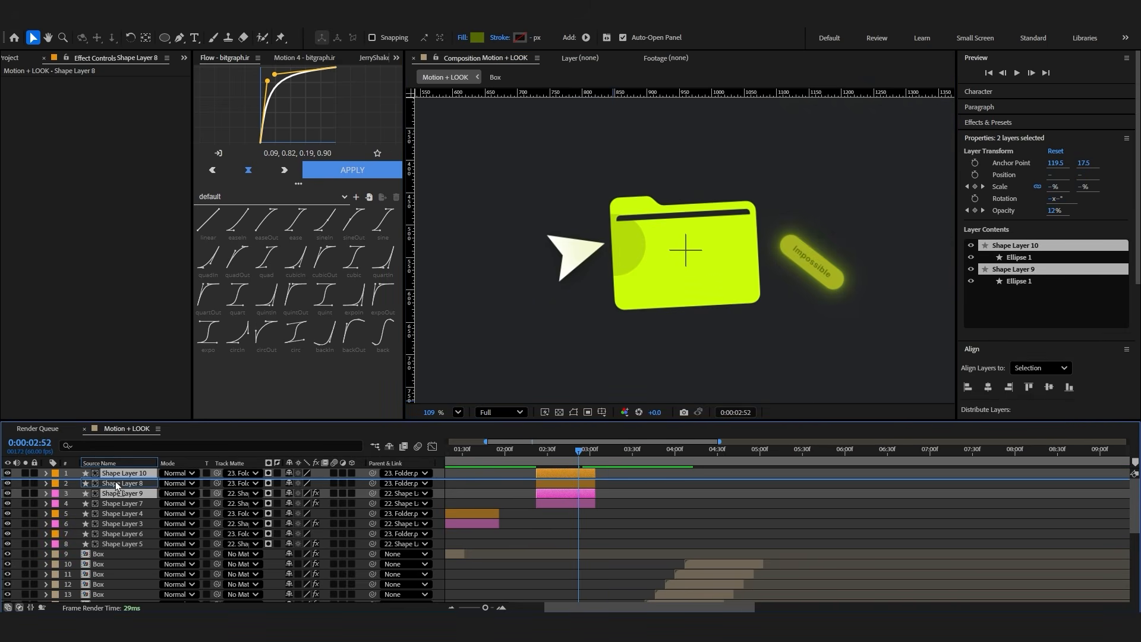
{"action": "left_click_drag", "start_coordinate": [563, 483], "coordinate": [588, 484]}
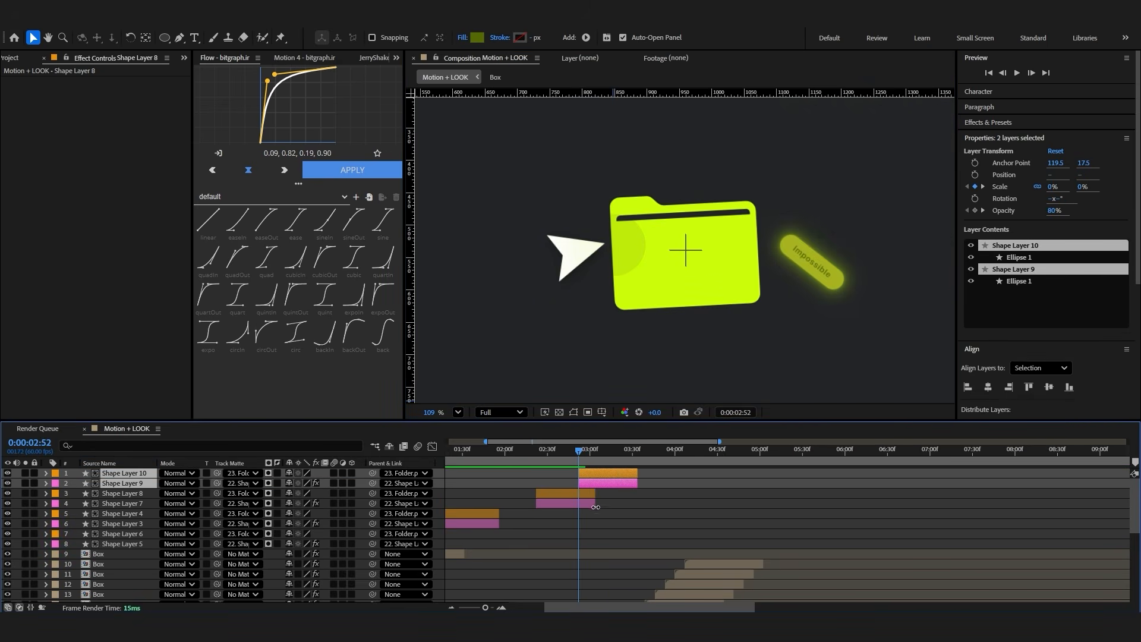
{"action": "left_click_drag", "start_coordinate": [789, 491], "coordinate": [721, 493]}
{"action": "left_click_drag", "start_coordinate": [709, 452], "coordinate": [689, 464]}
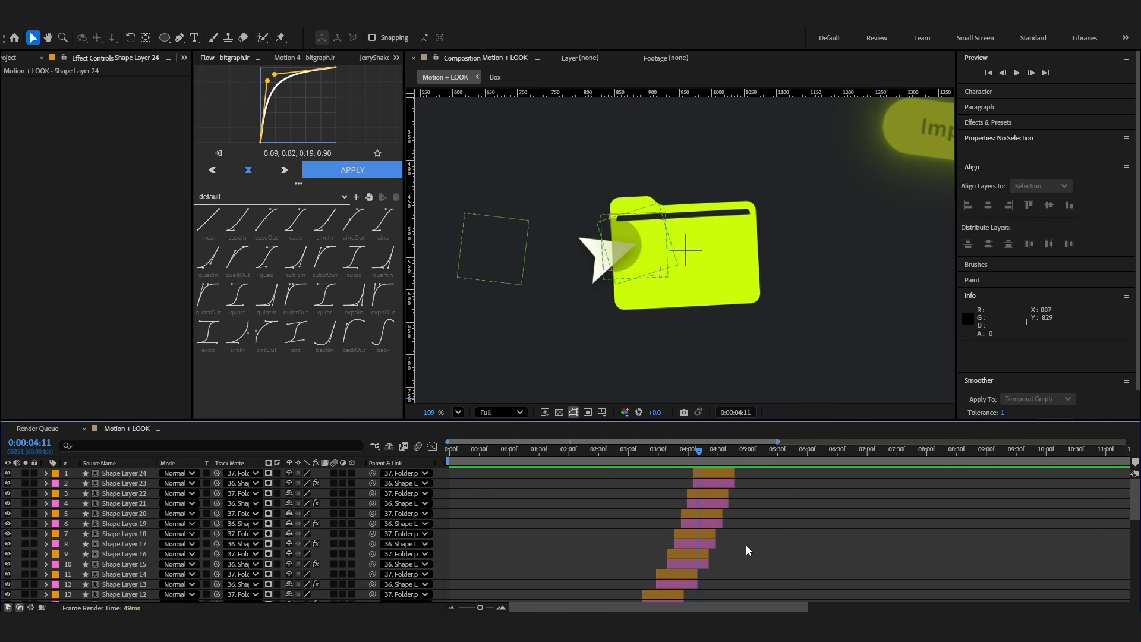
Move all Orange-labelled ripple layers directly above Folder.png in the layer stack and go to 0:00:03:41
{"action": "left_click", "coordinate": [713, 473]}
{"action": "left_click", "coordinate": [707, 493], "text": "ctrl"}
{"action": "left_click", "coordinate": [702, 515], "text": "ctrl"}
{"action": "left_click", "coordinate": [692, 534], "text": "ctrl"}
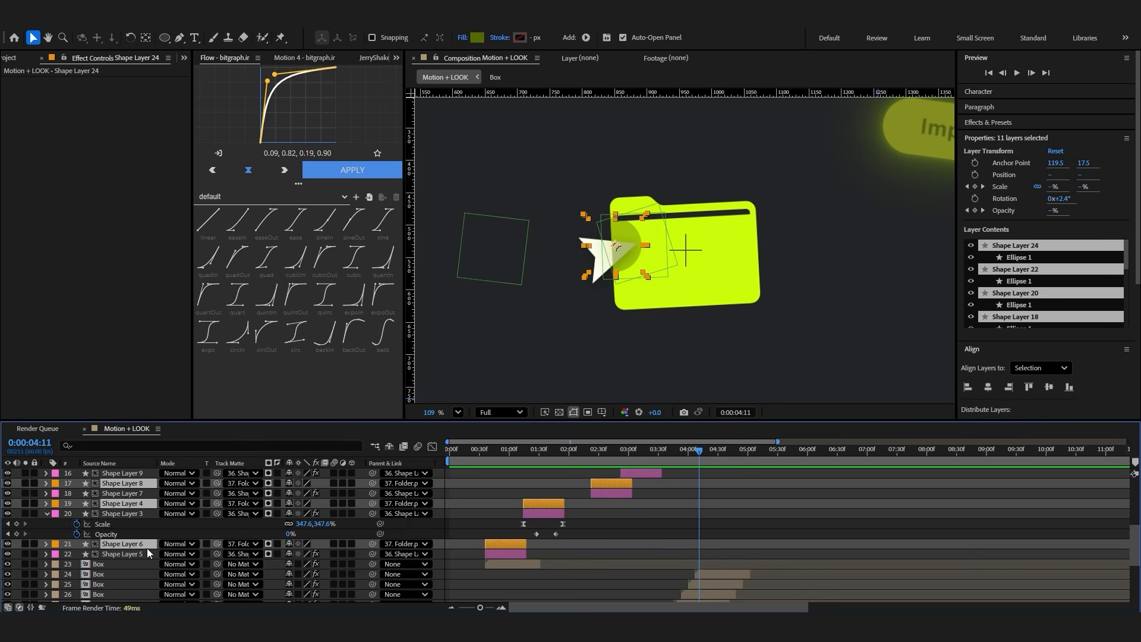
{"action": "left_click_drag", "start_coordinate": [147, 546], "coordinate": [140, 581]}
{"action": "left_click", "coordinate": [534, 523]}
{"action": "left_click_drag", "start_coordinate": [586, 452], "coordinate": [668, 480]}
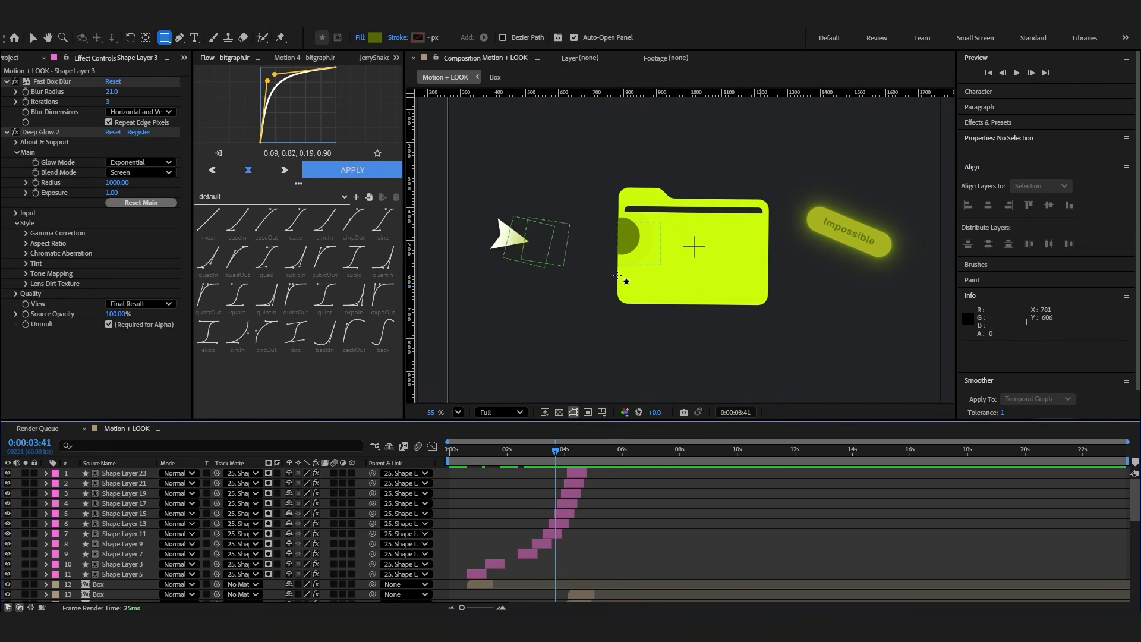
Draw a square about 692 px wide over the folder, center its anchor point and center it in the composition
{"action": "scroll", "coordinate": [564, 309], "scroll_direction": "down", "scroll_amount": 2}
{"action": "left_click_drag", "start_coordinate": [586, 163], "coordinate": [810, 352]}
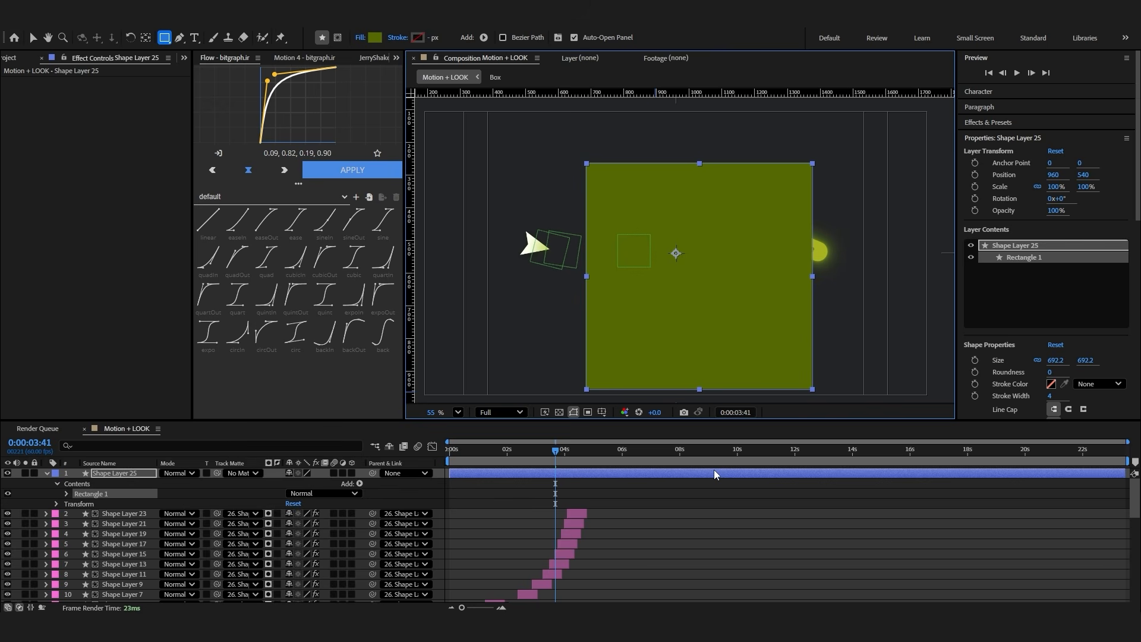
{"action": "key", "text": "ctrl+Home"}
Apply the CC Ball Action effect to the square and set its Shading to 0
{"action": "key", "text": "ctrl+space"}
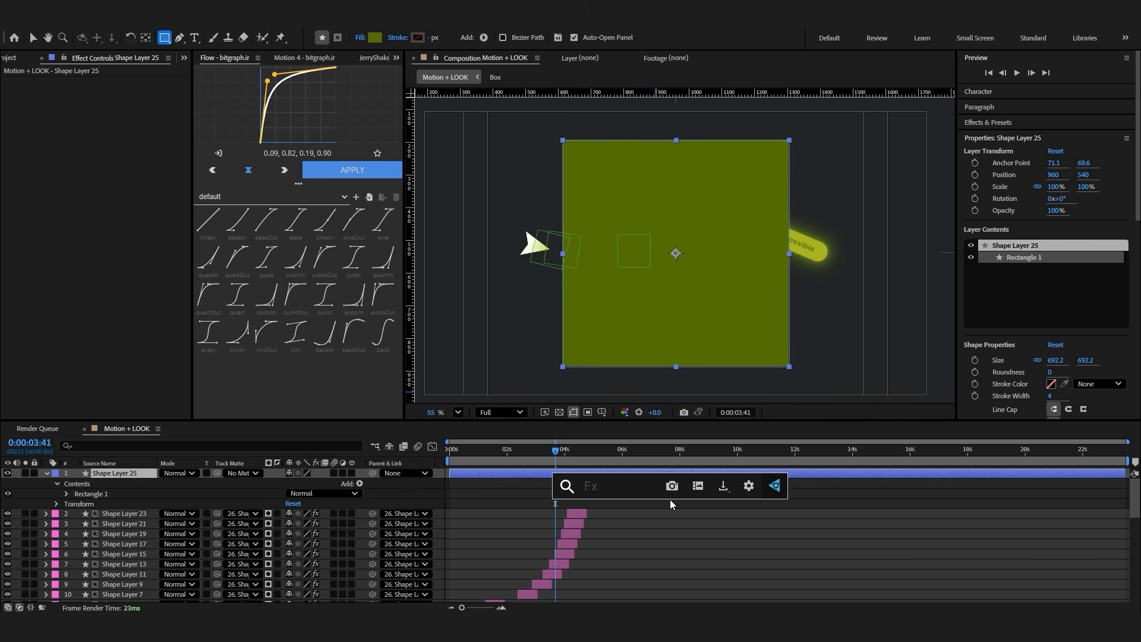
{"action": "type", "text": "cc"}
{"action": "left_click", "coordinate": [665, 495]}
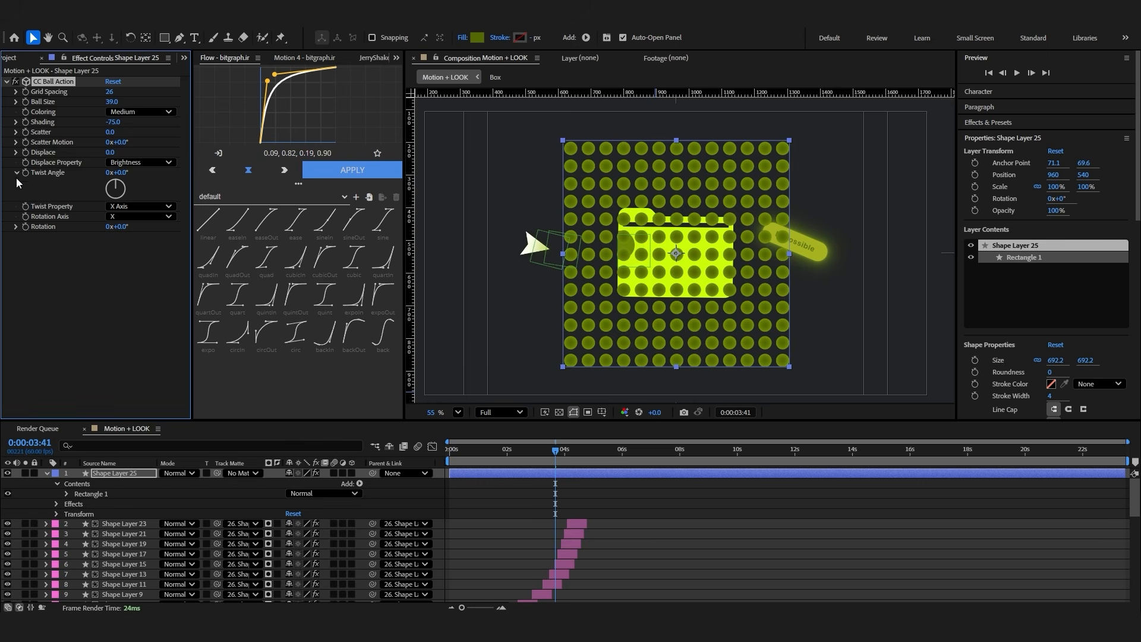
{"action": "left_click", "coordinate": [103, 129]}
{"action": "left_click", "coordinate": [107, 122]}
{"action": "type", "text": "0"}
{"action": "key", "text": "Return"}
Place the dot grid below Folder.png at about 787, 511, with Grid Spacing 14 and Ball Size 30
{"action": "left_click_drag", "start_coordinate": [114, 473], "coordinate": [123, 597]}
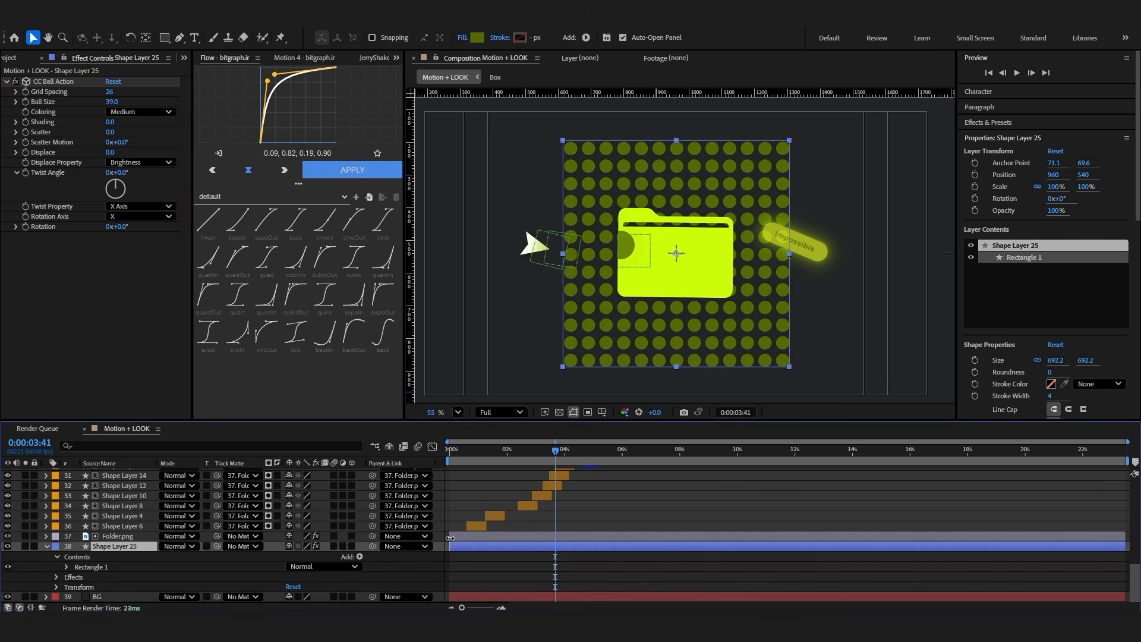
{"action": "left_click_drag", "start_coordinate": [692, 340], "coordinate": [635, 330]}
{"action": "left_click_drag", "start_coordinate": [111, 102], "coordinate": [94, 92]}
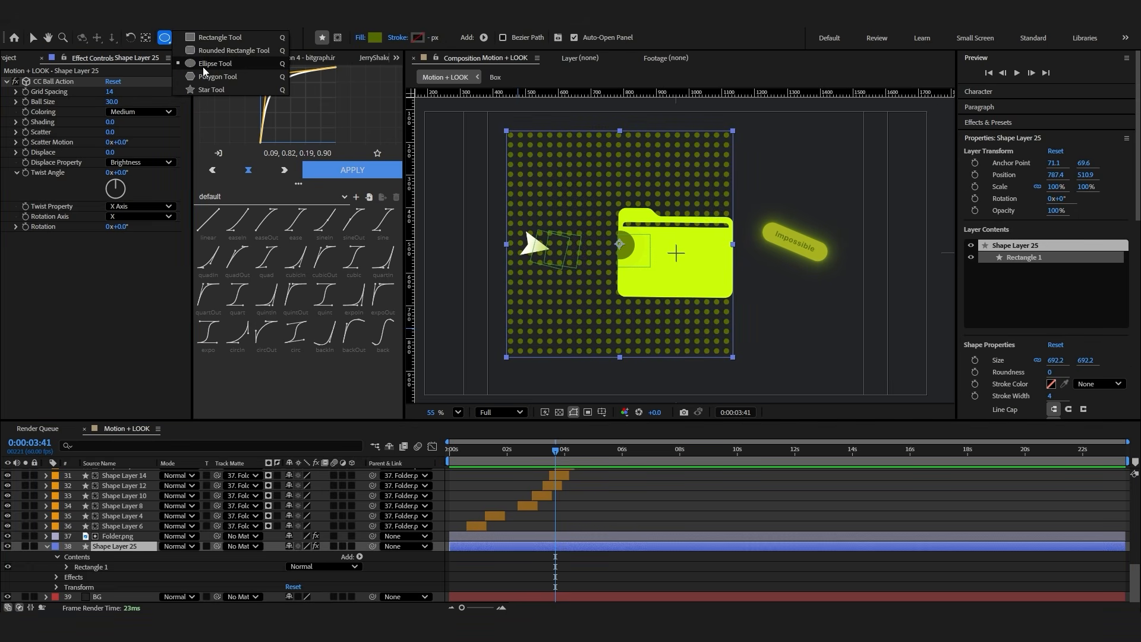
Draw a yellow-green circle about 282 px wide on a new shape layer and center it in the composition
{"action": "left_click", "coordinate": [202, 67]}
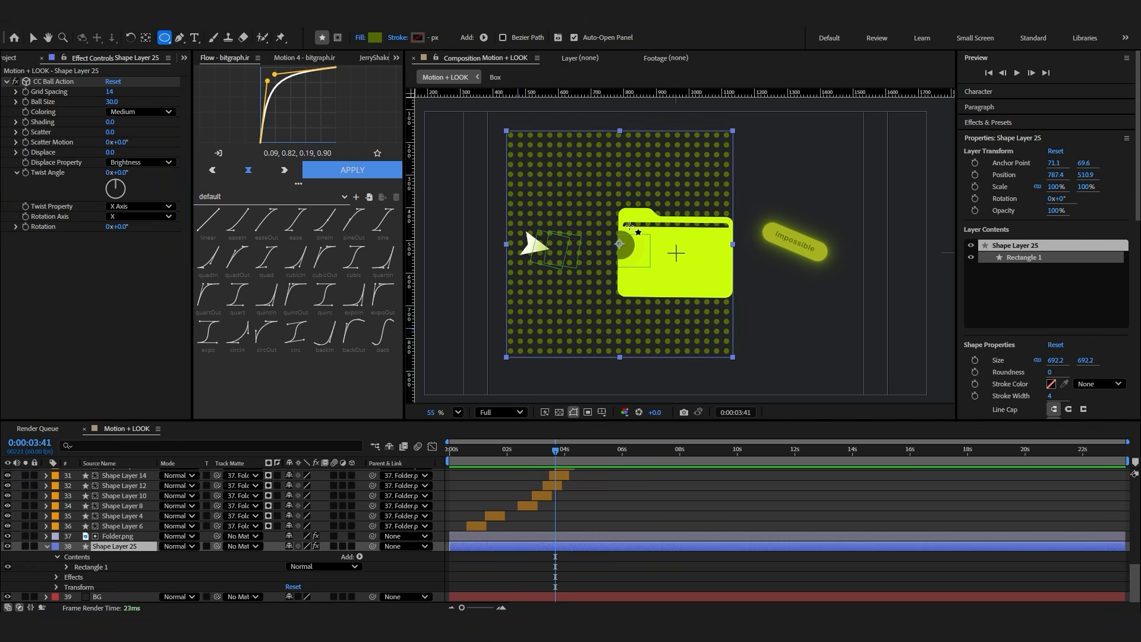
{"action": "left_click", "coordinate": [652, 193]}
{"action": "left_click_drag", "start_coordinate": [651, 186], "coordinate": [559, 277]}
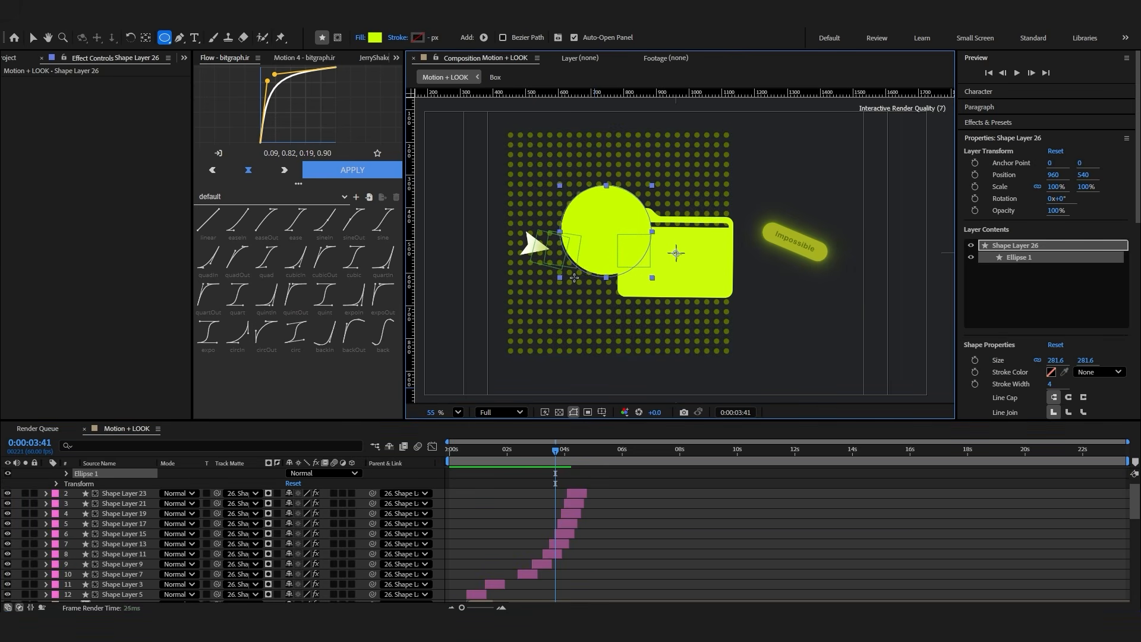
{"action": "key", "text": "ctrl+Home"}
{"action": "left_click", "coordinate": [33, 38]}
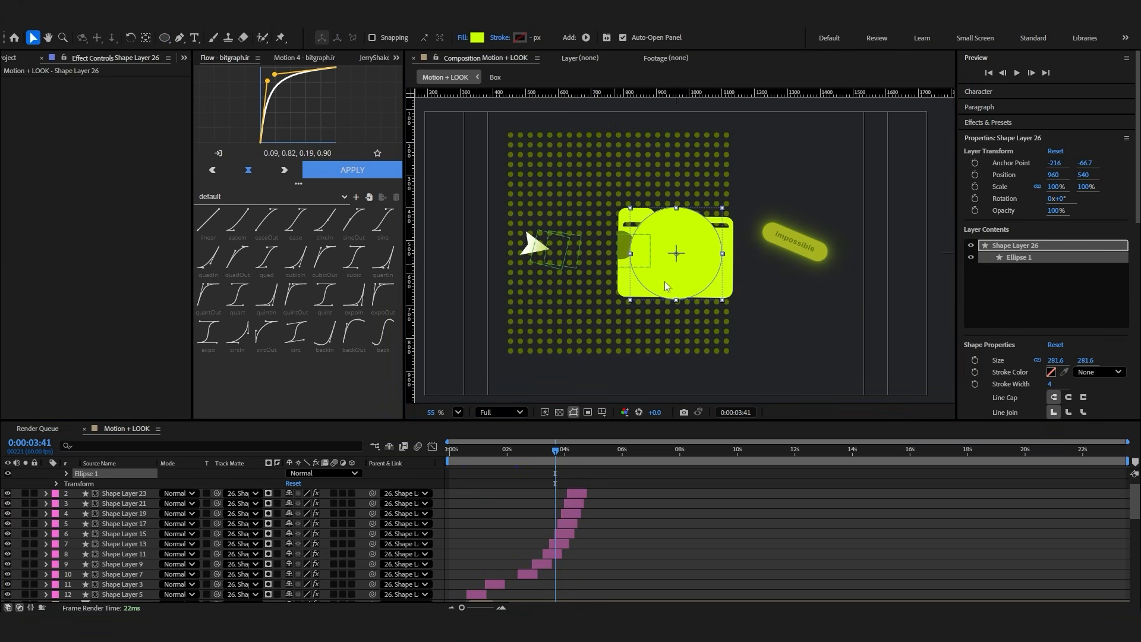
Add guides crossing at the ripple's center on the folder's edge and align the circle to them at 786, 512
{"action": "left_click_drag", "start_coordinate": [664, 280], "coordinate": [602, 262]}
{"action": "scroll", "coordinate": [576, 527], "scroll_direction": "down", "scroll_amount": 5}
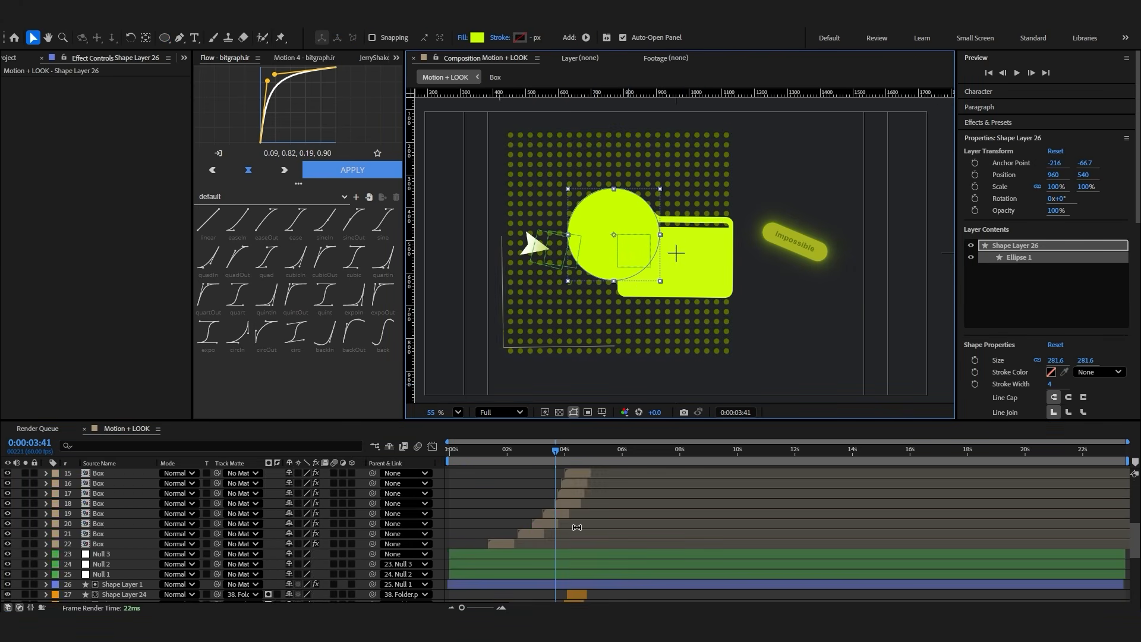
{"action": "scroll", "coordinate": [576, 527], "scroll_direction": "down", "scroll_amount": 5}
{"action": "left_click", "coordinate": [560, 564]}
{"action": "scroll", "coordinate": [587, 239], "scroll_direction": "up", "scroll_amount": 2}
{"action": "left_click_drag", "start_coordinate": [412, 236], "coordinate": [565, 256]}
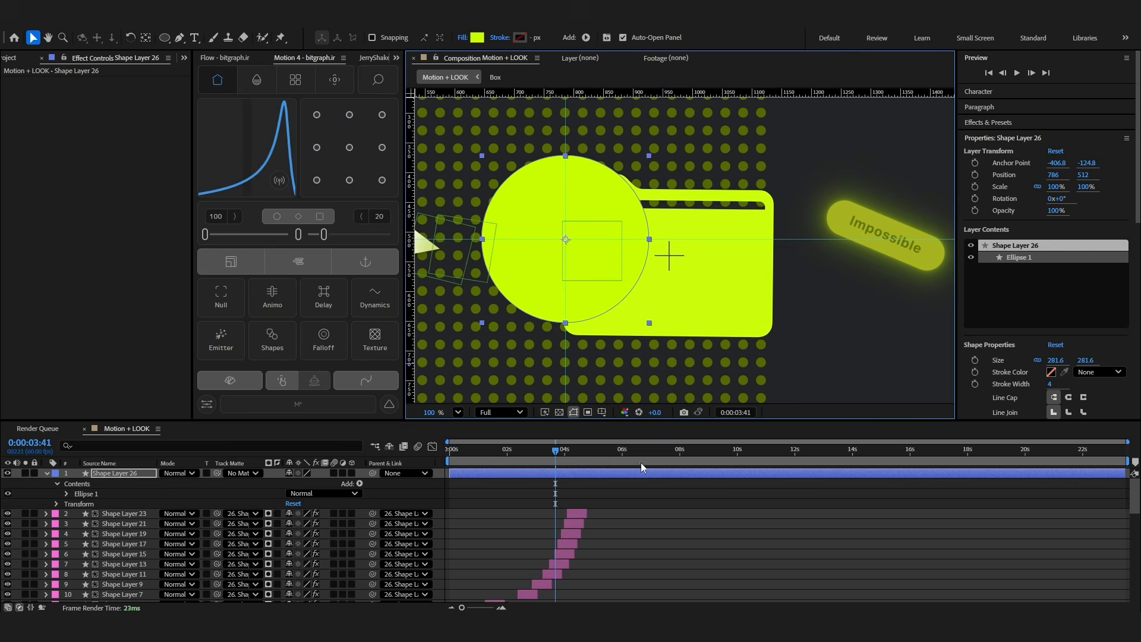
Give the circle no fill and a 60 px white stroke, and place its layer directly above Shape Layer 1
{"action": "left_click", "coordinate": [462, 38]}
{"action": "left_click", "coordinate": [505, 283]}
{"action": "left_click", "coordinate": [588, 346]}
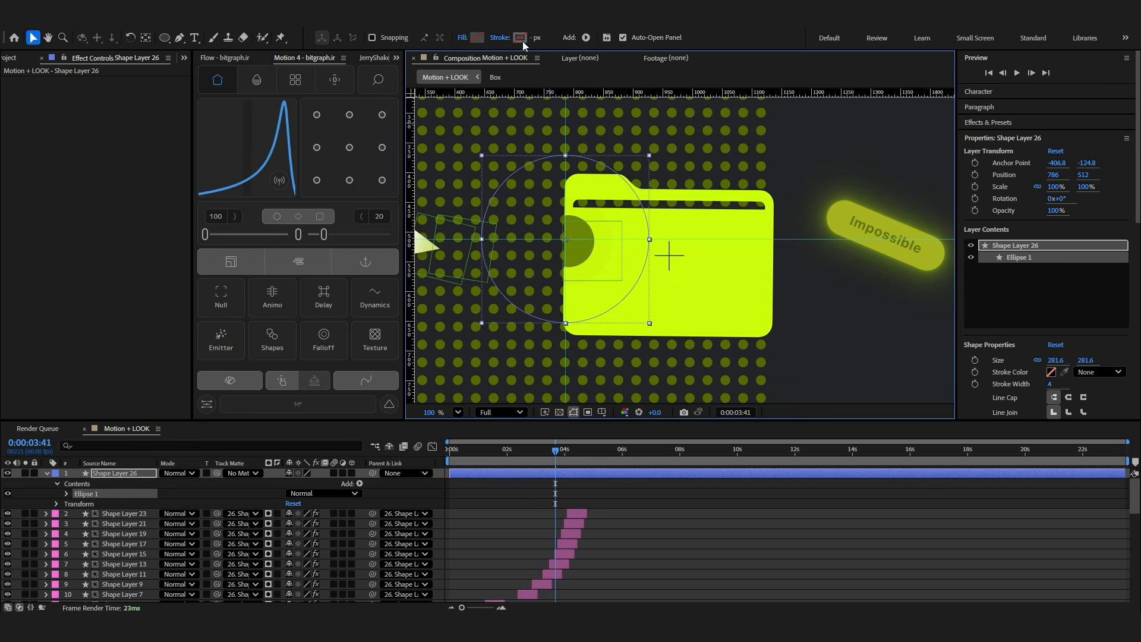
{"action": "left_click", "coordinate": [522, 40]}
{"action": "left_click", "coordinate": [435, 238]}
{"action": "left_click", "coordinate": [688, 243]}
{"action": "left_click_drag", "start_coordinate": [532, 41], "coordinate": [553, 42]}
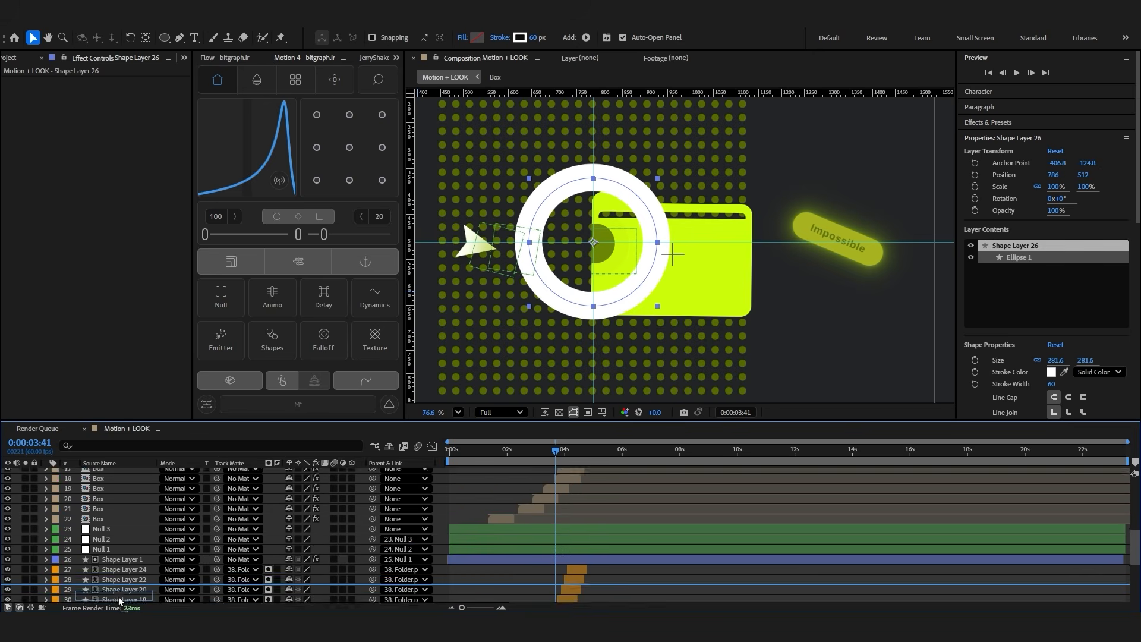
{"action": "left_click_drag", "start_coordinate": [118, 598], "coordinate": [119, 512]}
{"action": "left_click", "coordinate": [534, 536]}
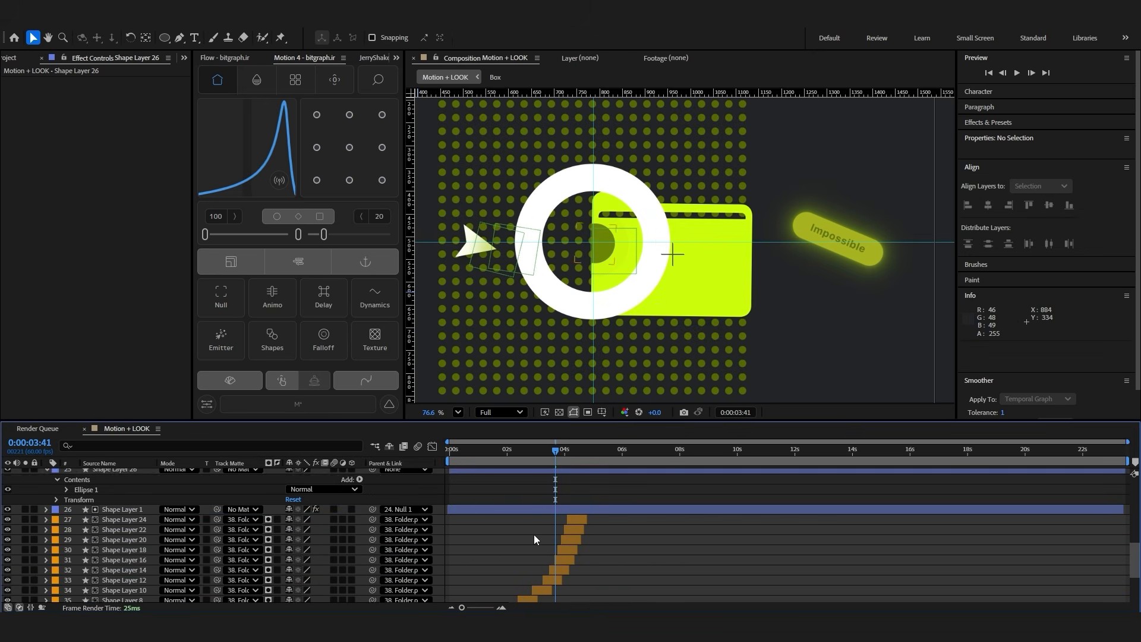
Label the cursor layer Shape Layer 1 Pink and the ring layer Shape Layer 26 Yellow
{"action": "scroll", "coordinate": [534, 539], "scroll_direction": "up", "scroll_amount": 1}
{"action": "left_click", "coordinate": [534, 539]}
{"action": "left_click", "coordinate": [55, 539]}
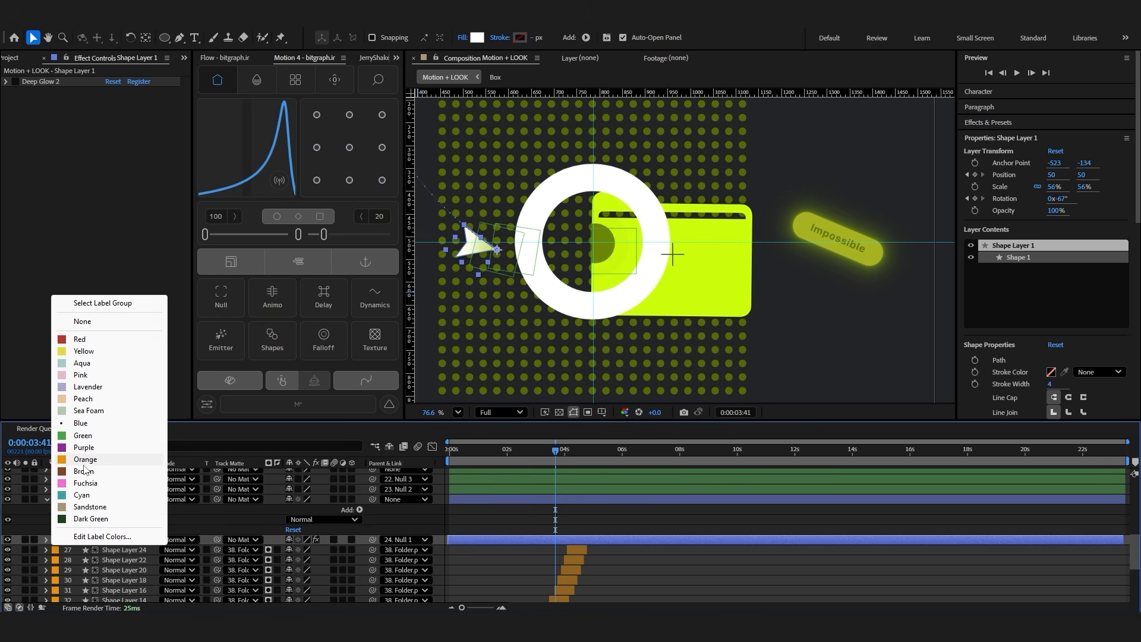
{"action": "left_click", "coordinate": [93, 376]}
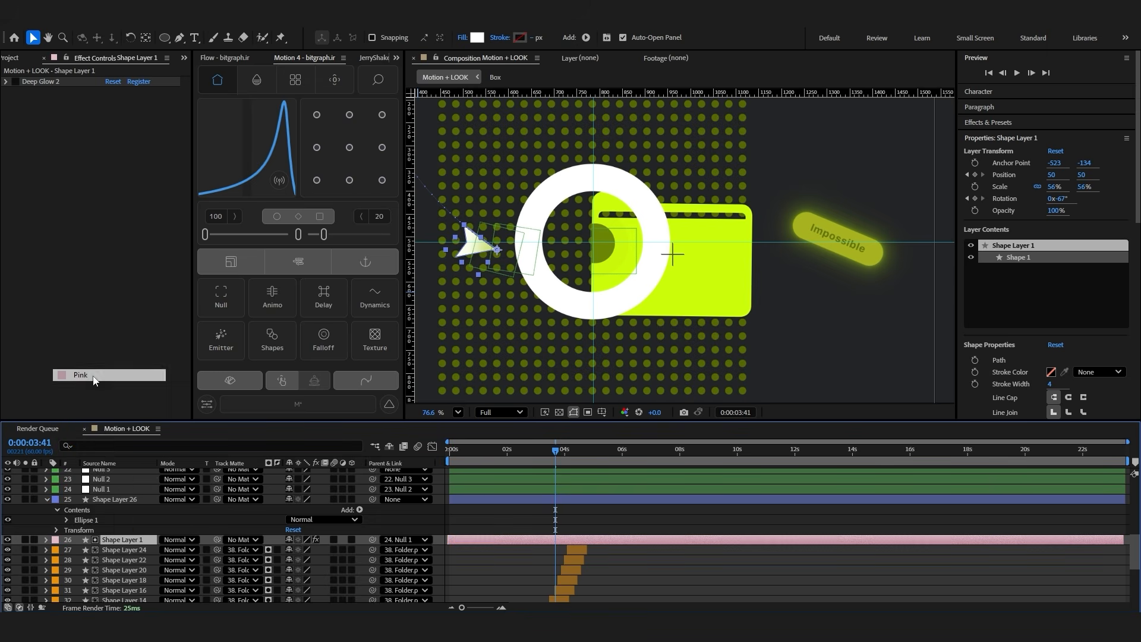
{"action": "left_click", "coordinate": [122, 499]}
{"action": "left_click", "coordinate": [55, 498]}
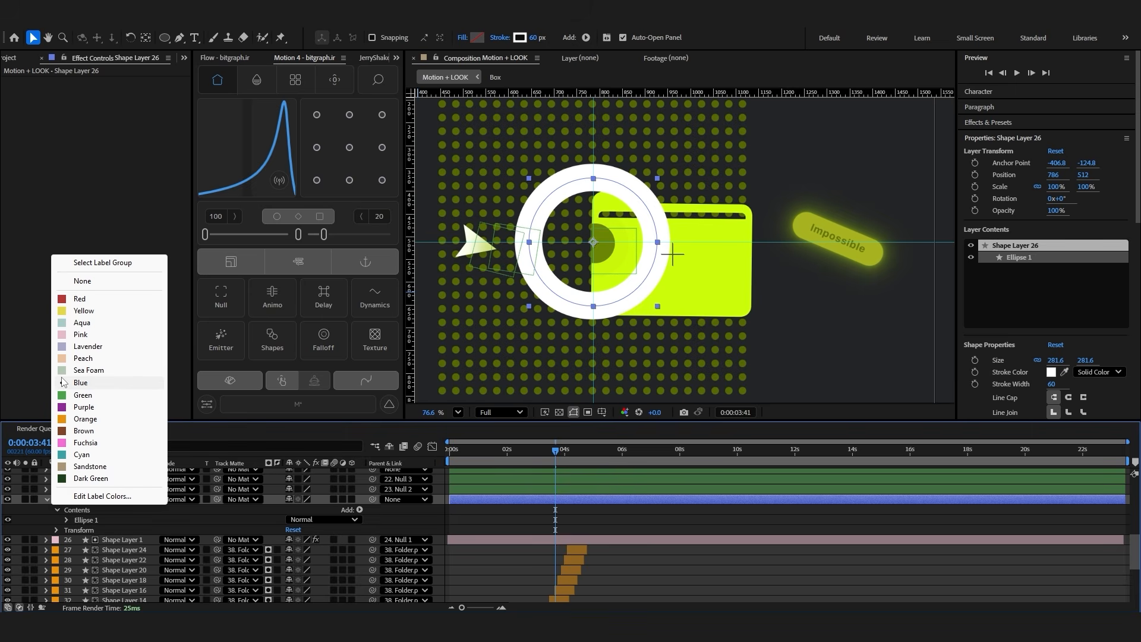
{"action": "left_click", "coordinate": [84, 358]}
{"action": "left_click", "coordinate": [55, 498]}
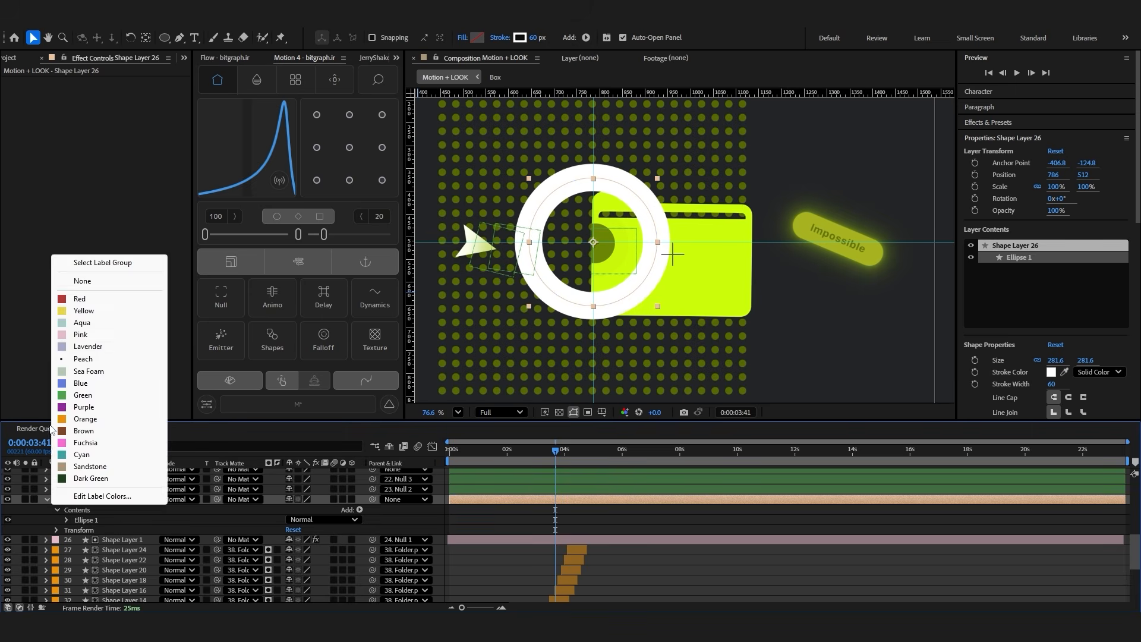
{"action": "left_click", "coordinate": [84, 310]}
Split the ring and cursor layers at 0:00:03:41 and delete the parts before the split
{"action": "left_click", "coordinate": [556, 540], "text": "ctrl"}
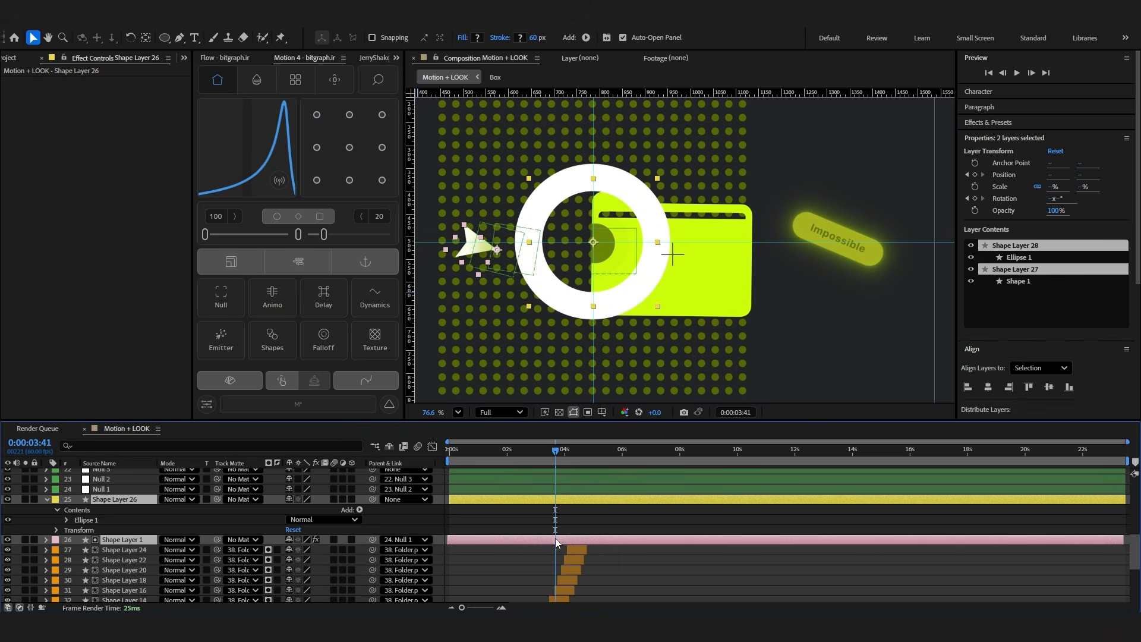
{"action": "key", "text": "ctrl+shift+d"}
{"action": "left_click", "coordinate": [547, 509]}
{"action": "key", "text": "Delete"}
{"action": "left_click", "coordinate": [546, 517]}
{"action": "key", "text": "Delete"}
Add a scale keyframe to the ring layer at 0:00:03:41 and set it to 0%
{"action": "left_click", "coordinate": [562, 500]}
{"action": "key", "text": "alt+shift+s"}
{"action": "left_click", "coordinate": [200, 510]}
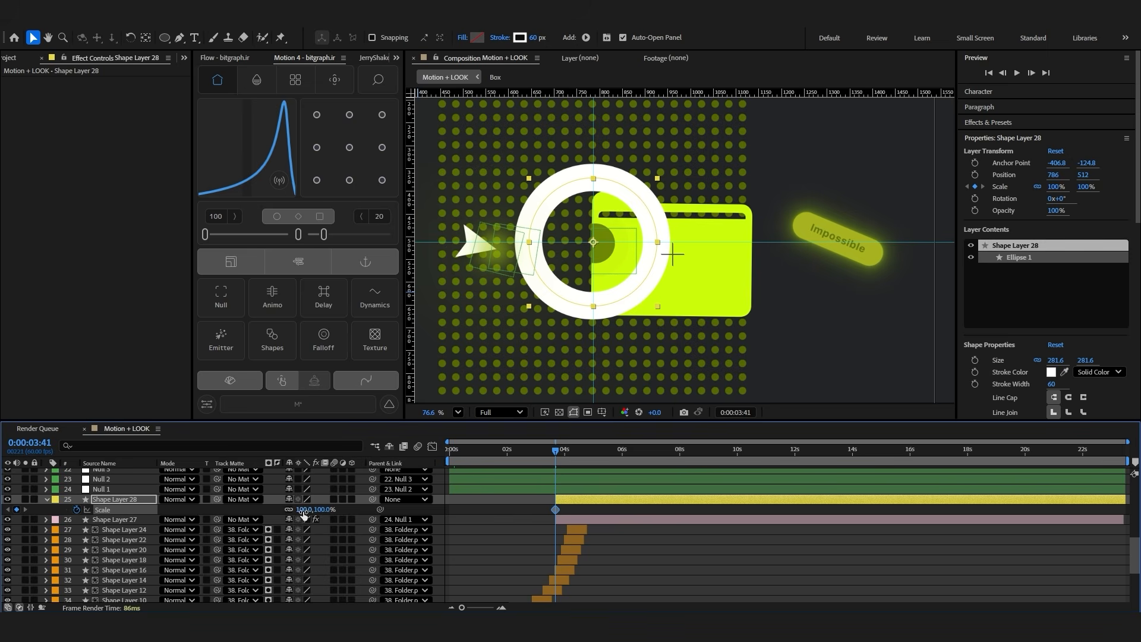
{"action": "key", "text": "shift+Page_Down"}
{"action": "key", "text": "shift+Page_Down"}
{"action": "key", "text": "shift+Page_Down"}
{"action": "key", "text": "shift+Page_Down"}
{"action": "left_click", "coordinate": [16, 510]}
{"action": "left_click", "coordinate": [8, 510]}
{"action": "type", "text": "0"}
{"action": "key", "text": "Return"}
Set the ring's scale to 121% at 0:00:04:21
{"action": "left_click", "coordinate": [578, 451]}
{"action": "left_click_drag", "start_coordinate": [578, 451], "coordinate": [575, 452]}
{"action": "left_click_drag", "start_coordinate": [321, 510], "coordinate": [333, 509]}
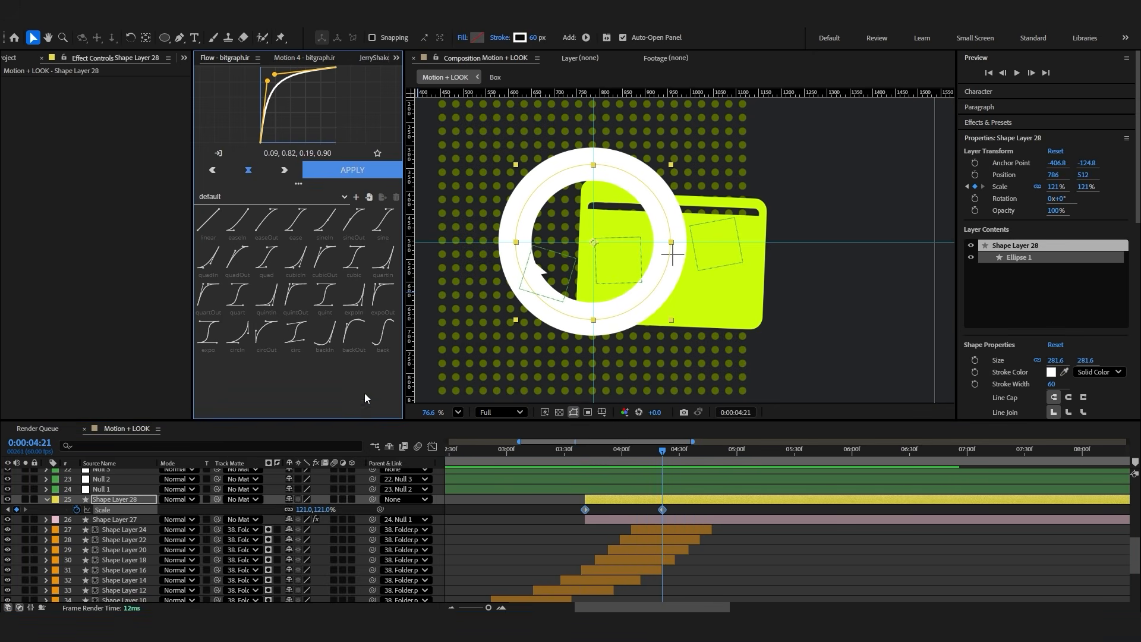
Apply the Flow curve 0.09, 0.82, 0.19, 0.90 to the ring's scale keyframes and preview the growth
{"action": "left_click", "coordinate": [350, 172]}
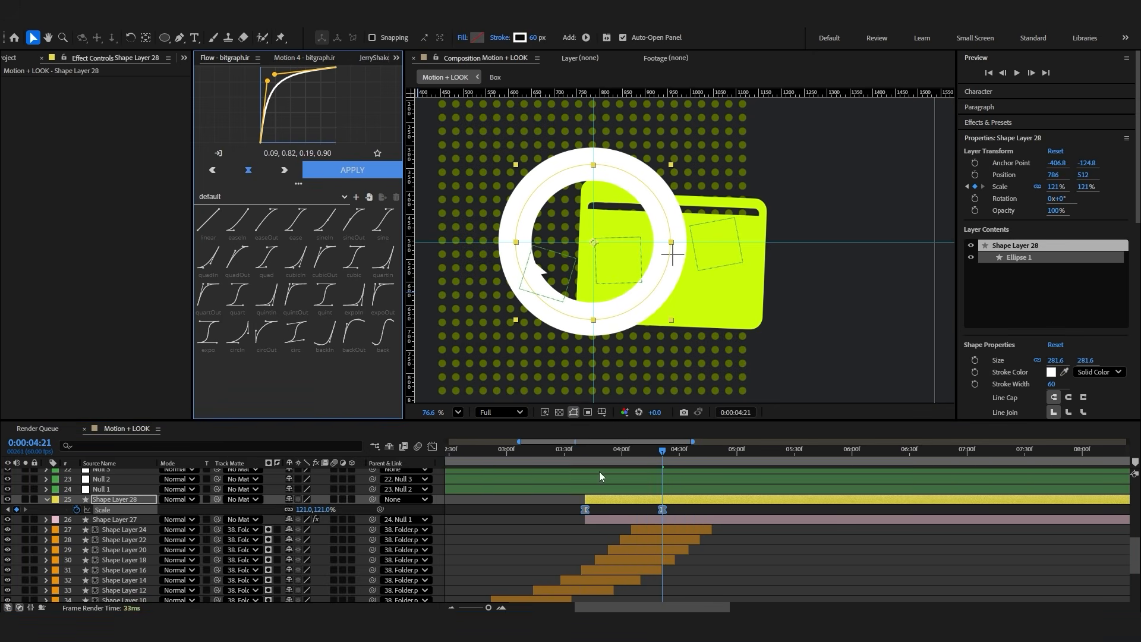
{"action": "left_click", "coordinate": [581, 457]}
{"action": "key", "text": "space"}
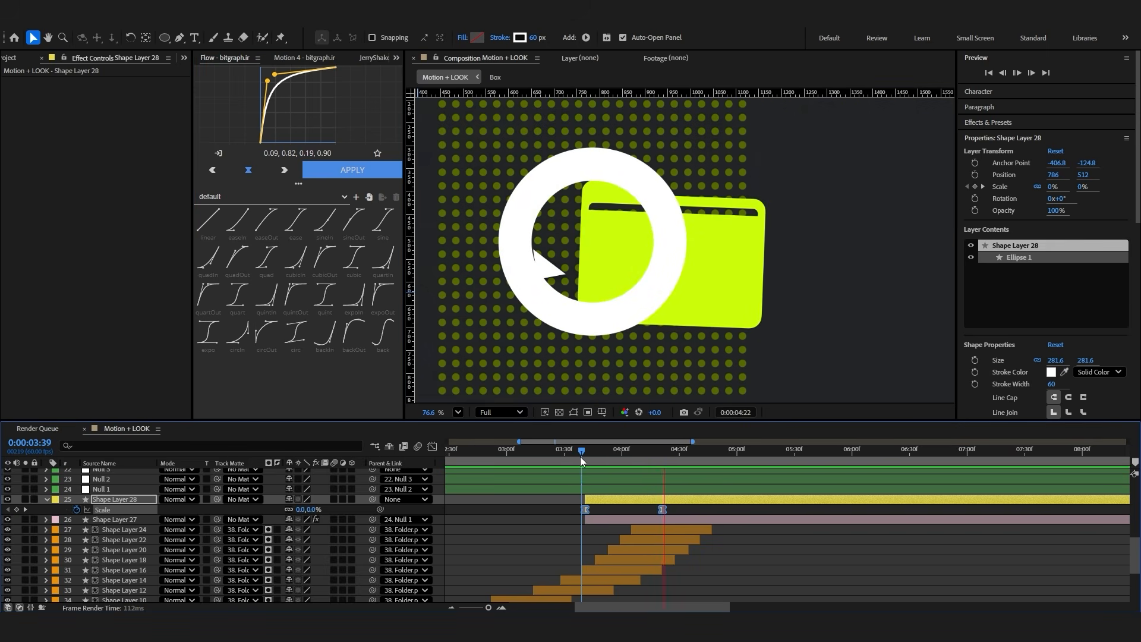
Keyframe the ring's opacity at 100% at 0:00:04:05, fade it out over the following 20 frames, and preview
{"action": "left_click_drag", "start_coordinate": [580, 451], "coordinate": [631, 503]}
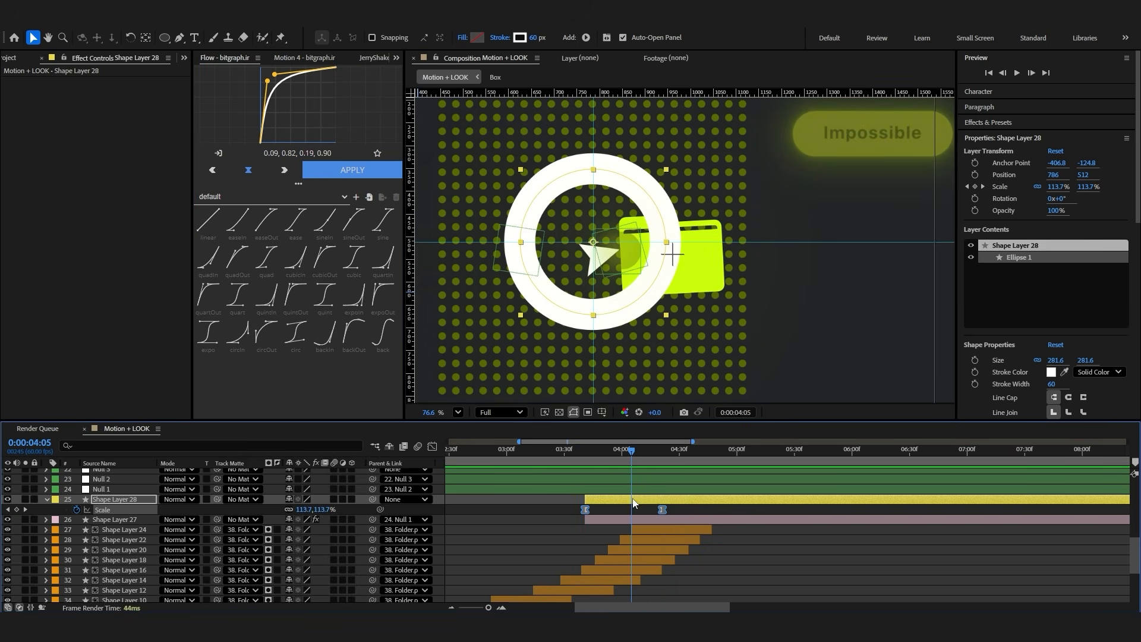
{"action": "key", "text": "t"}
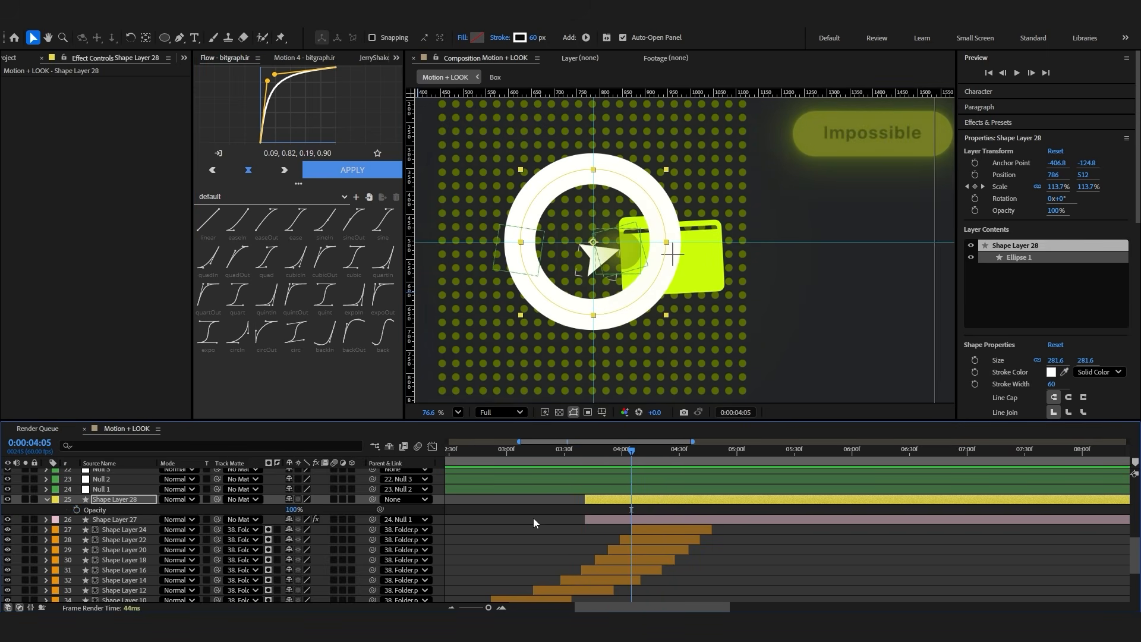
{"action": "left_click", "coordinate": [78, 510]}
{"action": "key", "text": "shift+Page_Down"}
{"action": "key", "text": "shift+Page_Down"}
{"action": "left_click_drag", "start_coordinate": [293, 509], "coordinate": [224, 513]}
{"action": "left_click", "coordinate": [580, 450]}
{"action": "key", "text": "space"}
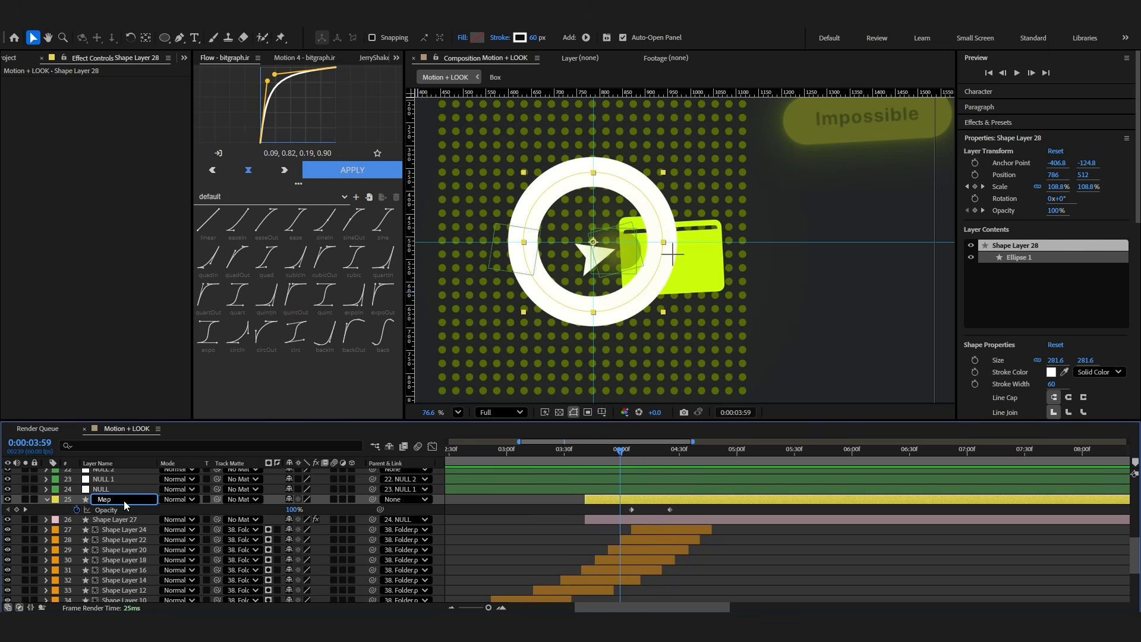
Commit the ring layer's name as Map and set the cursor layer's label color to Blue
{"action": "left_click", "coordinate": [140, 519]}
{"action": "left_click", "coordinate": [55, 518]}
{"action": "left_click", "coordinate": [89, 404]}
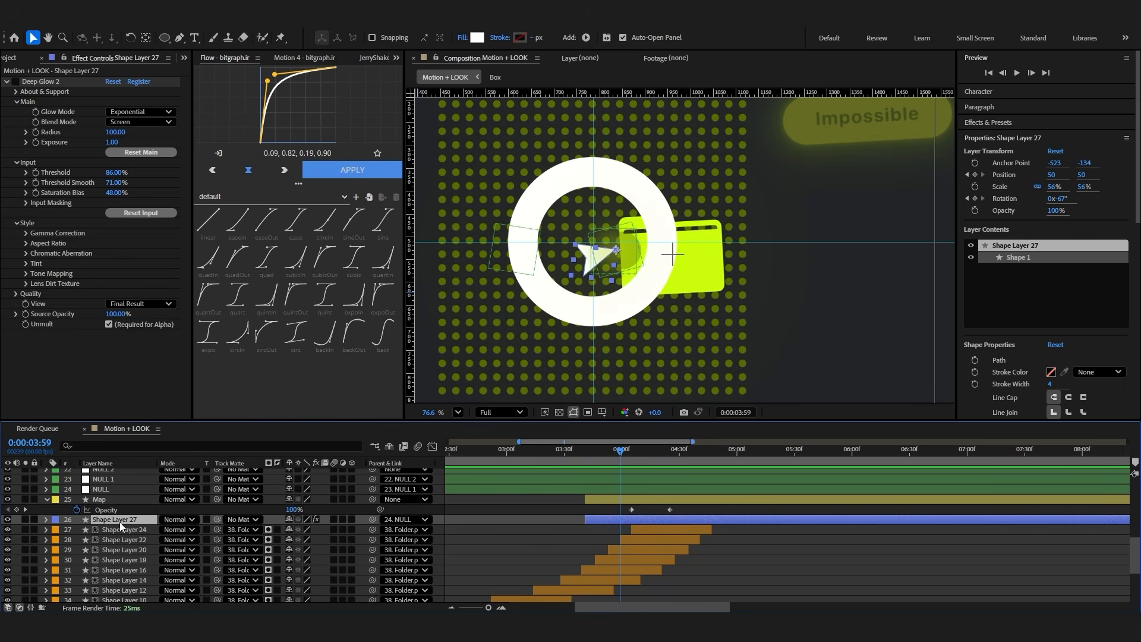
Move the Map layer below Folder.png so it sits directly above the dot grid layer
{"action": "left_click", "coordinate": [107, 500]}
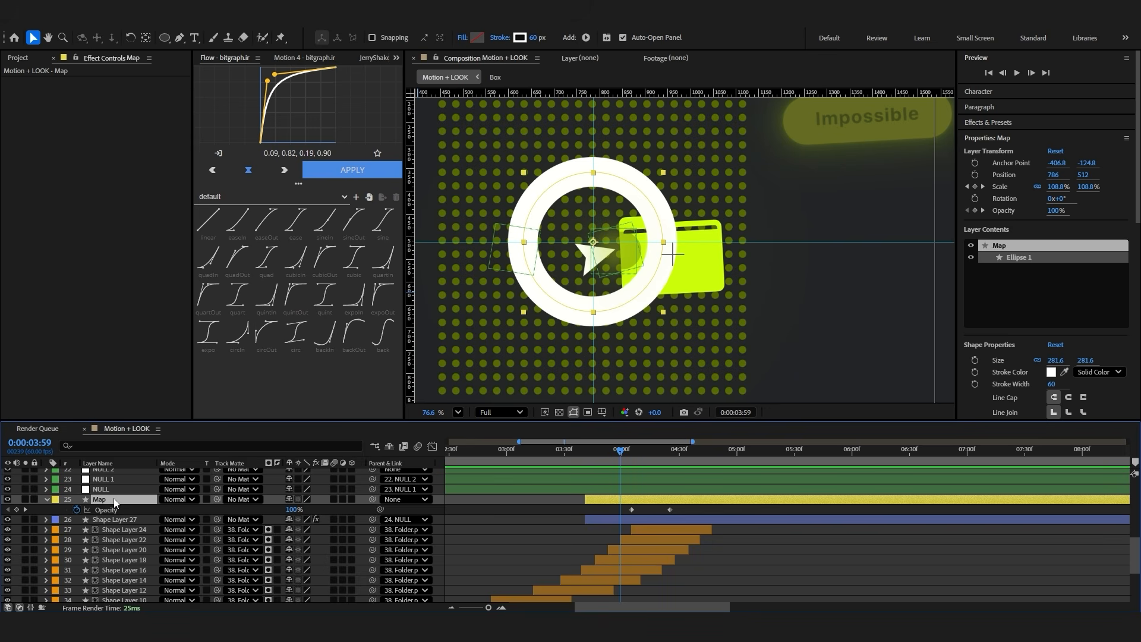
{"action": "left_click_drag", "start_coordinate": [114, 500], "coordinate": [108, 542]}
{"action": "left_click", "coordinate": [546, 545]}
{"action": "left_click", "coordinate": [547, 530]}
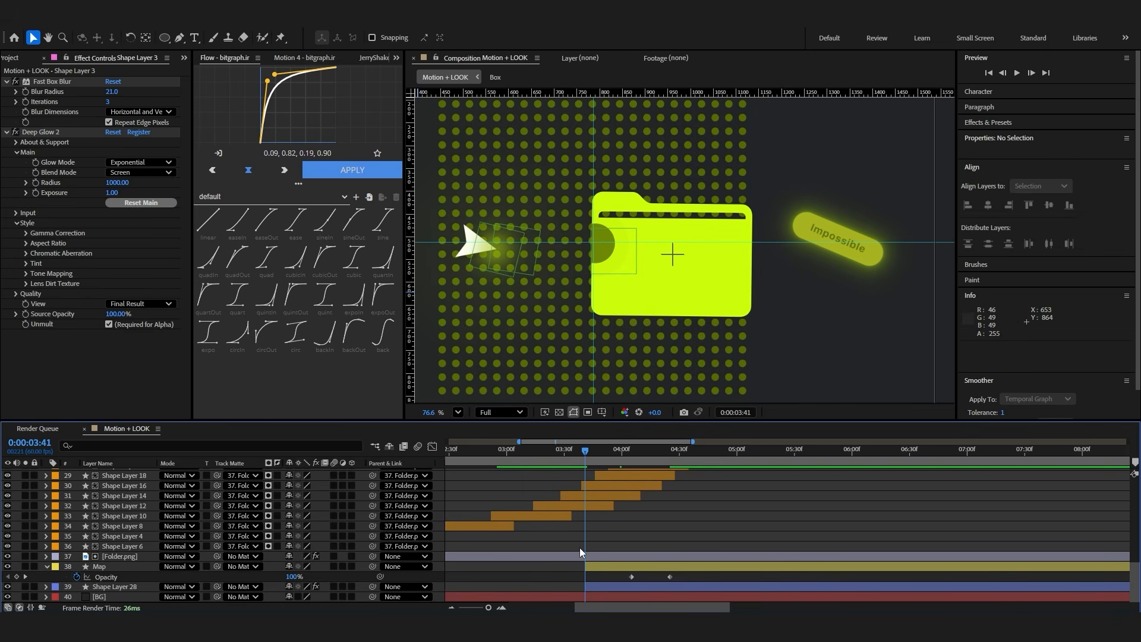
Start the dot grid layer at 0:00:03:41 and extend the cursor layer back to the composition's start
{"action": "scroll", "coordinate": [579, 546], "scroll_direction": "up", "scroll_amount": 4}
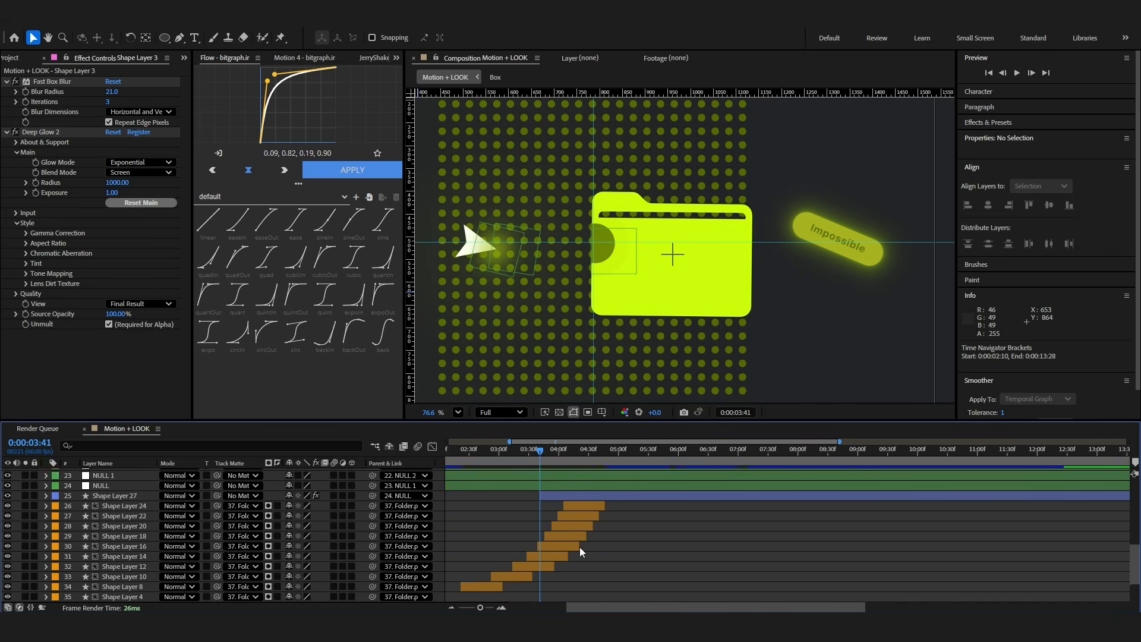
{"action": "scroll", "coordinate": [537, 544], "scroll_direction": "down", "scroll_amount": 1}
{"action": "left_click_drag", "start_coordinate": [539, 557], "coordinate": [432, 565]}
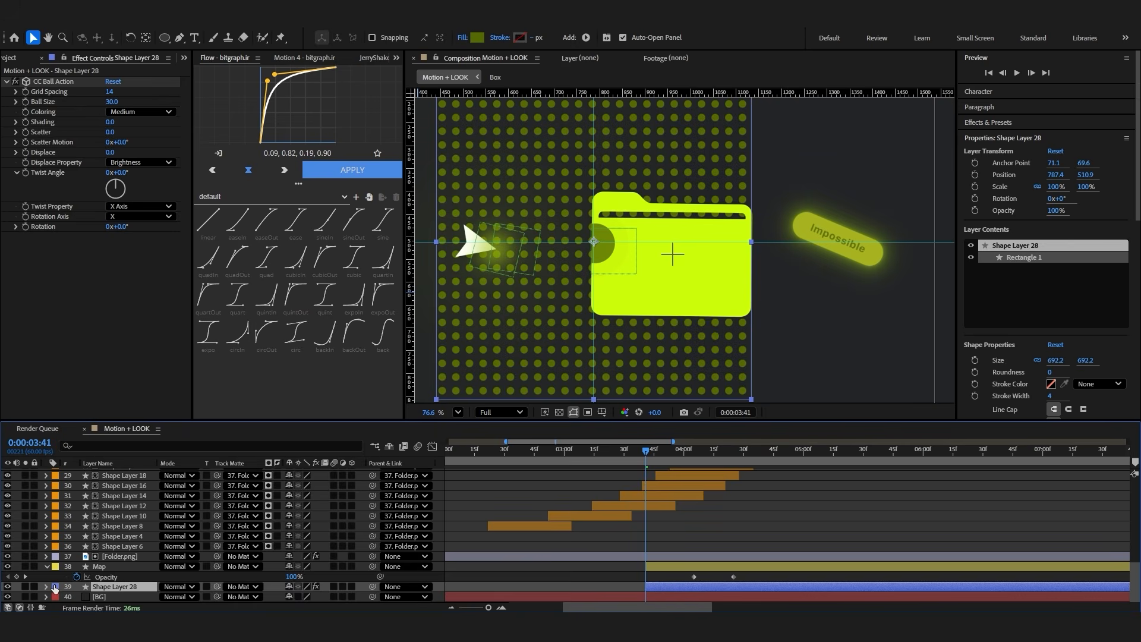
Give the dot grid layer a Peach label and use the Map layer as its track matte
{"action": "left_click", "coordinate": [55, 587]}
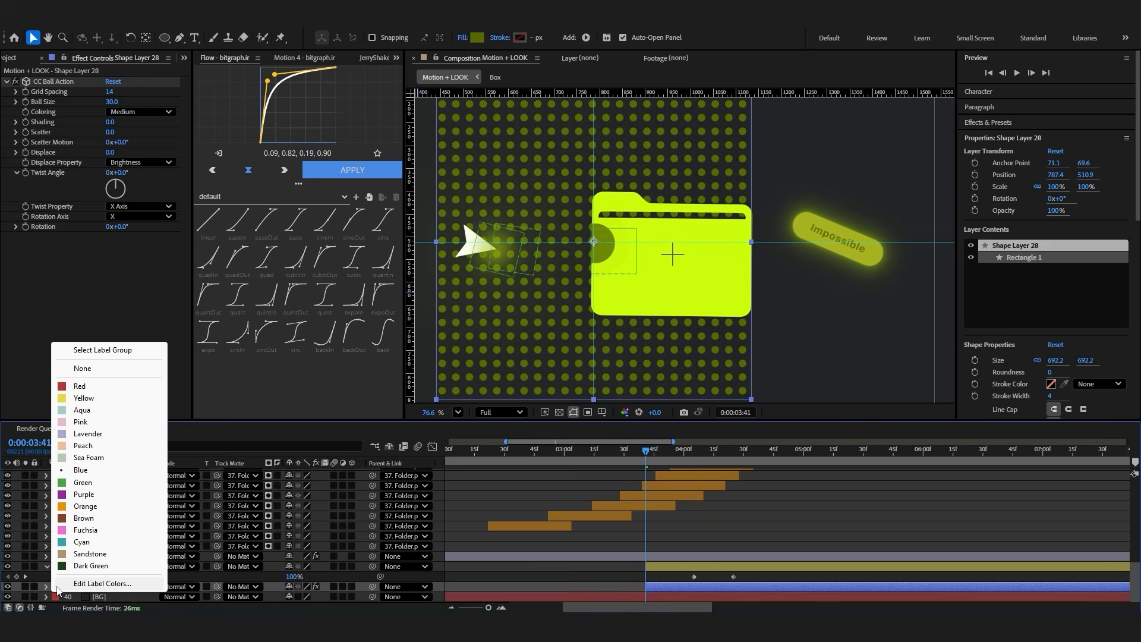
{"action": "left_click", "coordinate": [83, 465]}
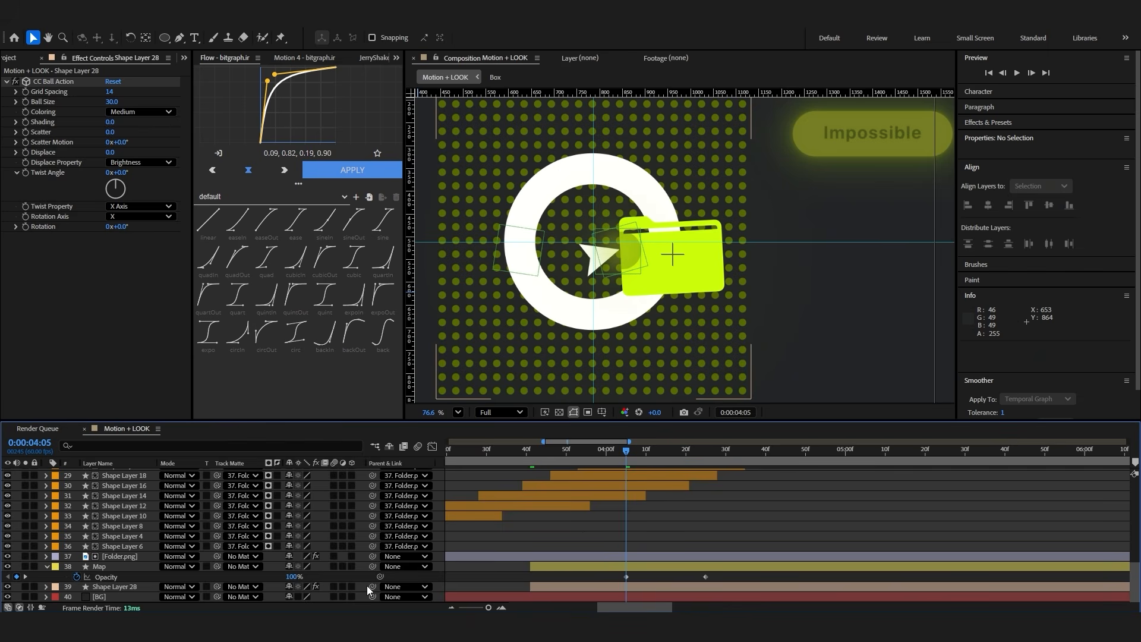
{"action": "left_click_drag", "start_coordinate": [372, 587], "coordinate": [113, 567]}
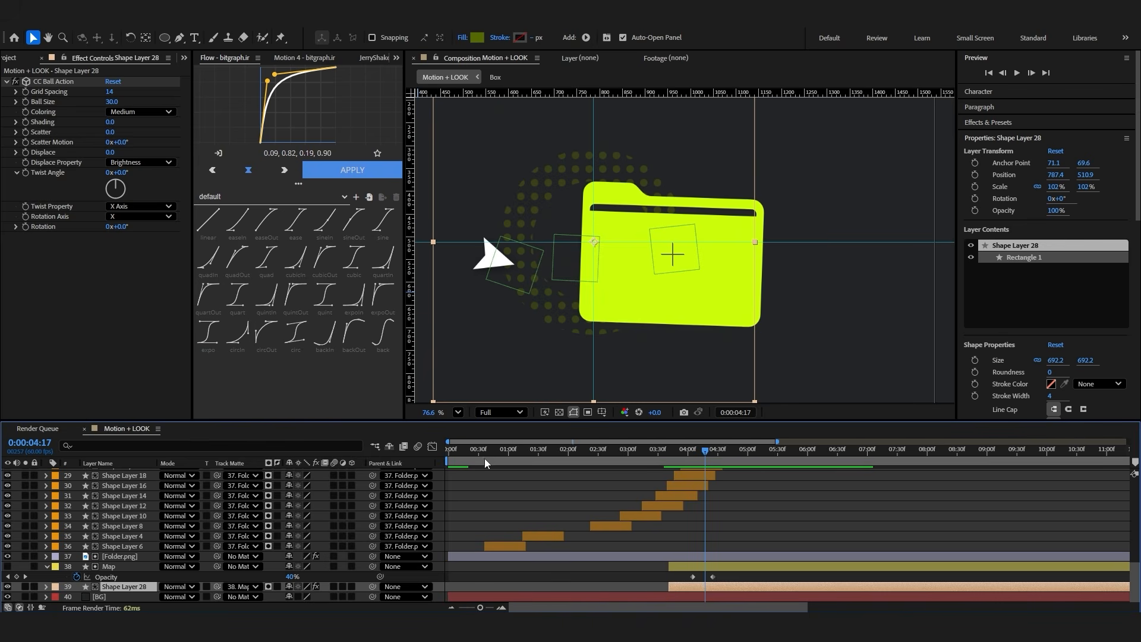
Shift the Map and dot grid layers together so both start at 0:00:00:36
{"action": "left_click", "coordinate": [484, 452]}
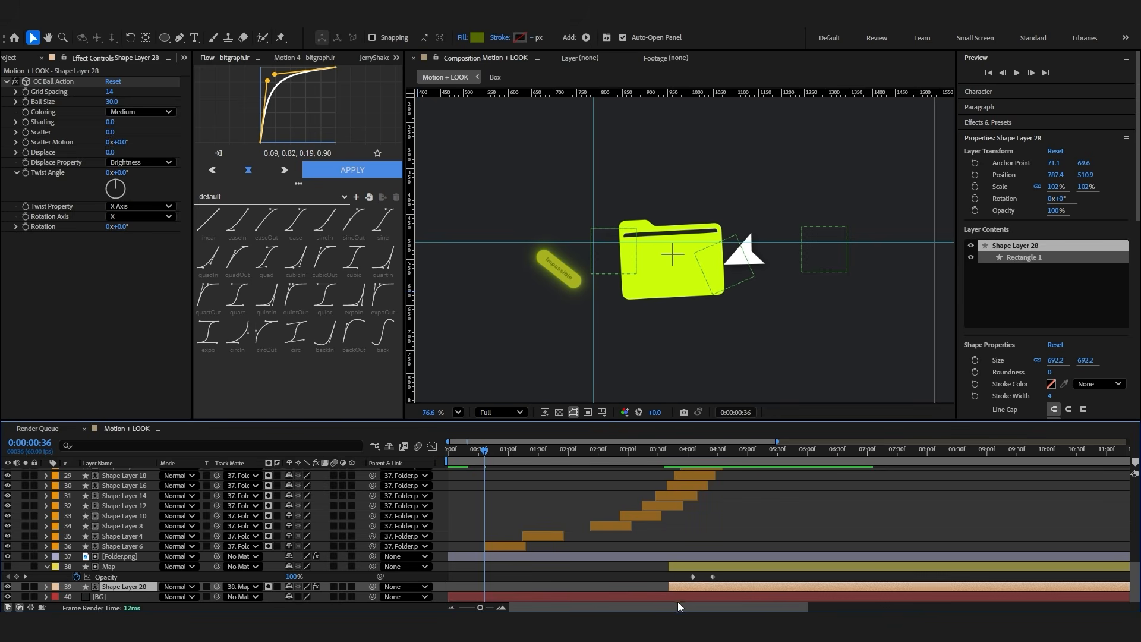
{"action": "left_click", "coordinate": [695, 568]}
{"action": "left_click", "coordinate": [693, 587], "text": "shift"}
{"action": "left_click_drag", "start_coordinate": [680, 568], "coordinate": [508, 568]}
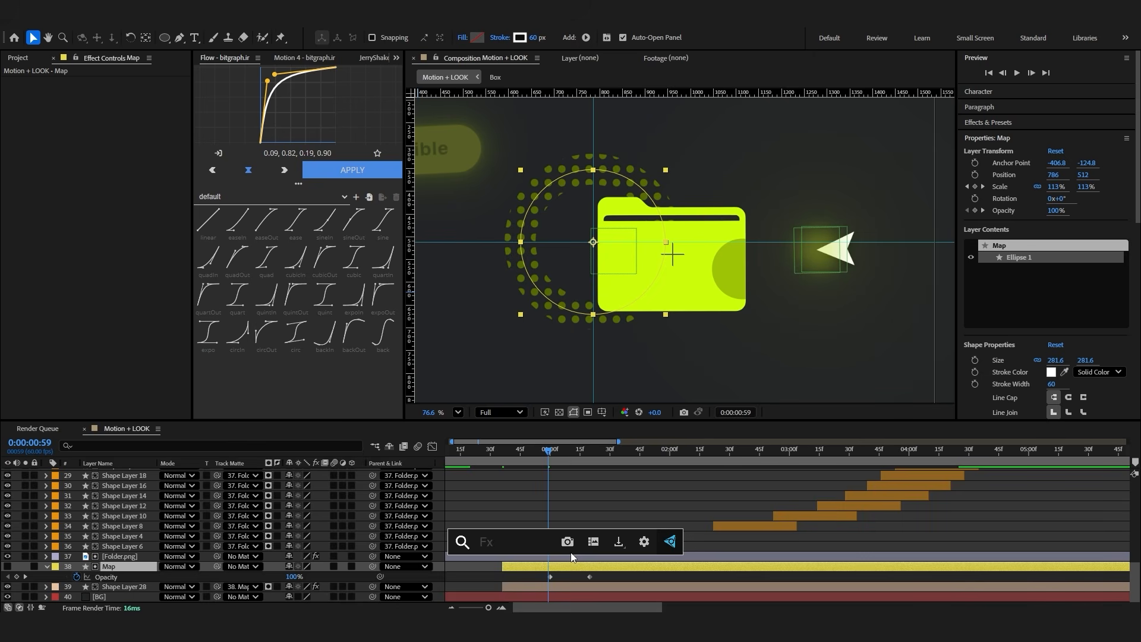
Add Fast Box Blur to the Map layer and set its Blur Radius to 23
{"action": "type", "text": "fast"}
{"action": "key", "text": "Return"}
{"action": "left_click_drag", "start_coordinate": [109, 91], "coordinate": [119, 91]}
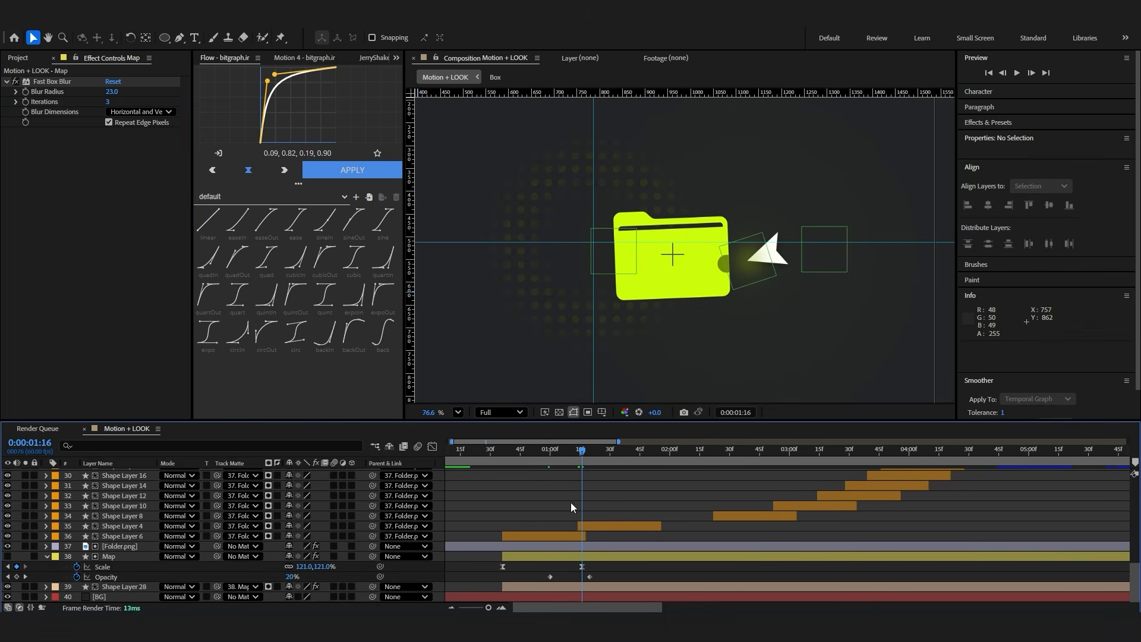
Set Map's scale at 0:00:01:16 to 87% and apply the Flow curve 0.09, 0.82, 0.19, 0.90 to its scale keyframes
{"action": "left_click", "coordinate": [568, 558]}
{"action": "left_click_drag", "start_coordinate": [303, 567], "coordinate": [283, 567]}
{"action": "left_click_drag", "start_coordinate": [601, 569], "coordinate": [485, 562]}
{"action": "left_click", "coordinate": [337, 171]}
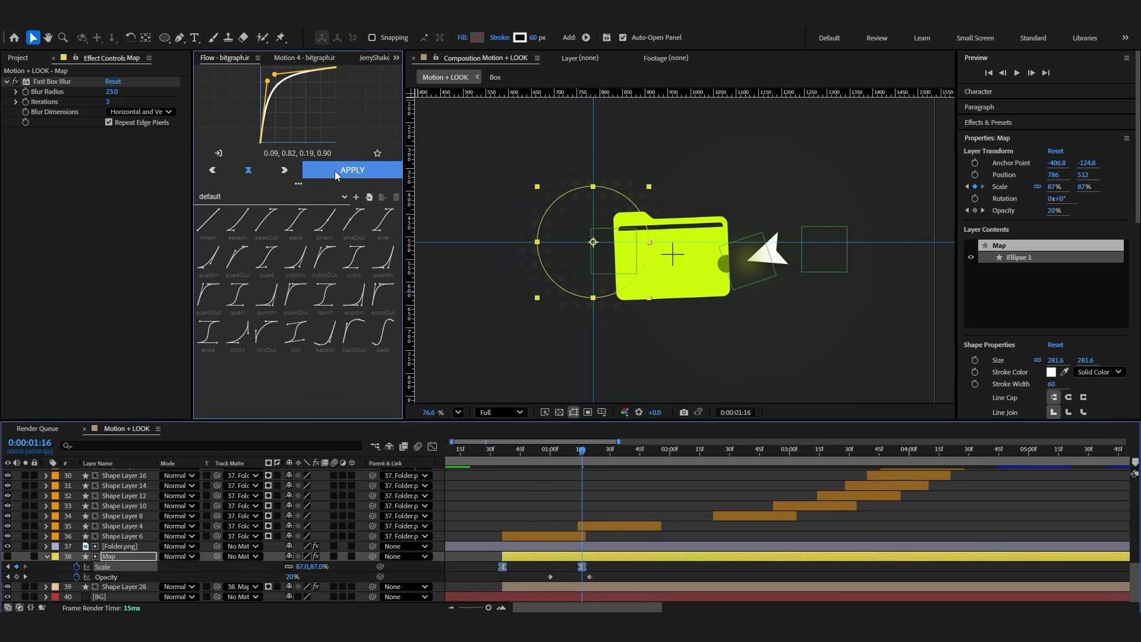
Reposition the Map and dot grid layers together onto the cursor's tip at the folder's right edge, and preview the reveal
{"action": "left_click", "coordinate": [510, 451]}
{"action": "left_click", "coordinate": [521, 585]}
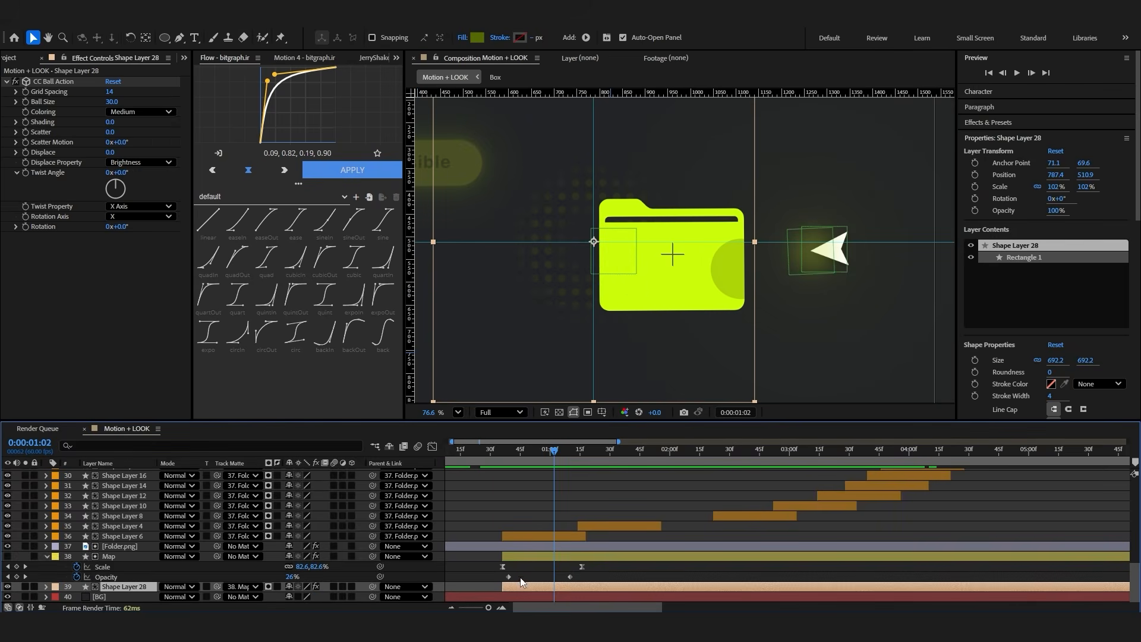
{"action": "left_click", "coordinate": [526, 556], "text": "shift"}
{"action": "left_click_drag", "start_coordinate": [563, 271], "coordinate": [654, 288]}
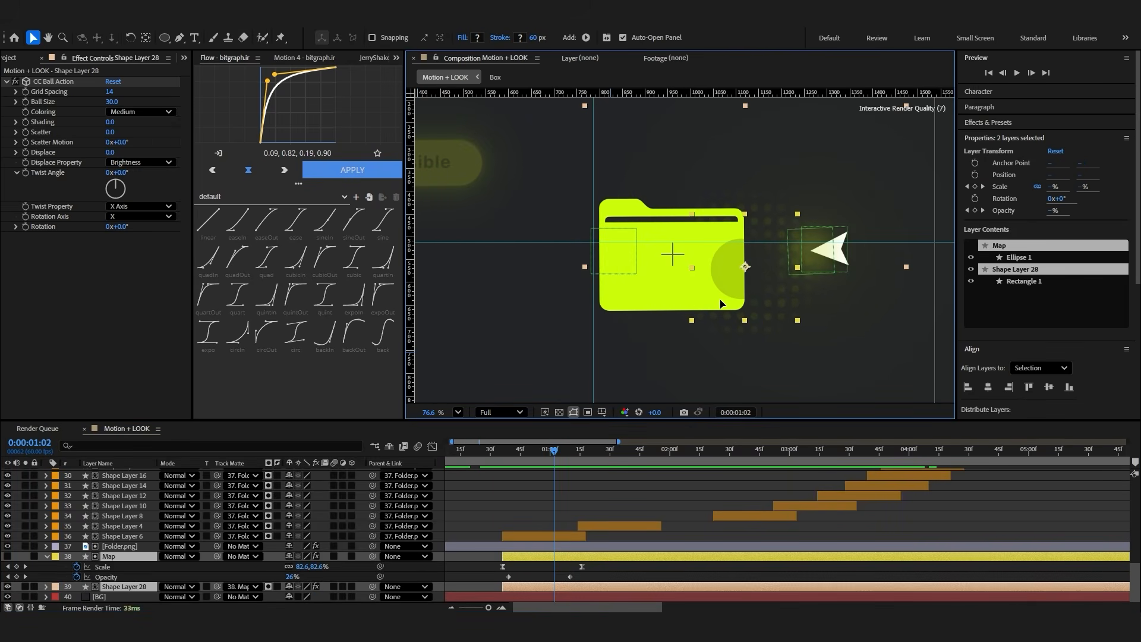
{"action": "left_click_drag", "start_coordinate": [554, 450], "coordinate": [502, 450]}
{"action": "scroll", "coordinate": [779, 294], "scroll_direction": "up", "scroll_amount": 5}
{"action": "left_click_drag", "start_coordinate": [776, 288], "coordinate": [739, 285]}
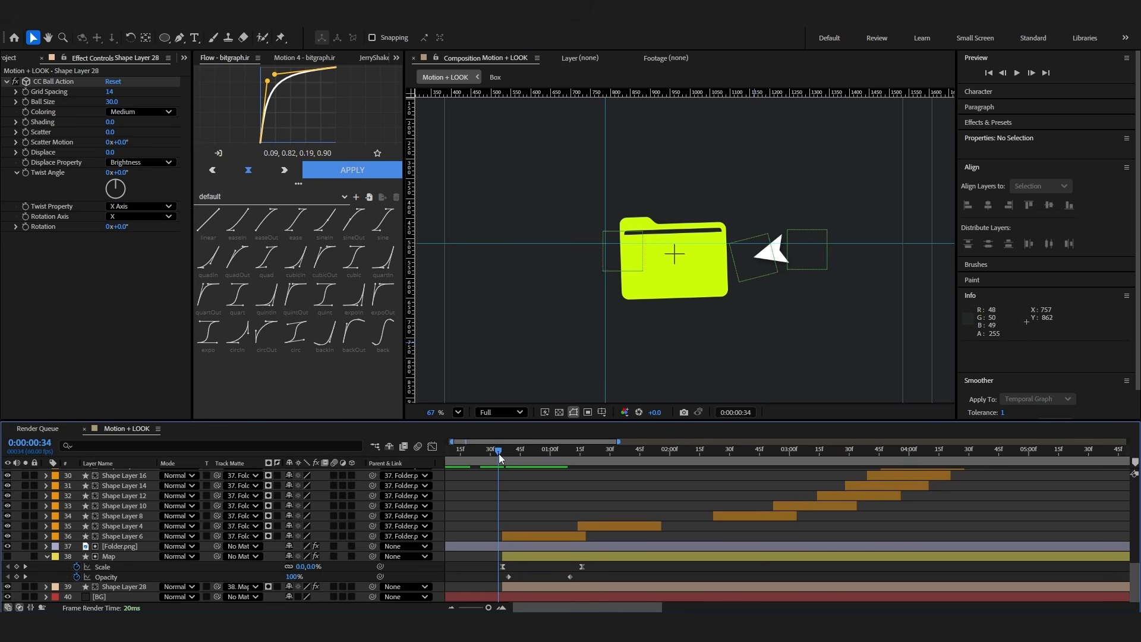
{"action": "key", "text": "space"}
{"action": "key", "text": "space"}
{"action": "key", "text": "space"}
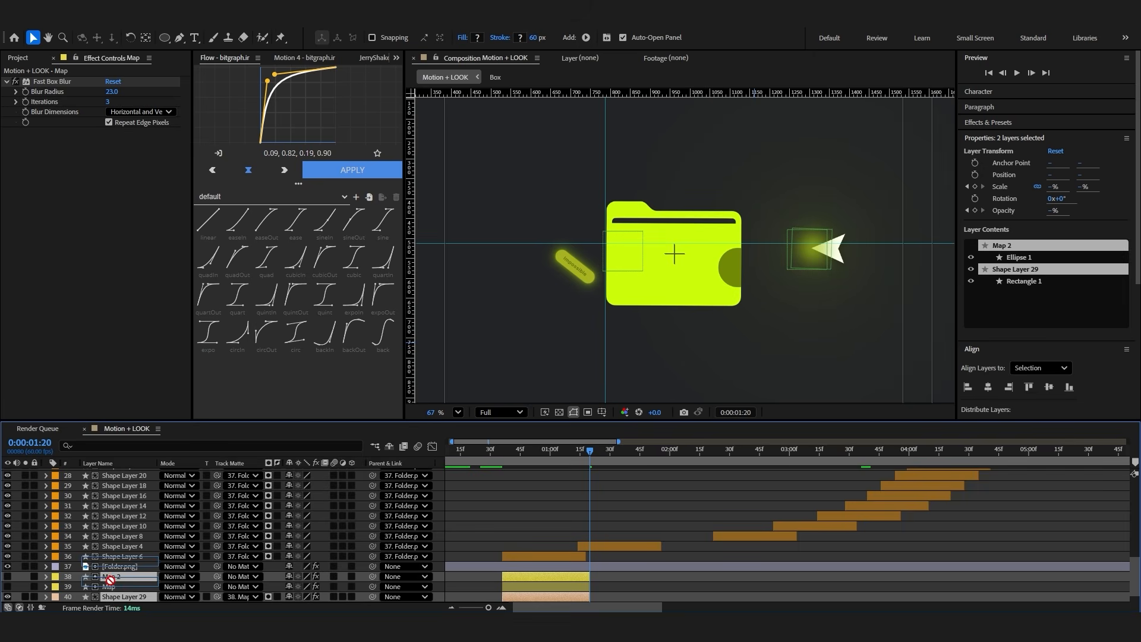
Trim the Map and dot grid pair to end around 0:00:01:20 and place a duplicate of it at 0:00:01:14
{"action": "left_click_drag", "start_coordinate": [111, 580], "coordinate": [111, 580]}
{"action": "left_click_drag", "start_coordinate": [539, 581], "coordinate": [612, 583]}
{"action": "key", "text": "="}
{"action": "left_click_drag", "start_coordinate": [563, 454], "coordinate": [566, 466]}
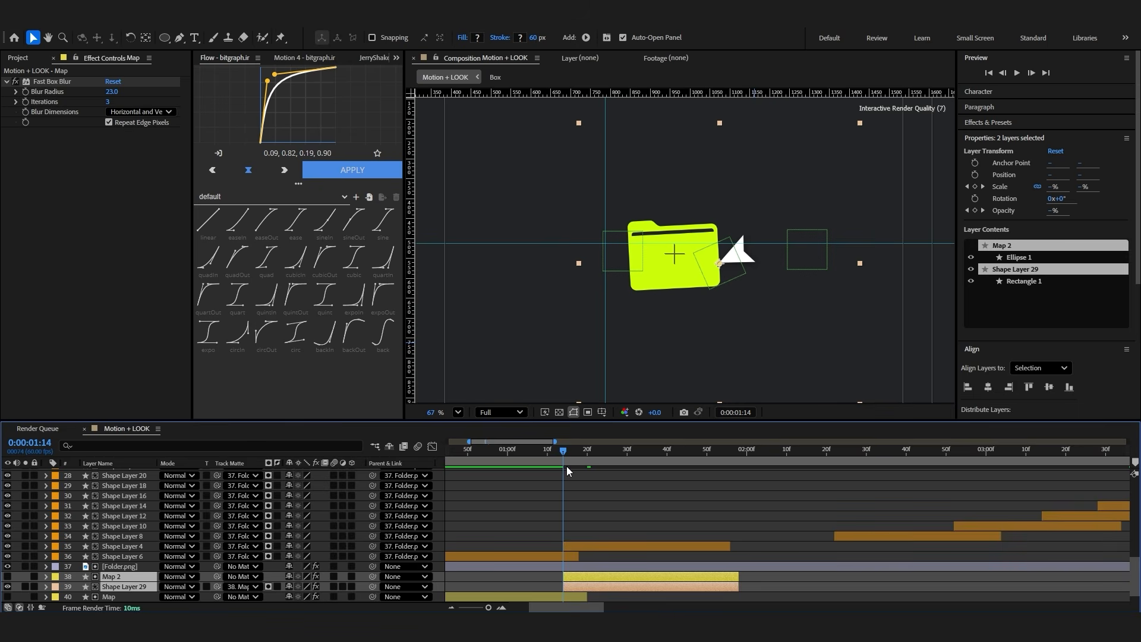
Duplicate the Map and dot grid pair for the next two clicks, starting at about 0:00:02:22 and at 0:00:02:52
{"action": "left_click", "coordinate": [573, 556]}
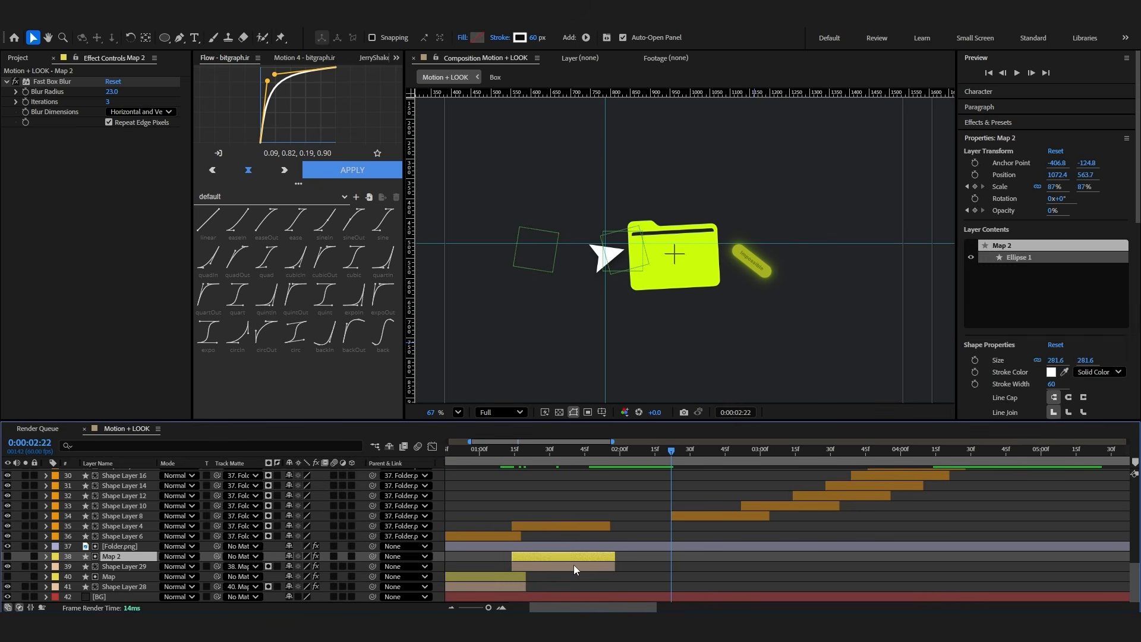
{"action": "left_click", "coordinate": [573, 566], "text": "shift"}
{"action": "key", "text": "ctrl+d"}
{"action": "left_click_drag", "start_coordinate": [130, 580], "coordinate": [127, 563]}
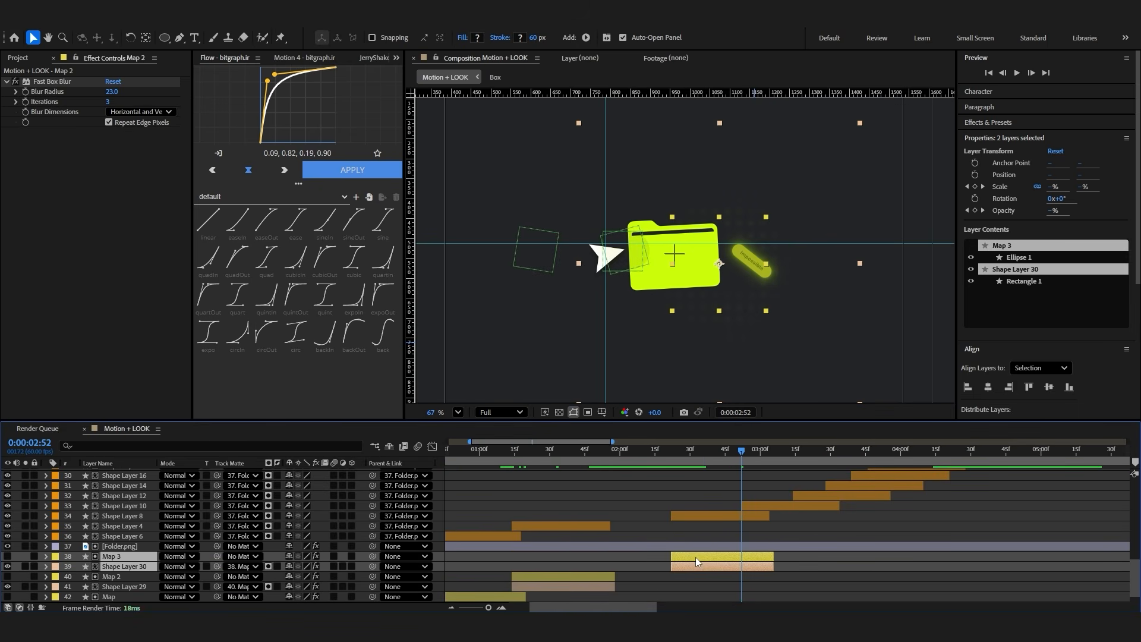
{"action": "key", "text": "ctrl+d"}
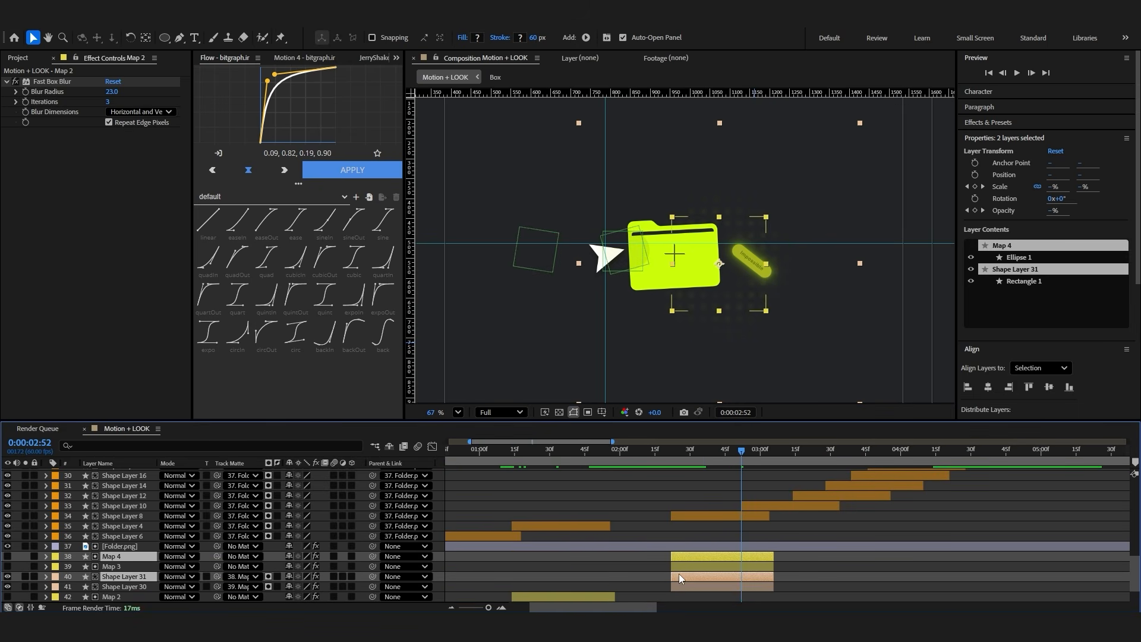
{"action": "left_click_drag", "start_coordinate": [686, 562], "coordinate": [647, 563]}
Shorten Map 4's animation by moving its final scale keyframe to about 0:00:03:20 and its final opacity keyframe to about 0:00:03:13
{"action": "key", "text": "u"}
{"action": "scroll", "coordinate": [812, 566], "scroll_direction": "up", "scroll_amount": 1}
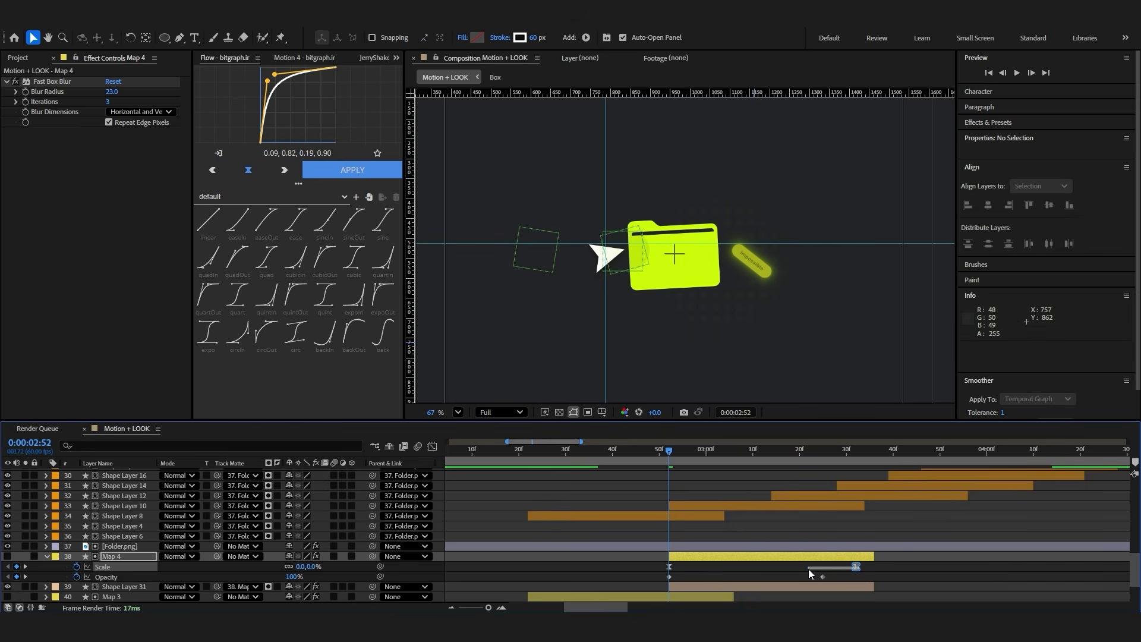
{"action": "left_click_drag", "start_coordinate": [855, 566], "coordinate": [800, 567]}
Duplicate the Map 4 and dot grid pair, stack each copy with its matte, and start it at 0:00:03:14
{"action": "left_click", "coordinate": [772, 452]}
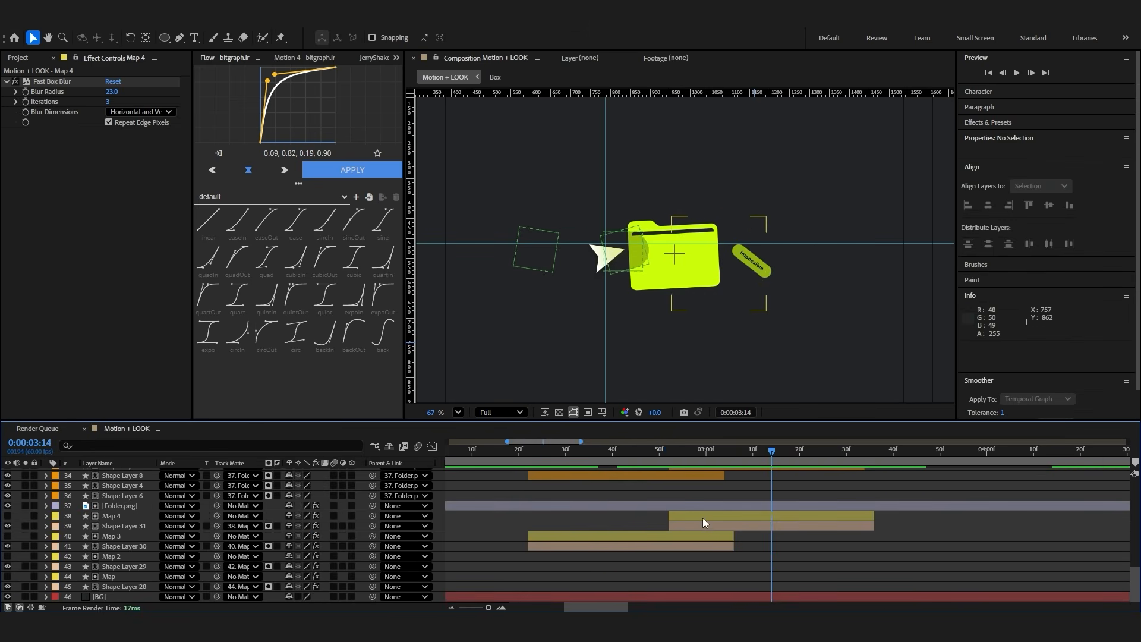
{"action": "left_click", "coordinate": [703, 518]}
{"action": "left_click", "coordinate": [703, 526], "text": "ctrl"}
{"action": "key", "text": "ctrl+d"}
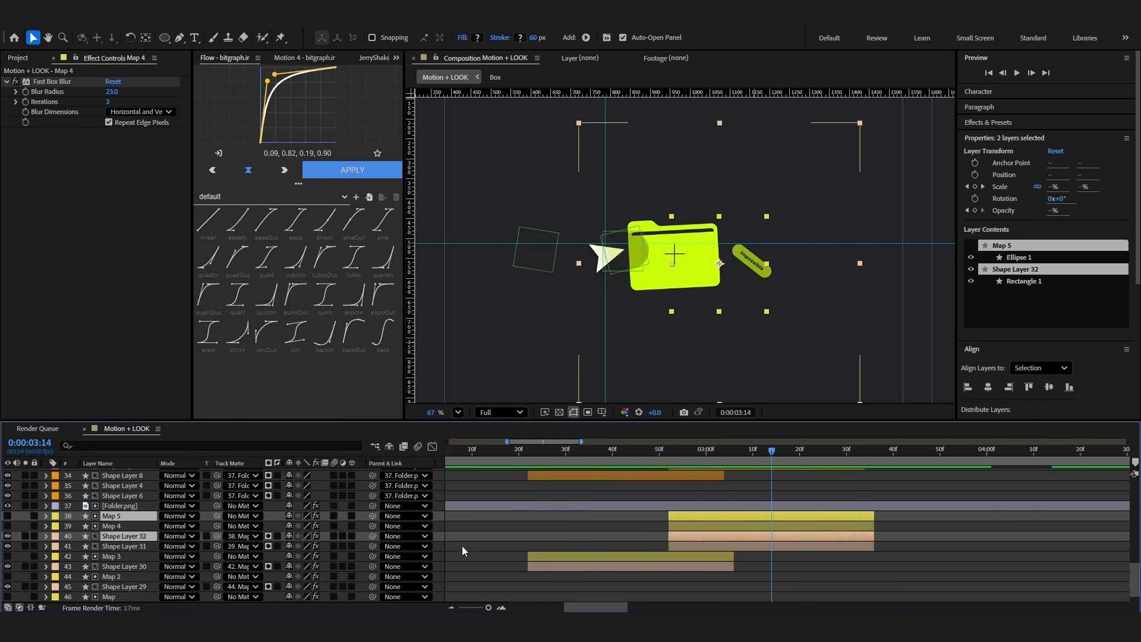
{"action": "left_click_drag", "start_coordinate": [125, 524], "coordinate": [126, 523]}
{"action": "scroll", "coordinate": [734, 535], "scroll_direction": "up", "scroll_amount": 1}
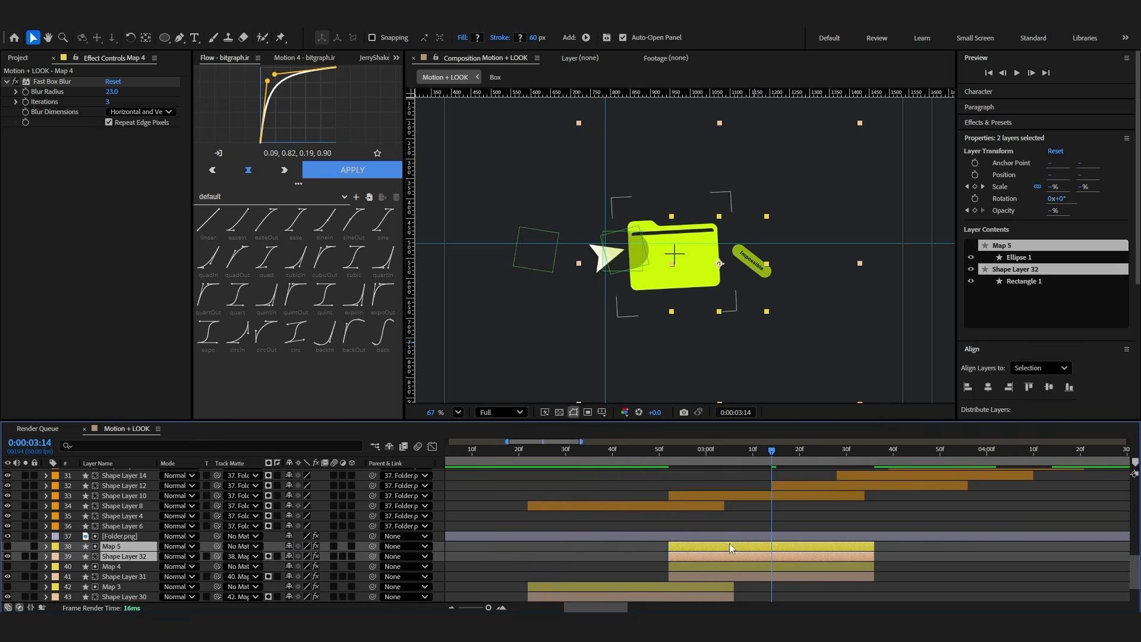
{"action": "left_click_drag", "start_coordinate": [731, 546], "coordinate": [833, 546]}
Move Map 5's final keyframes earlier and keep duplicating the Map and dot grid pair for the remaining clicks up to Map 10
{"action": "key", "text": "u"}
{"action": "left_click", "coordinate": [837, 453]}
{"action": "left_click_drag", "start_coordinate": [915, 572], "coordinate": [858, 553]}
{"action": "left_click_drag", "start_coordinate": [901, 557], "coordinate": [869, 557]}
{"action": "left_click", "coordinate": [851, 557]}
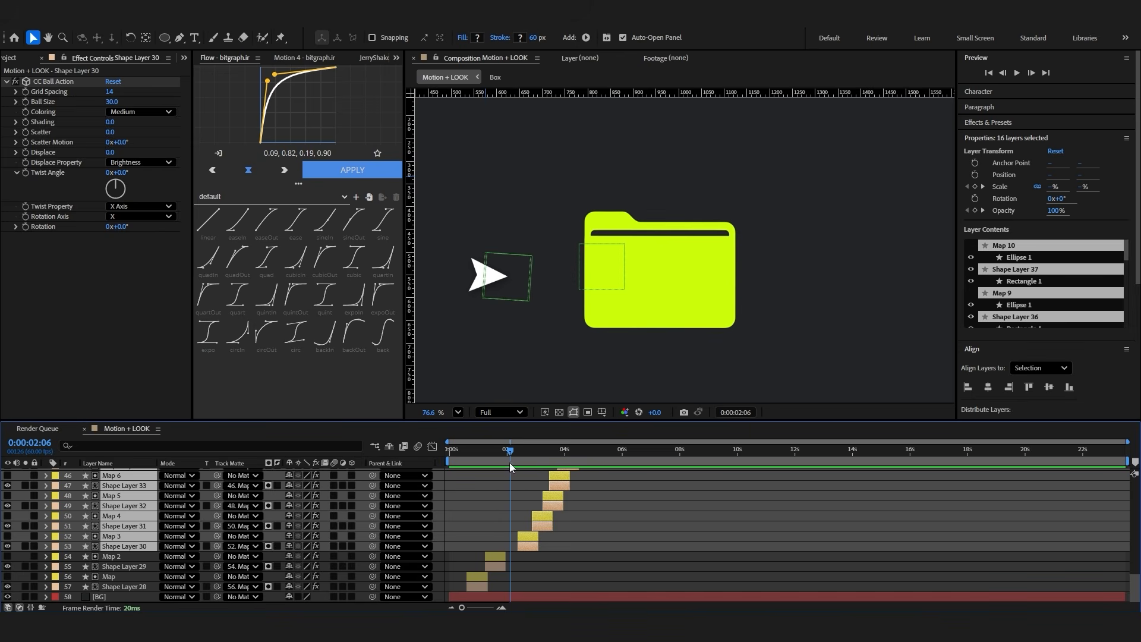
At 0:00:02:37, move Map 3 through Map 10 and their dot grids to the folder's left edge
{"action": "left_click_drag", "start_coordinate": [507, 456], "coordinate": [525, 461]}
{"action": "scroll", "coordinate": [540, 503], "scroll_direction": "up", "scroll_amount": 2}
{"action": "scroll", "coordinate": [541, 504], "scroll_direction": "up", "scroll_amount": 2}
{"action": "scroll", "coordinate": [579, 494], "scroll_direction": "down", "scroll_amount": 2}
{"action": "left_click", "coordinate": [579, 494]}
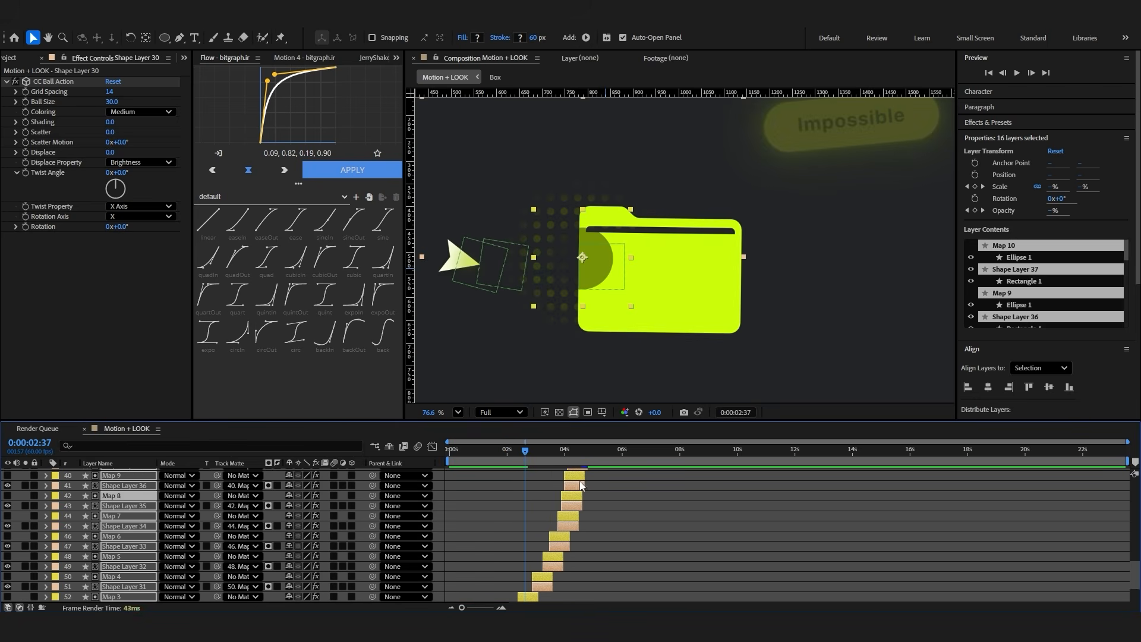
At 0:00:00:36, place six puppet pins on the folder around the cursor's tip and try pushing the edge pin inward
{"action": "left_click", "coordinate": [521, 460]}
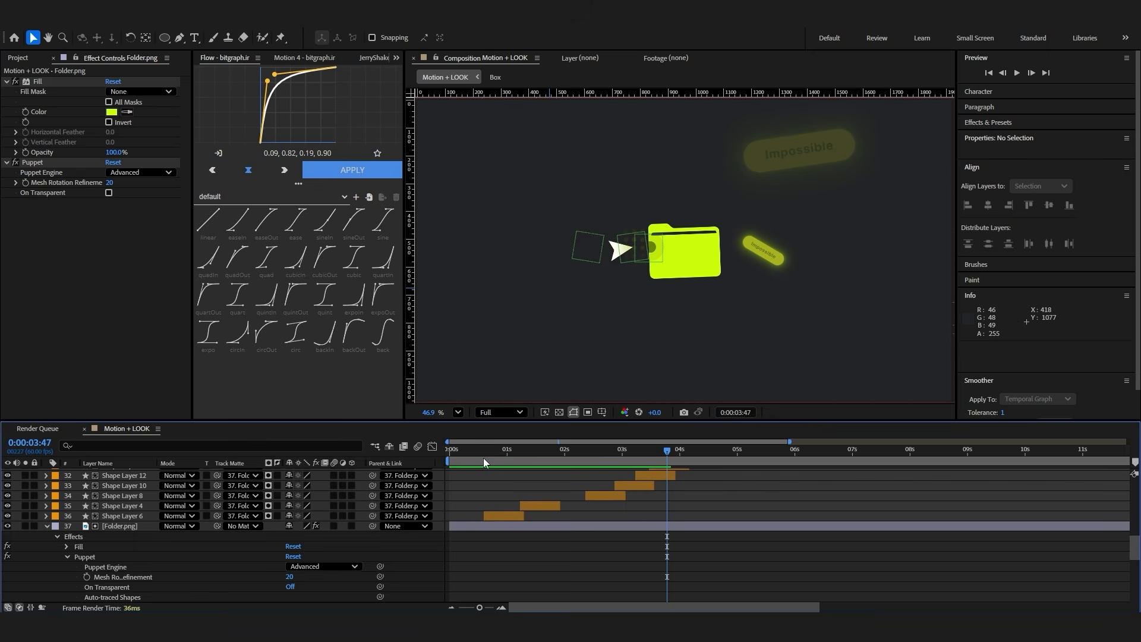
{"action": "left_click", "coordinate": [484, 459]}
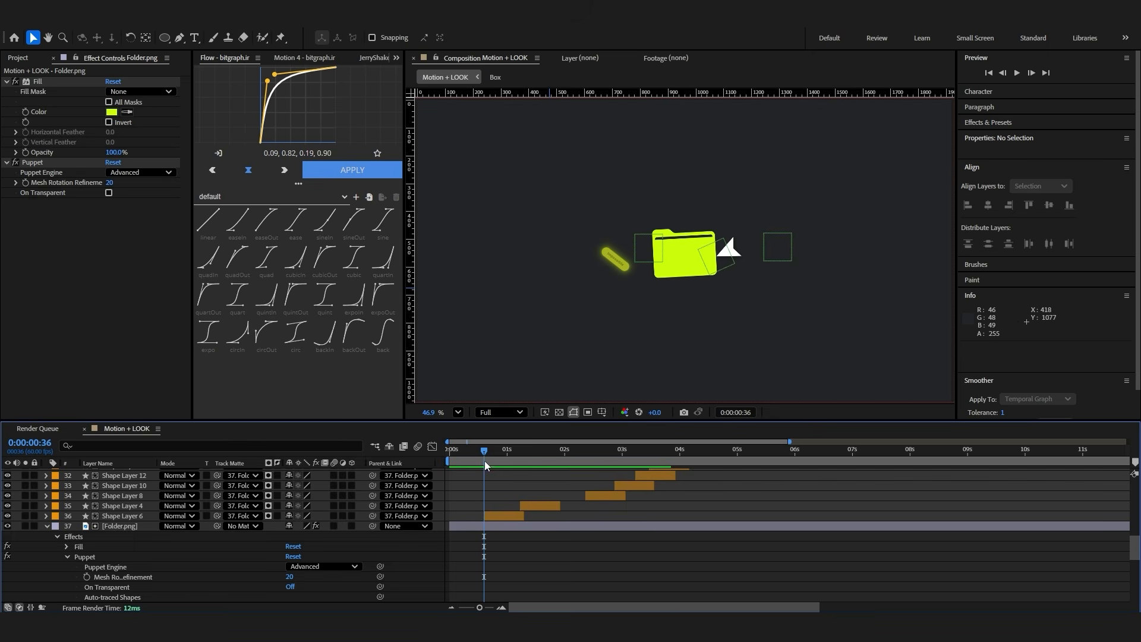
{"action": "scroll", "coordinate": [732, 246], "scroll_direction": "up", "scroll_amount": 6}
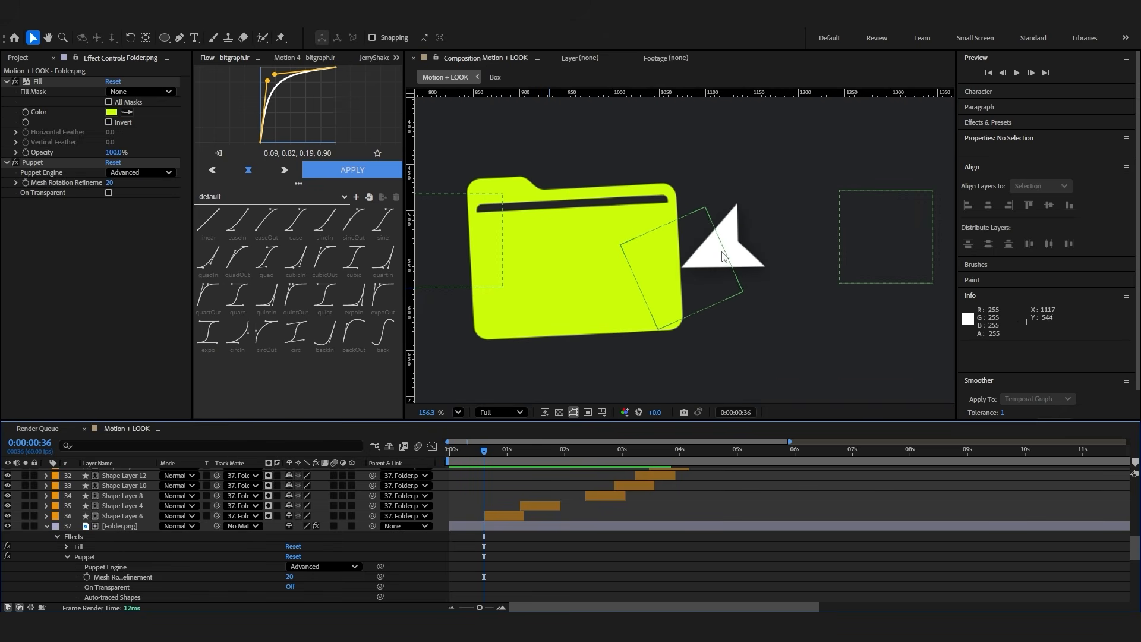
{"action": "left_click", "coordinate": [510, 527]}
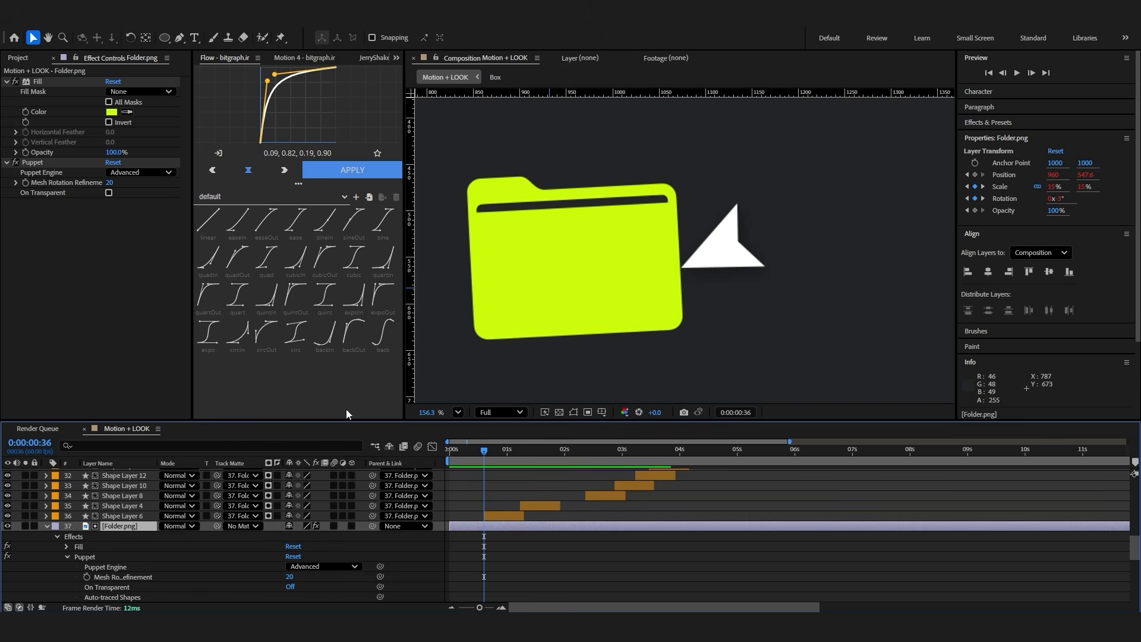
{"action": "left_click", "coordinate": [9, 526]}
{"action": "left_click", "coordinate": [9, 527]}
{"action": "left_click", "coordinate": [85, 557]}
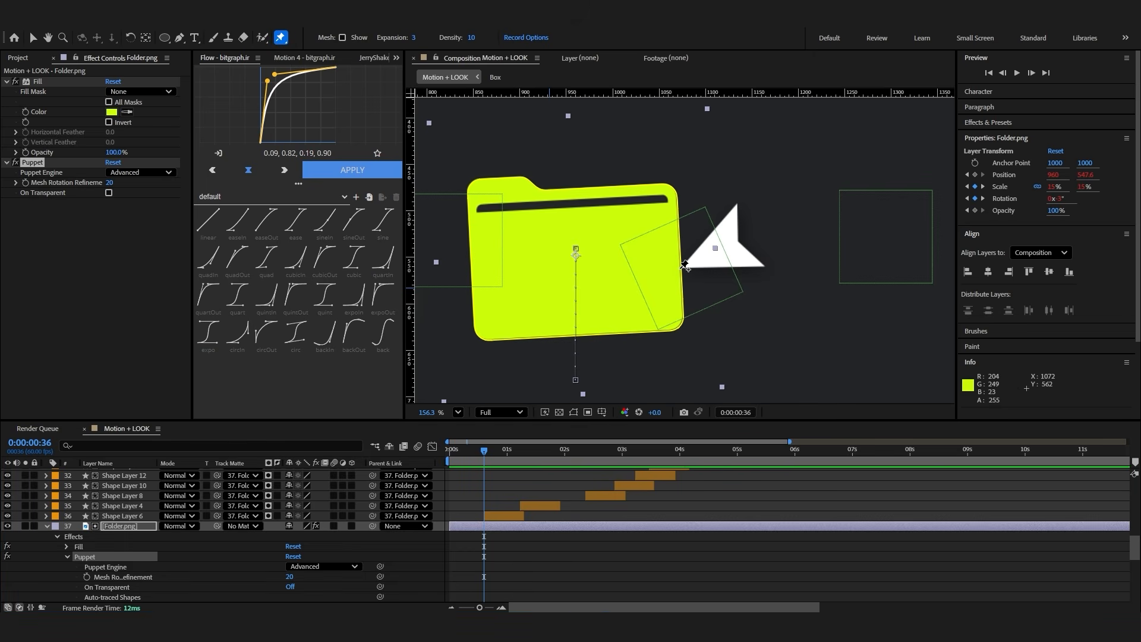
{"action": "left_click", "coordinate": [680, 268]}
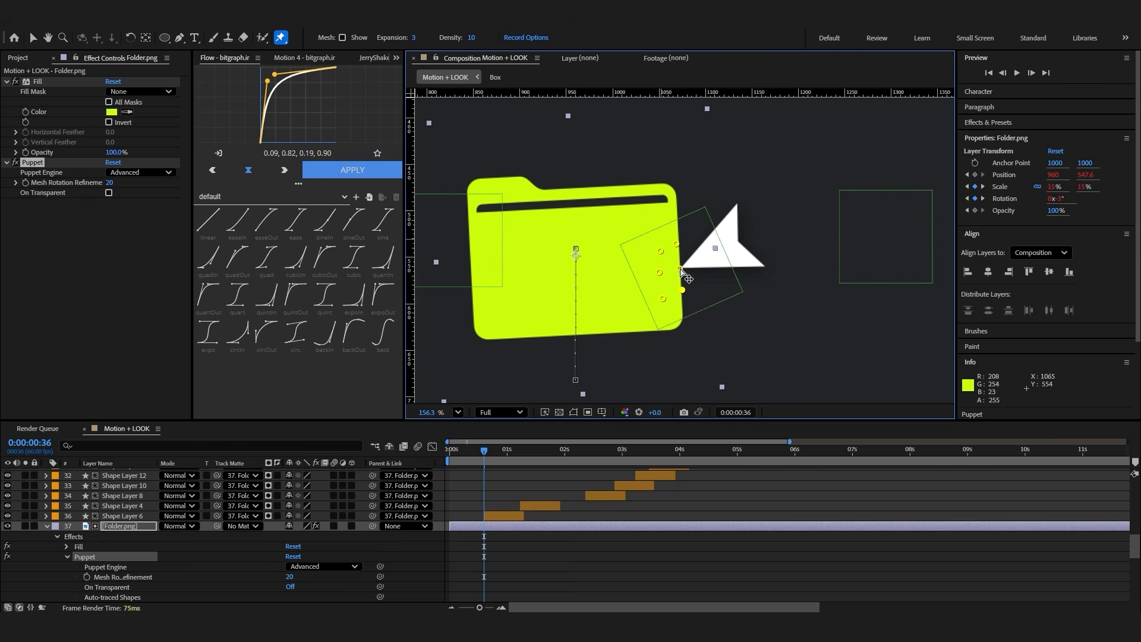
{"action": "left_click_drag", "start_coordinate": [678, 269], "coordinate": [674, 270]}
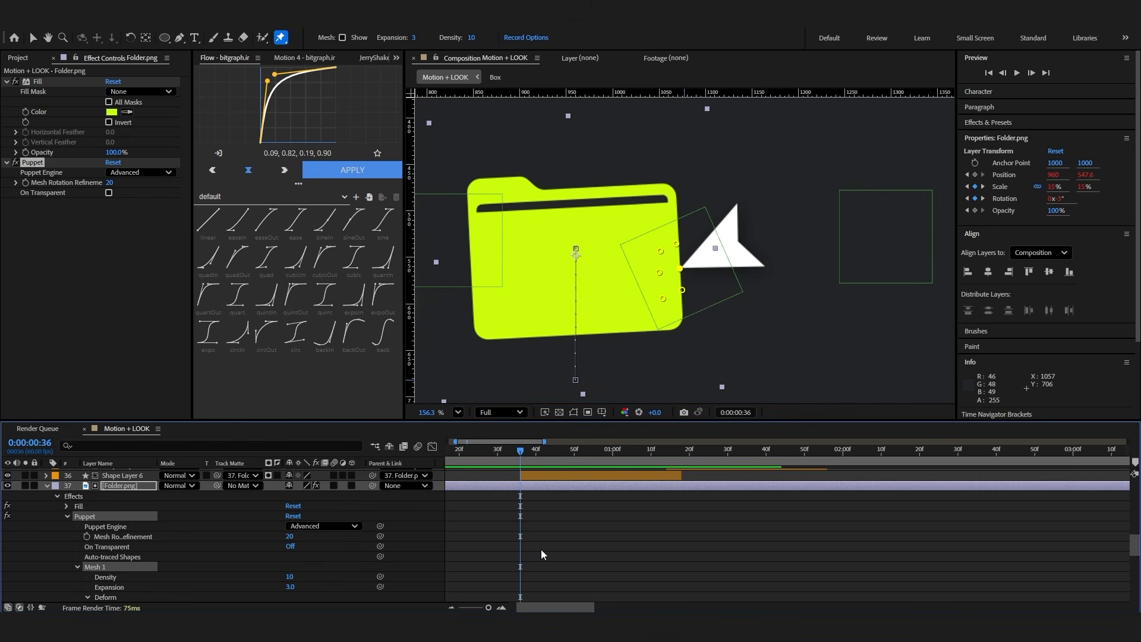
Reveal the folder's pin position keyframes and find which pin sits at the cursor's tip
{"action": "key", "text": "u"}
{"action": "scroll", "coordinate": [534, 549], "scroll_direction": "down", "scroll_amount": 1}
{"action": "scroll", "coordinate": [518, 557], "scroll_direction": "up", "scroll_amount": 2}
{"action": "scroll", "coordinate": [537, 538], "scroll_direction": "down", "scroll_amount": 2}
{"action": "left_click_drag", "start_coordinate": [542, 534], "coordinate": [506, 531]}
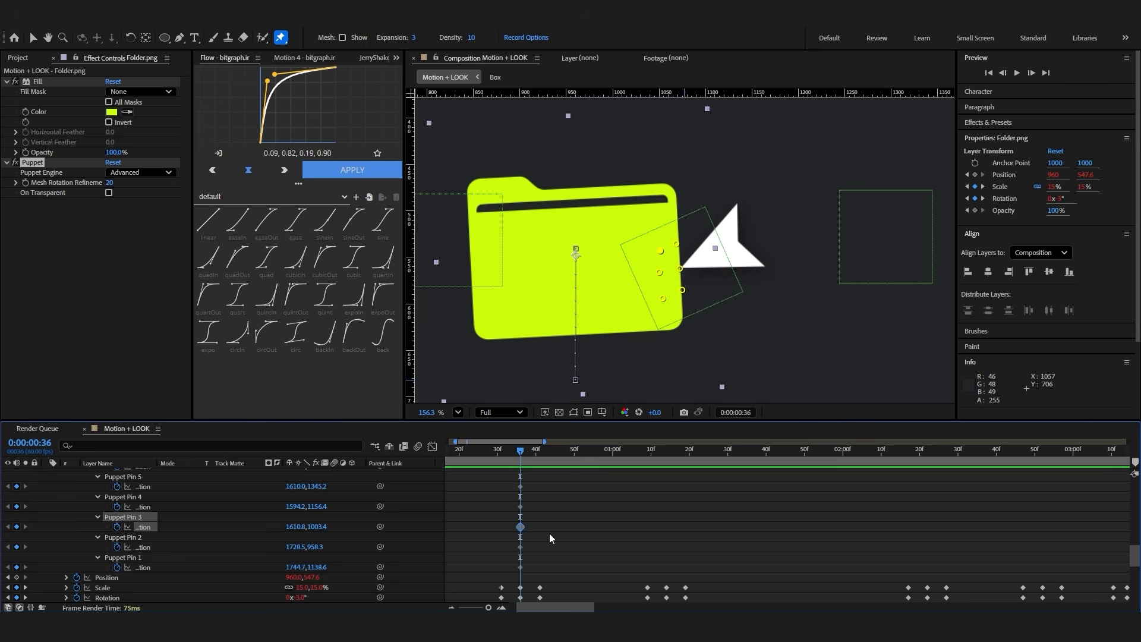
{"action": "left_click", "coordinate": [680, 271]}
{"action": "scroll", "coordinate": [598, 539], "scroll_direction": "up", "scroll_amount": 2}
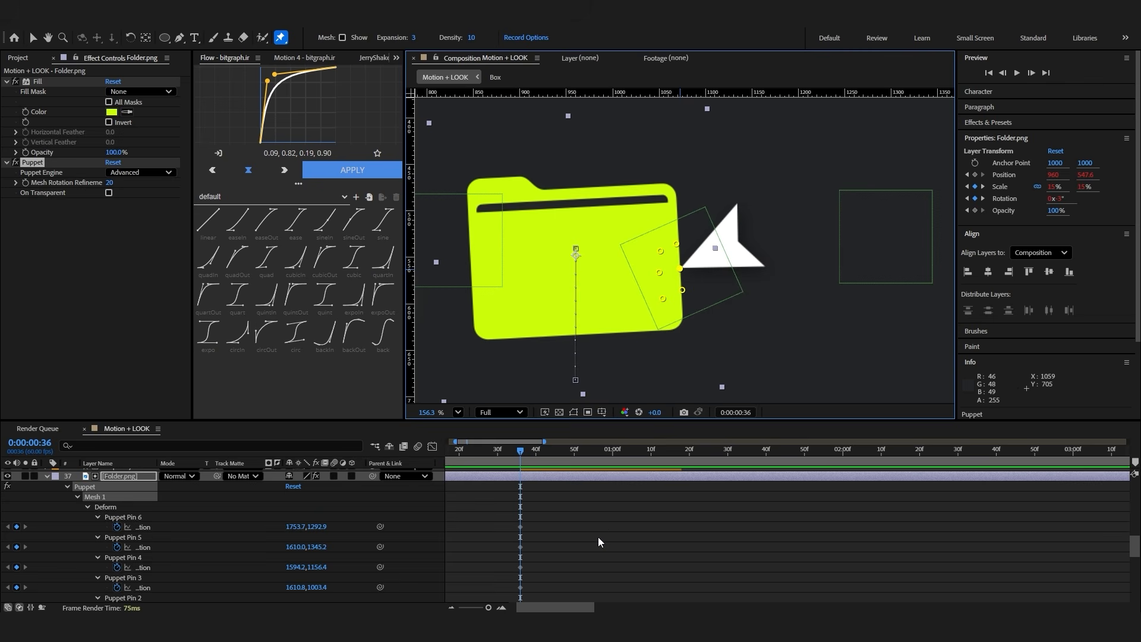
{"action": "left_click_drag", "start_coordinate": [536, 522], "coordinate": [514, 532]}
{"action": "scroll", "coordinate": [524, 546], "scroll_direction": "down", "scroll_amount": 2}
Copy Puppet Pin 1's position keyframe from 0:00:00:36 to 0:00:00:31 and 0:00:00:41
{"action": "left_click", "coordinate": [522, 567]}
{"action": "left_click_drag", "start_coordinate": [552, 565], "coordinate": [475, 578]}
{"action": "left_click", "coordinate": [487, 575]}
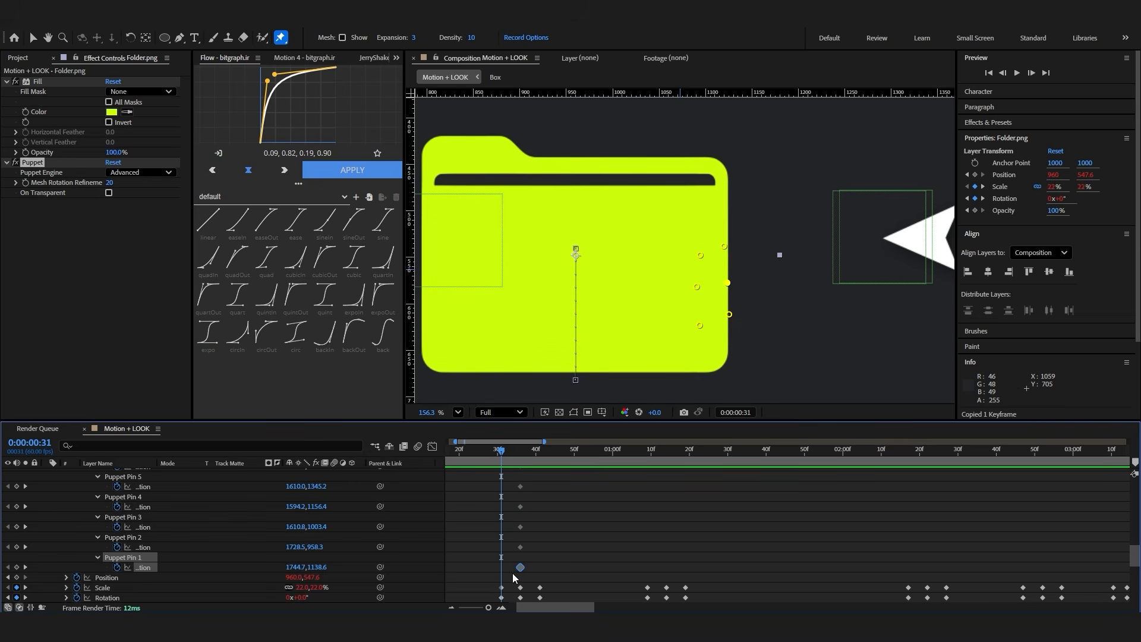
{"action": "key", "text": "shift+Page_Down"}
{"action": "key", "text": "ctrl+v"}
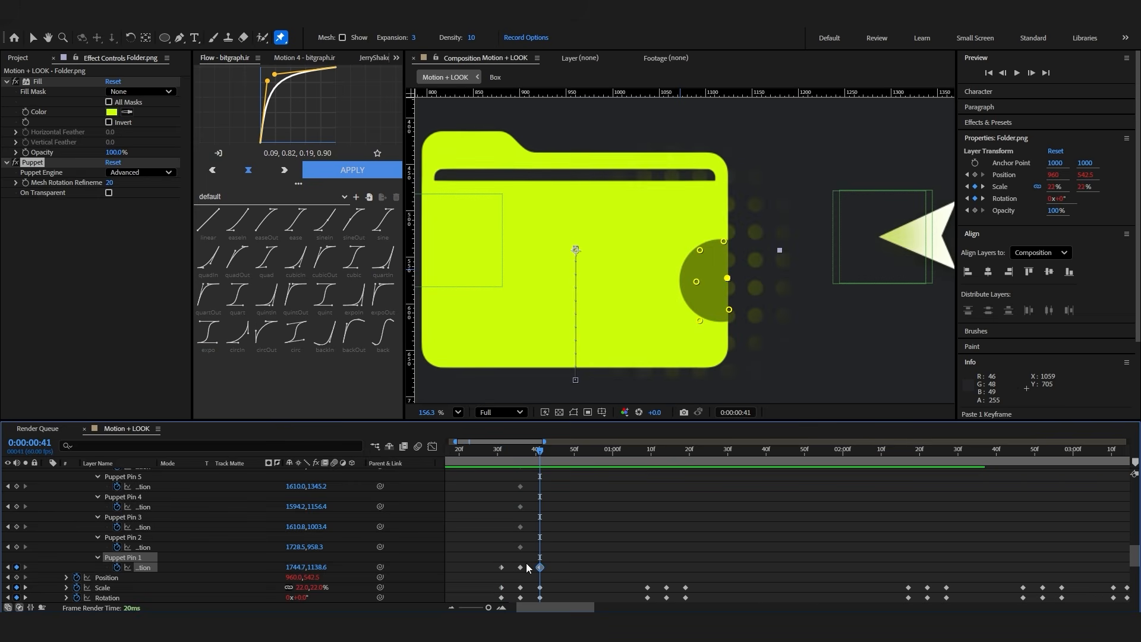
{"action": "scroll", "coordinate": [579, 546], "scroll_direction": "down", "scroll_amount": 1}
{"action": "left_click_drag", "start_coordinate": [578, 552], "coordinate": [475, 585]}
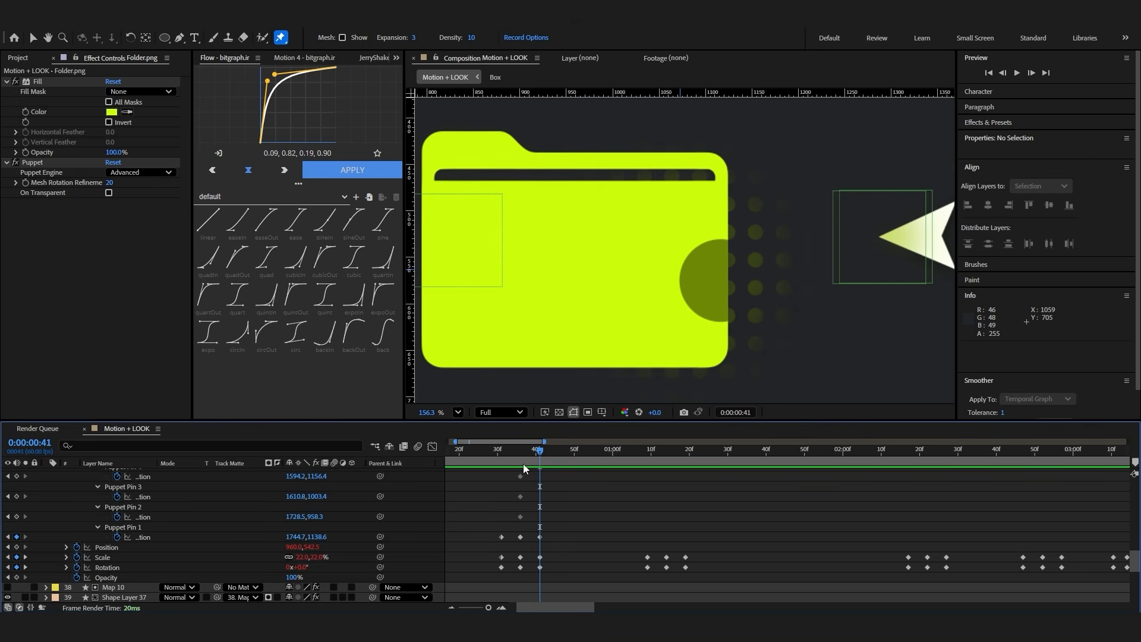
At 0:00:00:36, push Puppet Pin 1 into the folder to about 1701.6, 1144.9, denting the edge, and scrub to check it
{"action": "key", "text": "j"}
{"action": "left_click", "coordinate": [520, 537]}
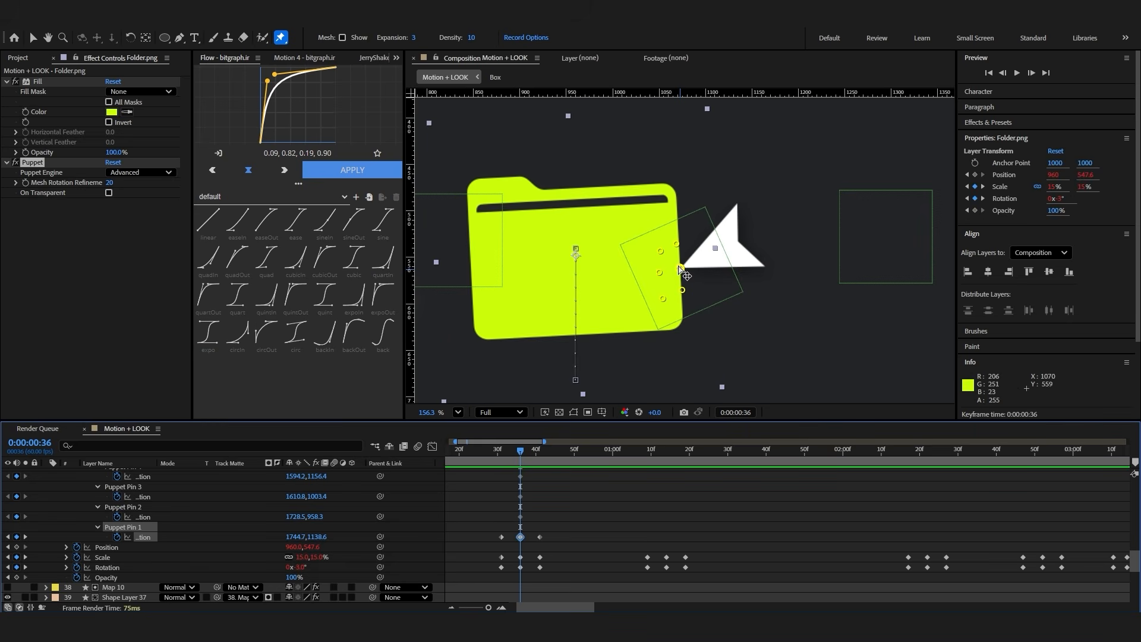
{"action": "left_click_drag", "start_coordinate": [680, 273], "coordinate": [673, 277]}
{"action": "left_click_drag", "start_coordinate": [506, 458], "coordinate": [520, 460]}
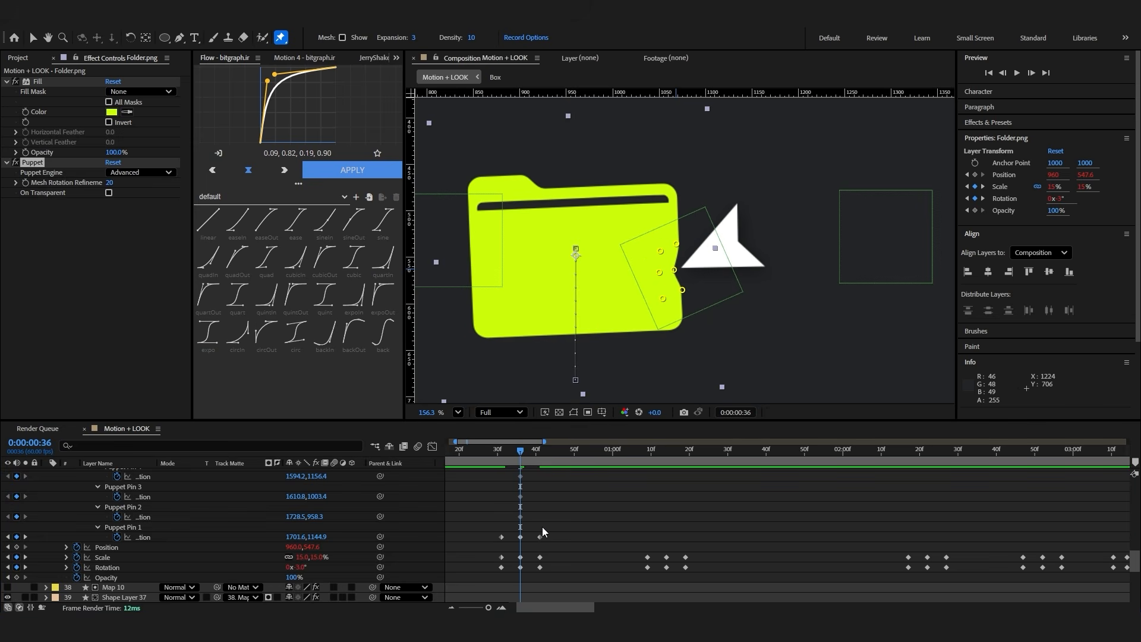
Paste the bounce expression onto Puppet Pin 1's position, collapse the expression and preview the dent
{"action": "left_click", "coordinate": [117, 537], "text": "alt"}
{"action": "key", "text": "ctrl+v"}
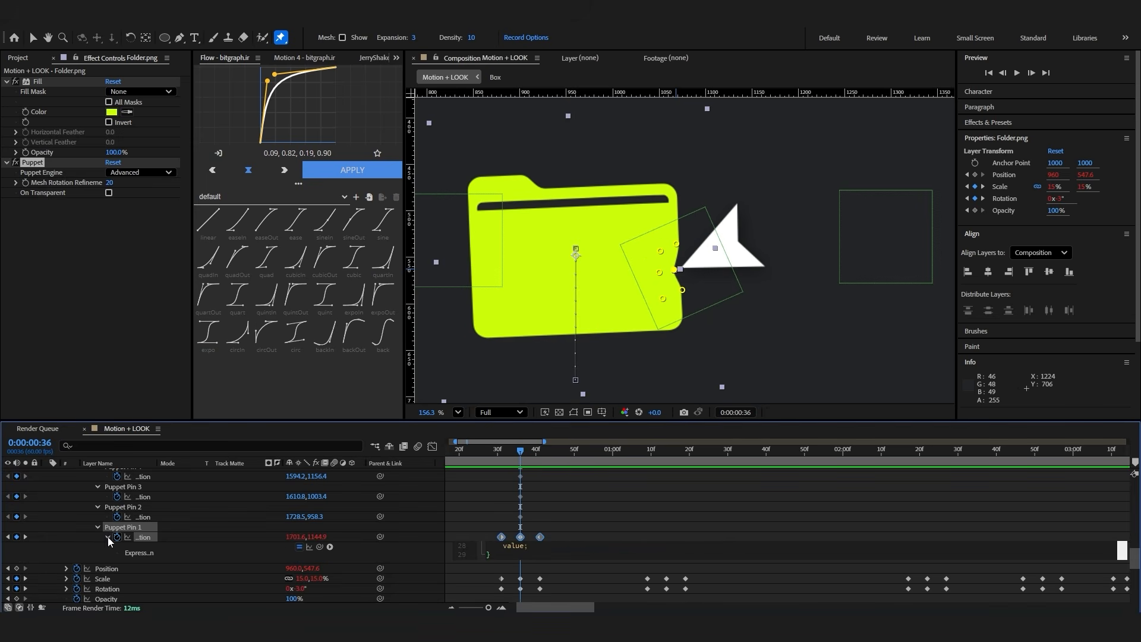
{"action": "left_click", "coordinate": [108, 537]}
{"action": "key", "text": "space"}
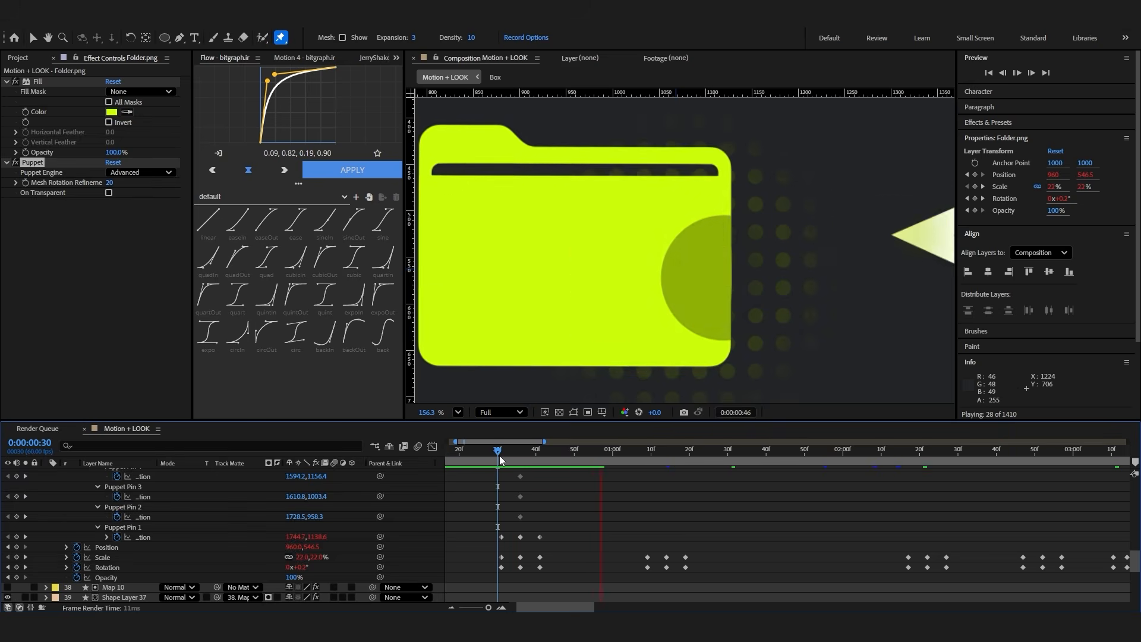
{"action": "key", "text": "space"}
Repeat Puppet Pin 1's three dent keyframes in line with the folder's scale keyframes from 0:00:01:09 on, including a set starting at 0:00:03:25
{"action": "left_click_drag", "start_coordinate": [667, 537], "coordinate": [647, 538]}
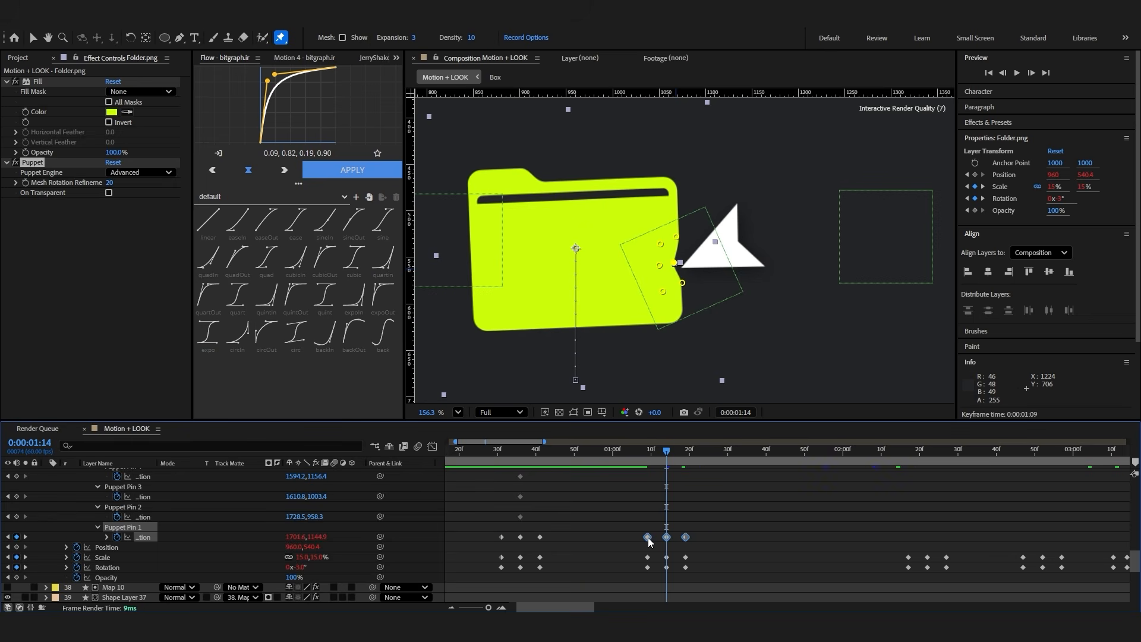
{"action": "key", "text": "k"}
{"action": "key", "text": "k"}
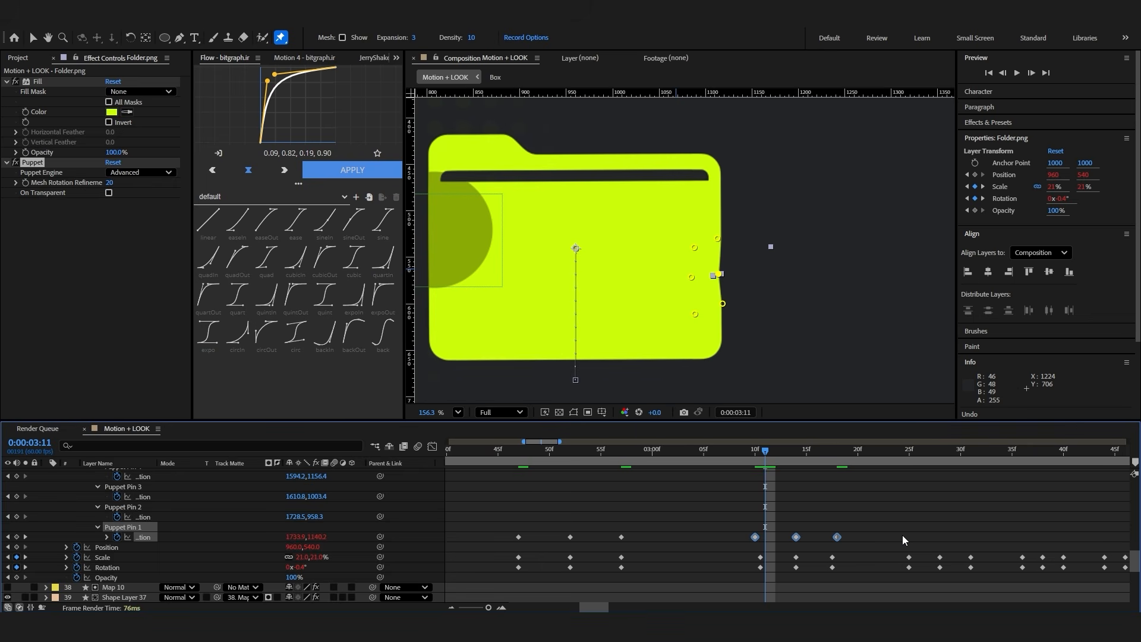
{"action": "scroll", "coordinate": [904, 540], "scroll_direction": "left", "scroll_amount": 2}
{"action": "scroll", "coordinate": [948, 542], "scroll_direction": "right", "scroll_amount": 3}
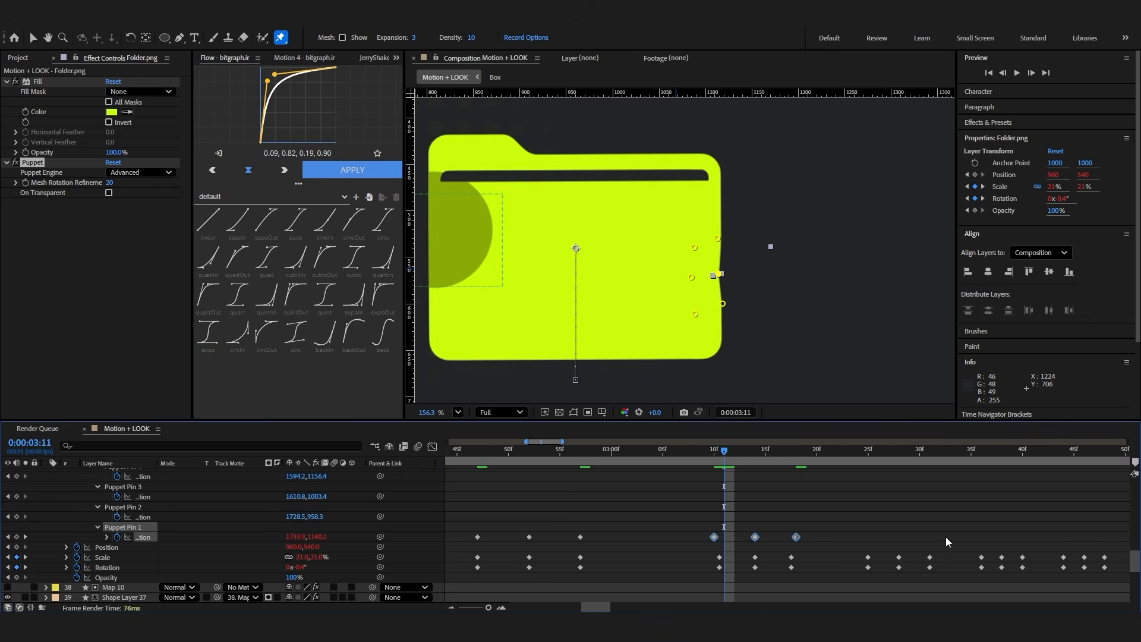
{"action": "left_click", "coordinate": [857, 461]}
{"action": "key", "text": "k"}
{"action": "scroll", "coordinate": [1092, 560], "scroll_direction": "right", "scroll_amount": 3}
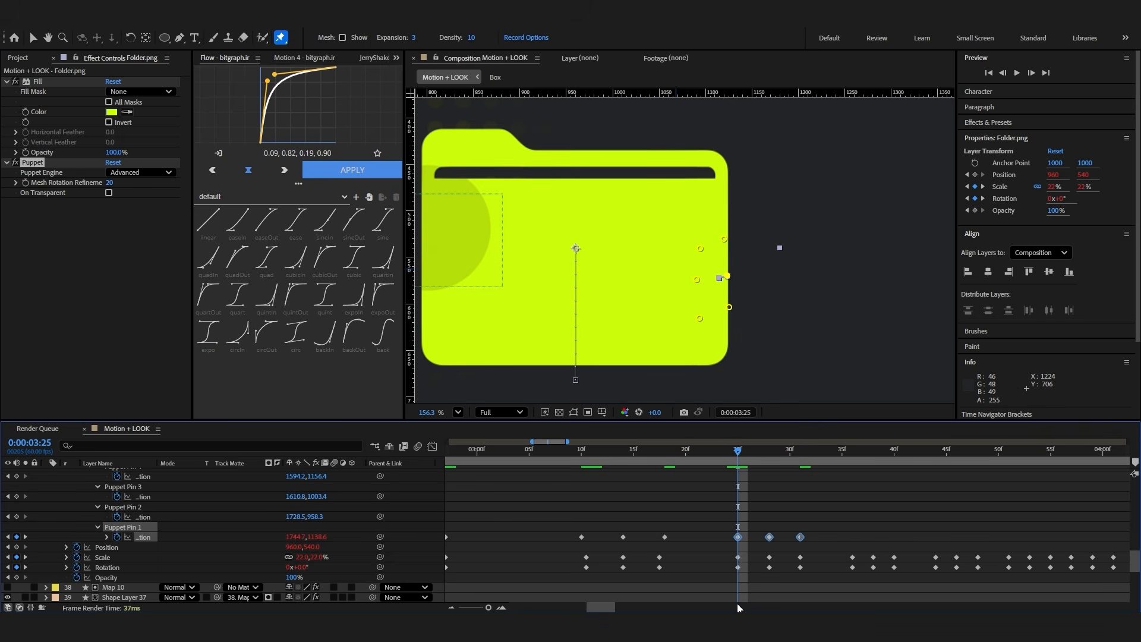
At 0:00:02:52, place six more puppet pins on the folder's opposite edge around the cursor's tip
{"action": "key", "text": "minus"}
{"action": "key", "text": "minus"}
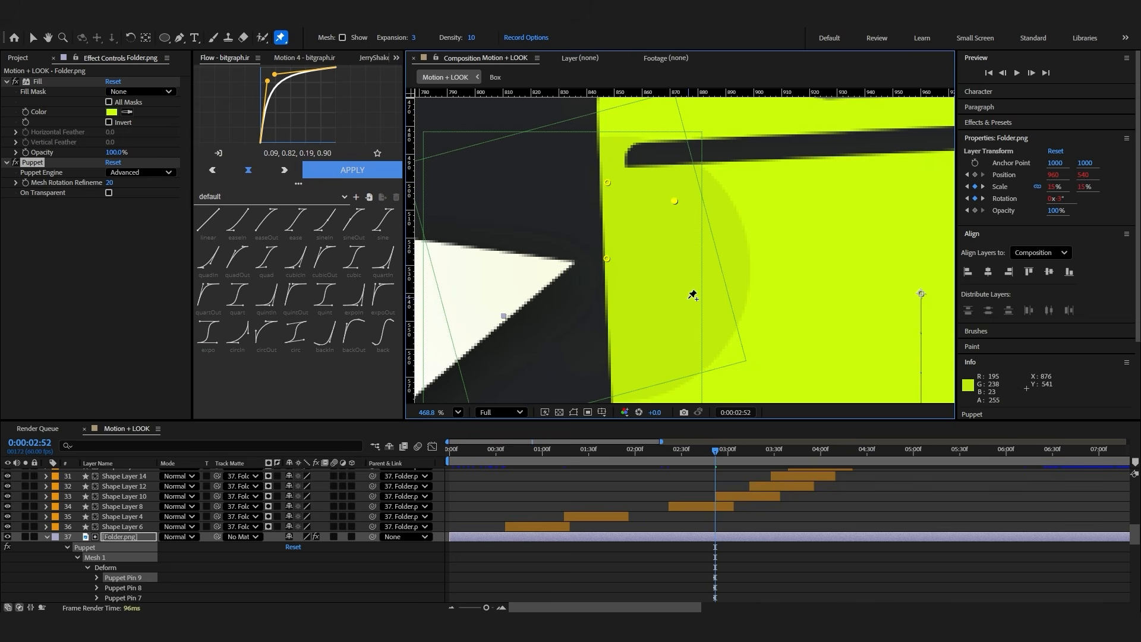
{"action": "left_click", "coordinate": [612, 339]}
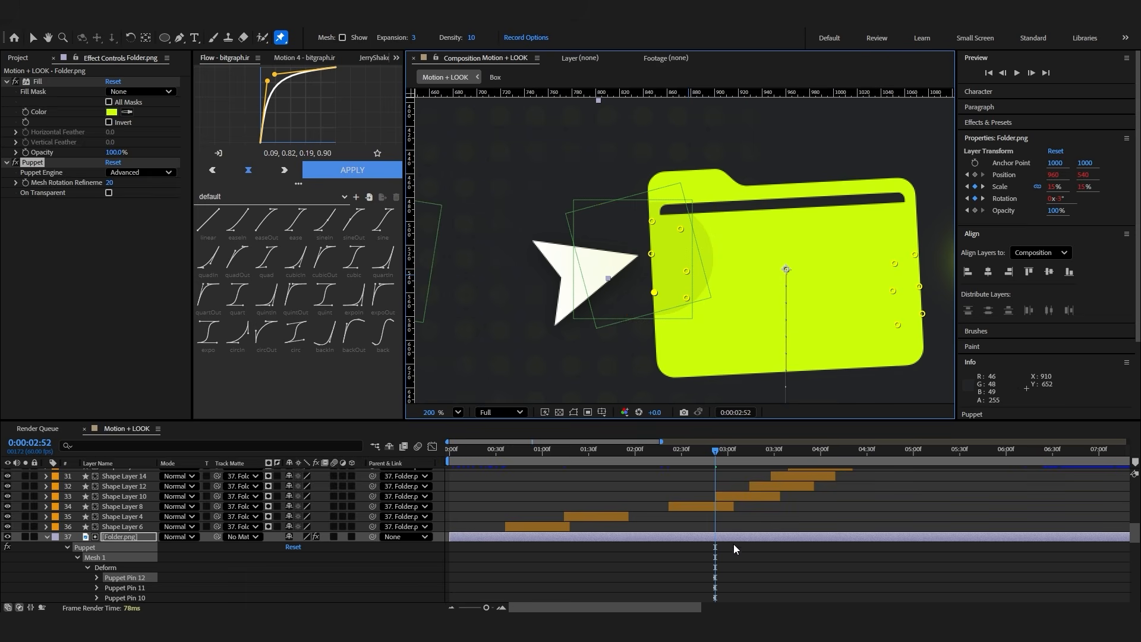
Reveal the new pins' position keyframes and find which one sits on the folder edge at the cursor's tip
{"action": "scroll", "coordinate": [732, 555], "scroll_direction": "down", "scroll_amount": 14}
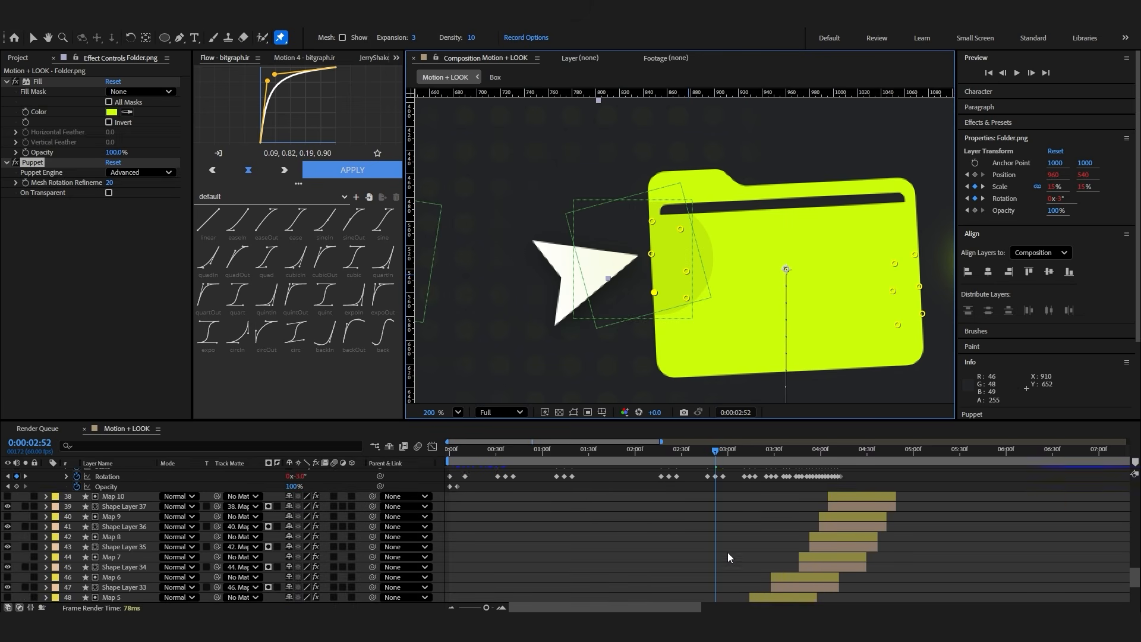
{"action": "scroll", "coordinate": [728, 554], "scroll_direction": "up", "scroll_amount": 12}
{"action": "scroll", "coordinate": [729, 529], "scroll_direction": "down", "scroll_amount": 3}
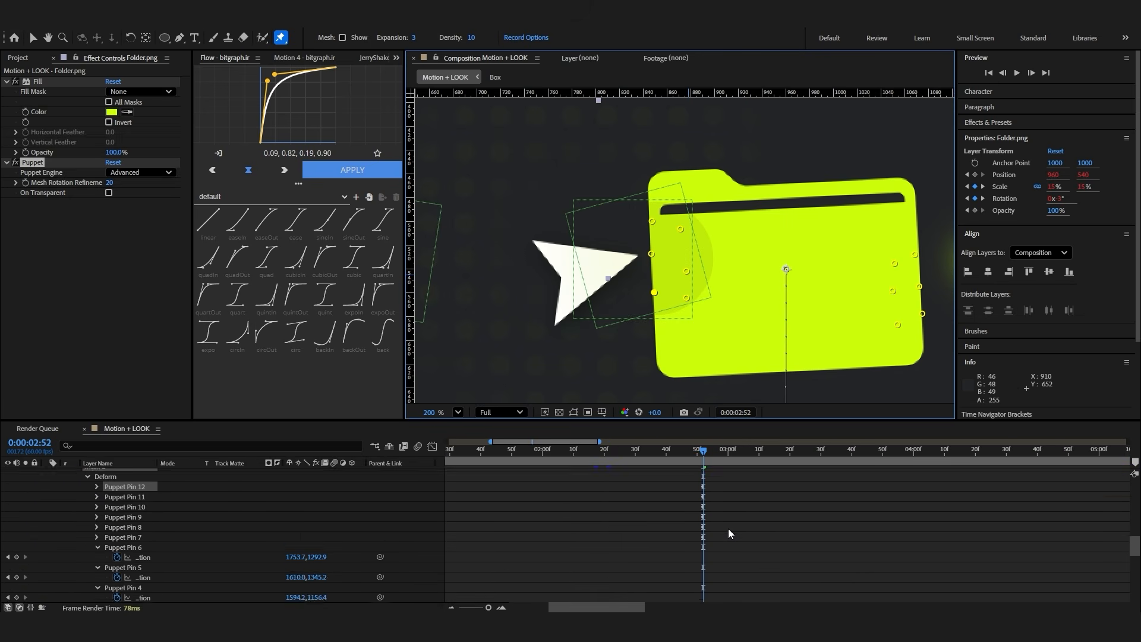
{"action": "key", "text": "u"}
{"action": "left_click", "coordinate": [733, 545]}
{"action": "left_click_drag", "start_coordinate": [728, 505], "coordinate": [695, 576]}
{"action": "scroll", "coordinate": [705, 561], "scroll_direction": "down", "scroll_amount": 5}
Copy Puppet Pin 7's position keyframe from 0:00:02:52 to 0:00:02:47 and 0:00:02:57
{"action": "scroll", "coordinate": [711, 560], "scroll_direction": "up", "scroll_amount": 1}
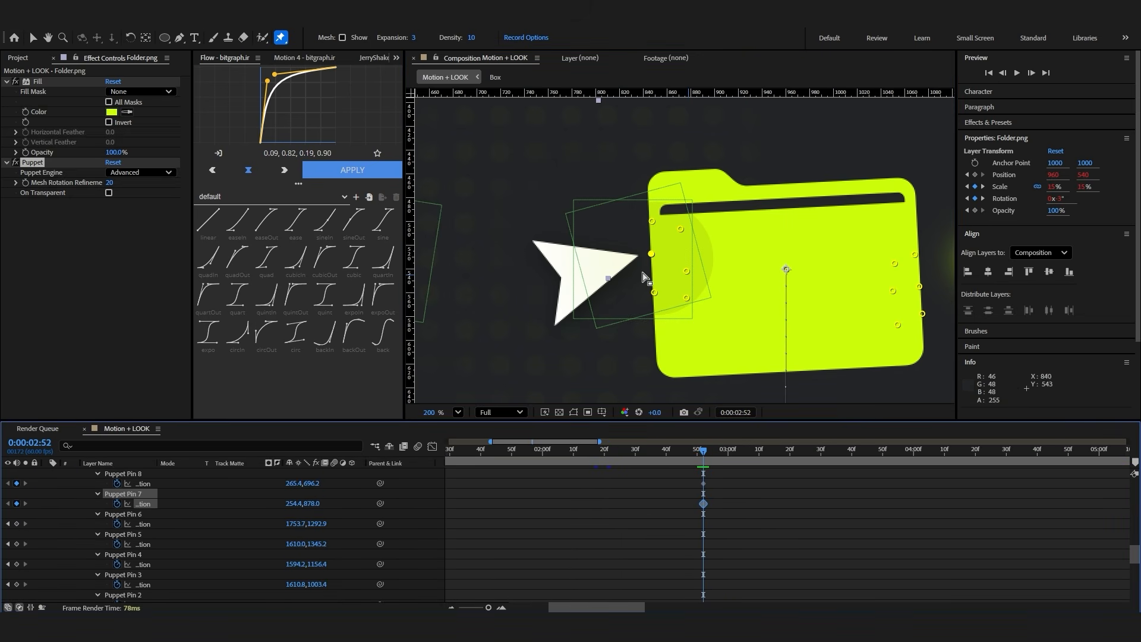
{"action": "scroll", "coordinate": [728, 548], "scroll_direction": "down", "scroll_amount": 5}
{"action": "scroll", "coordinate": [728, 547], "scroll_direction": "up", "scroll_amount": 2}
{"action": "left_click_drag", "start_coordinate": [717, 456], "coordinate": [689, 458]}
{"action": "key", "text": "ctrl+v"}
{"action": "scroll", "coordinate": [708, 542], "scroll_direction": "down", "scroll_amount": 8}
{"action": "scroll", "coordinate": [708, 542], "scroll_direction": "up", "scroll_amount": 1}
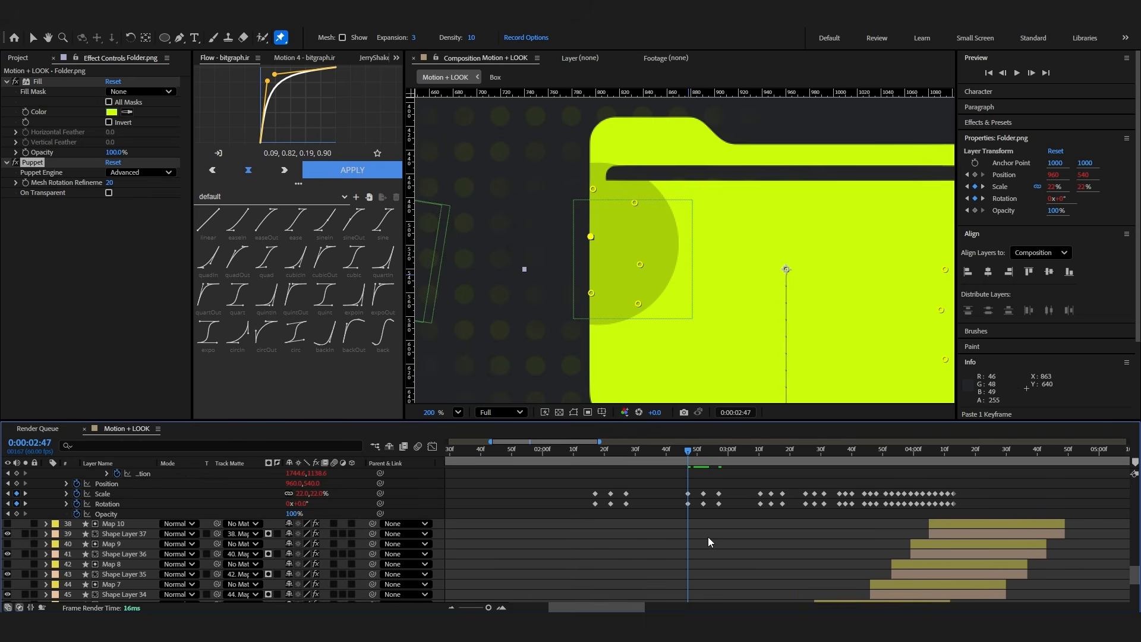
{"action": "scroll", "coordinate": [708, 540], "scroll_direction": "up", "scroll_amount": 4}
{"action": "left_click", "coordinate": [717, 457]}
{"action": "key", "text": "ctrl+v"}
{"action": "scroll", "coordinate": [737, 517], "scroll_direction": "up", "scroll_amount": 1}
{"action": "left_click", "coordinate": [737, 517]}
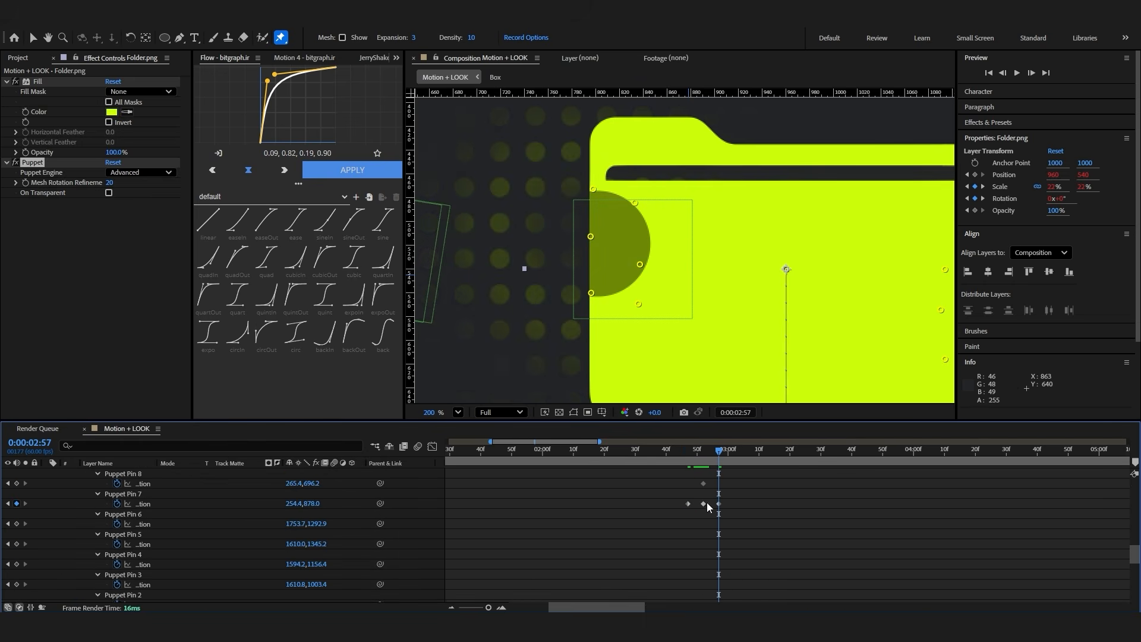
At 0:00:02:52, push Puppet Pin 7 into the folder to about 307.5, 884.1 and paste the bounce expression onto its position
{"action": "key", "text": "j"}
{"action": "left_click_drag", "start_coordinate": [651, 254], "coordinate": [662, 261]}
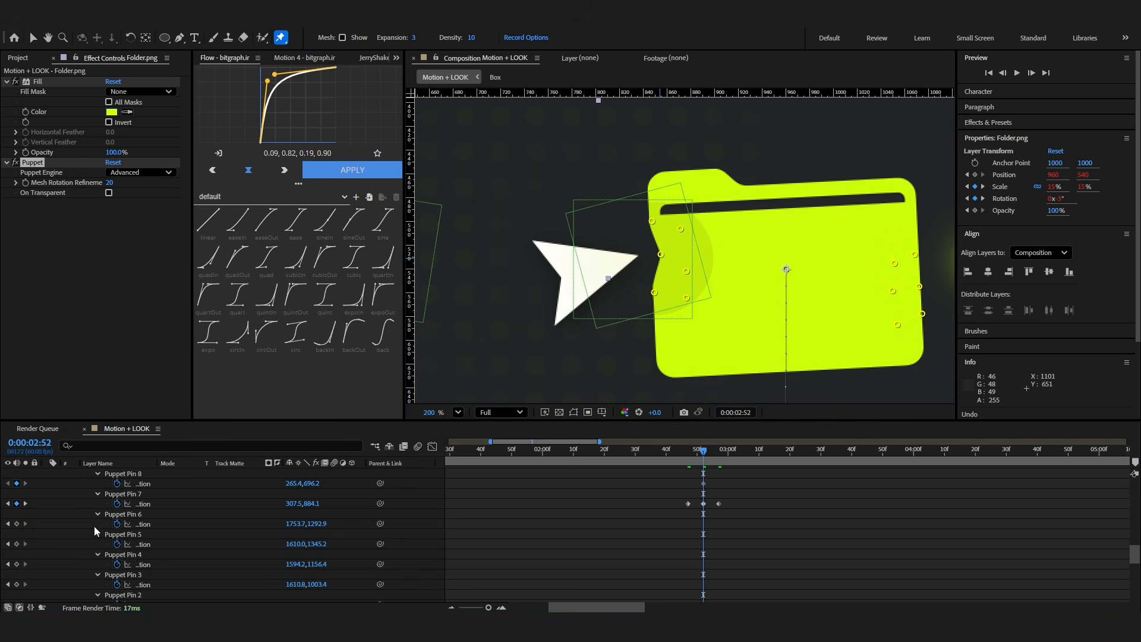
{"action": "left_click", "coordinate": [117, 503], "text": "alt"}
{"action": "key", "text": "ctrl+v"}
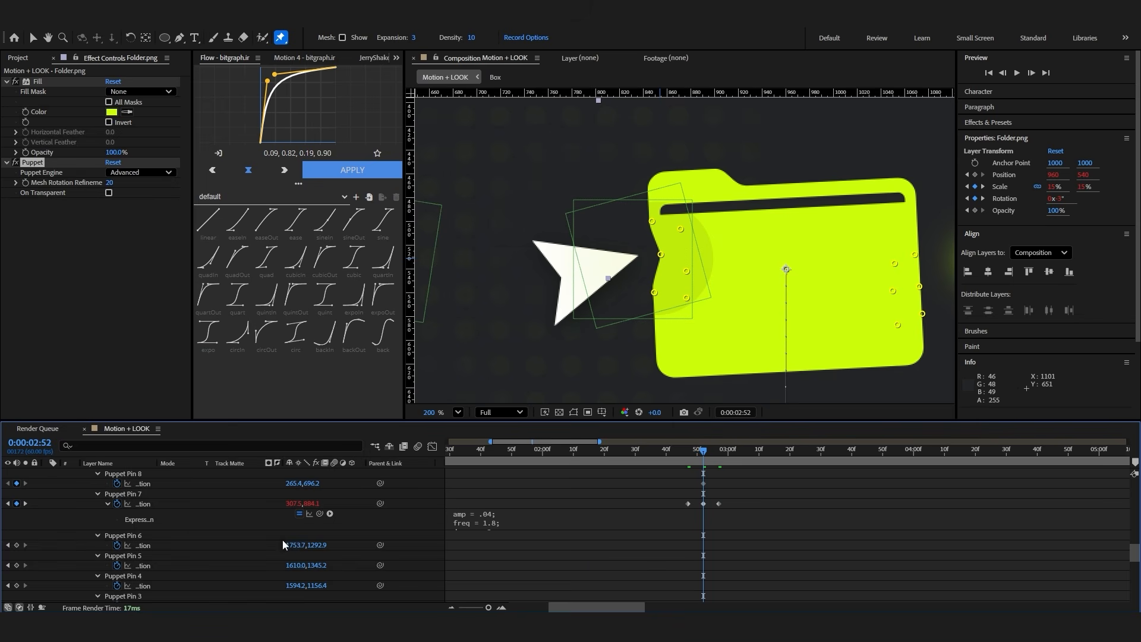